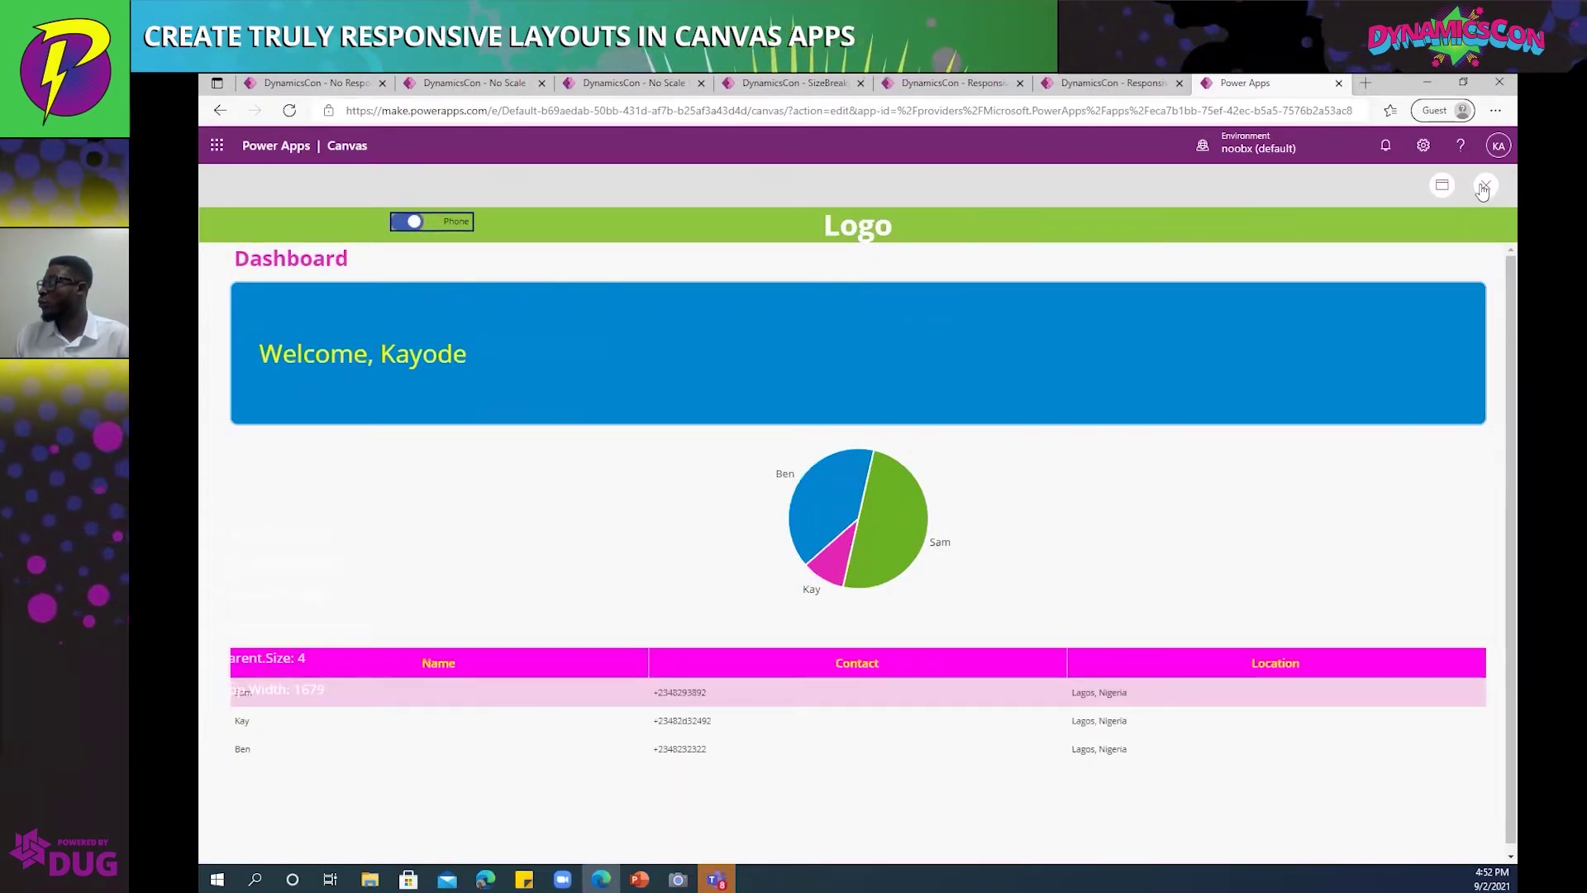
Leave the app preview and dismiss its "Did you know?" tip so that it is not shown again.
{"action": "key", "text": "Escape"}
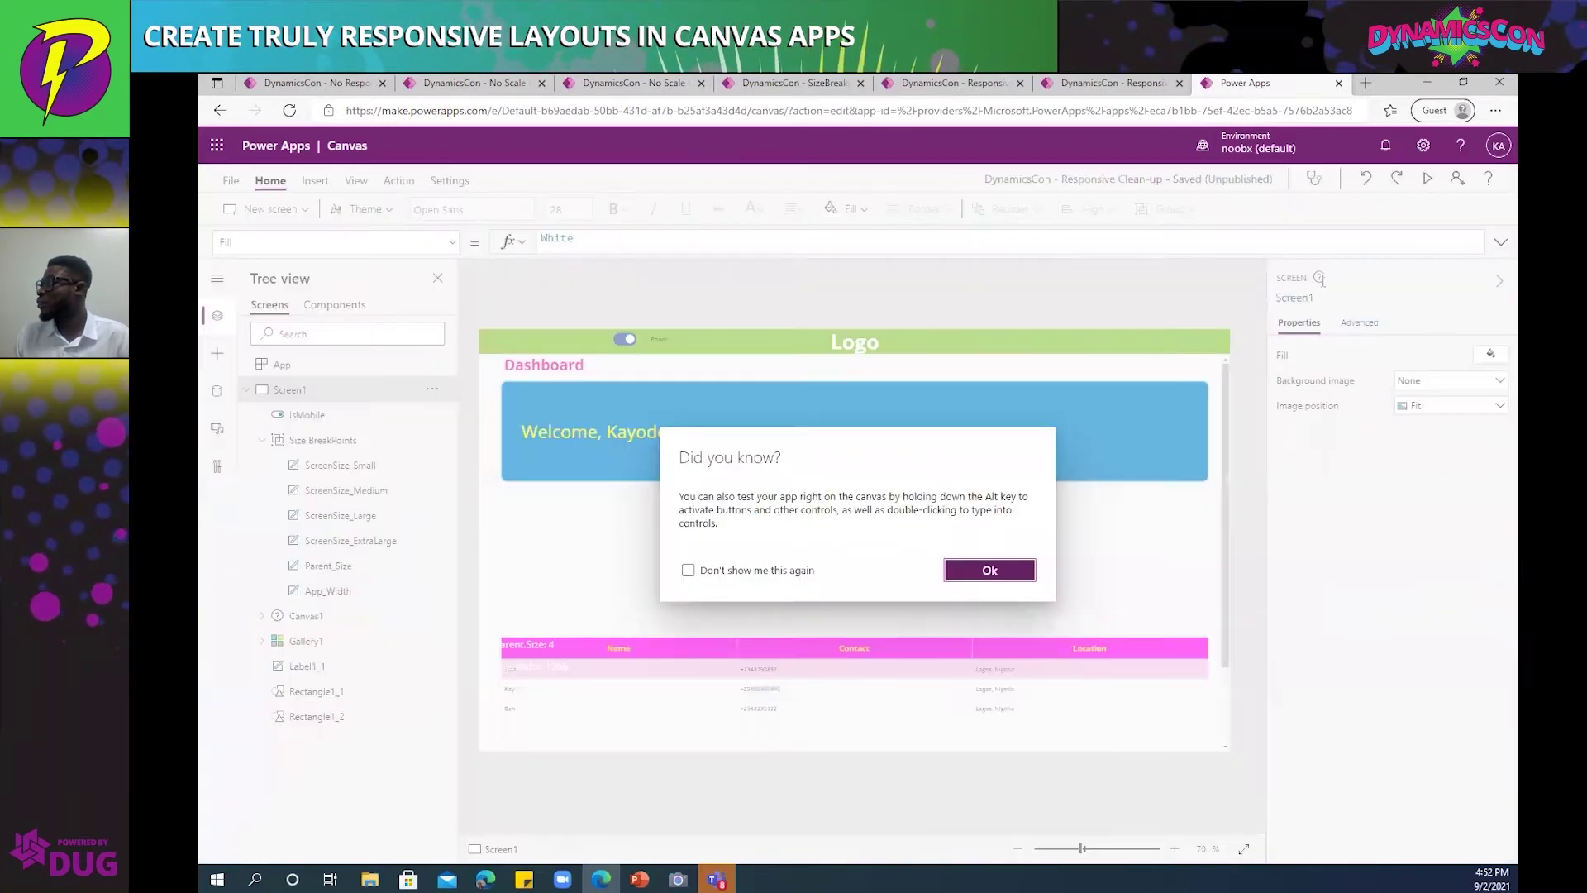
{"action": "key", "text": "Escape"}
{"action": "key", "text": "F5"}
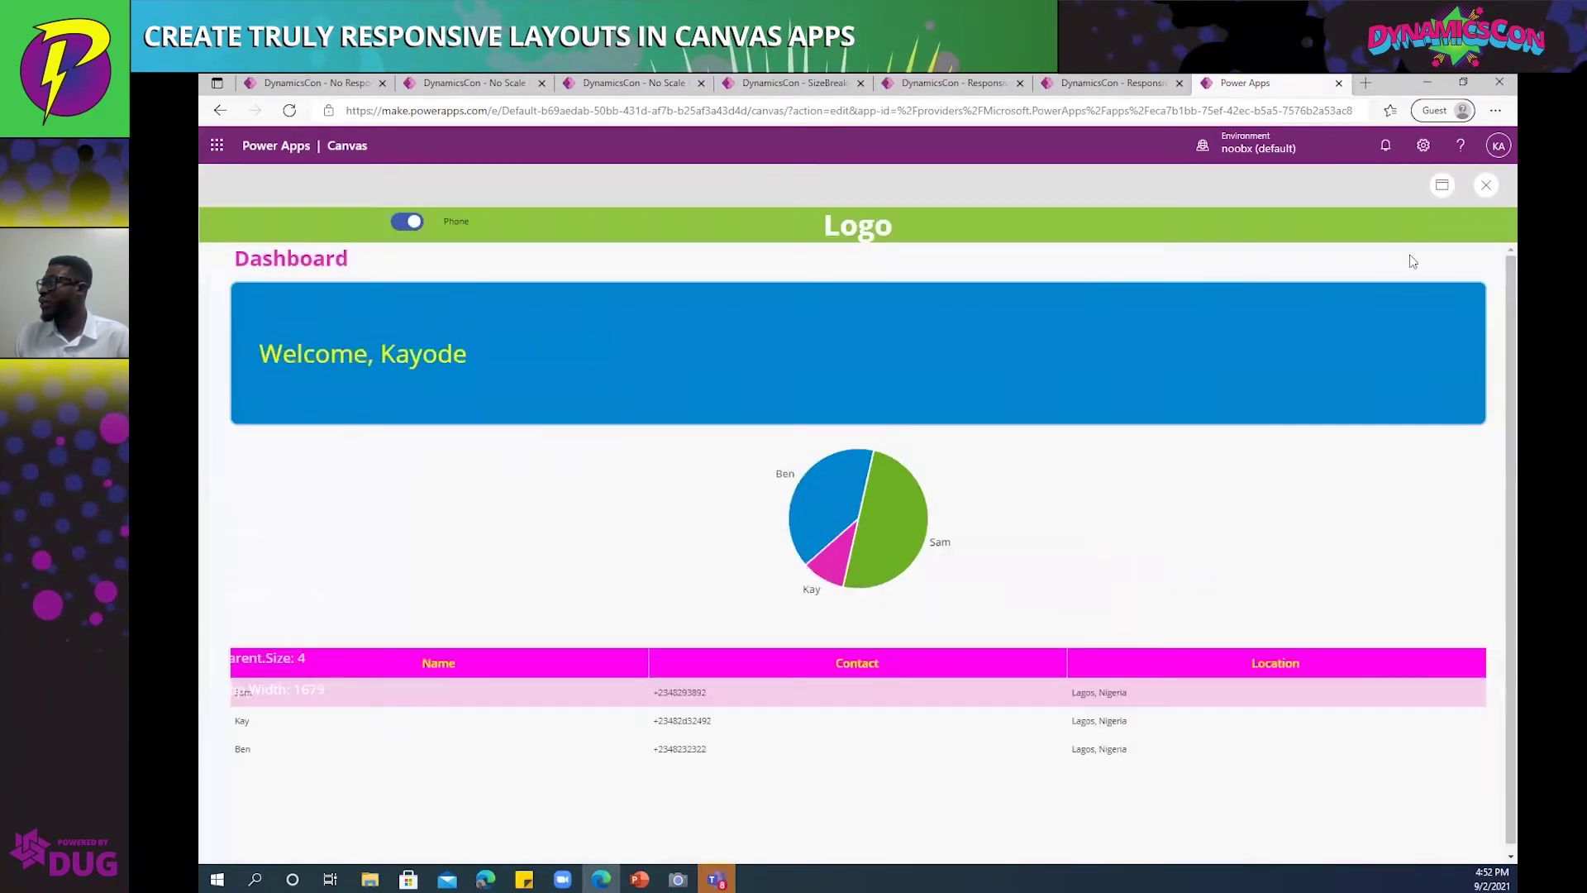
{"action": "key", "text": "Escape"}
{"action": "left_click", "coordinate": [777, 572]}
{"action": "left_click", "coordinate": [989, 570]}
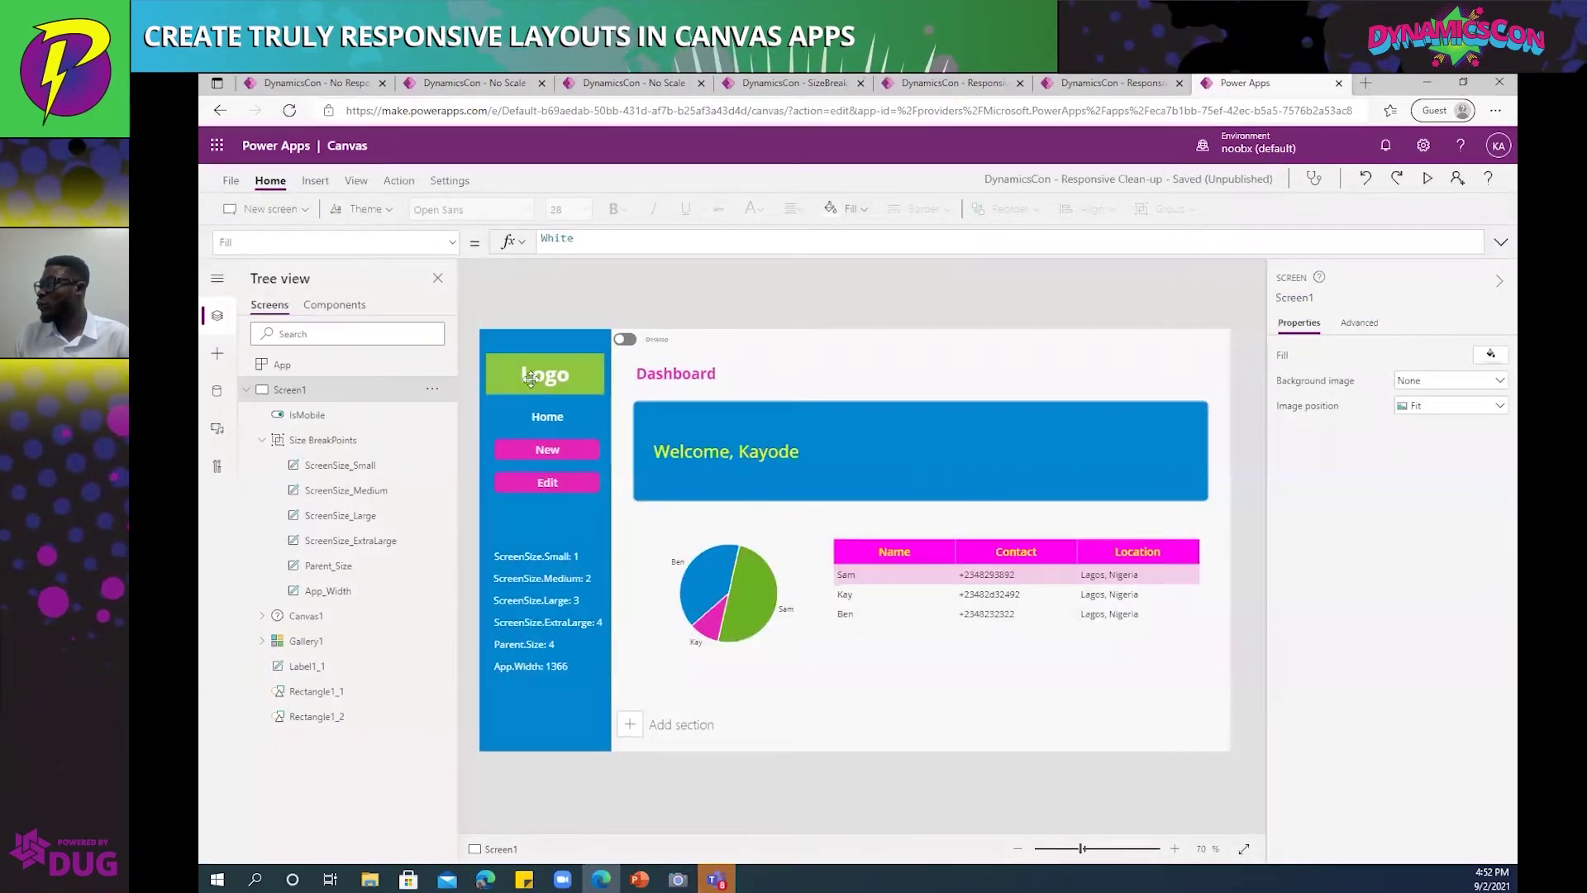
Inspect the formulas behind the Logo label's X position and Width.
{"action": "left_click", "coordinate": [531, 379]}
{"action": "scroll", "coordinate": [1403, 594], "scroll_direction": "down", "scroll_amount": 3}
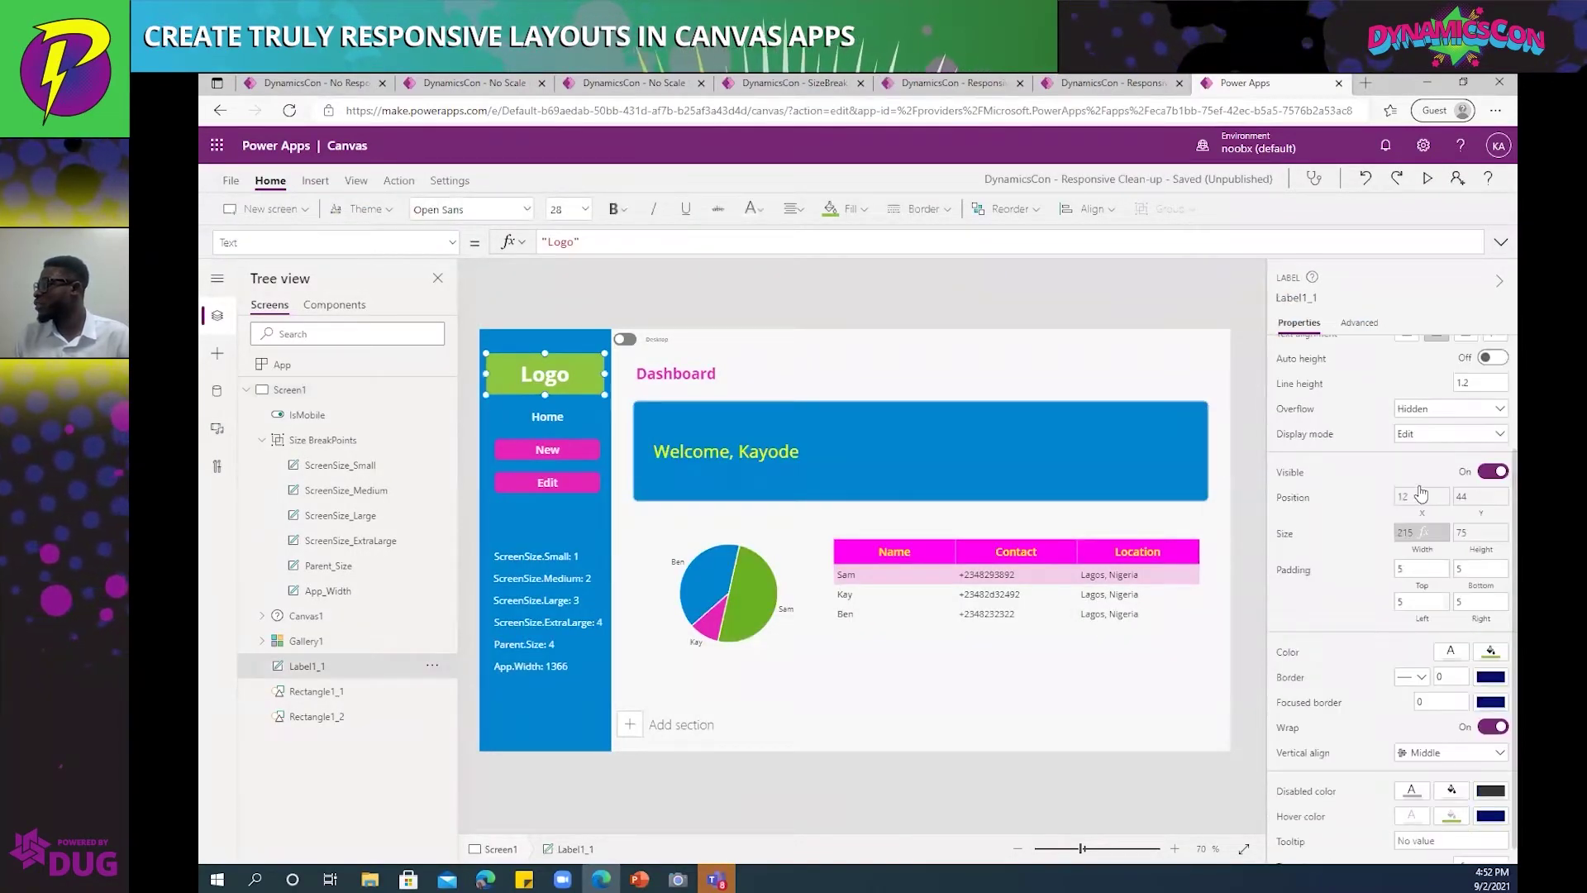
{"action": "scroll", "coordinate": [1420, 494], "scroll_direction": "down", "scroll_amount": 1}
{"action": "left_click", "coordinate": [1420, 486]}
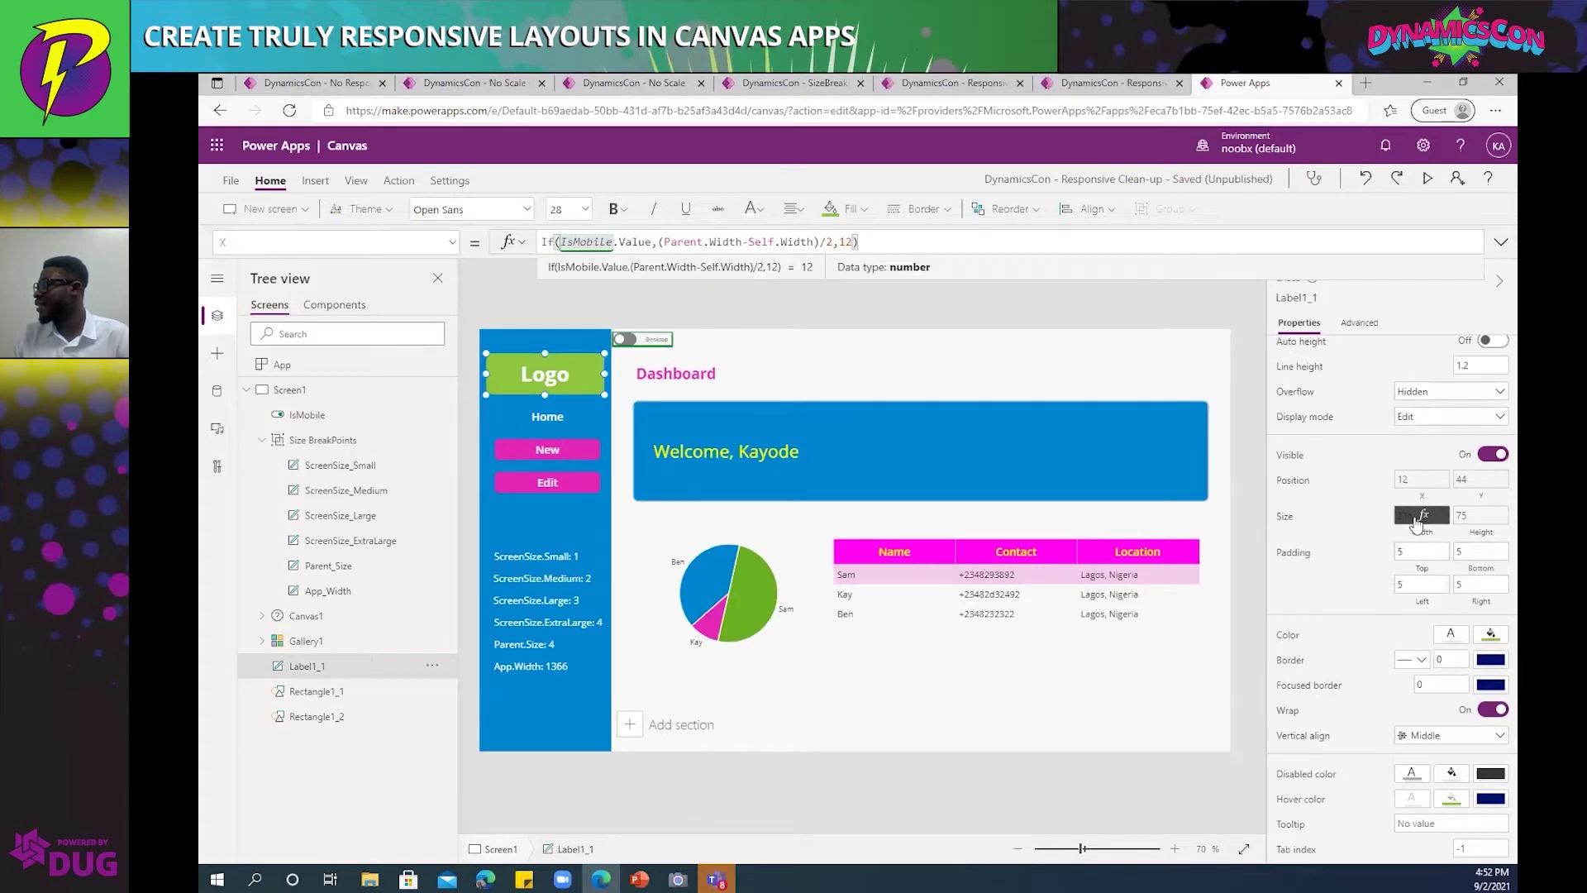
{"action": "left_click", "coordinate": [1418, 515]}
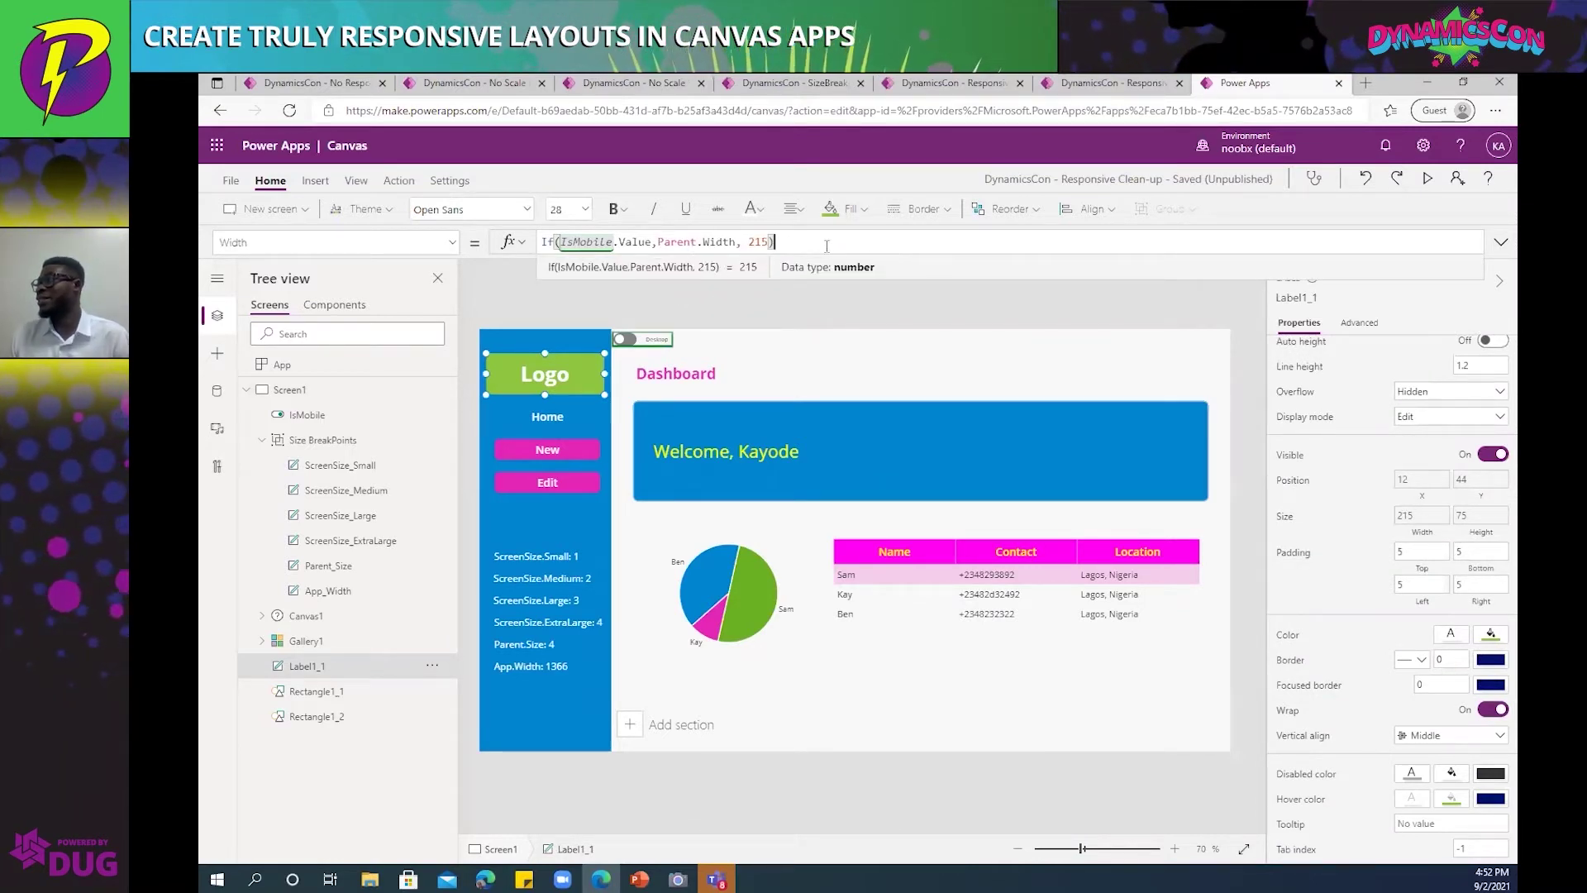
Examine the IsMobile condition and both result values in the Logo label's Width formula, including the IsMobile toggle's Default formula.
{"action": "left_click", "coordinate": [541, 239]}
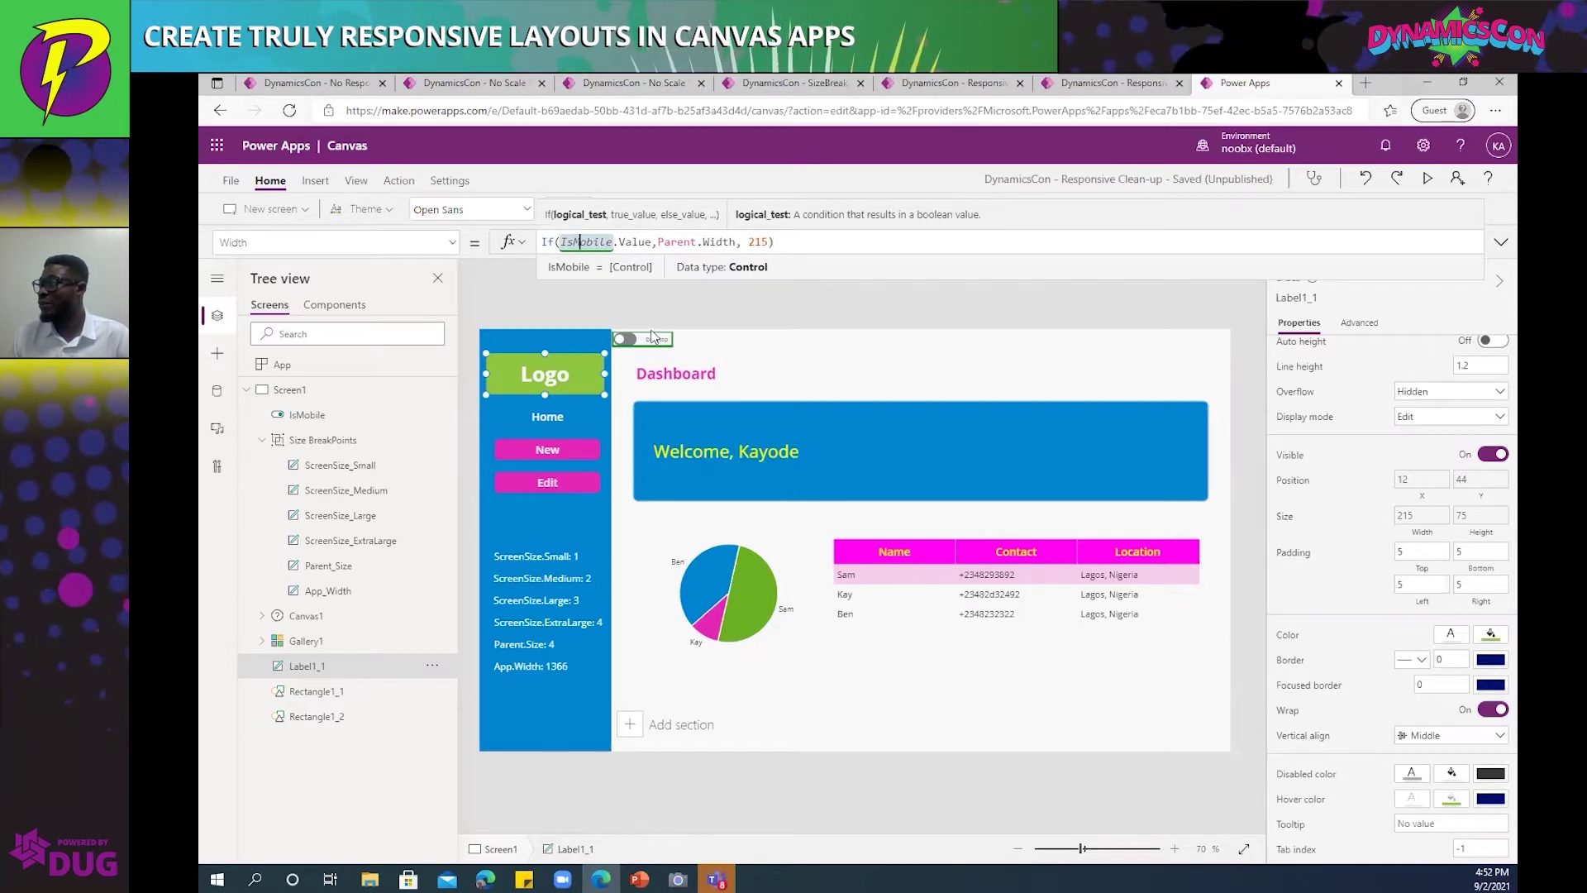
{"action": "left_click", "coordinate": [339, 416]}
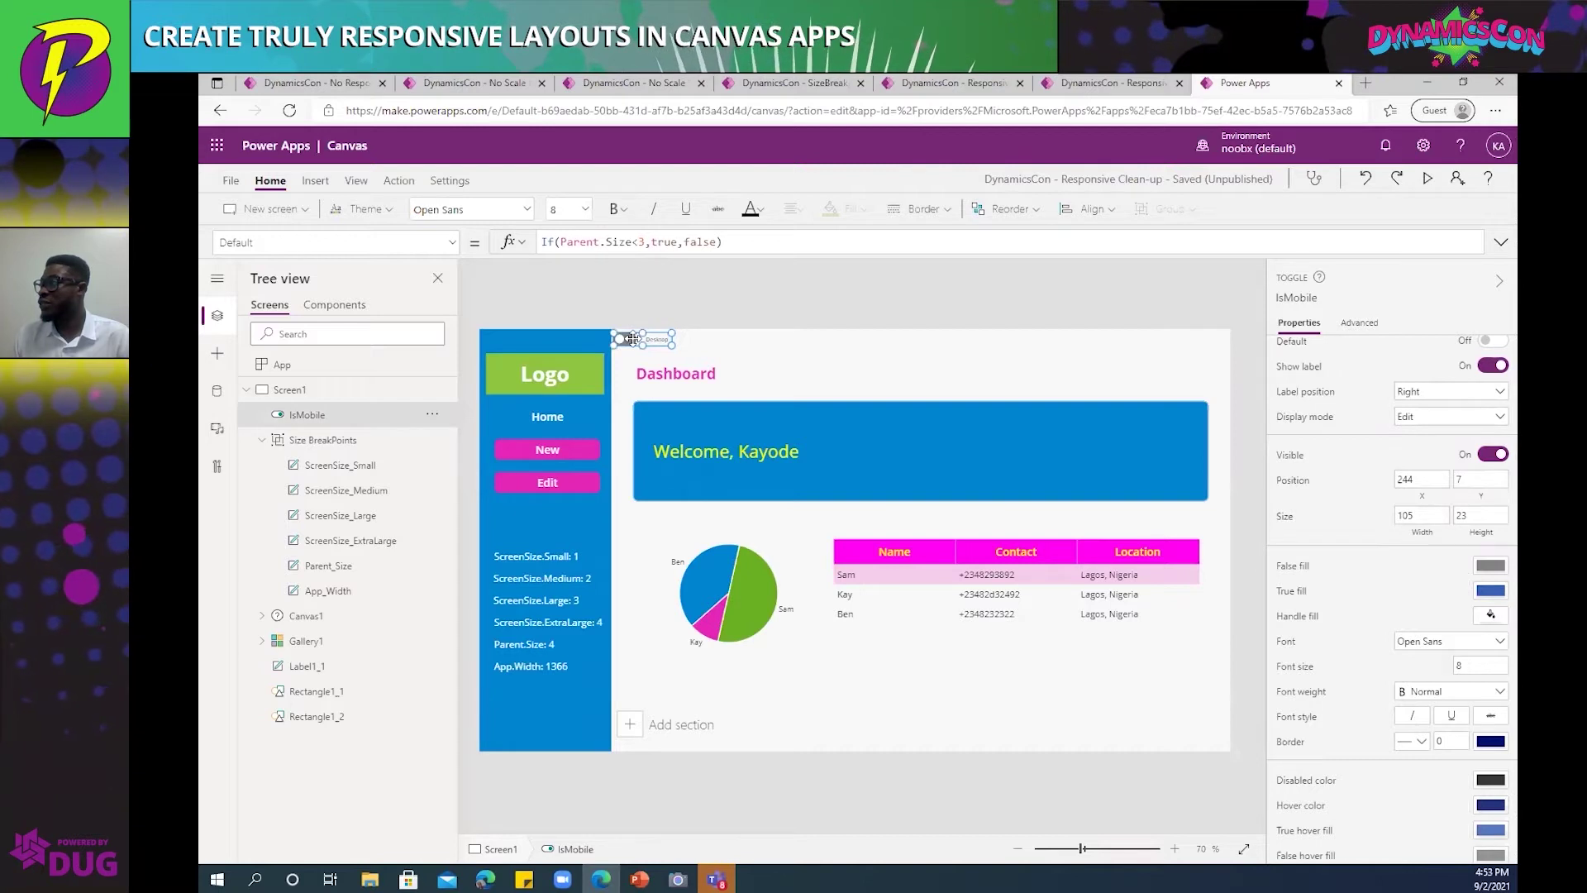
{"action": "left_click", "coordinate": [521, 395]}
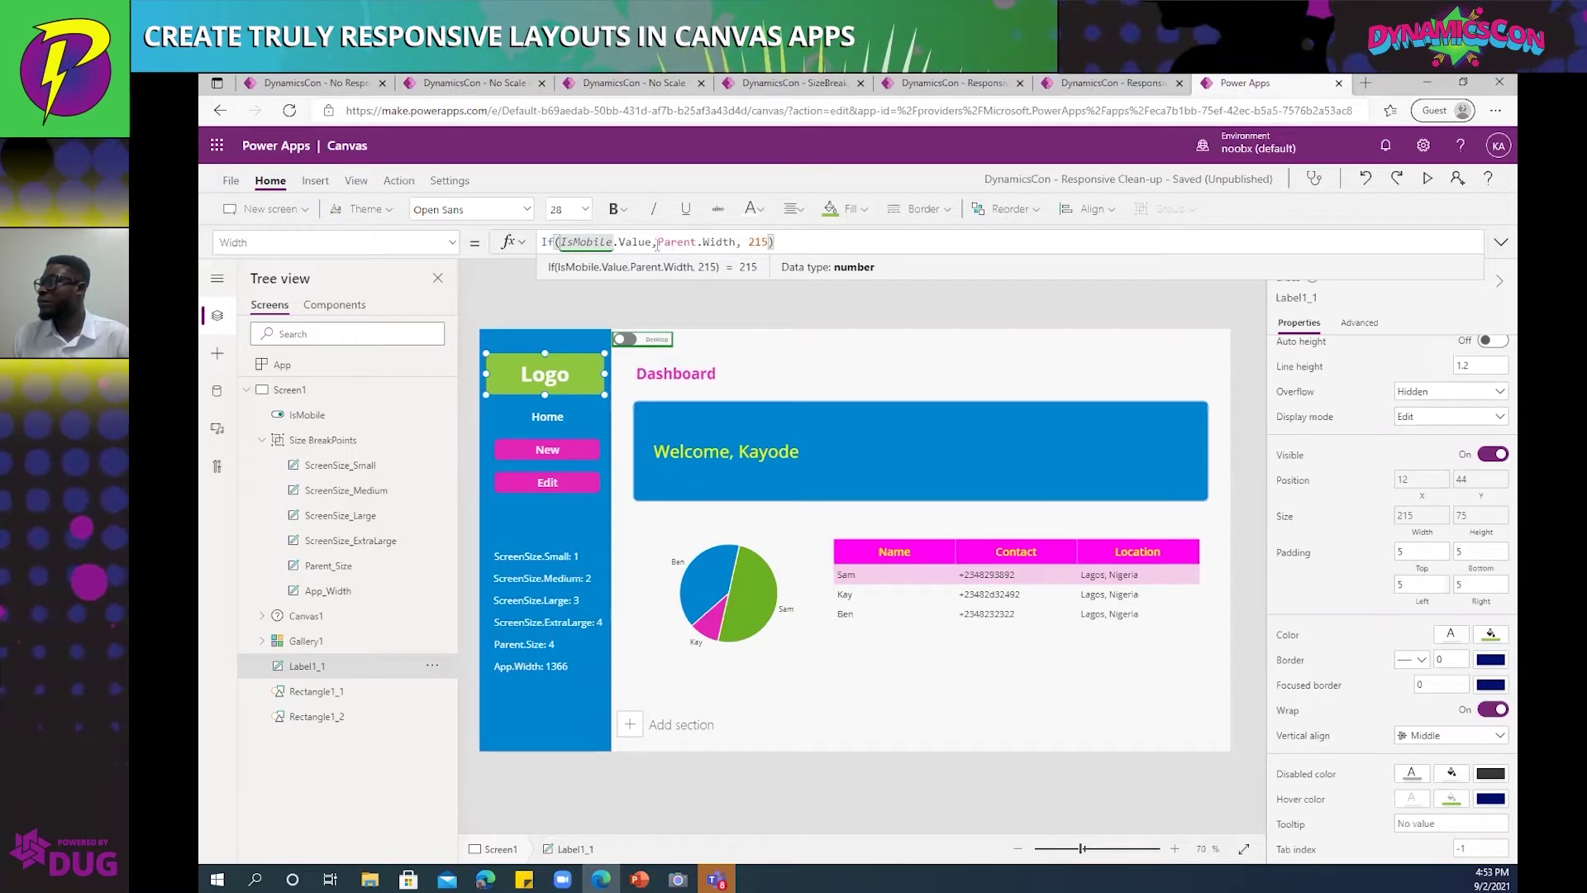
{"action": "left_click", "coordinate": [733, 239], "text": "shift"}
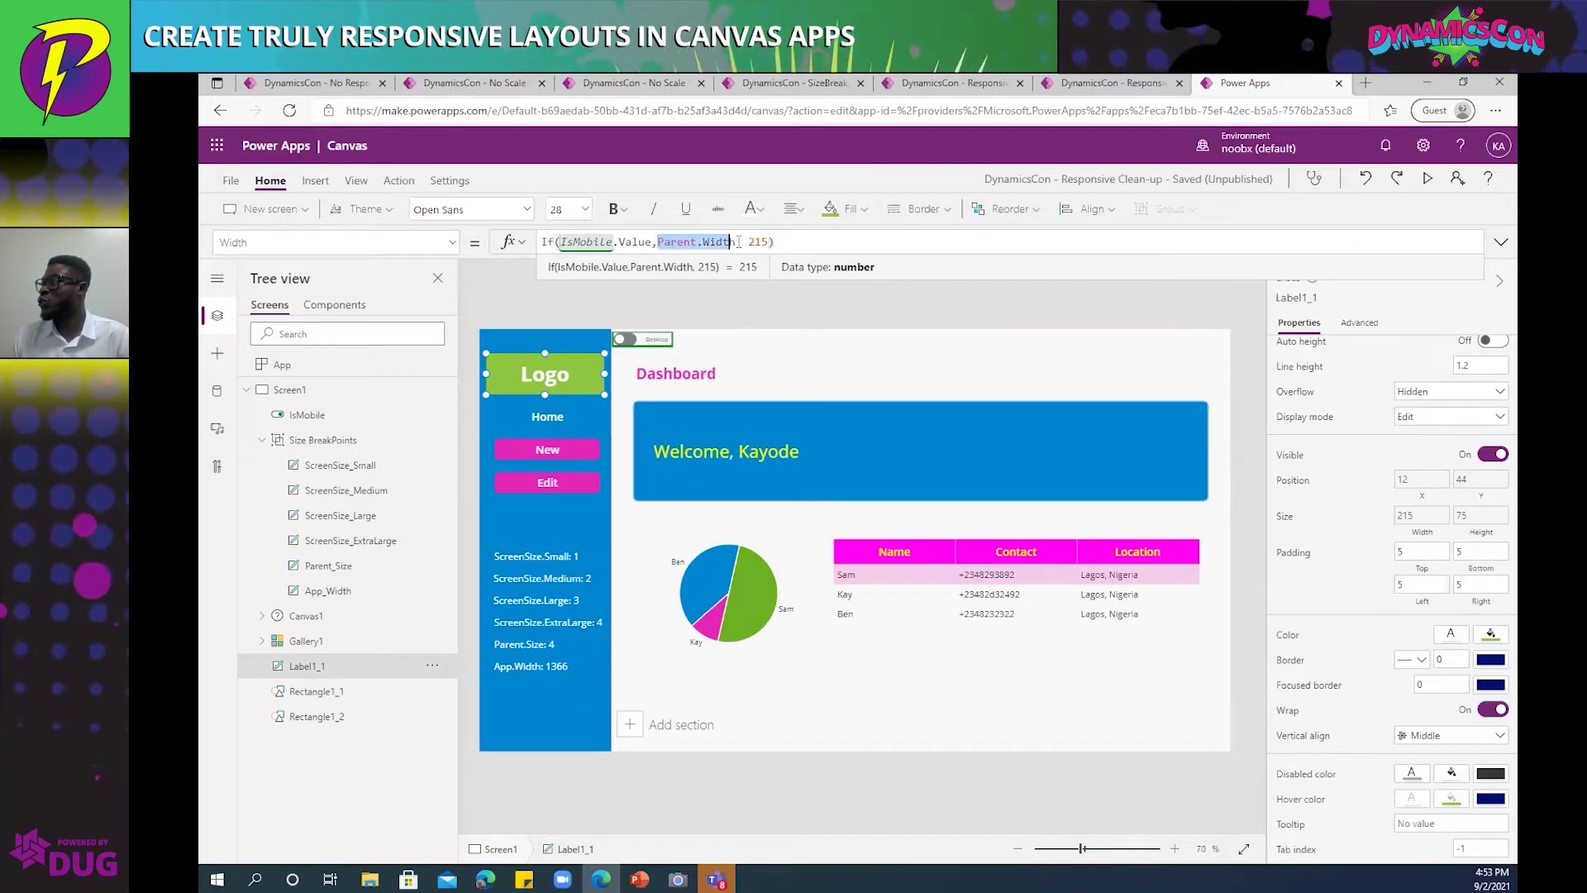
{"action": "left_click", "coordinate": [737, 241], "text": "shift"}
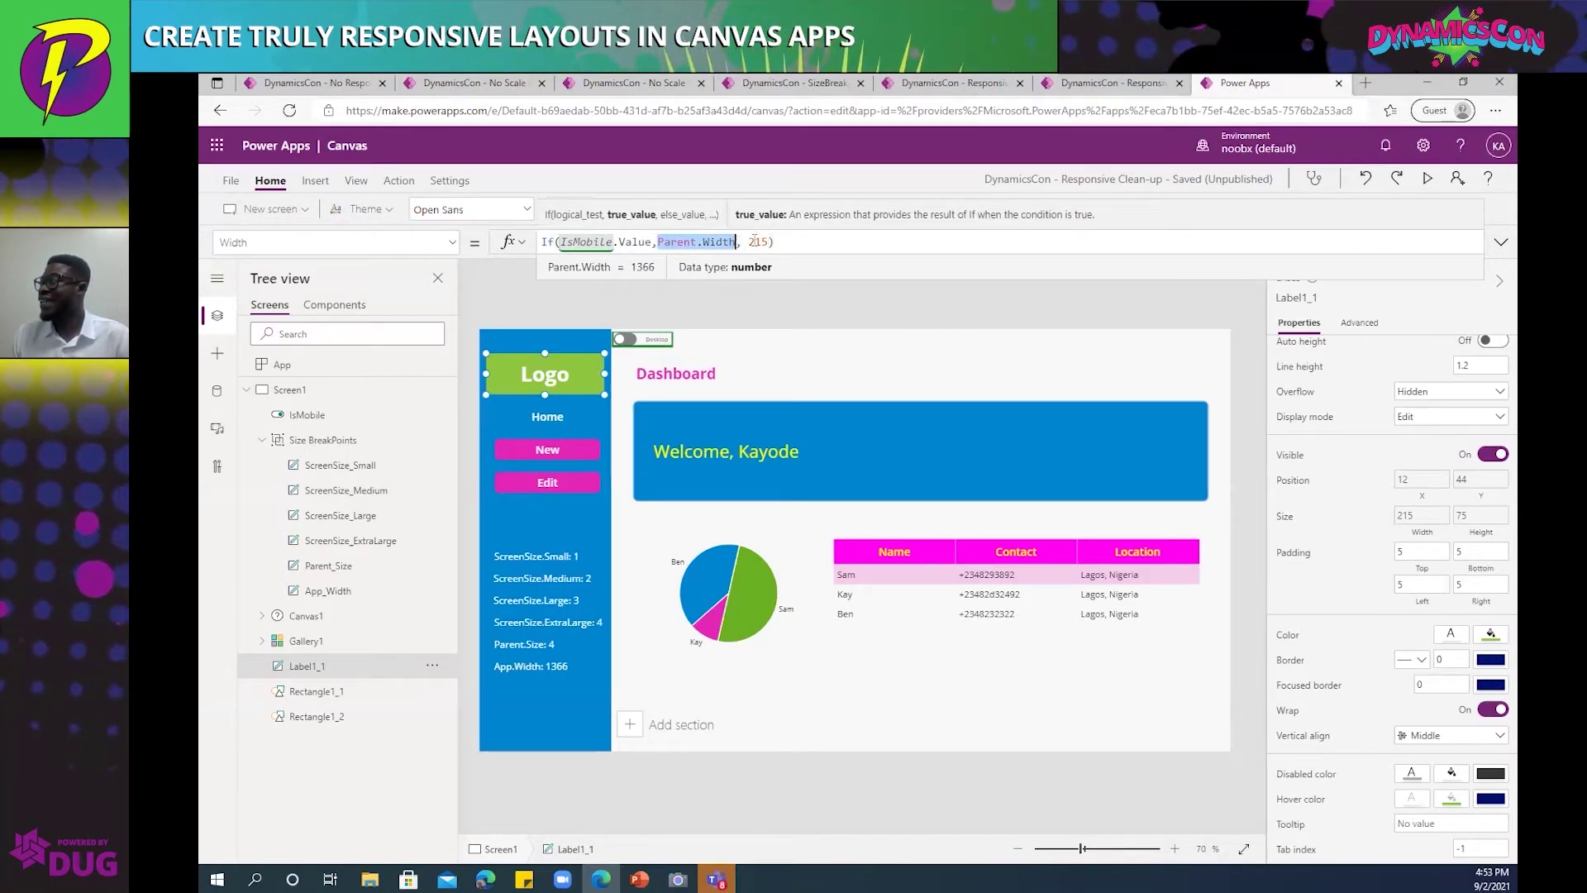
{"action": "left_click", "coordinate": [755, 241]}
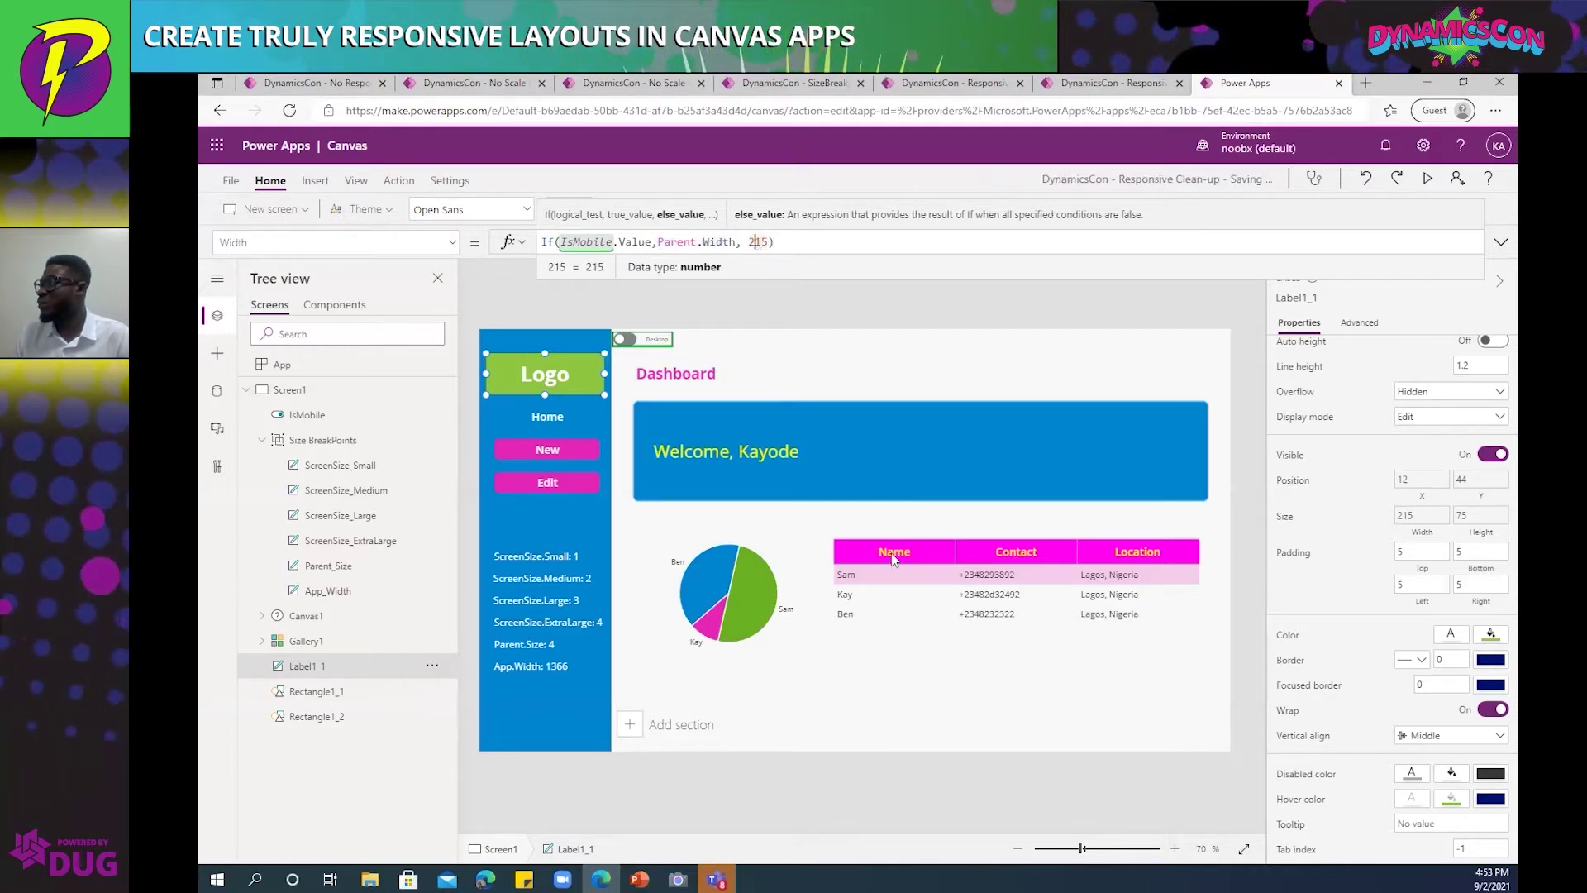
Show the data table's Y formula and compare the table's placement in the phone and desktop previews.
{"action": "left_click", "coordinate": [914, 620]}
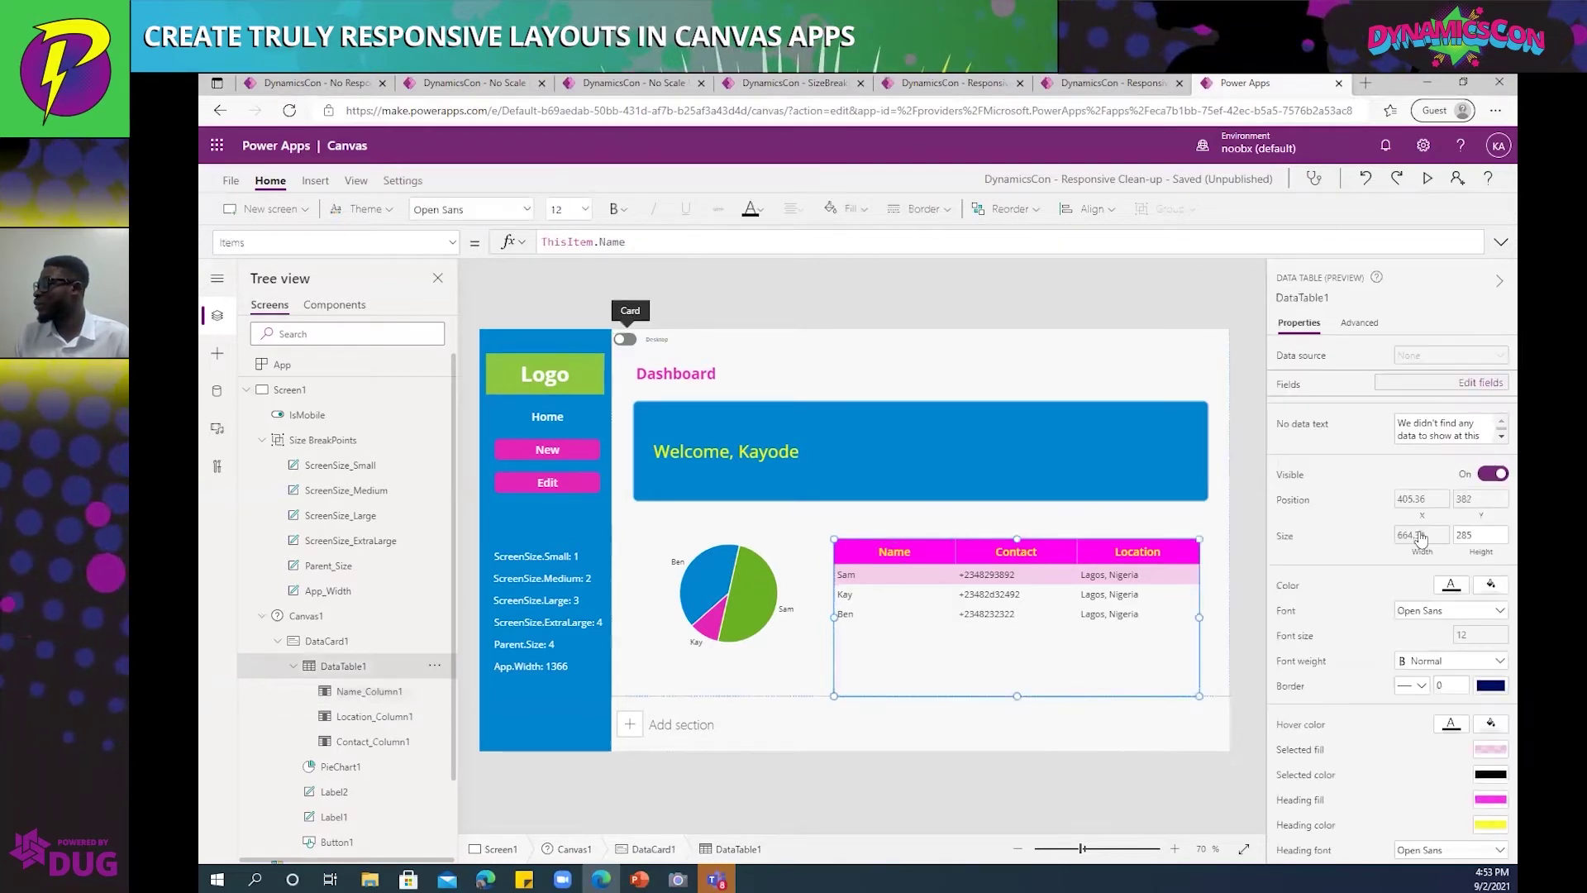
{"action": "left_click", "coordinate": [1465, 500]}
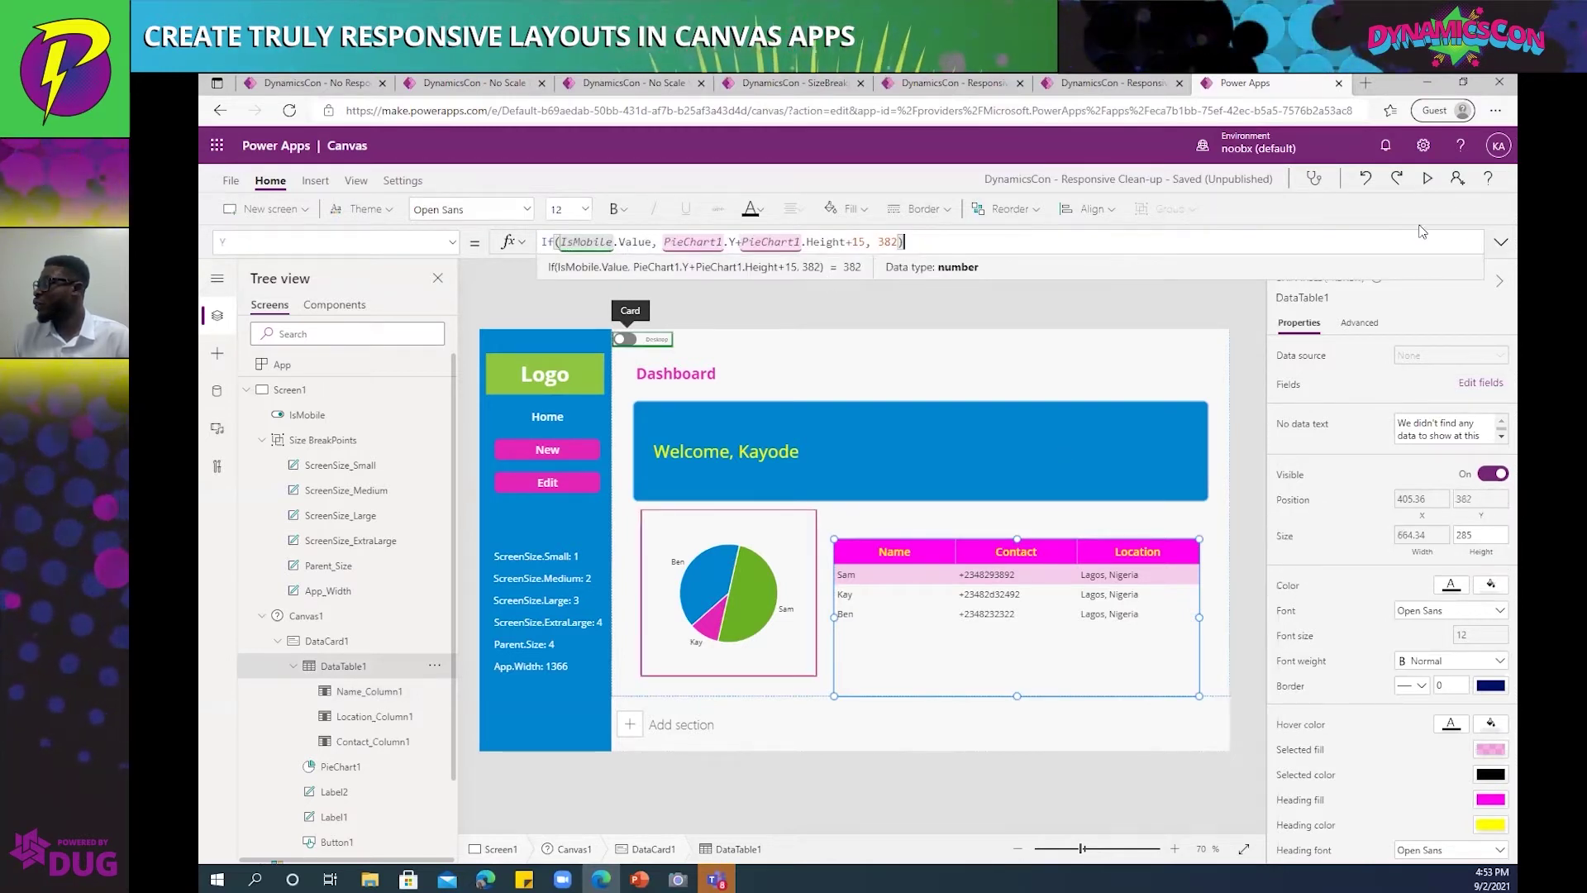
{"action": "key", "text": "F5"}
{"action": "left_click", "coordinate": [408, 223]}
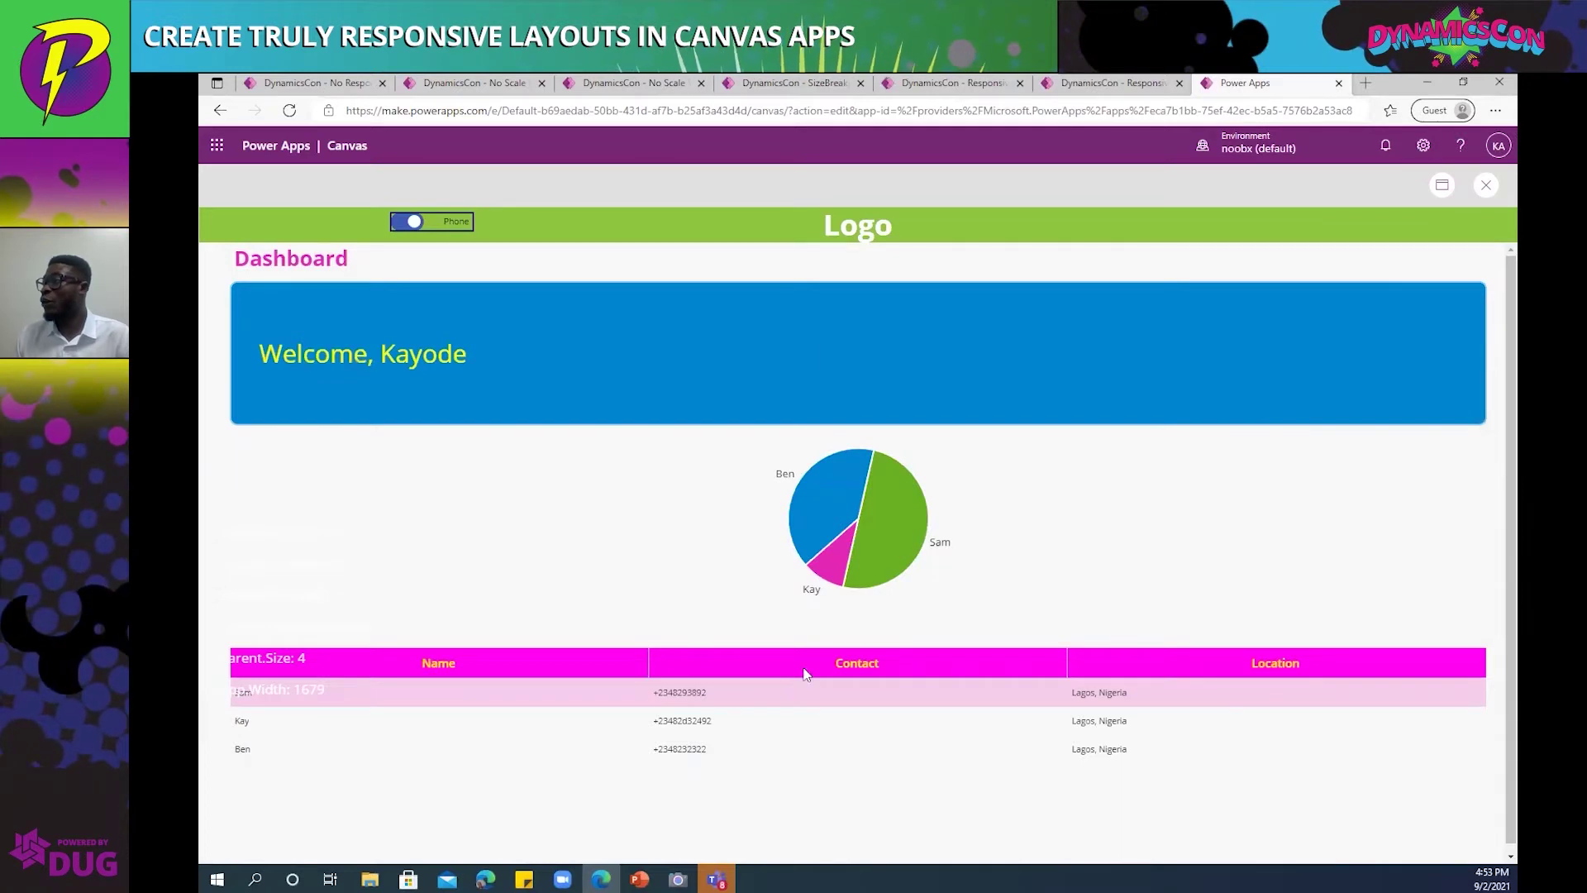
{"action": "left_click", "coordinate": [1485, 186]}
{"action": "key", "text": "F5"}
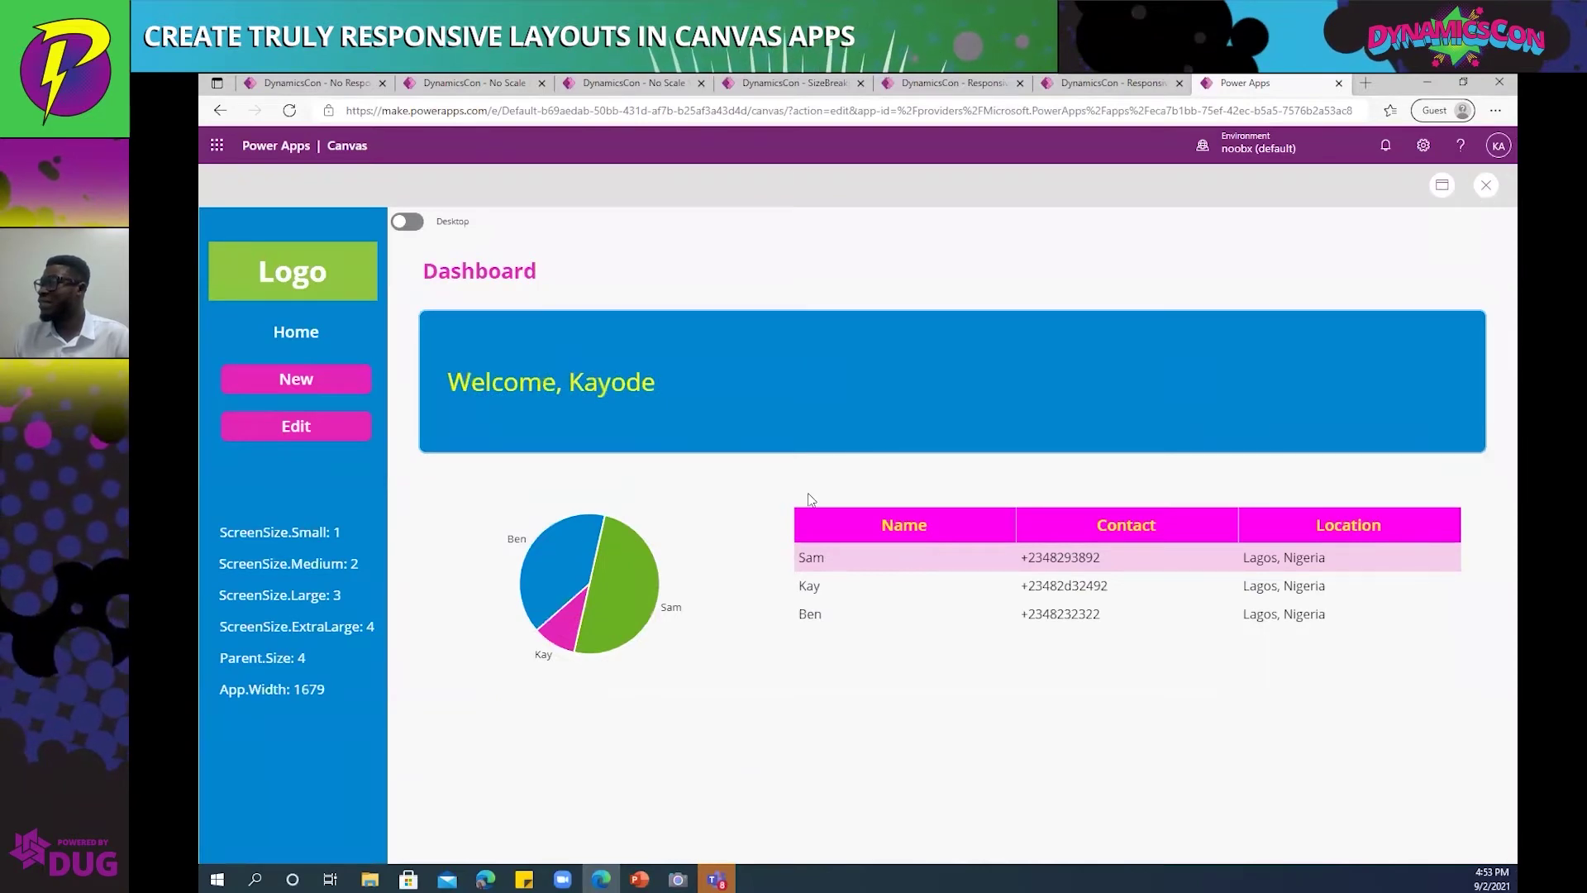
{"action": "key", "text": "Escape"}
{"action": "left_click", "coordinate": [1164, 666]}
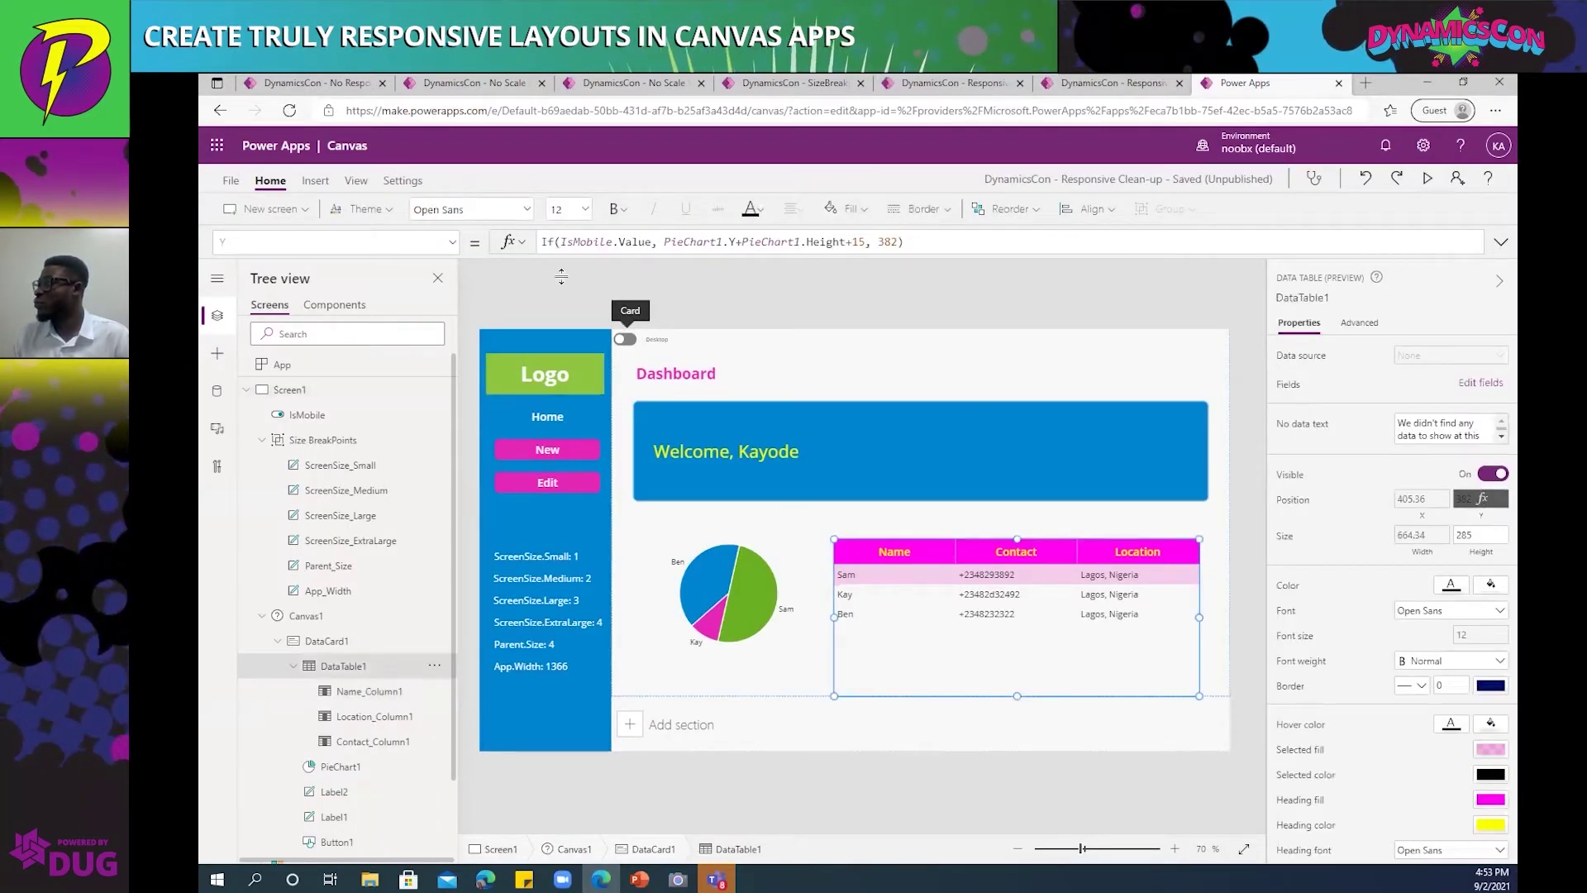
Examine the IsMobile condition, the PieChart1-based expression and the fallback value in the data table's Y formula.
{"action": "left_click", "coordinate": [582, 245]}
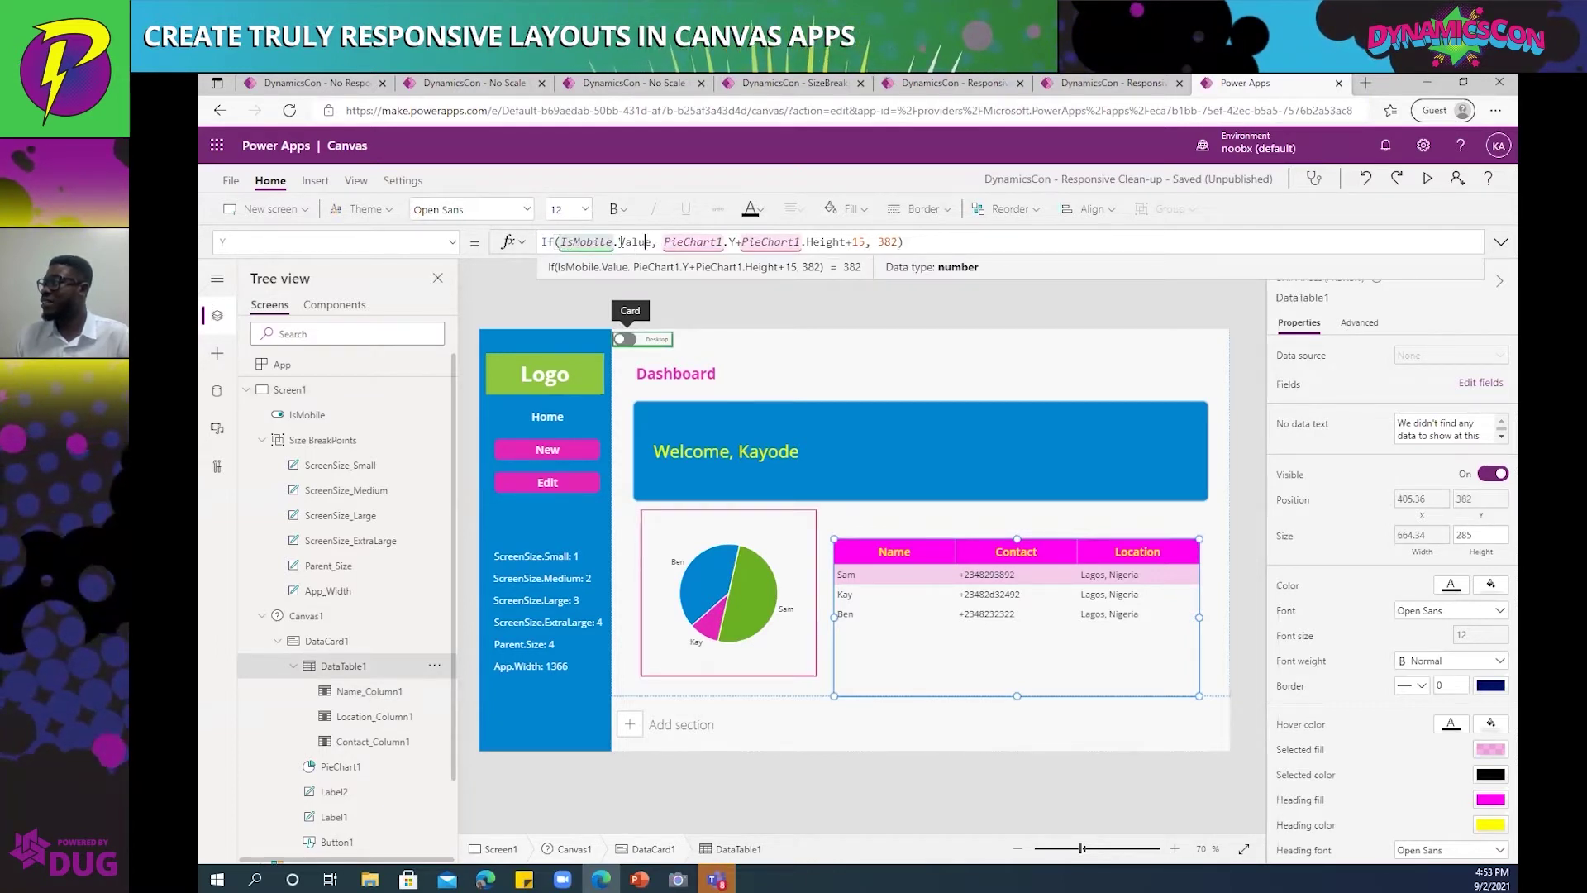
{"action": "left_click_drag", "start_coordinate": [659, 241], "coordinate": [583, 241]}
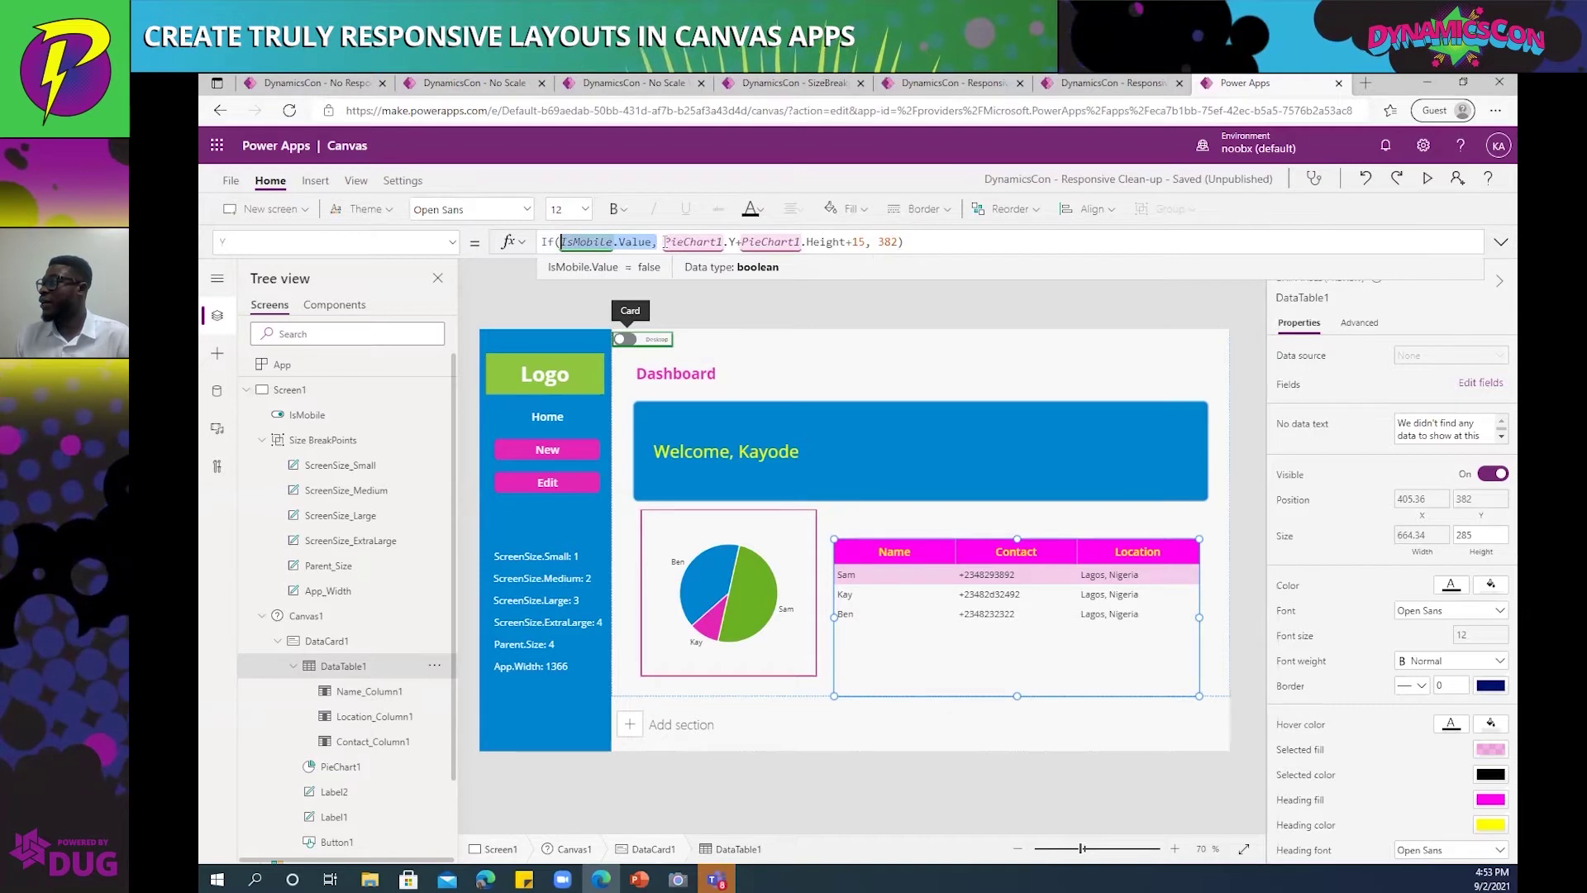
{"action": "left_click", "coordinate": [716, 242]}
{"action": "left_click", "coordinate": [790, 242], "text": "shift"}
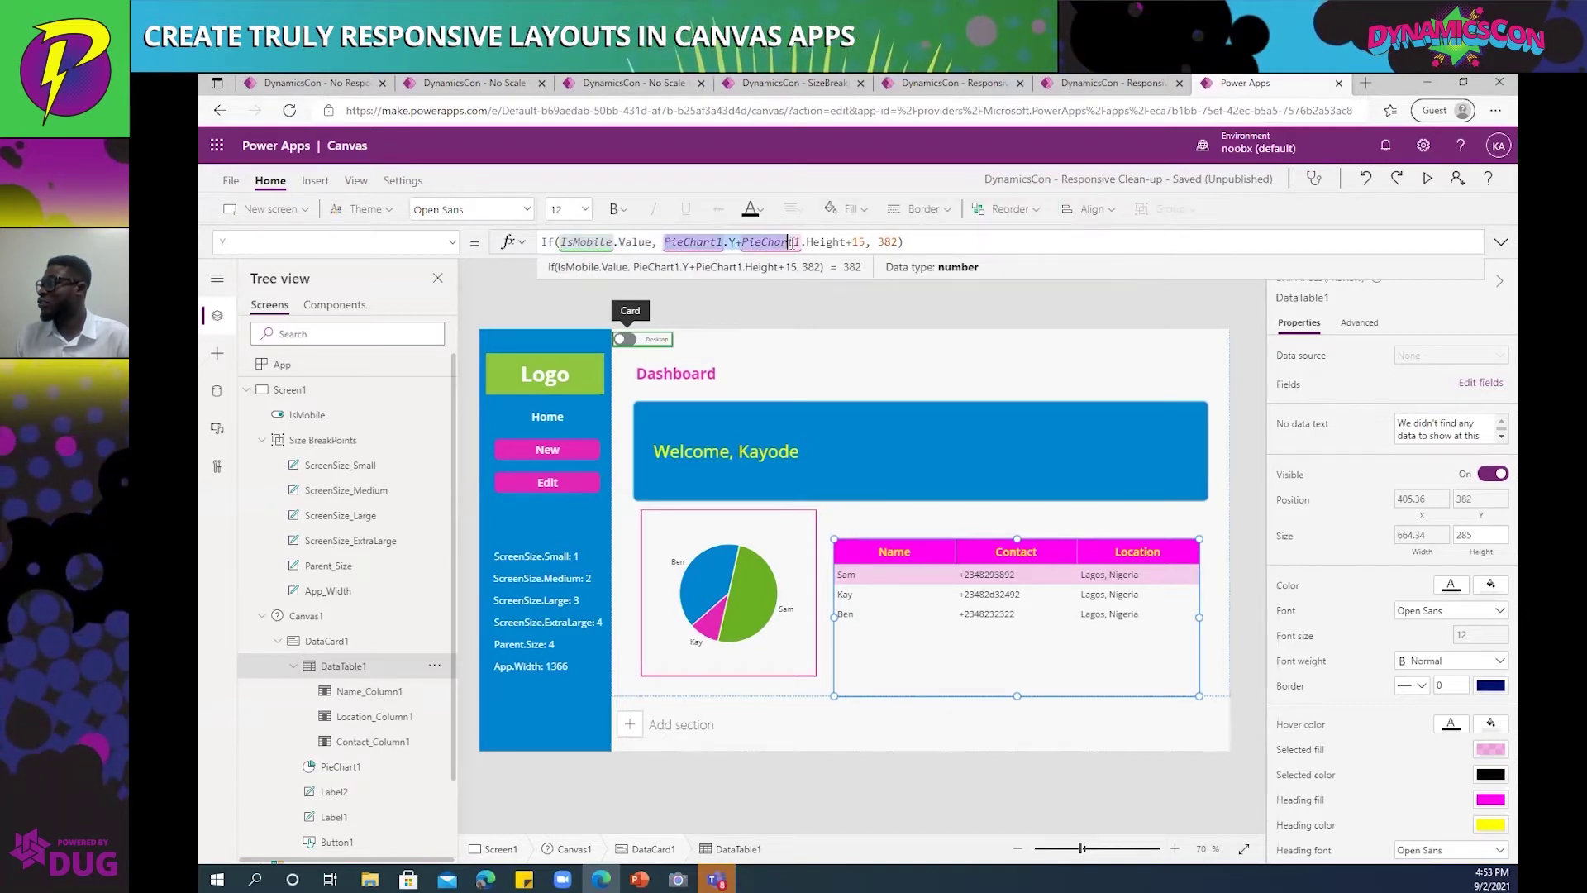
{"action": "left_click", "coordinate": [848, 241], "text": "shift"}
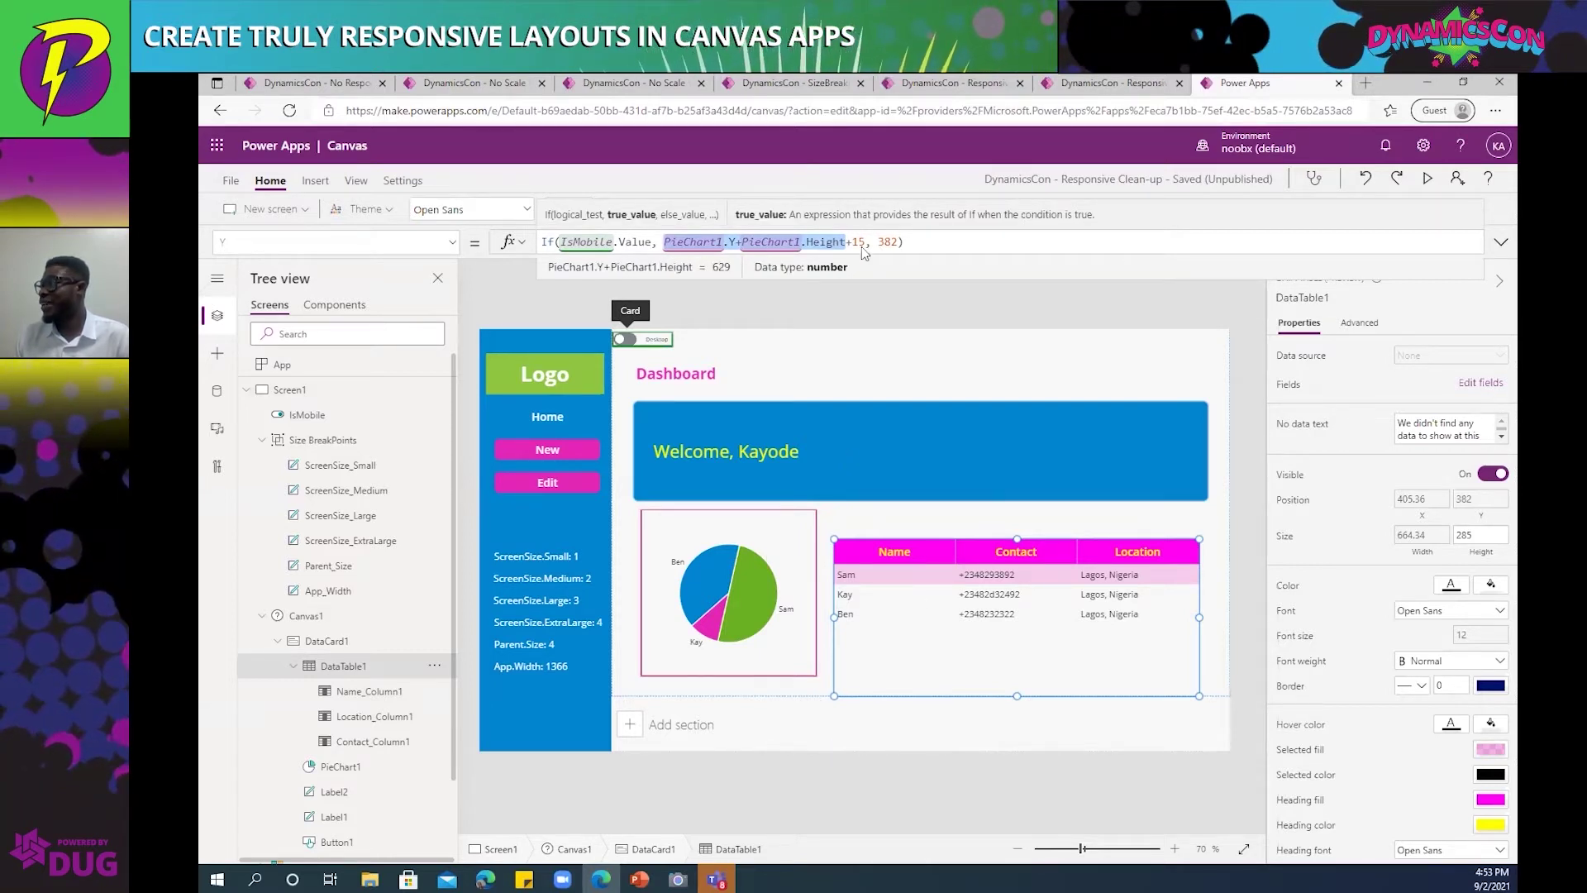
{"action": "double_click", "coordinate": [889, 242]}
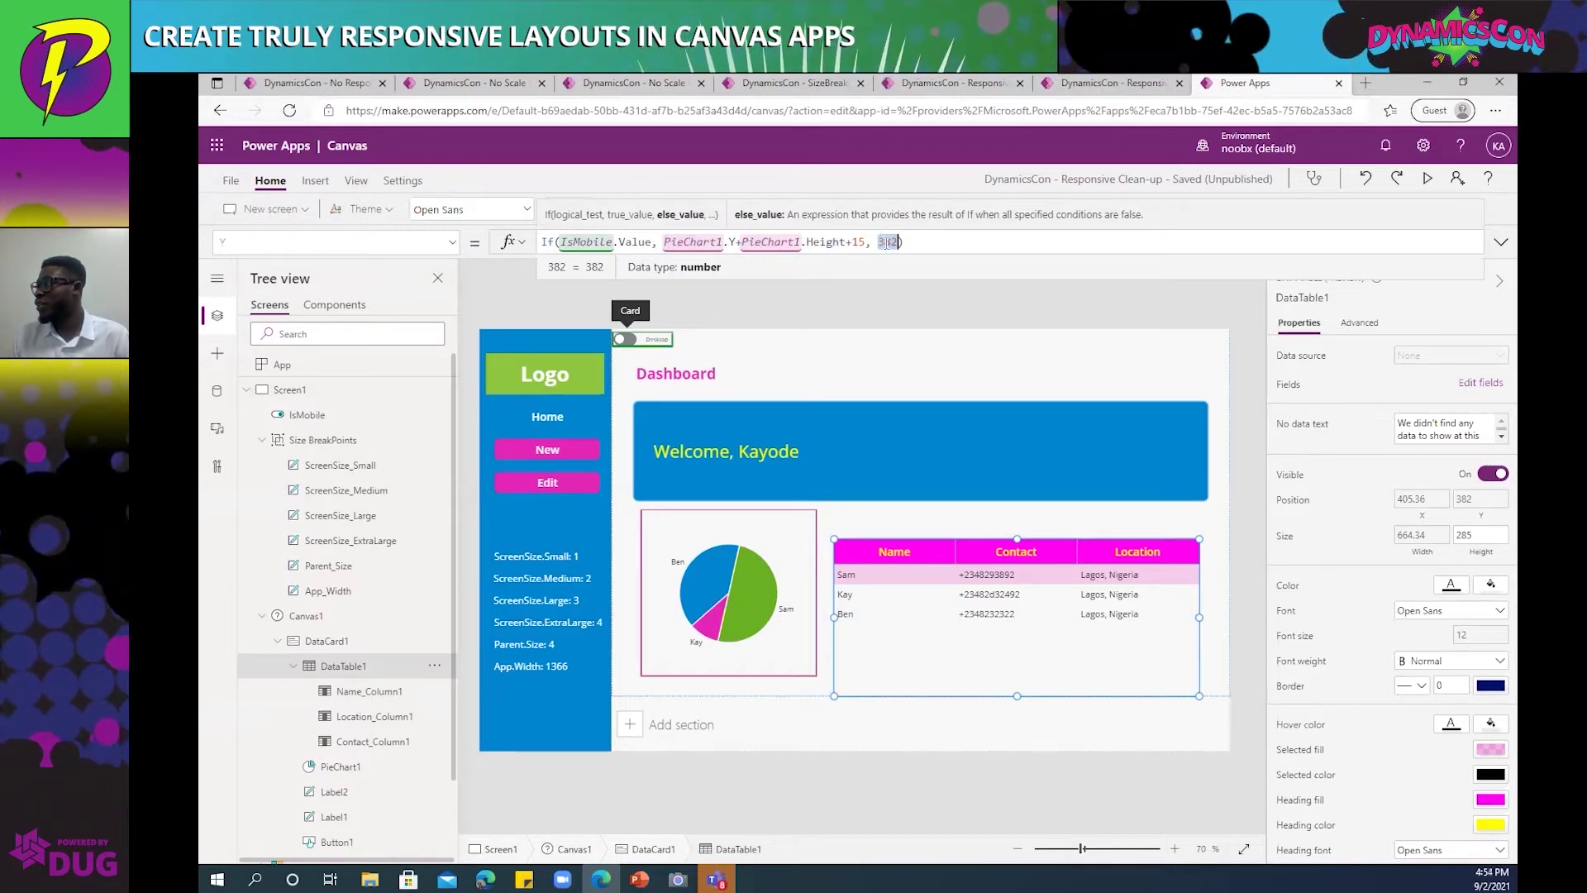
{"action": "key", "text": "End"}
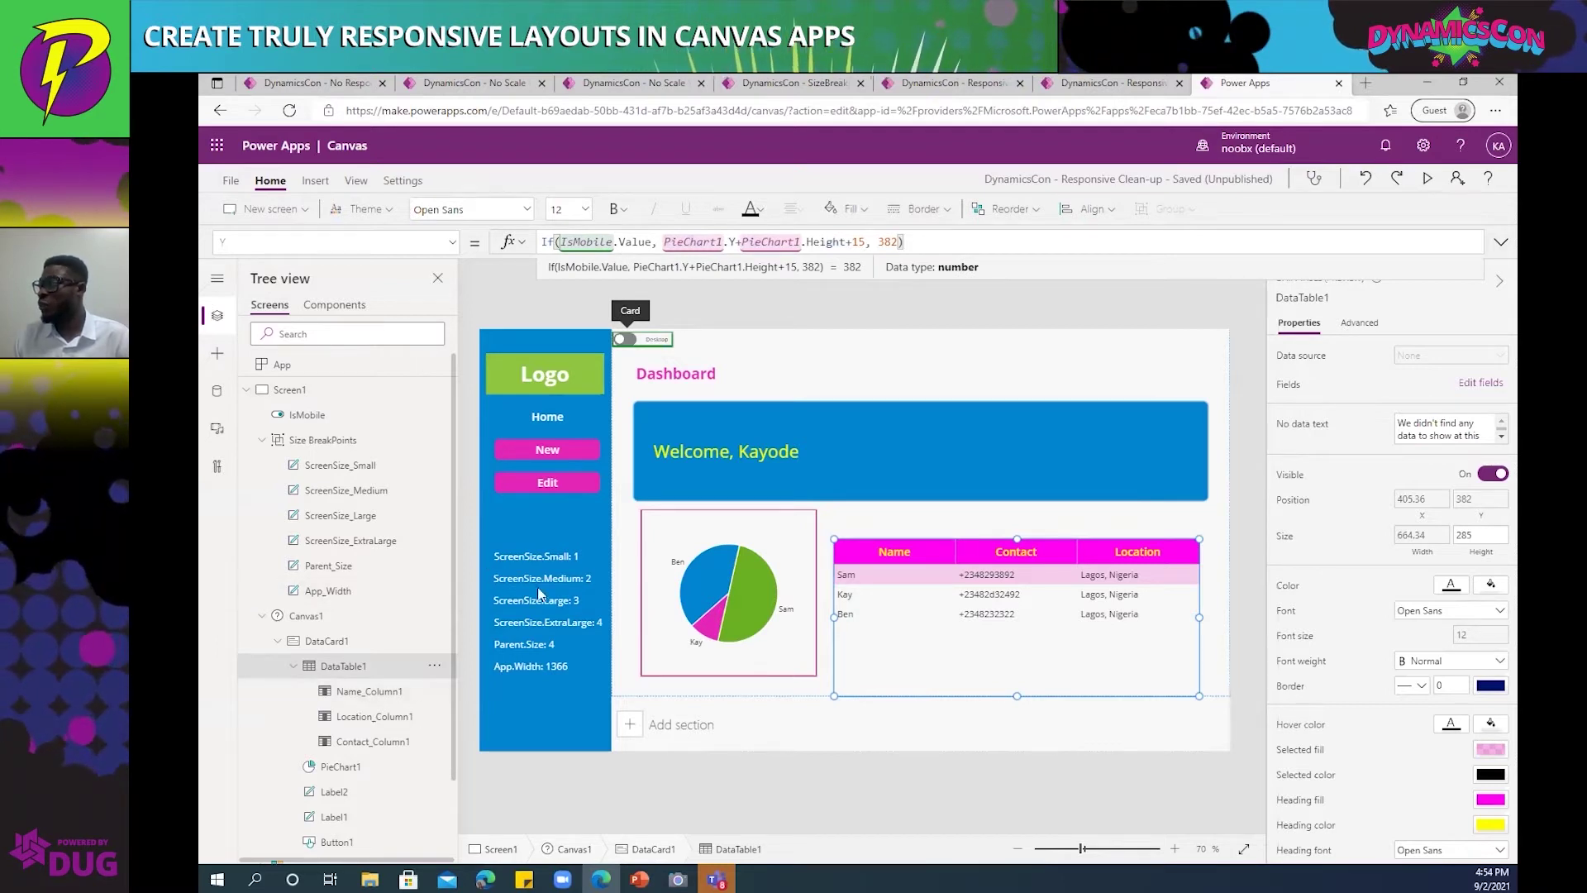
Hide the Size BreakPoints group and send the IsMobile toggle to the back of Screen1.
{"action": "left_click", "coordinate": [291, 441]}
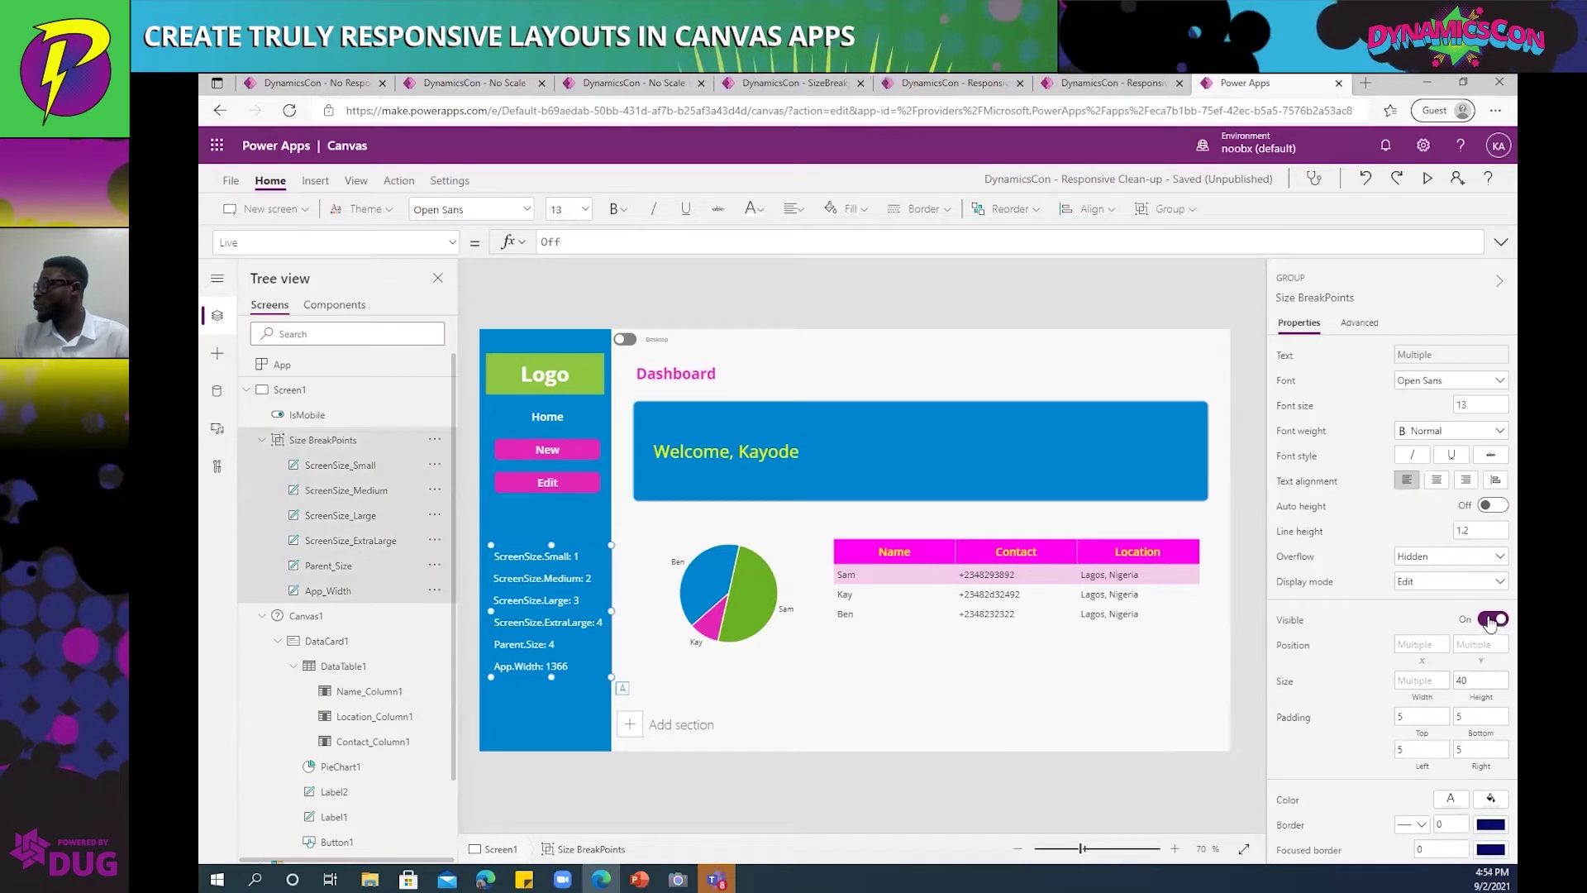
{"action": "left_click", "coordinate": [641, 342]}
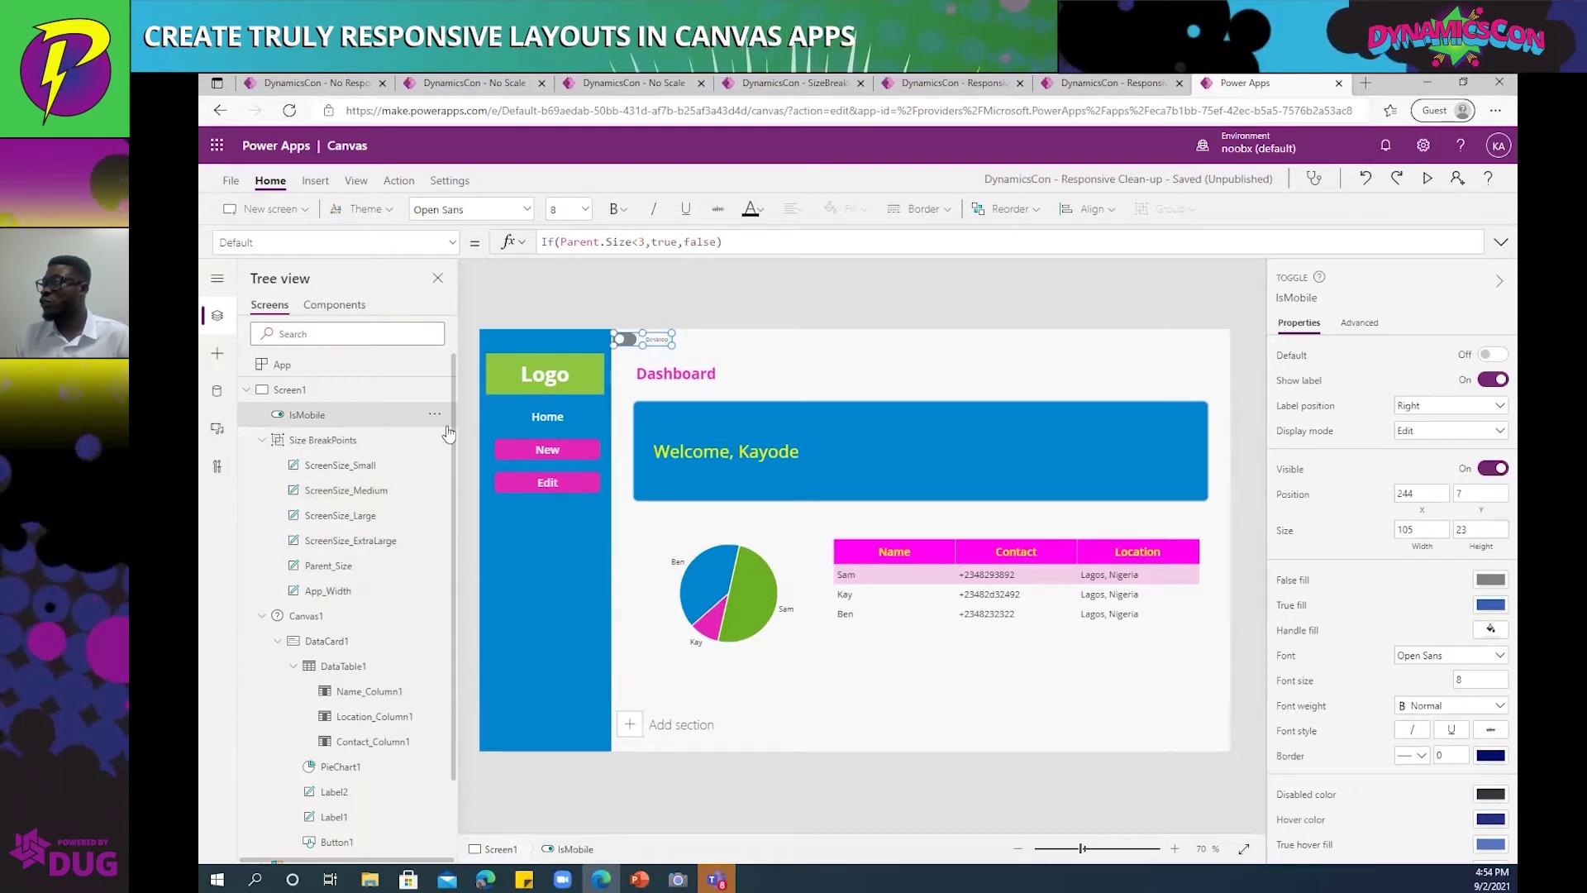
{"action": "left_click", "coordinate": [263, 442]}
{"action": "left_click", "coordinate": [434, 415]}
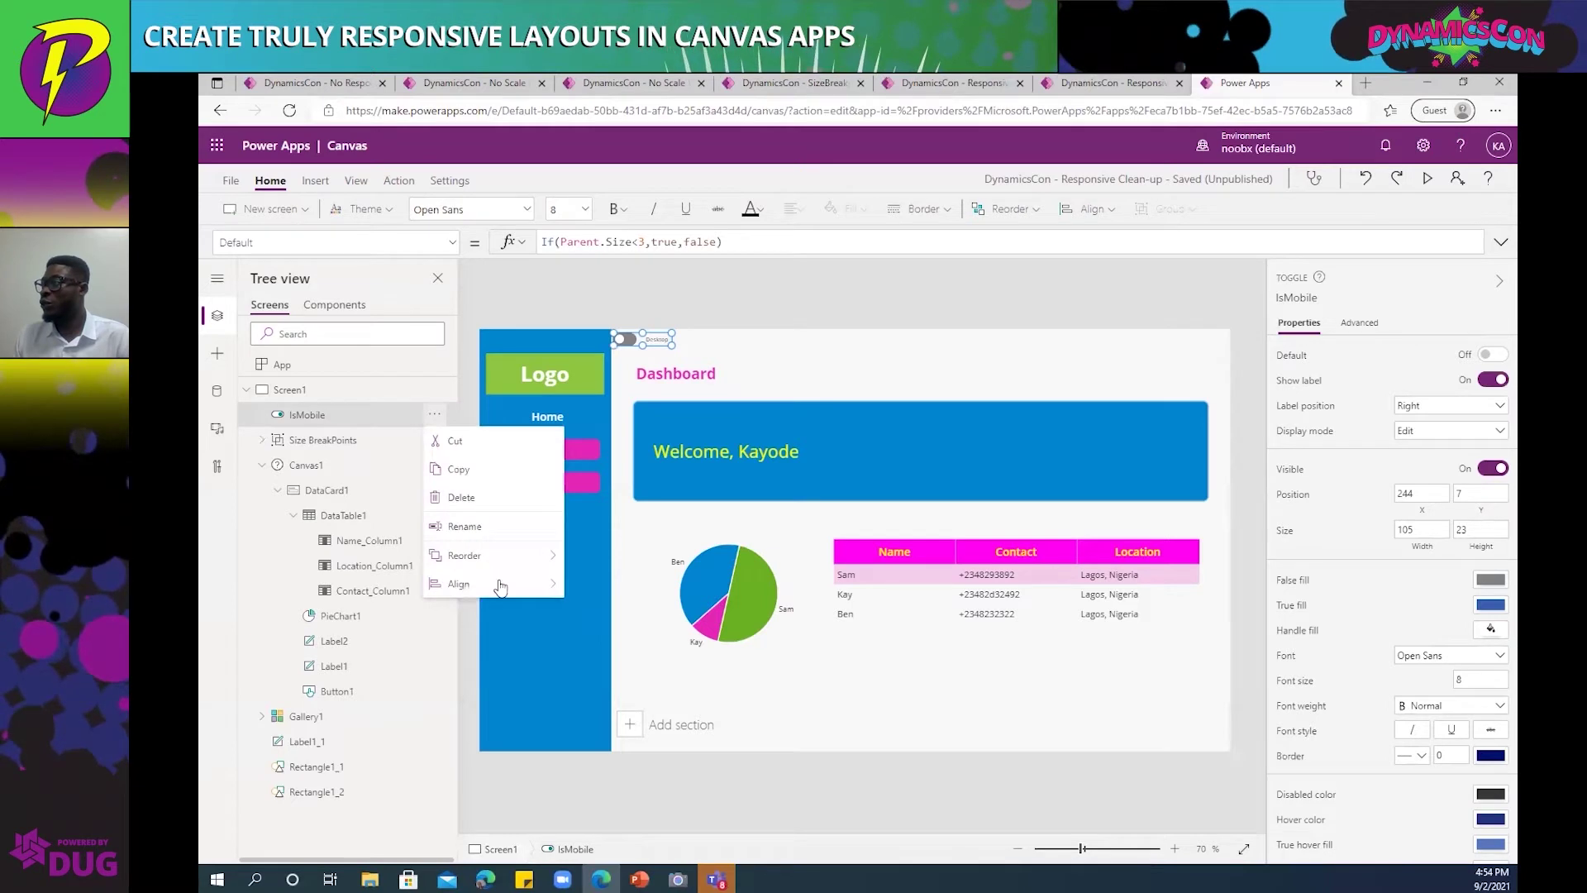
{"action": "mouse_move", "coordinate": [506, 557]}
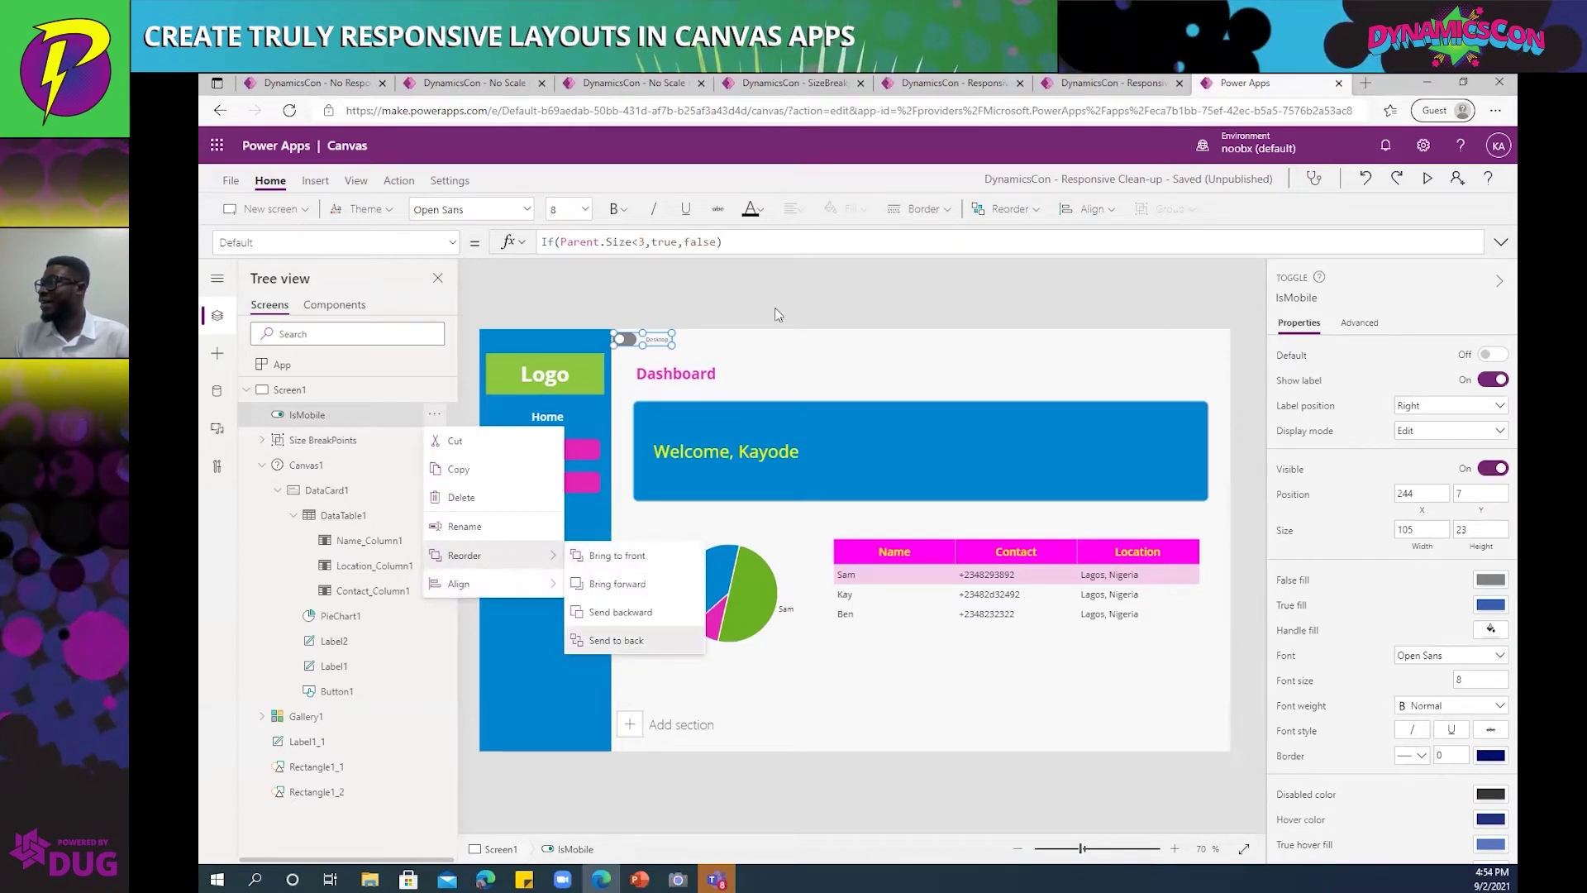
{"action": "left_click", "coordinate": [616, 640]}
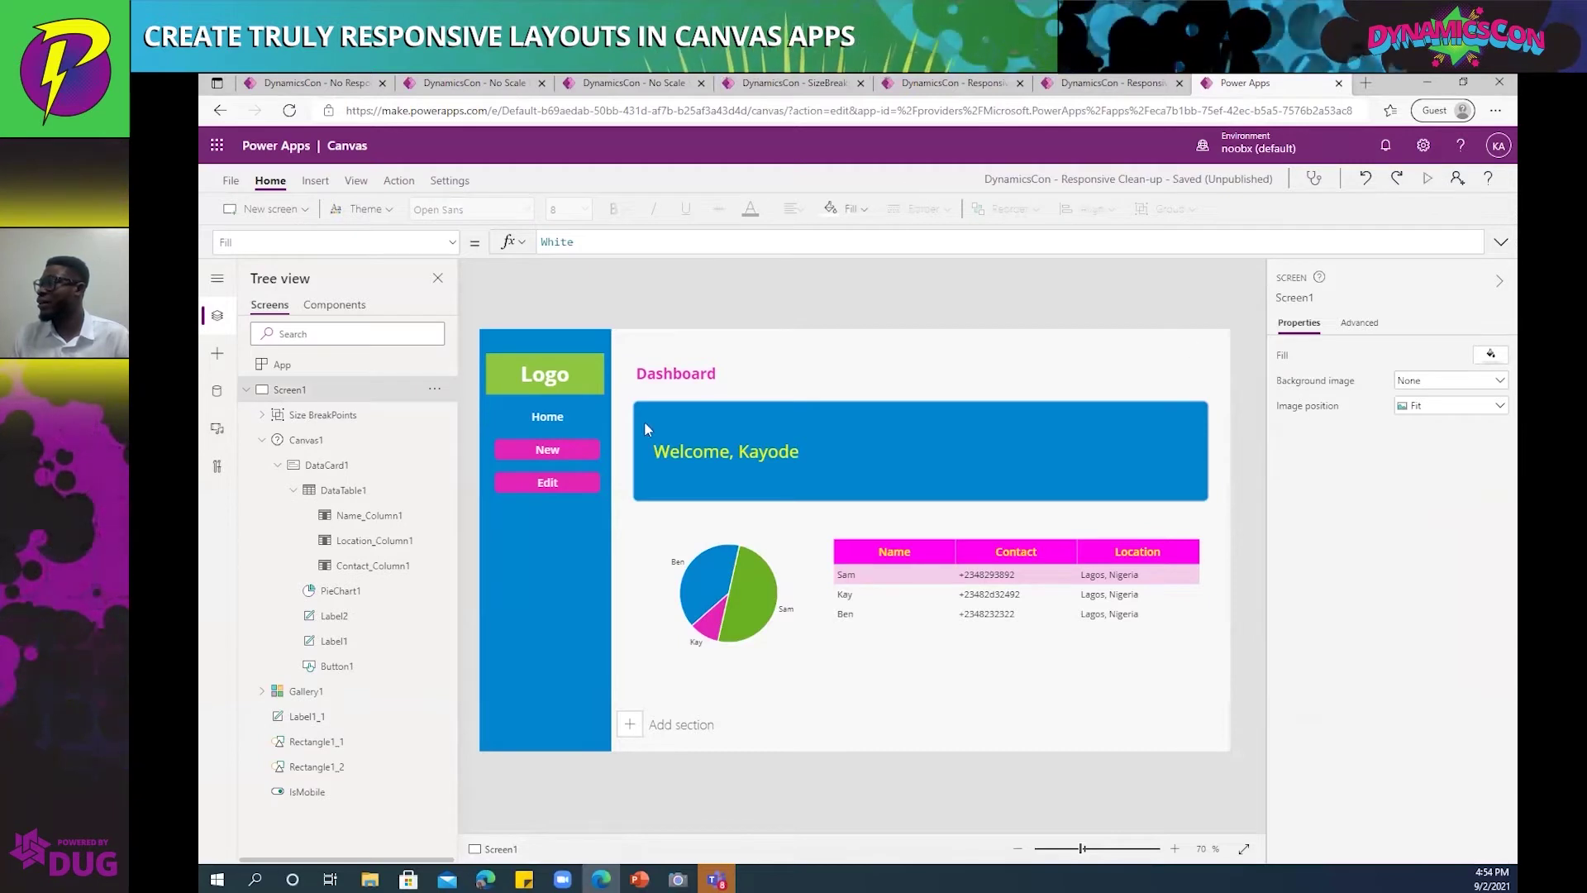
Preview the cleaned-up screen, switch to the running Responsive Clean-up app and reduce its browser window.
{"action": "key", "text": "F5"}
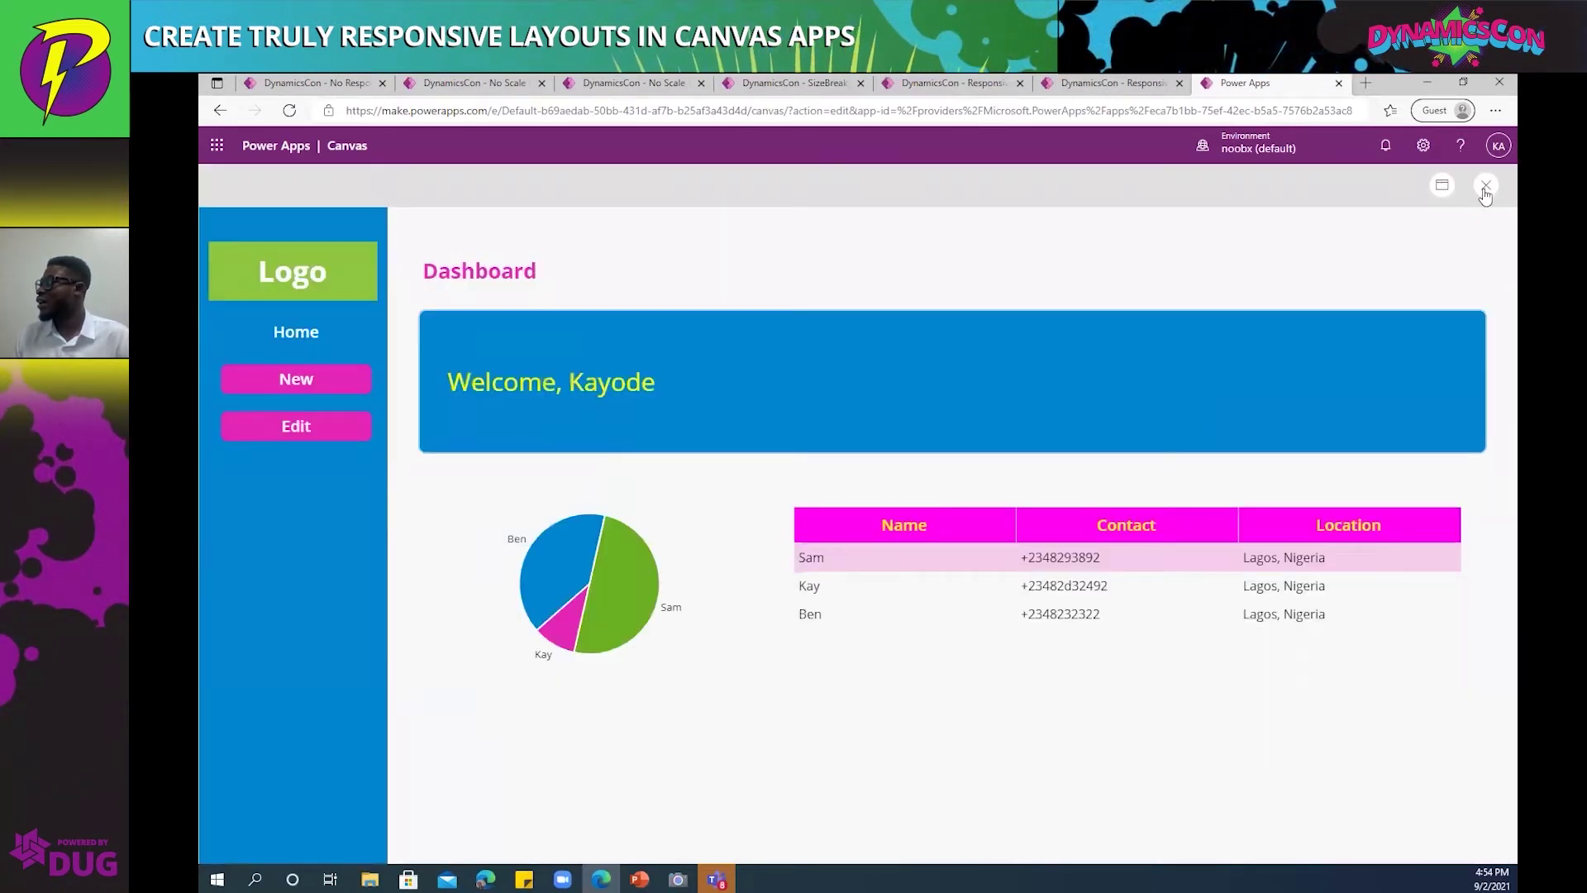
{"action": "left_click", "coordinate": [1112, 83]}
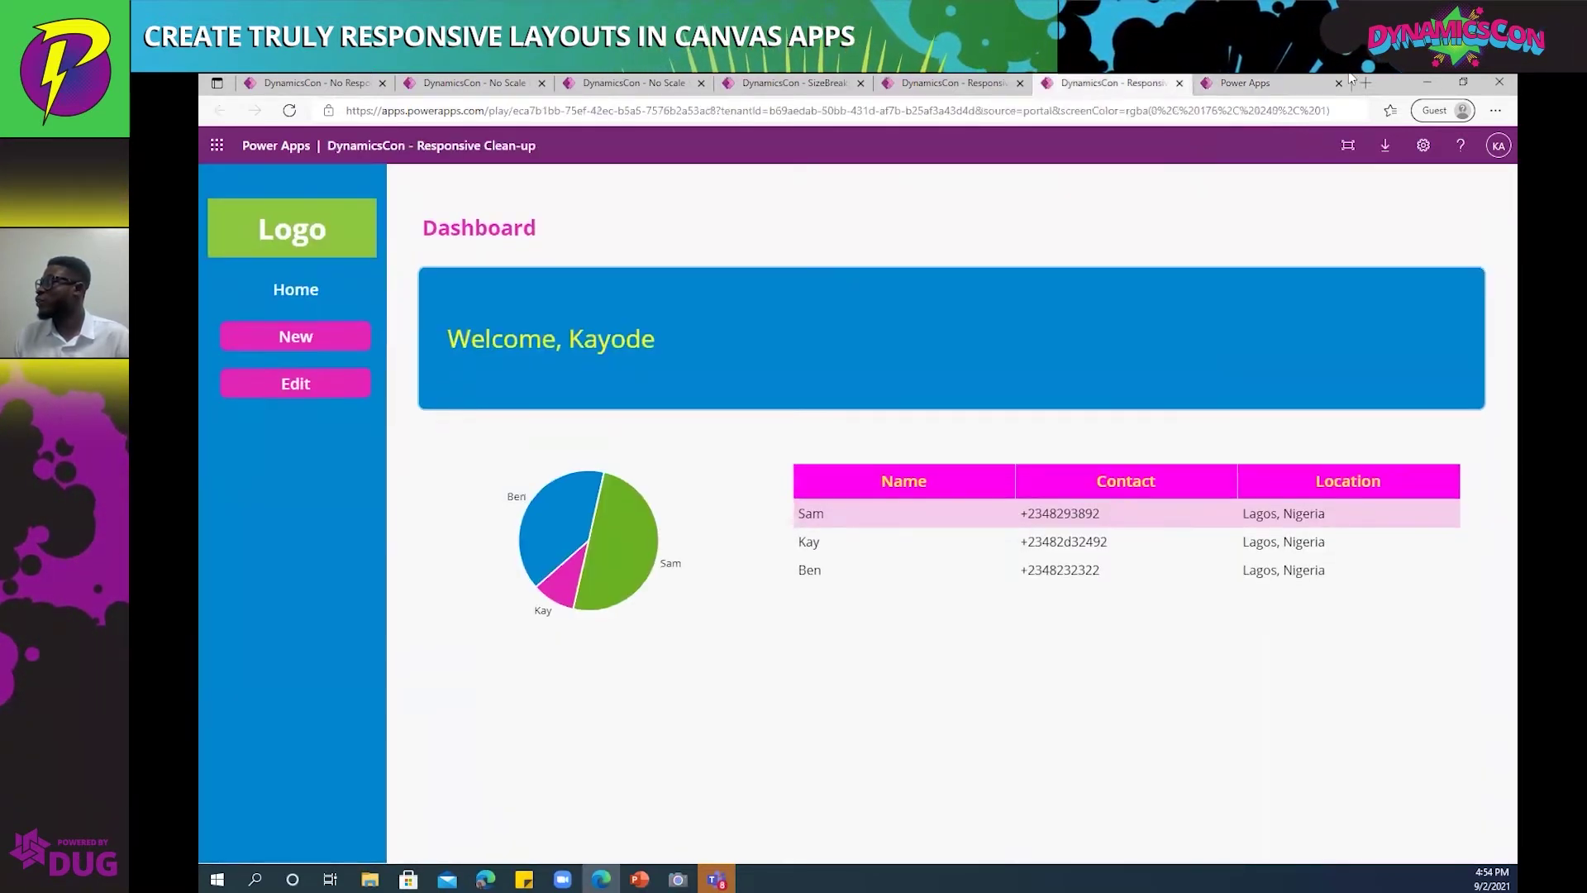
{"action": "key", "text": "super+Down"}
{"action": "left_click_drag", "start_coordinate": [1091, 327], "coordinate": [782, 357]}
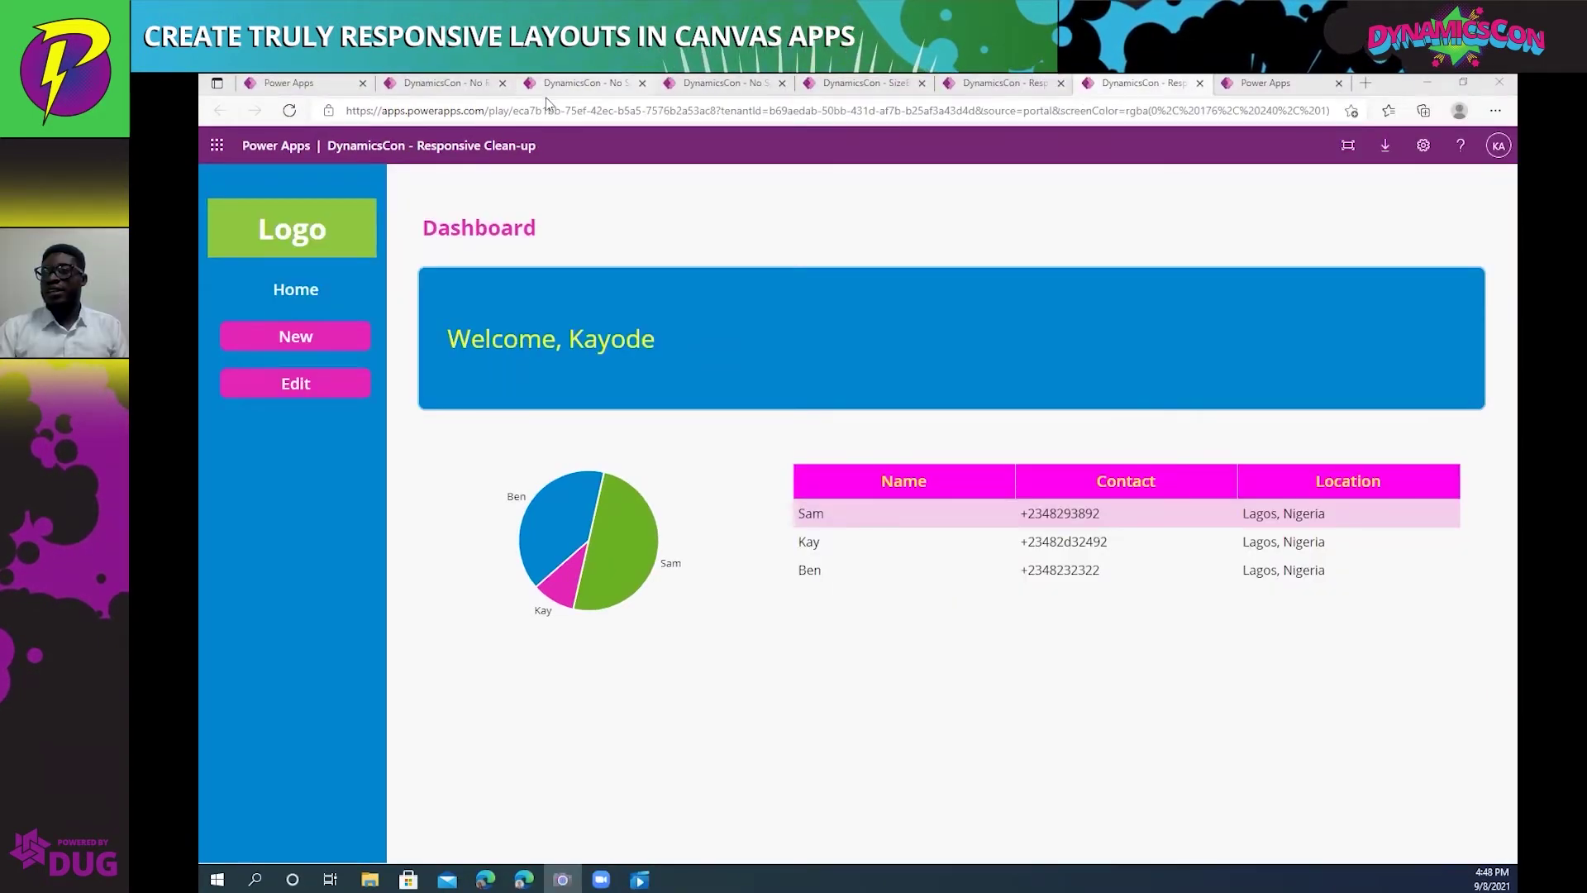
Check the running app's phone layout in the smaller, unmaximized browser window and reposition that window on the desktop.
{"action": "scroll", "coordinate": [914, 220], "scroll_direction": "down", "scroll_amount": 1}
{"action": "scroll", "coordinate": [914, 220], "scroll_direction": "up", "scroll_amount": 1}
{"action": "scroll", "coordinate": [1035, 367], "scroll_direction": "down", "scroll_amount": 1}
{"action": "scroll", "coordinate": [1039, 376], "scroll_direction": "up", "scroll_amount": 1}
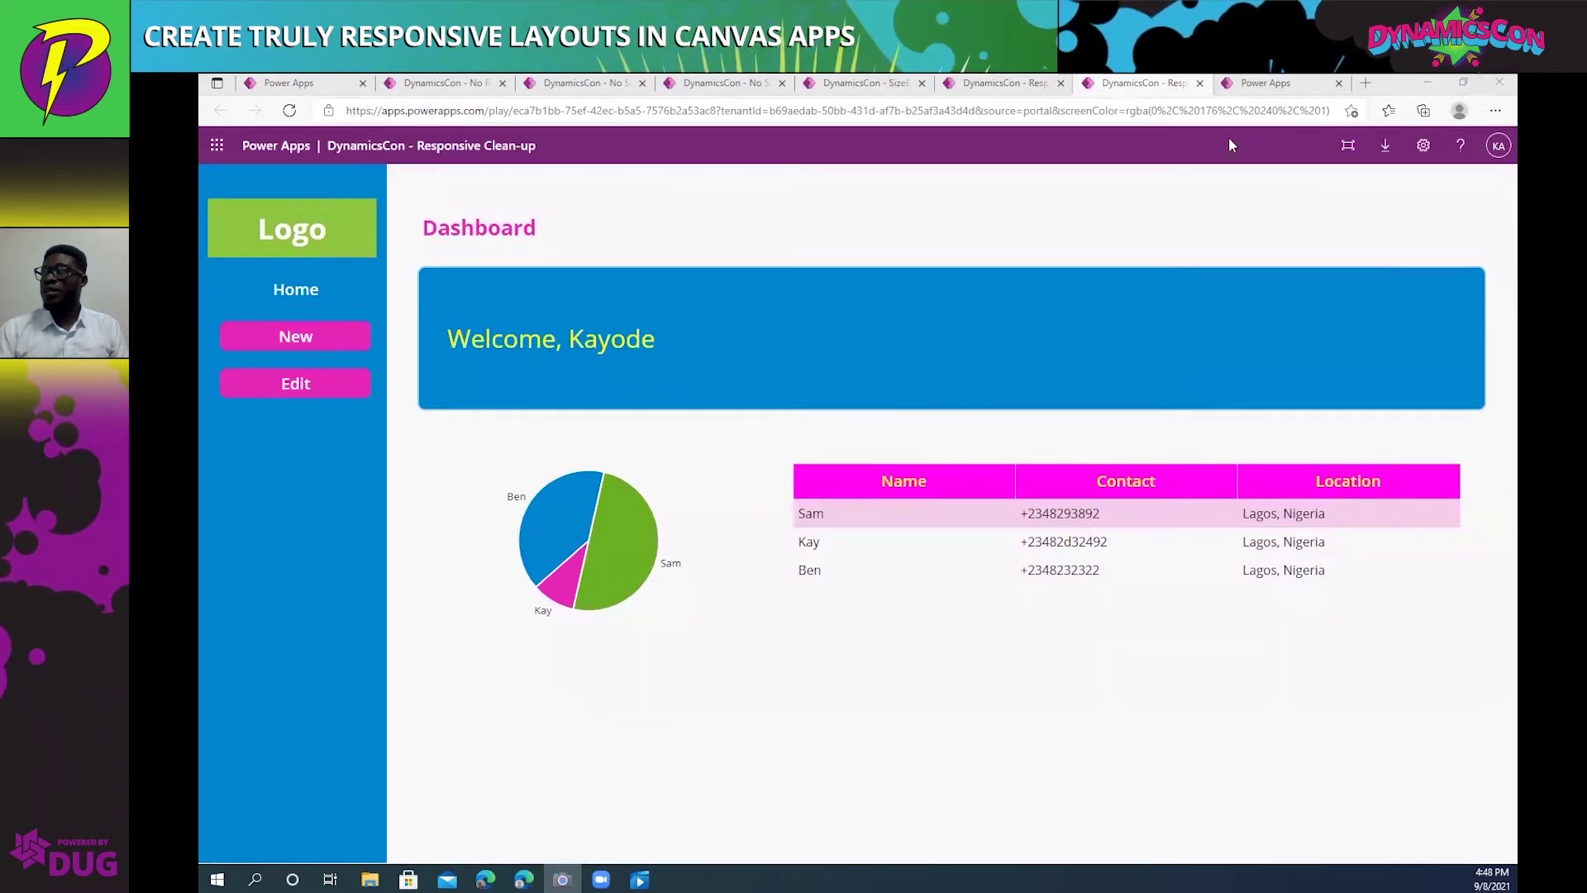
{"action": "left_click", "coordinate": [1465, 82]}
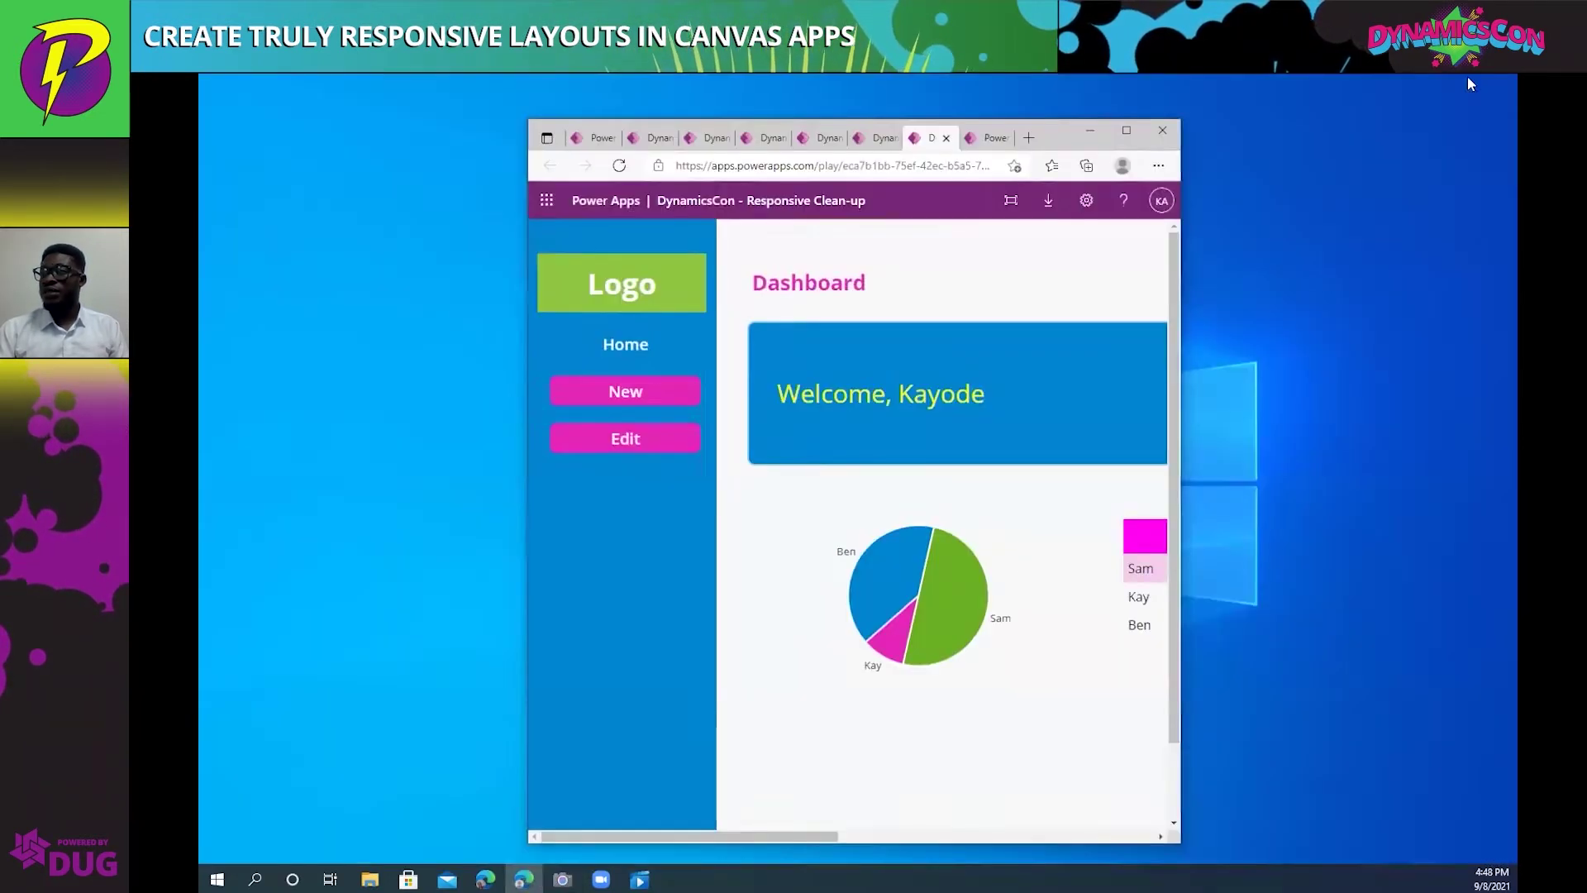
{"action": "scroll", "coordinate": [970, 423], "scroll_direction": "down", "scroll_amount": 2}
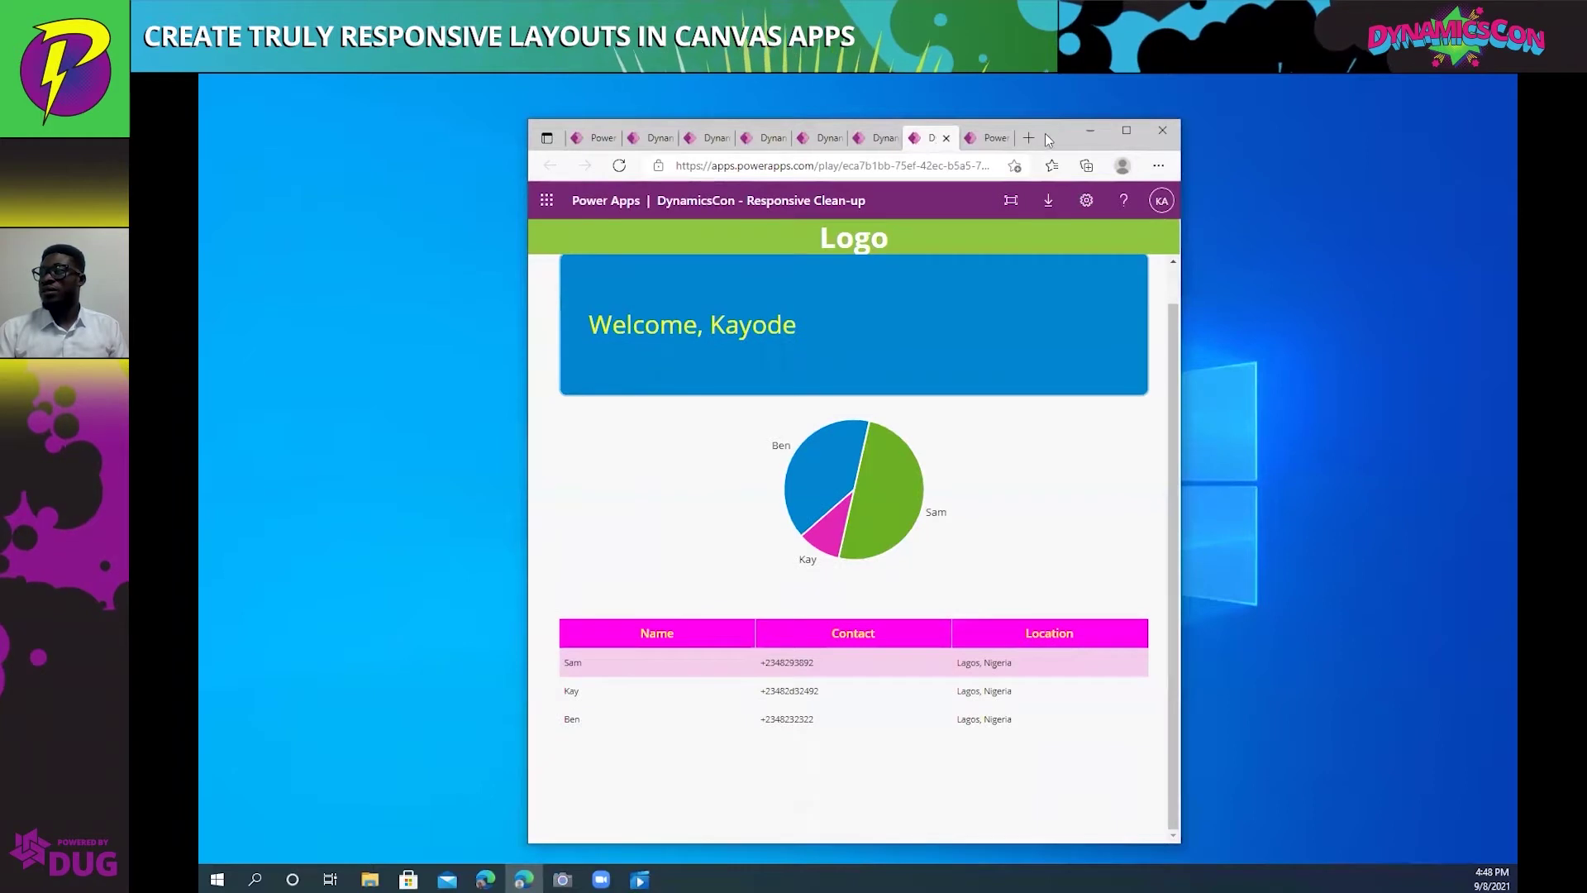
{"action": "left_click_drag", "start_coordinate": [1045, 133], "coordinate": [1007, 94]}
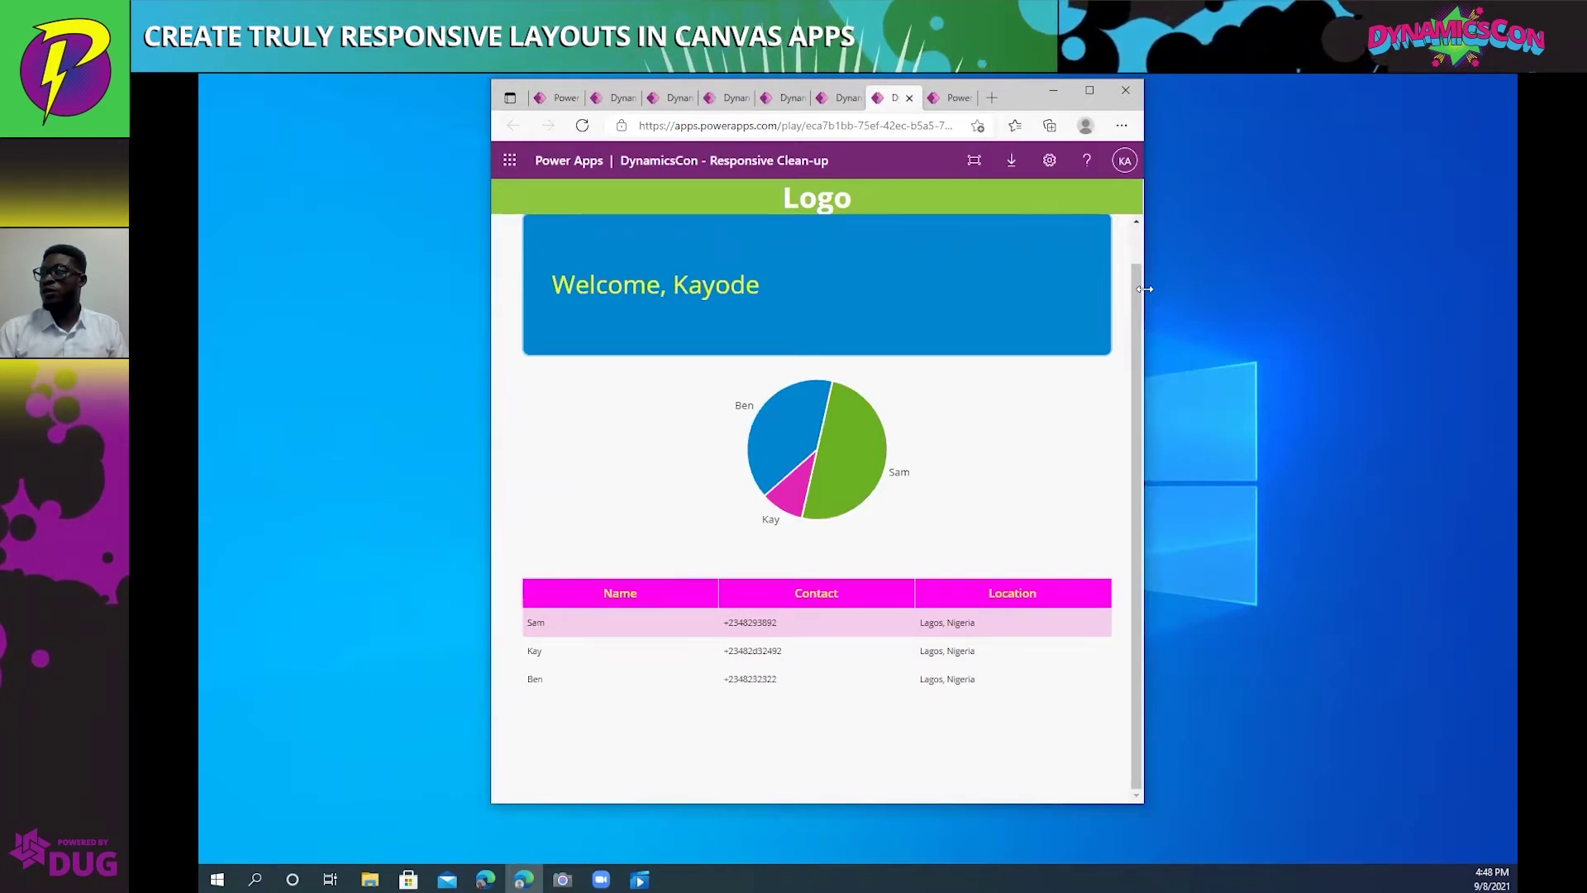
Widen the running app's browser window to check the desktop layout, maximize it and return to the app editor.
{"action": "left_click_drag", "start_coordinate": [1145, 288], "coordinate": [1443, 289]}
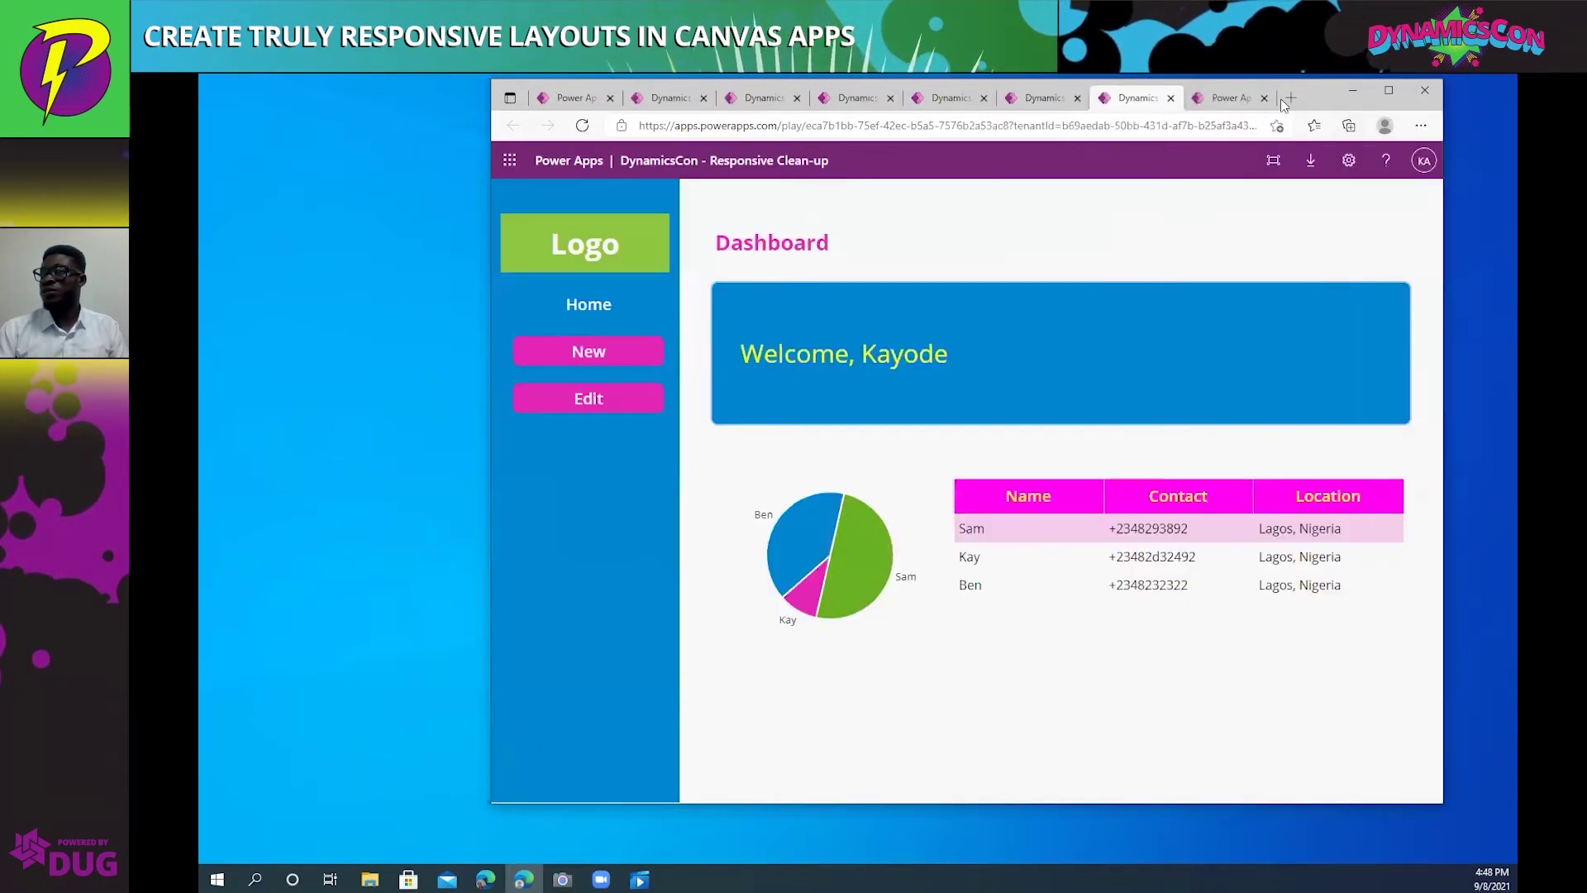
{"action": "left_click_drag", "start_coordinate": [1281, 97], "coordinate": [1095, 78]}
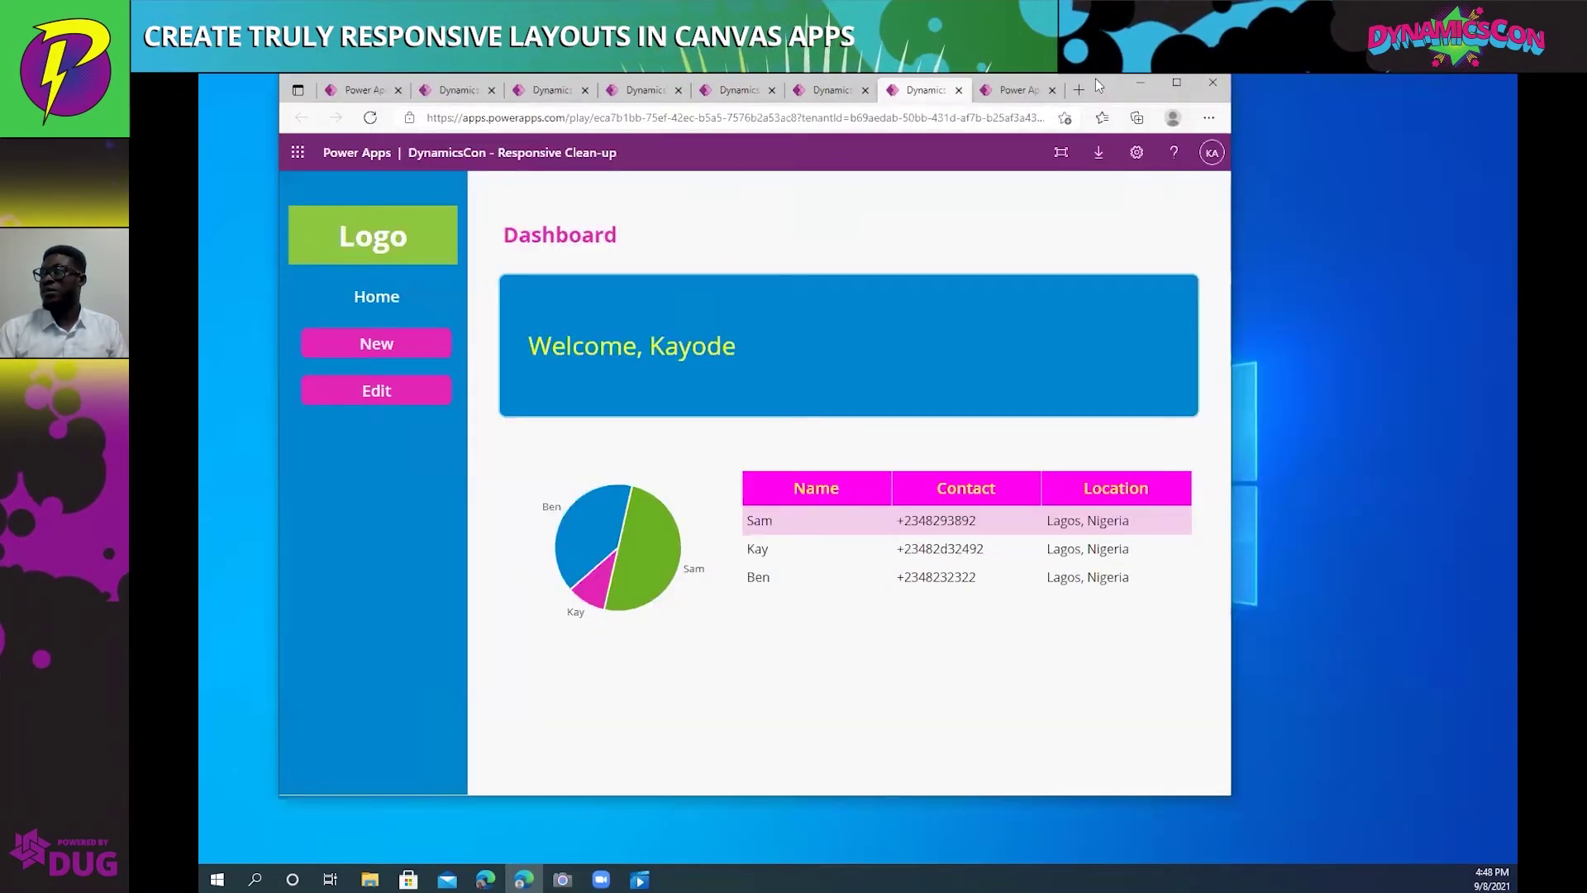
{"action": "left_click", "coordinate": [1174, 96]}
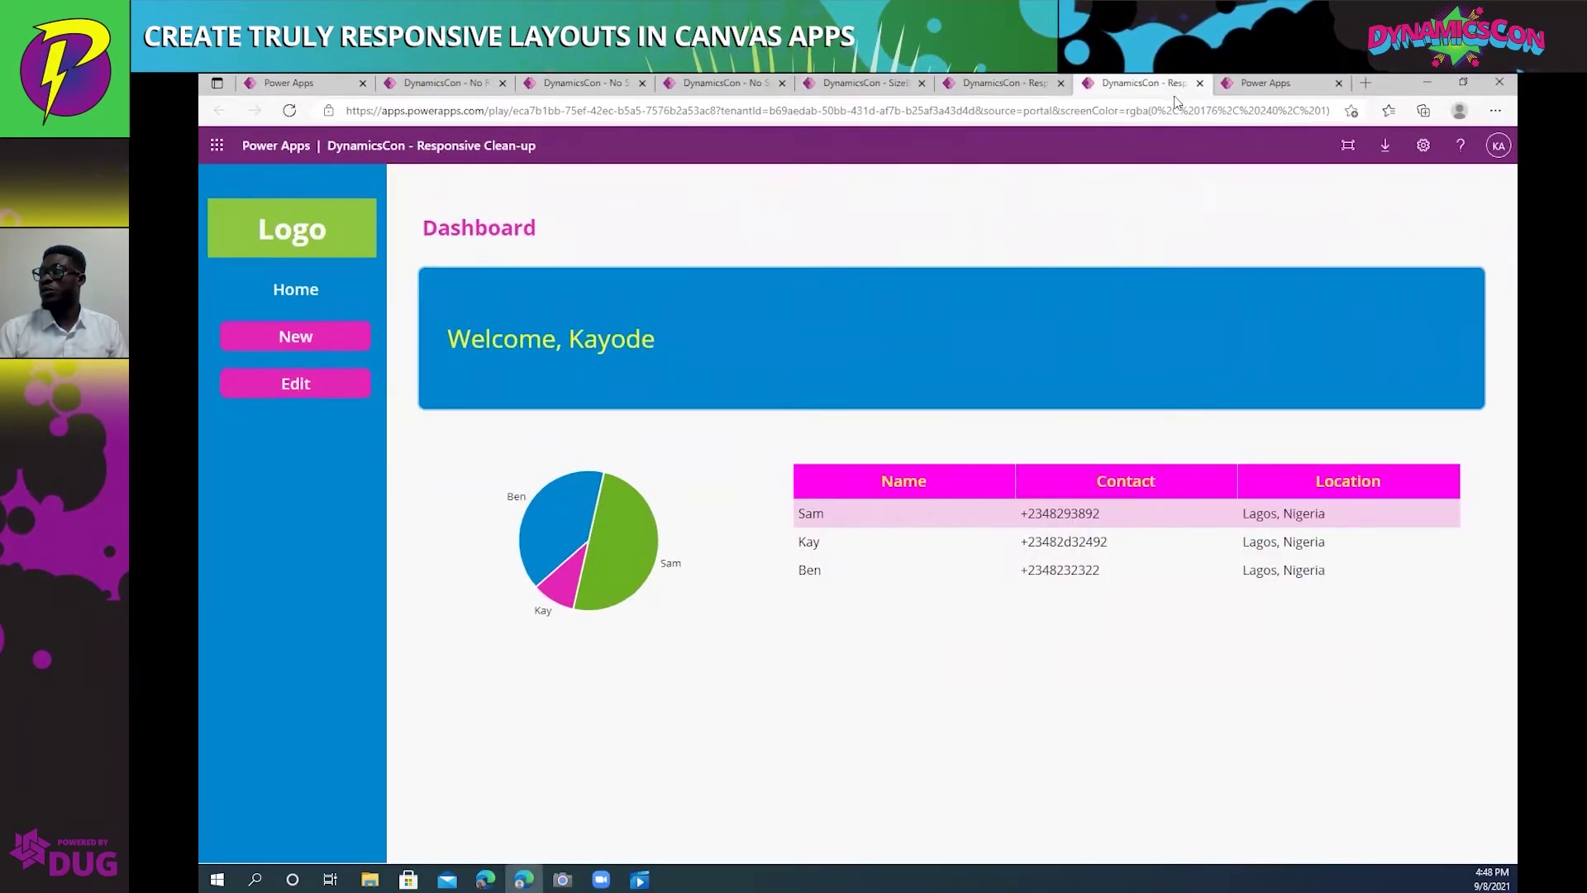
{"action": "left_click", "coordinate": [1258, 86]}
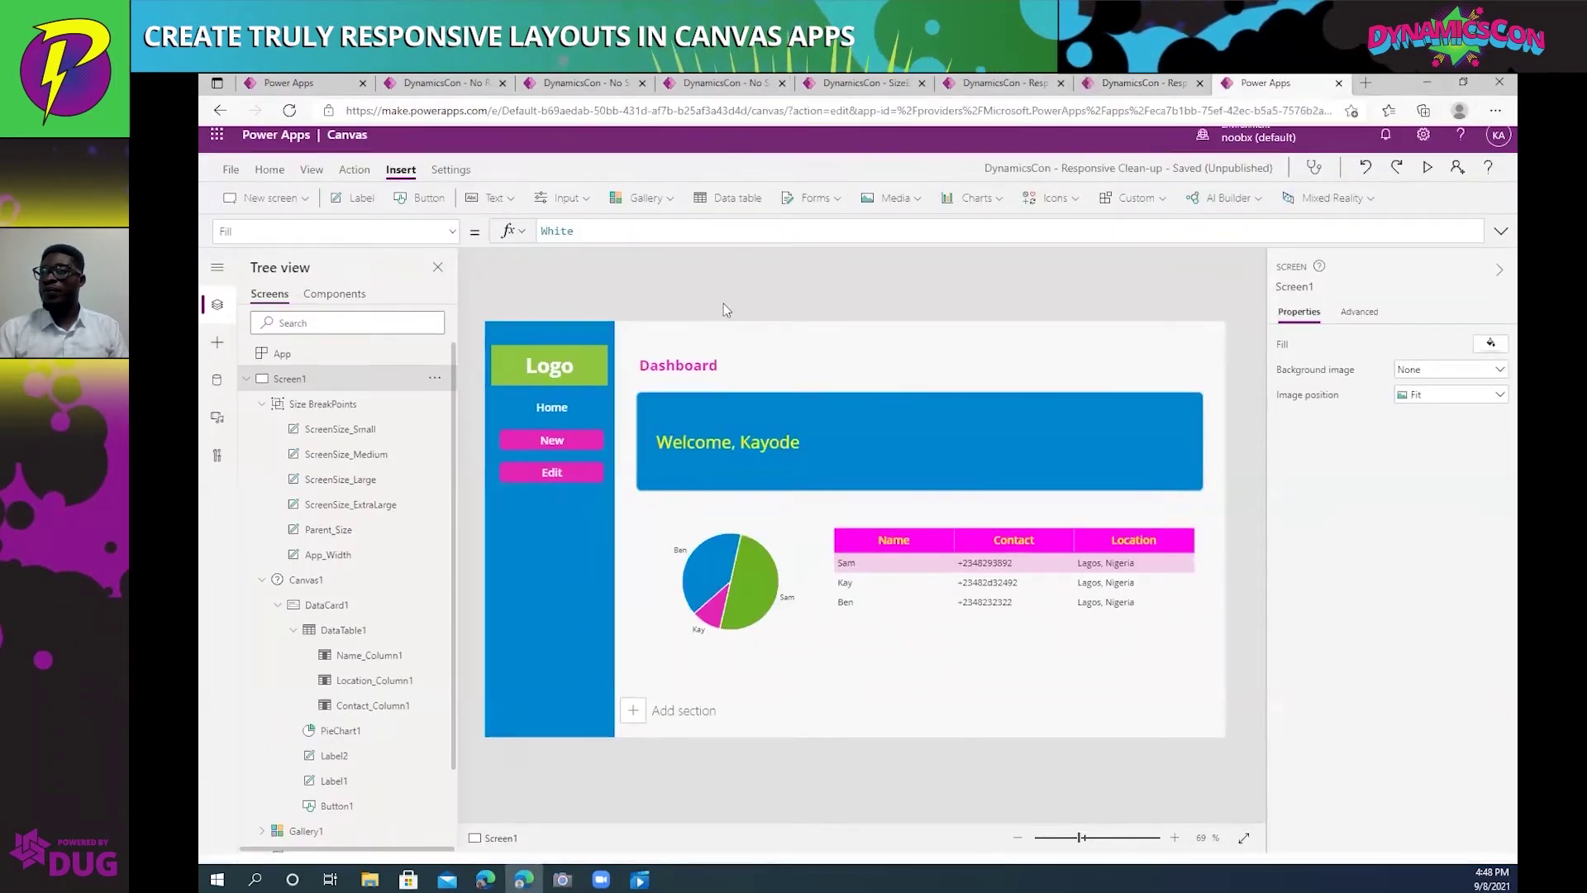
Bring the IsMobile toggle to the front of Screen1.
{"action": "scroll", "coordinate": [401, 501], "scroll_direction": "down", "scroll_amount": 2}
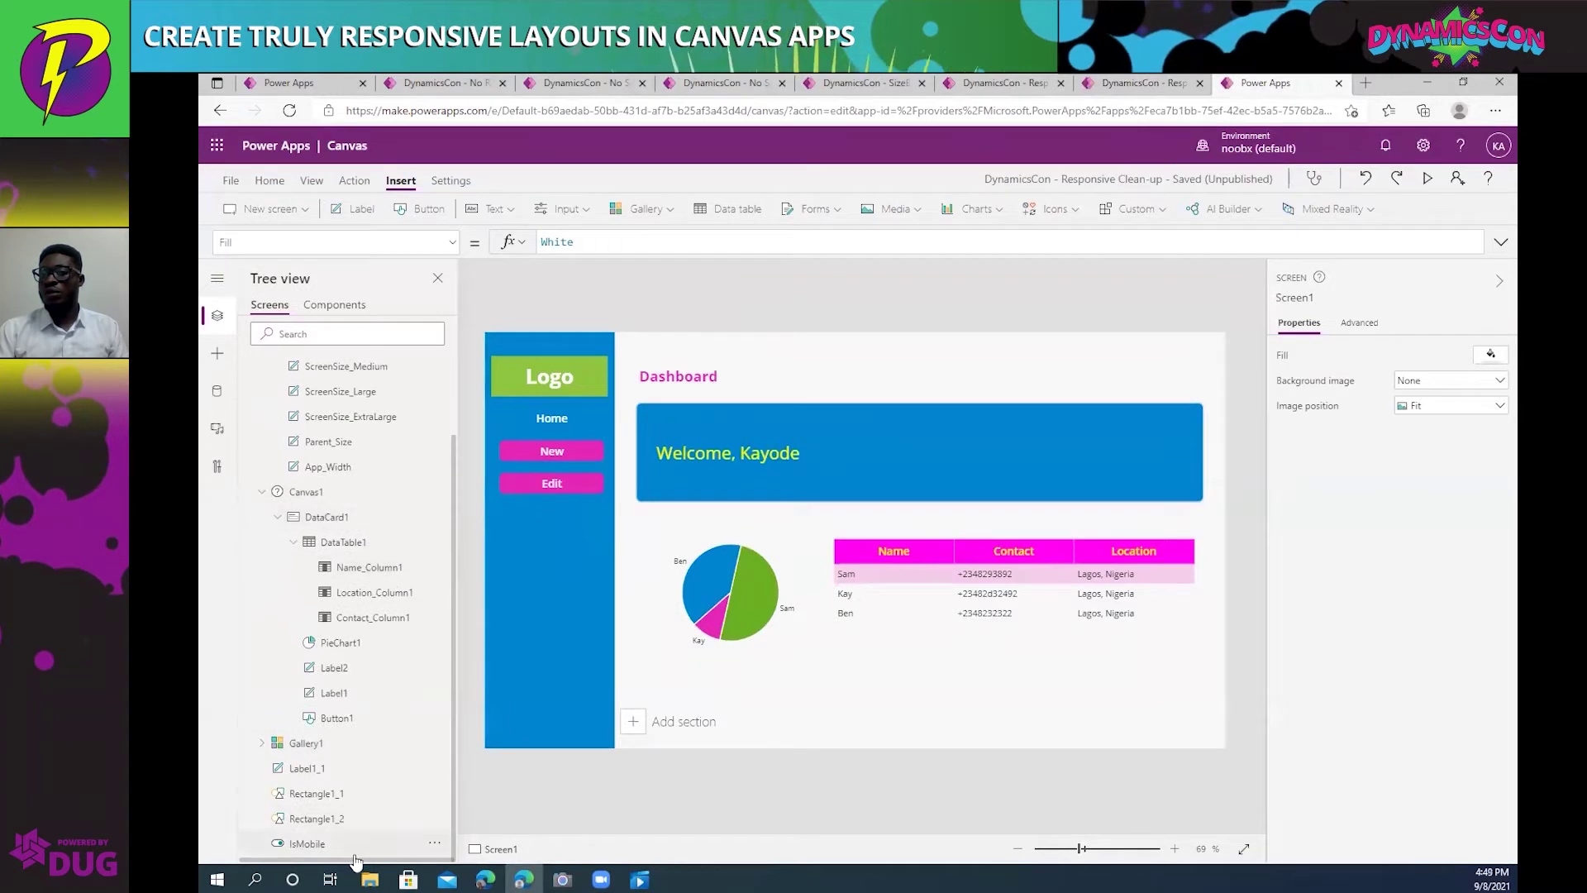
{"action": "left_click", "coordinate": [357, 852]}
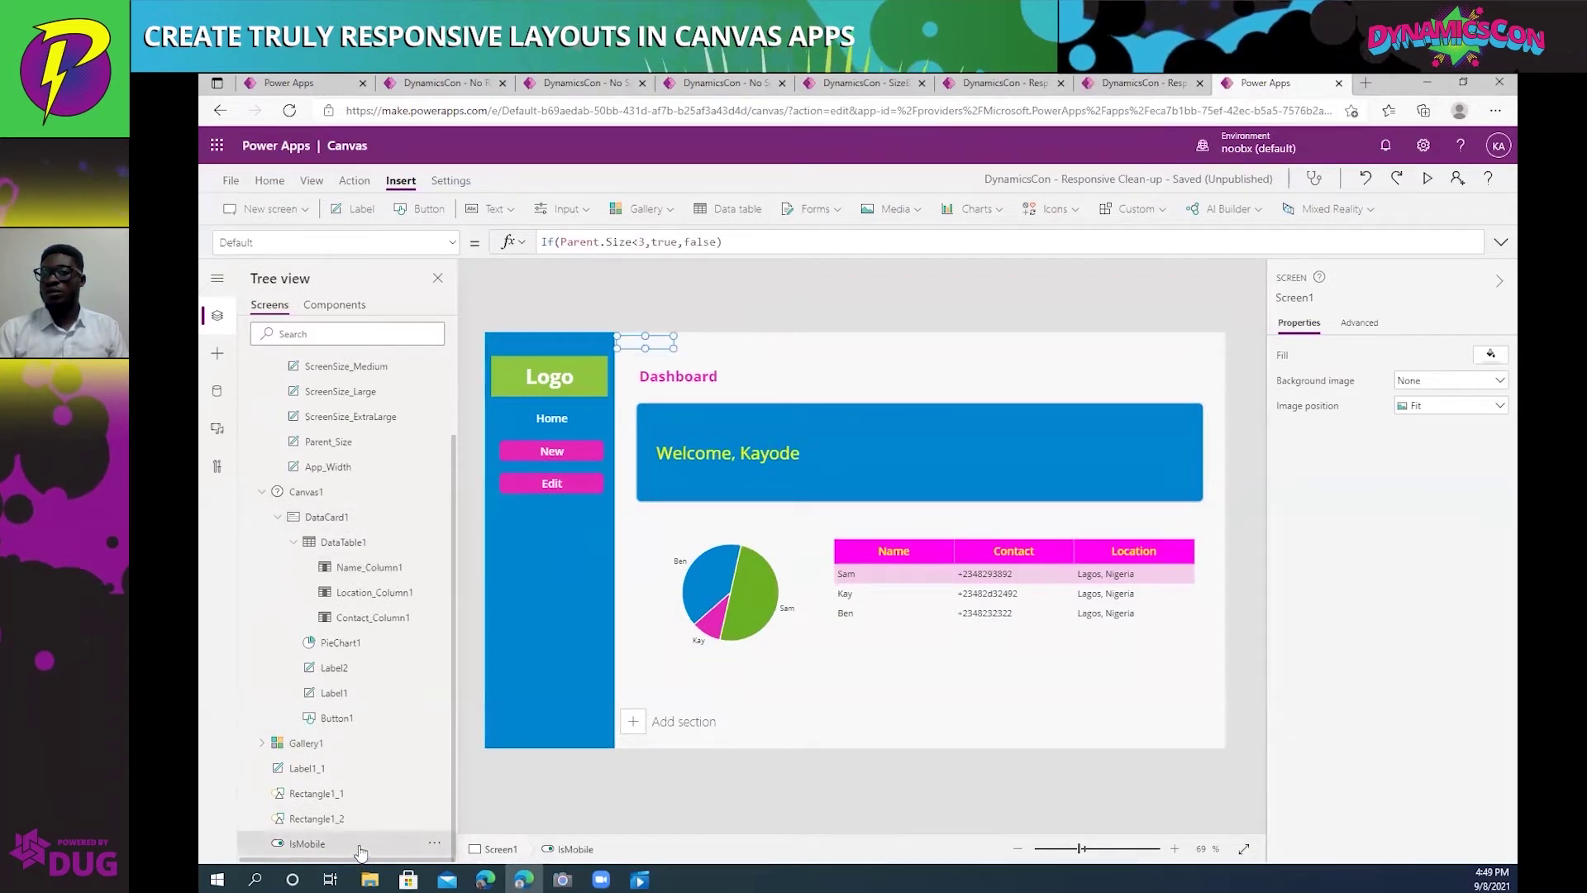
{"action": "left_click", "coordinate": [434, 844]}
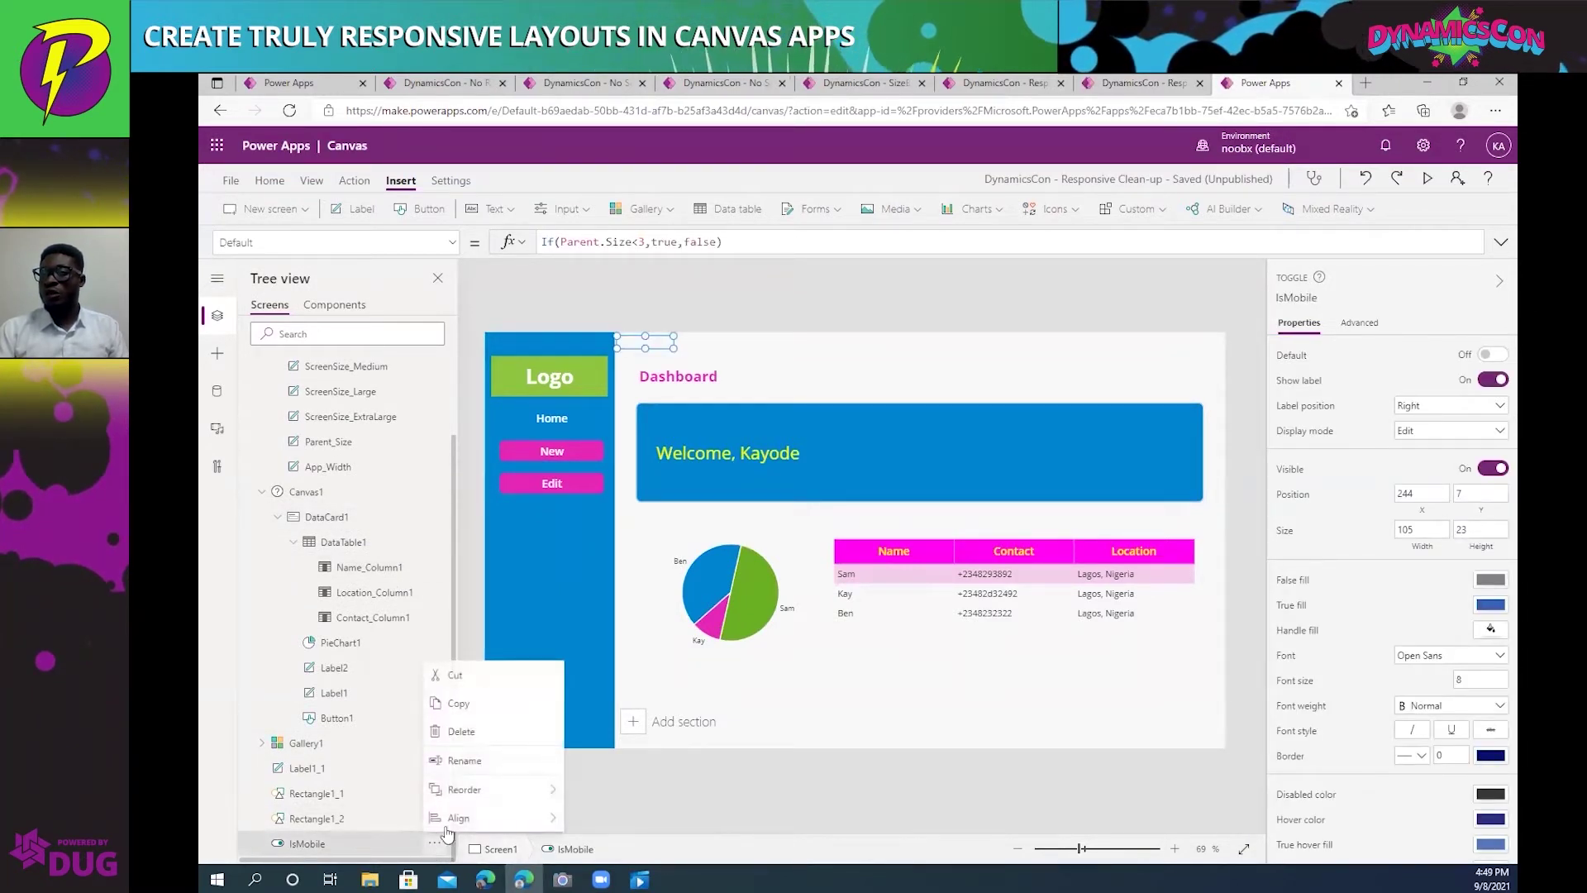
{"action": "mouse_move", "coordinate": [514, 798]}
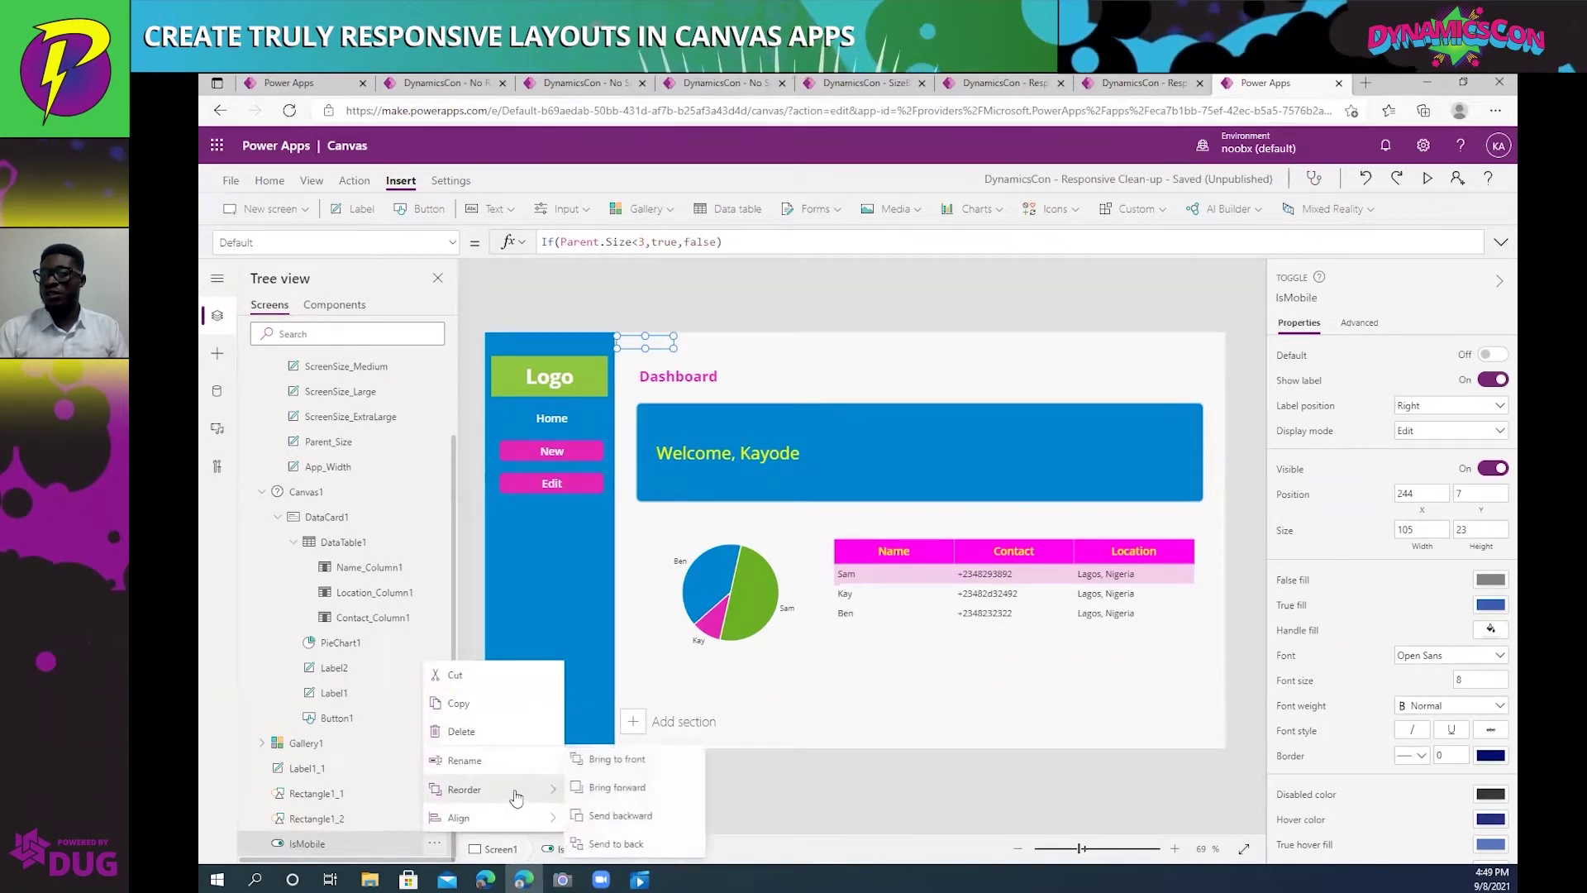
{"action": "left_click", "coordinate": [592, 761]}
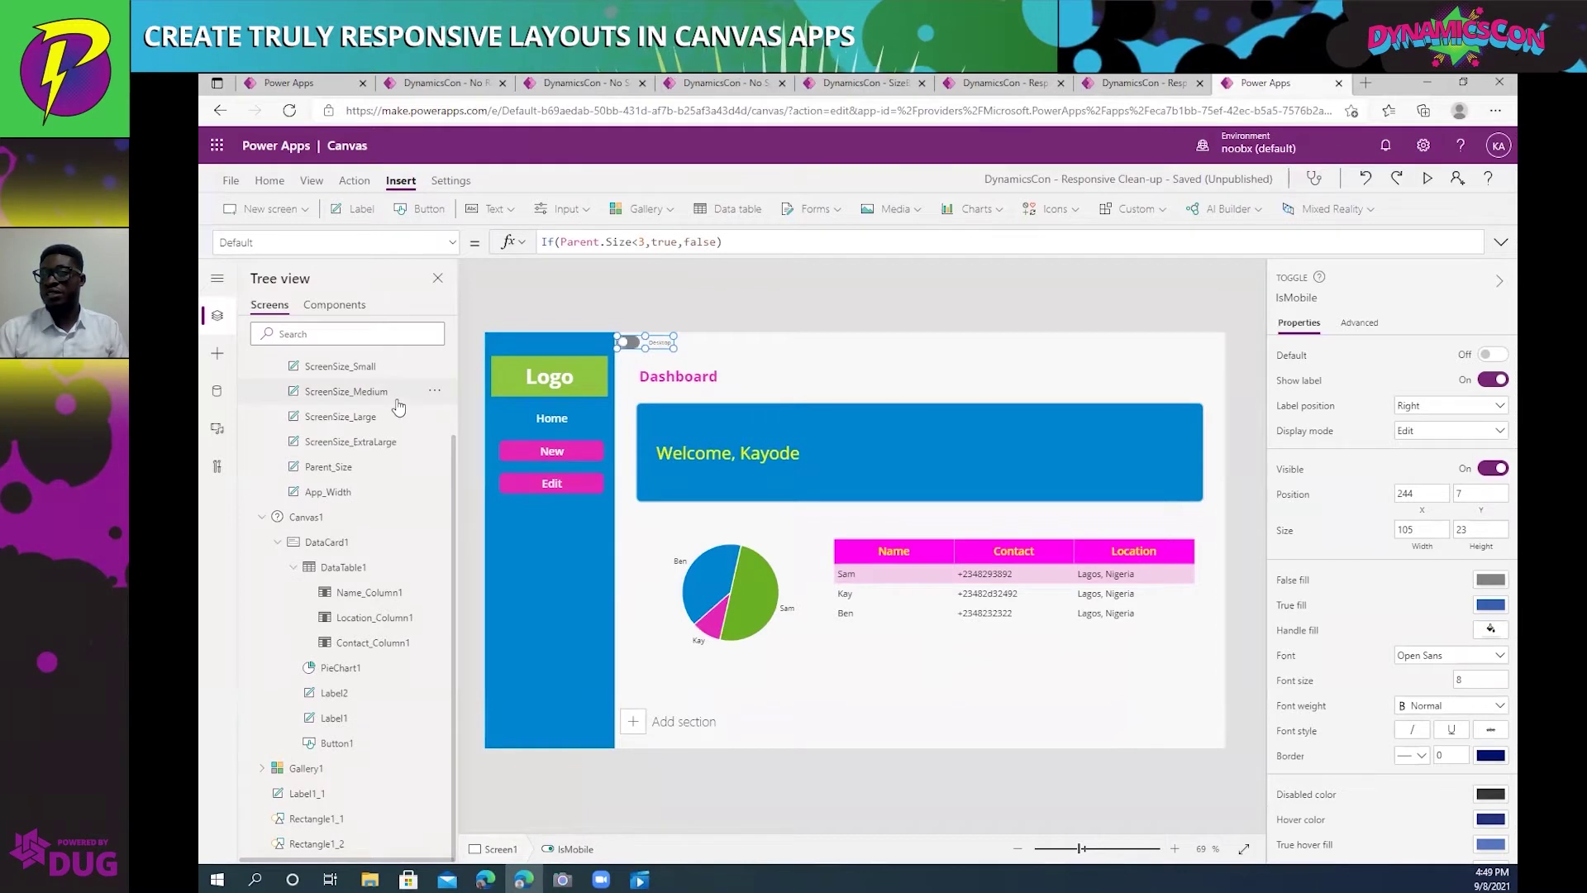
{"action": "scroll", "coordinate": [398, 405], "scroll_direction": "up", "scroll_amount": 2}
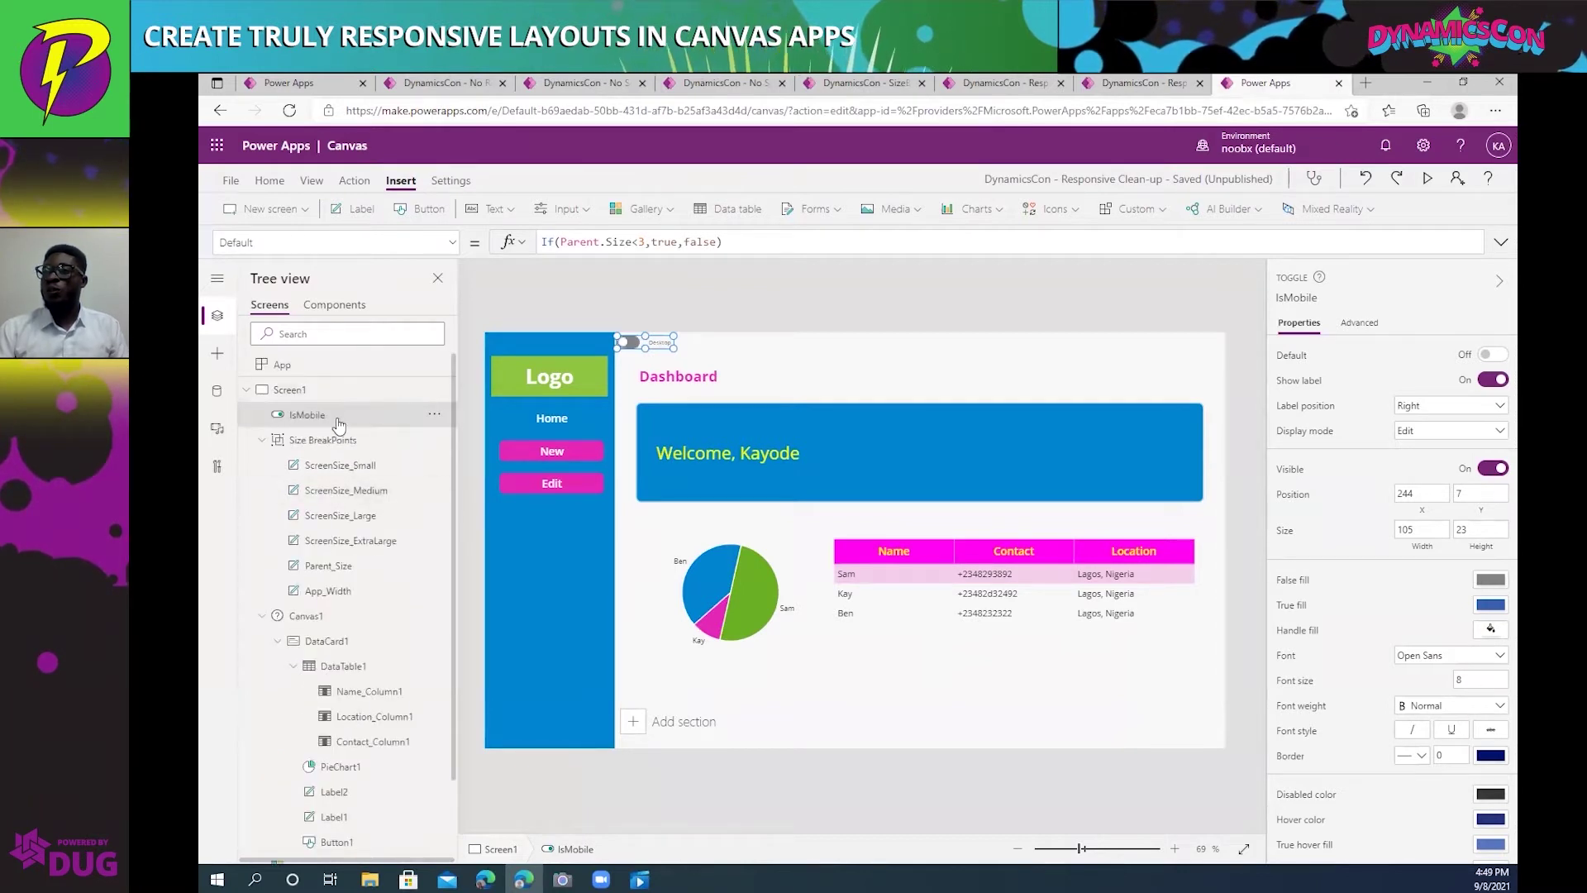
Examine the Parent.Size<3 condition in the IsMobile toggle's Default formula.
{"action": "left_click", "coordinate": [617, 241]}
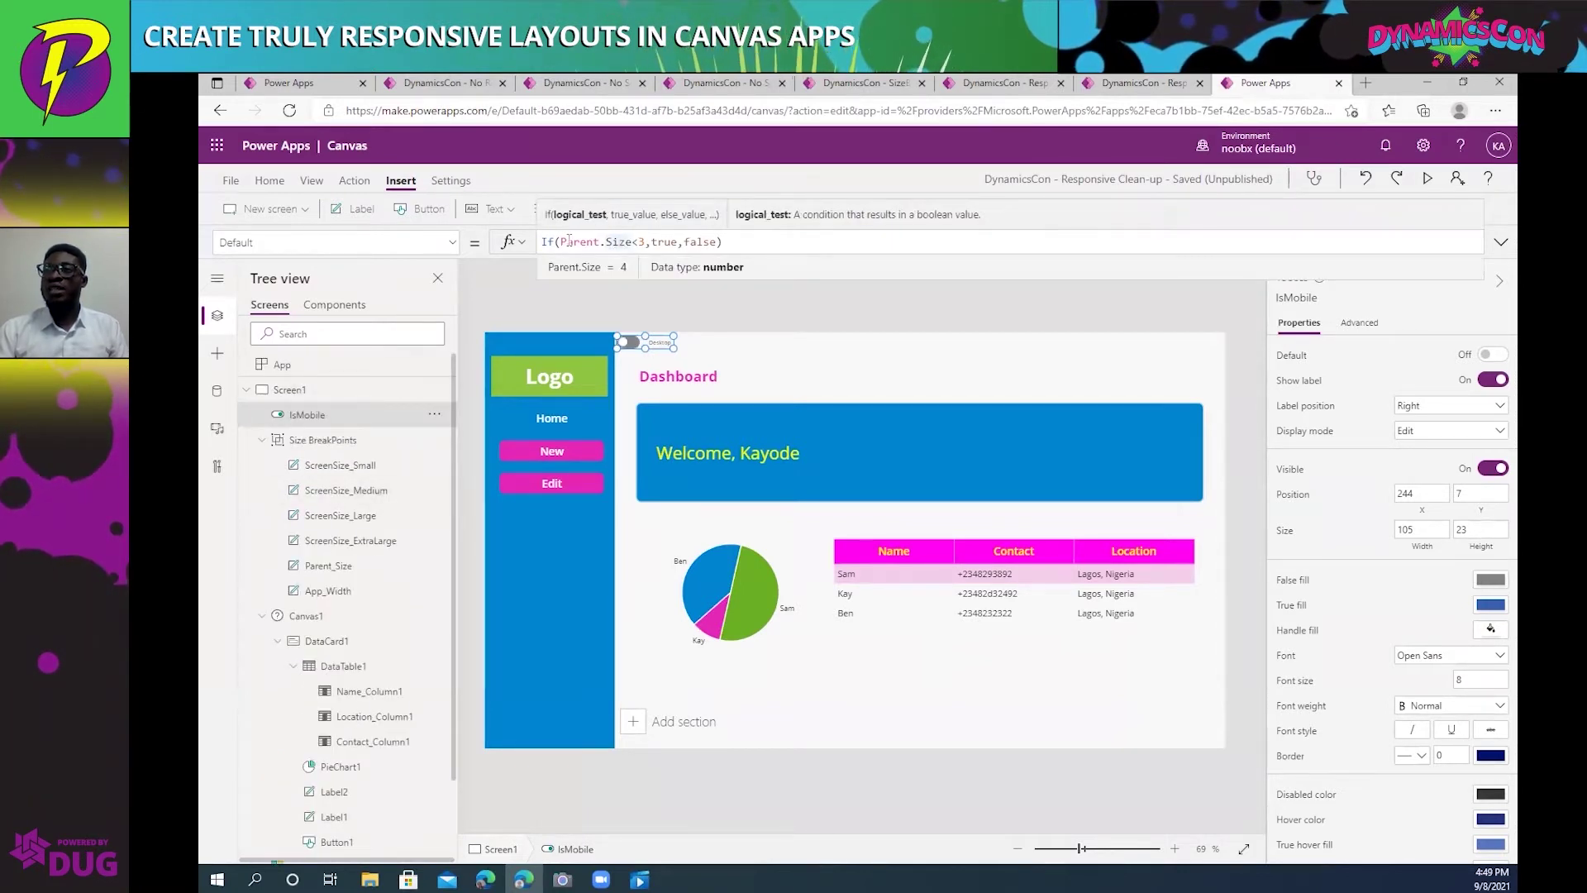
{"action": "left_click", "coordinate": [619, 240]}
{"action": "left_click", "coordinate": [634, 240]}
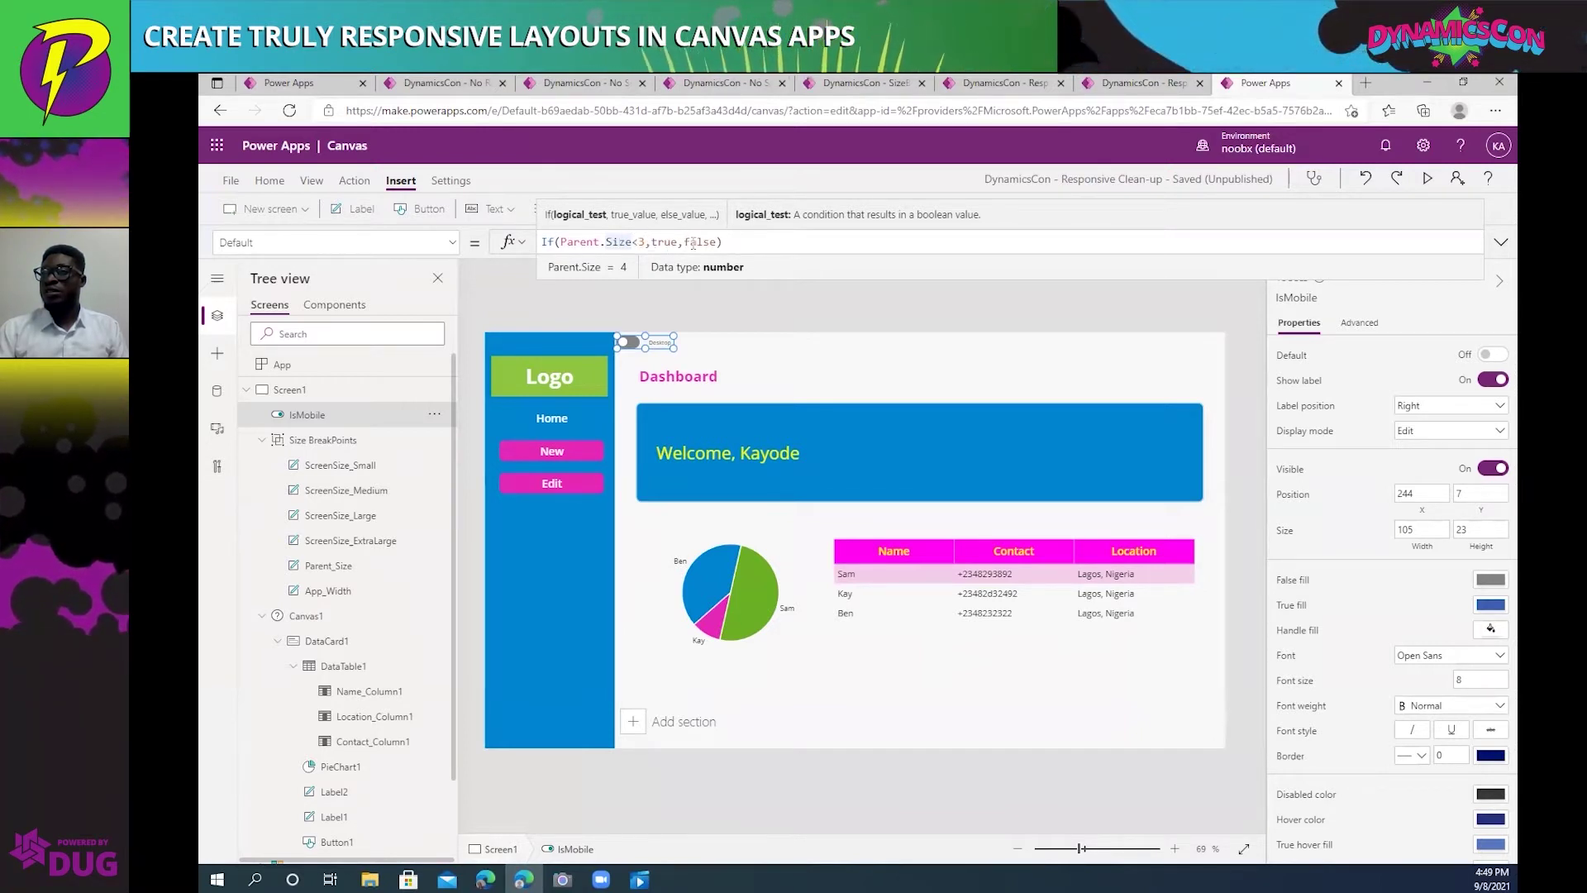
{"action": "left_click_drag", "start_coordinate": [644, 242], "coordinate": [563, 241]}
{"action": "double_click", "coordinate": [570, 242]}
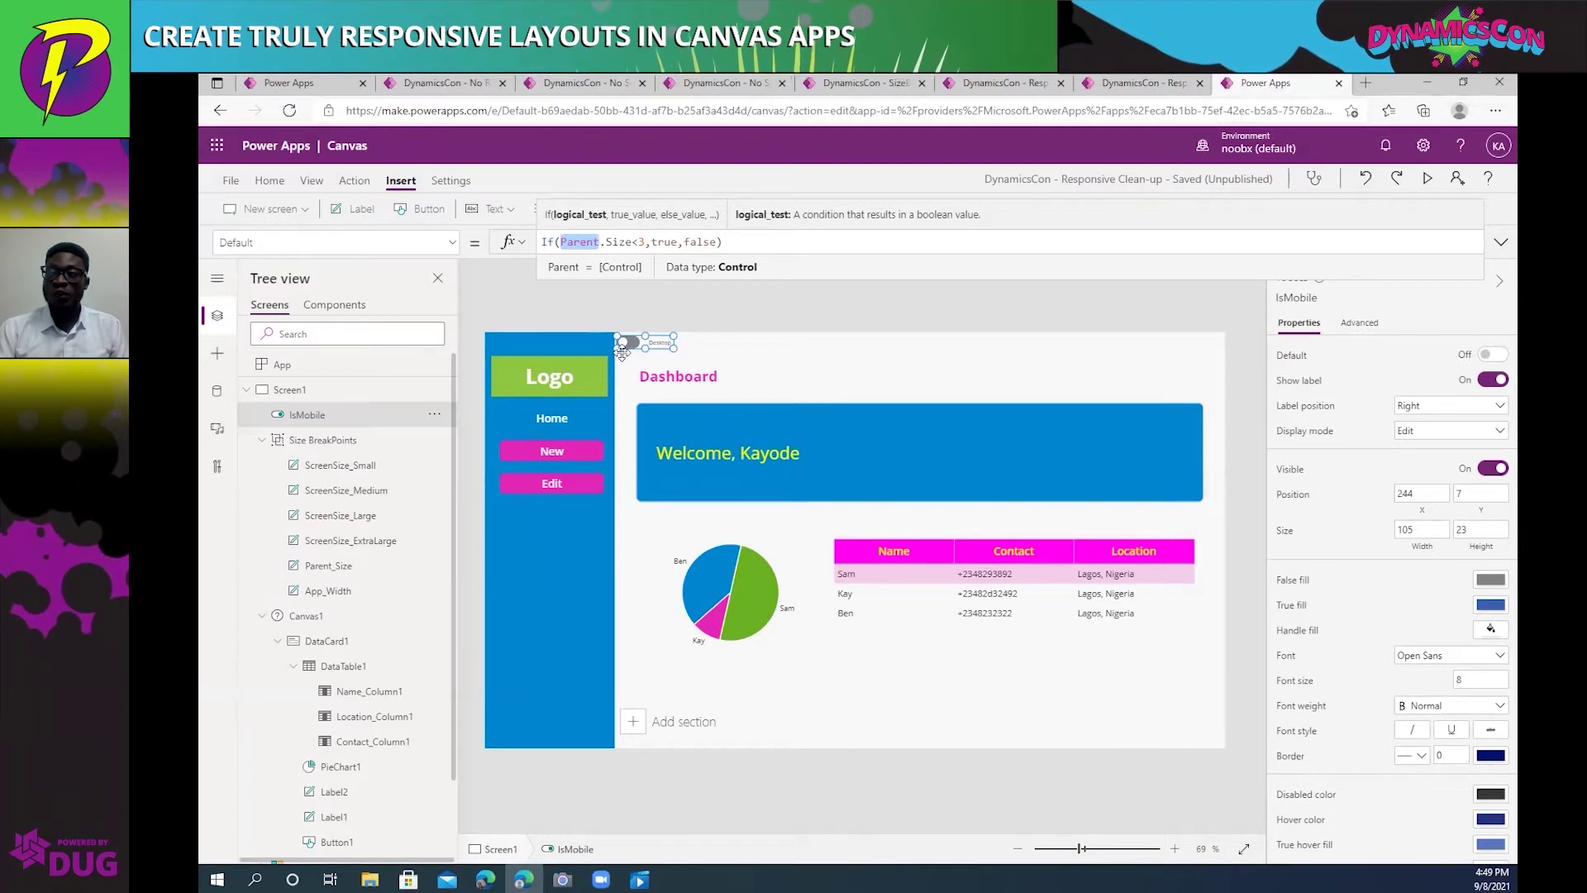
Collapse the Size BreakPoints group and compare Screen1 with the IsMobile toggle to trace what Parent.Size refers to.
{"action": "left_click", "coordinate": [310, 416]}
{"action": "left_click", "coordinate": [262, 440]}
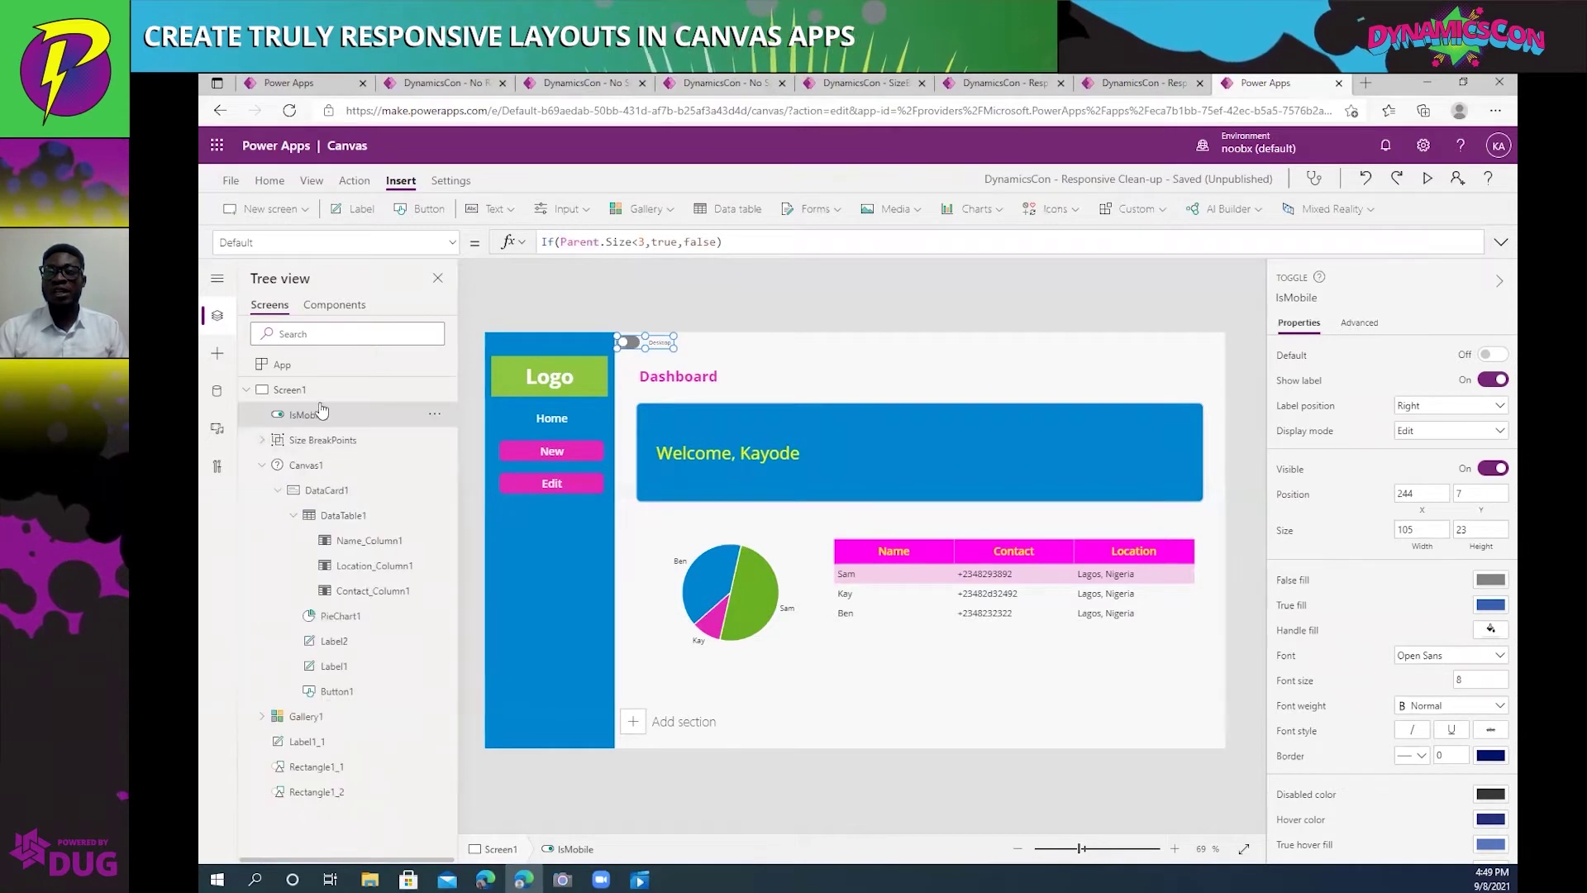
{"action": "left_click", "coordinate": [291, 393]}
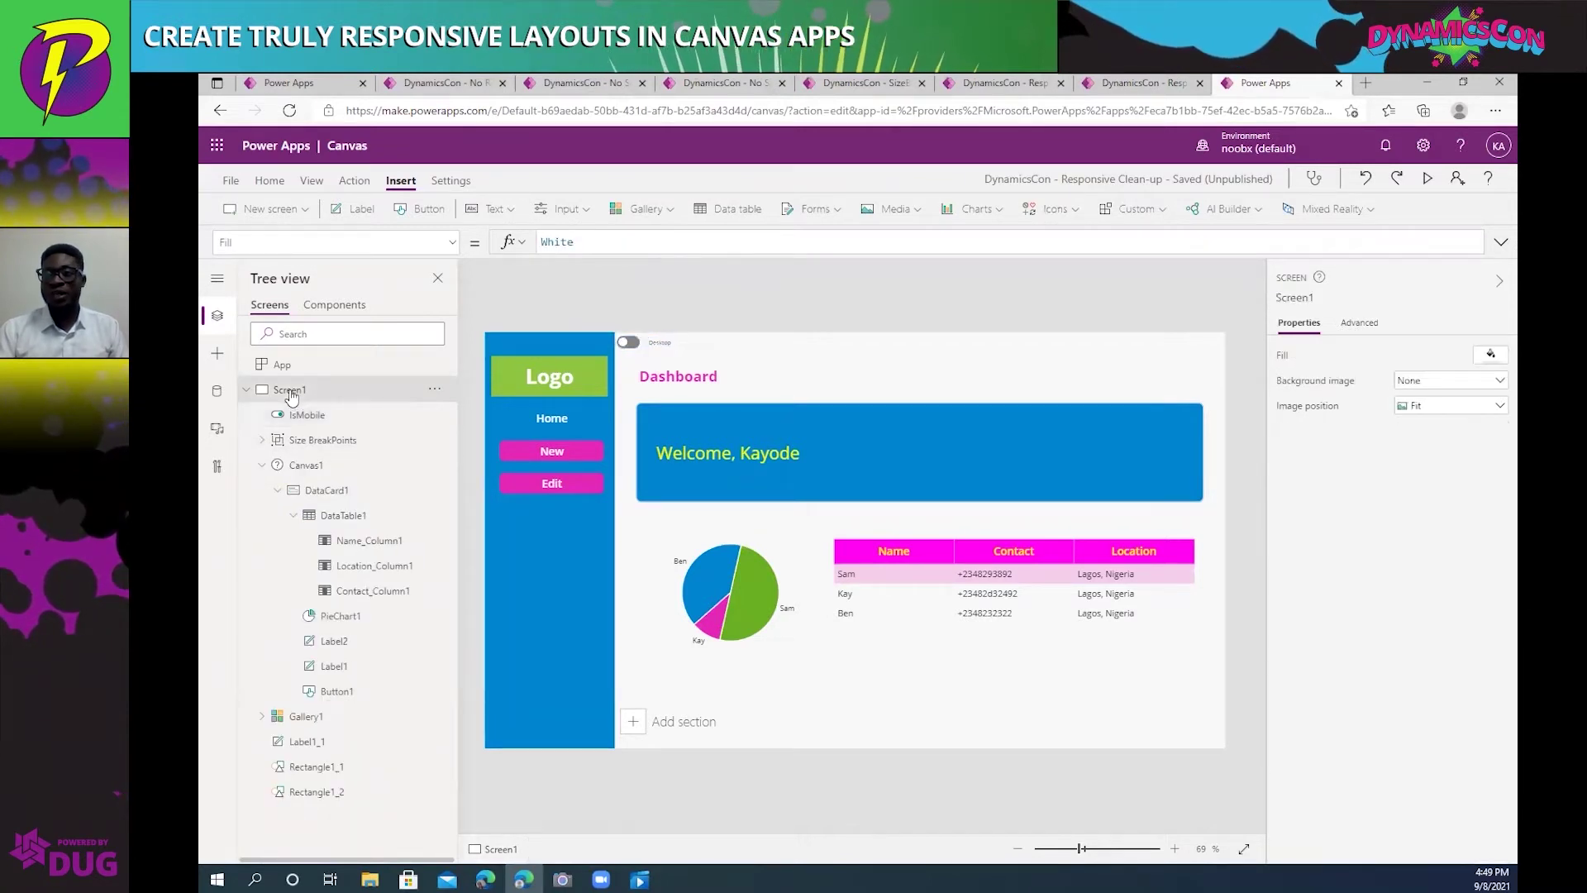
{"action": "left_click", "coordinate": [301, 416]}
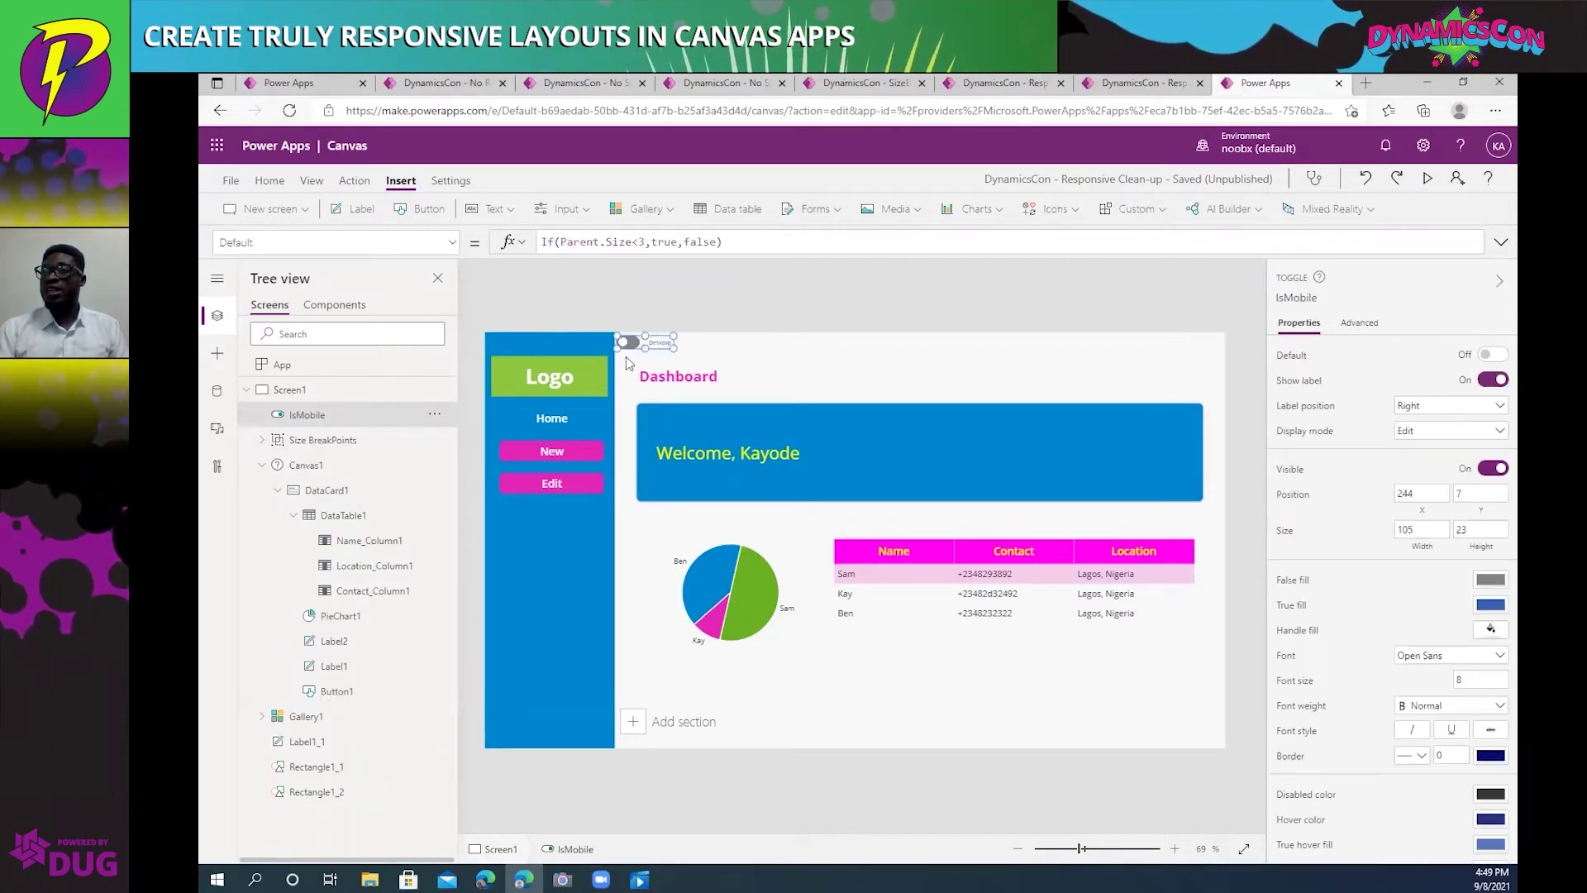
{"action": "left_click", "coordinate": [290, 392]}
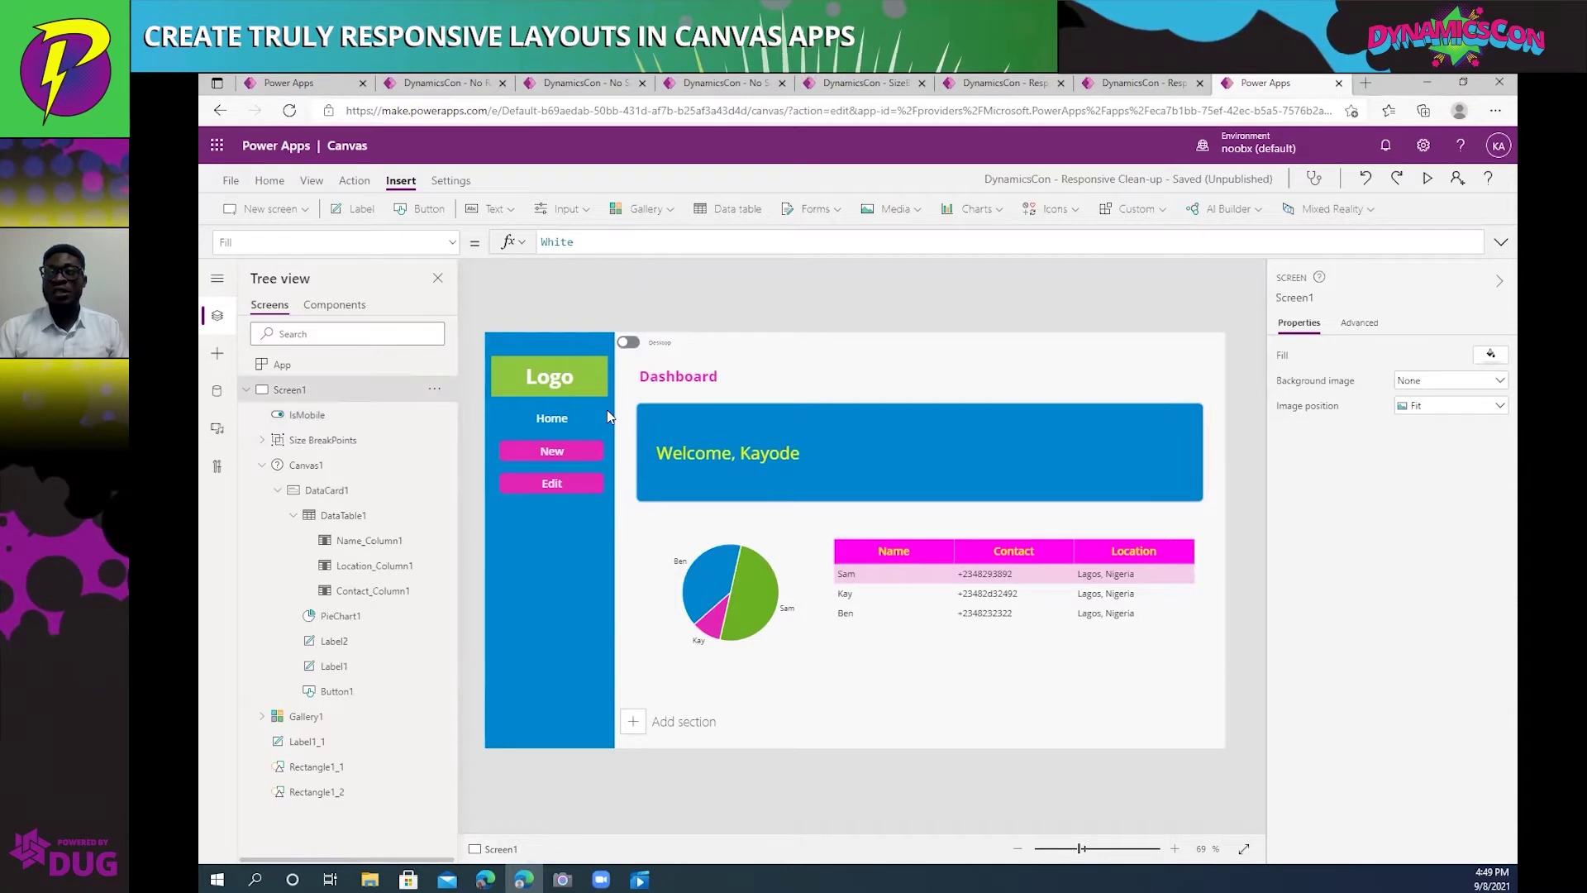
{"action": "left_click", "coordinate": [668, 340]}
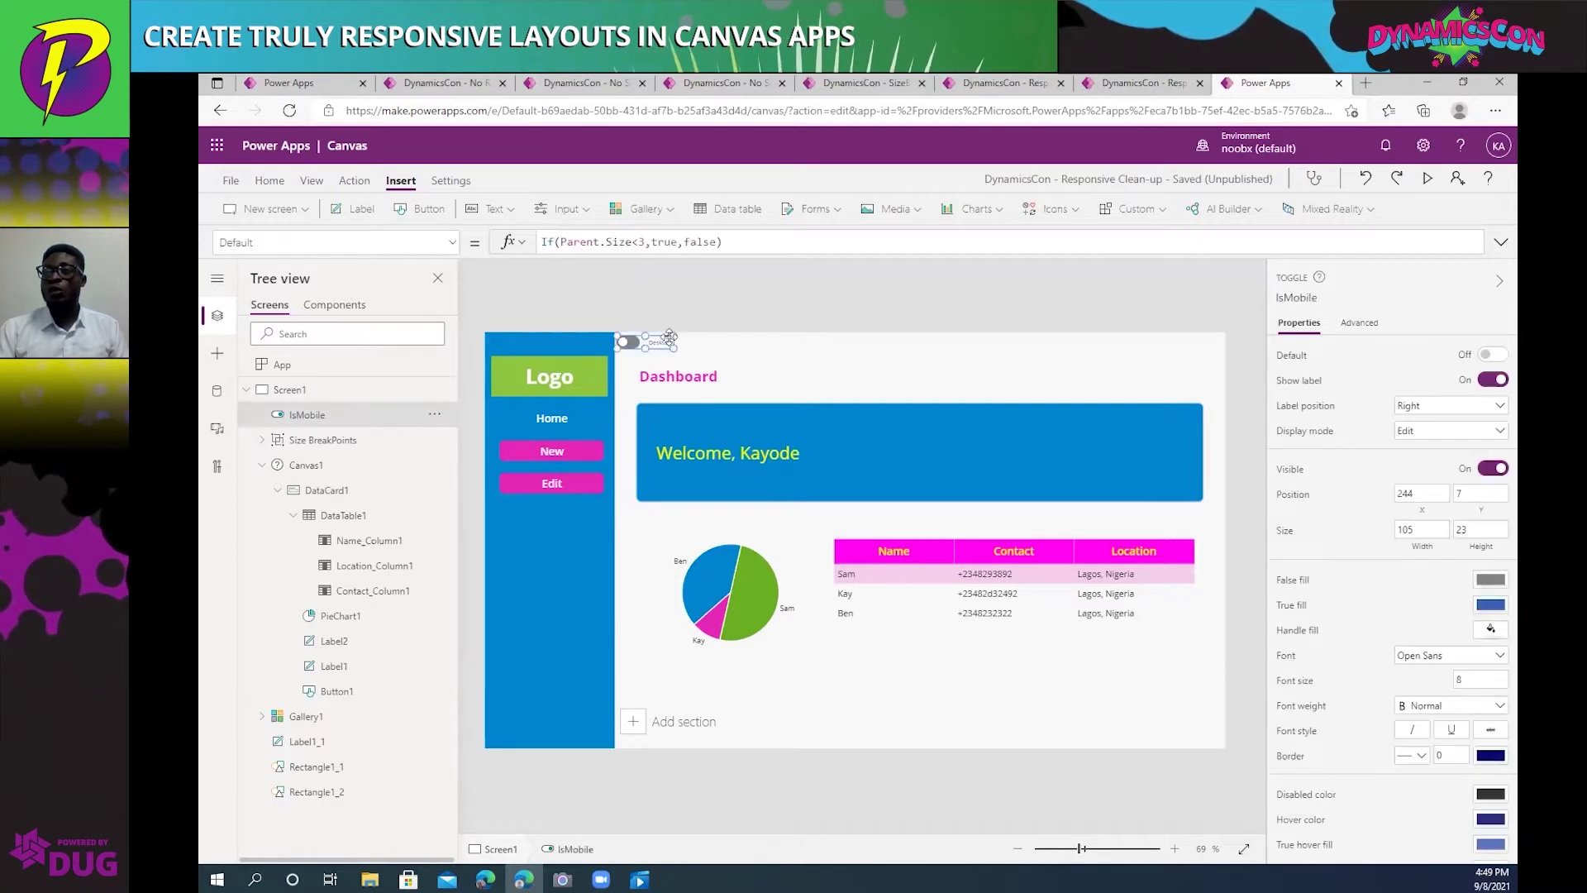
{"action": "double_click", "coordinate": [615, 241]}
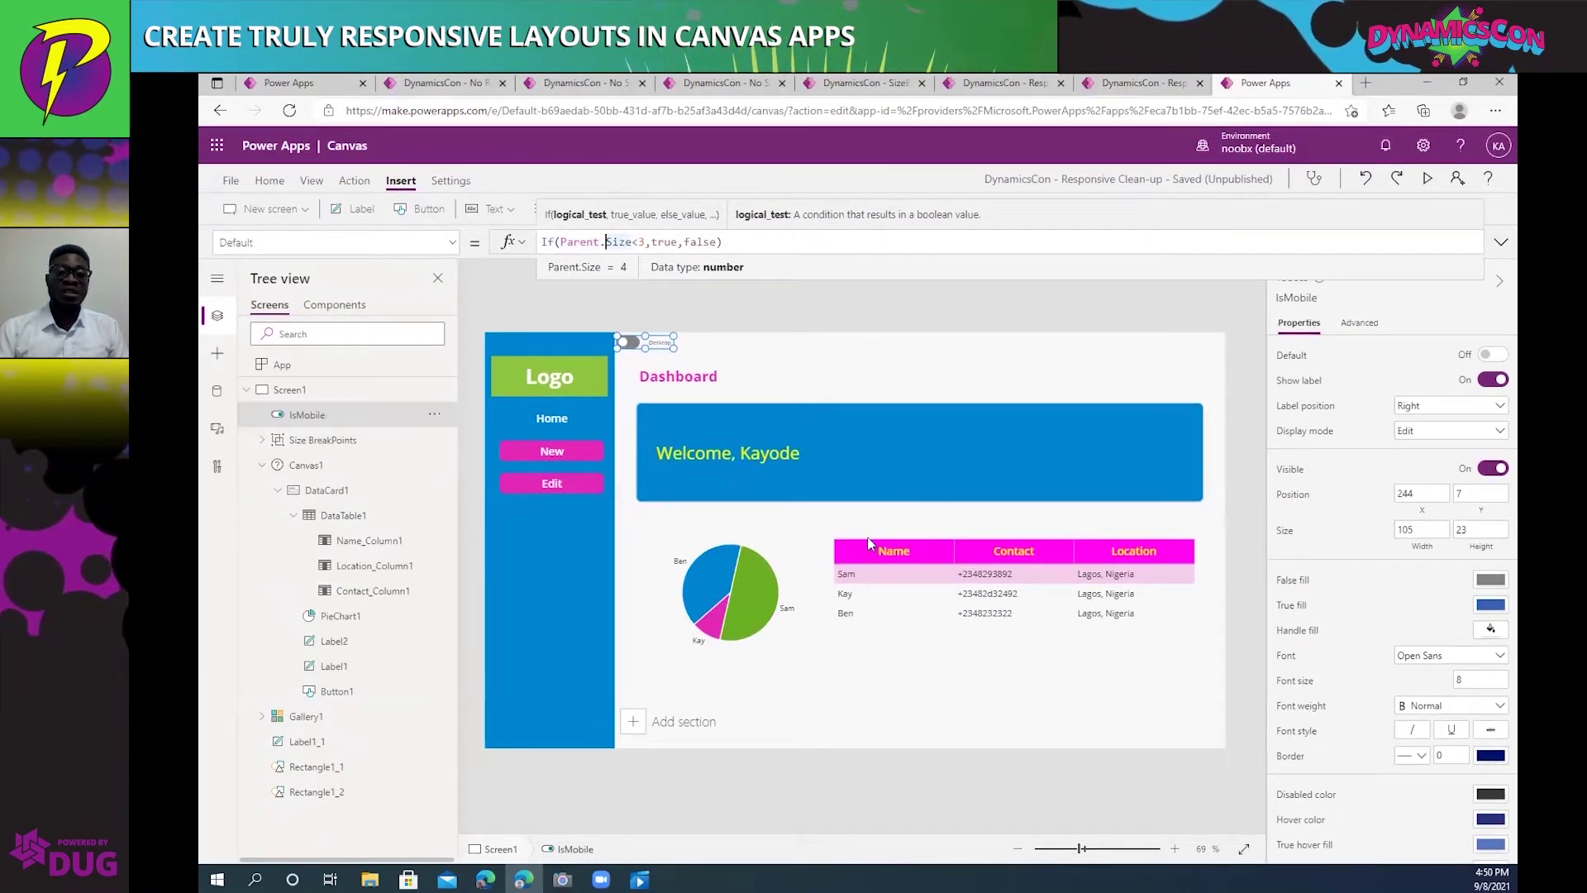
Inspect the welcome label inside DataCard1, and copy "If(Parent.Size<3," from the IsMobile toggle's Default formula.
{"action": "left_click", "coordinate": [741, 408]}
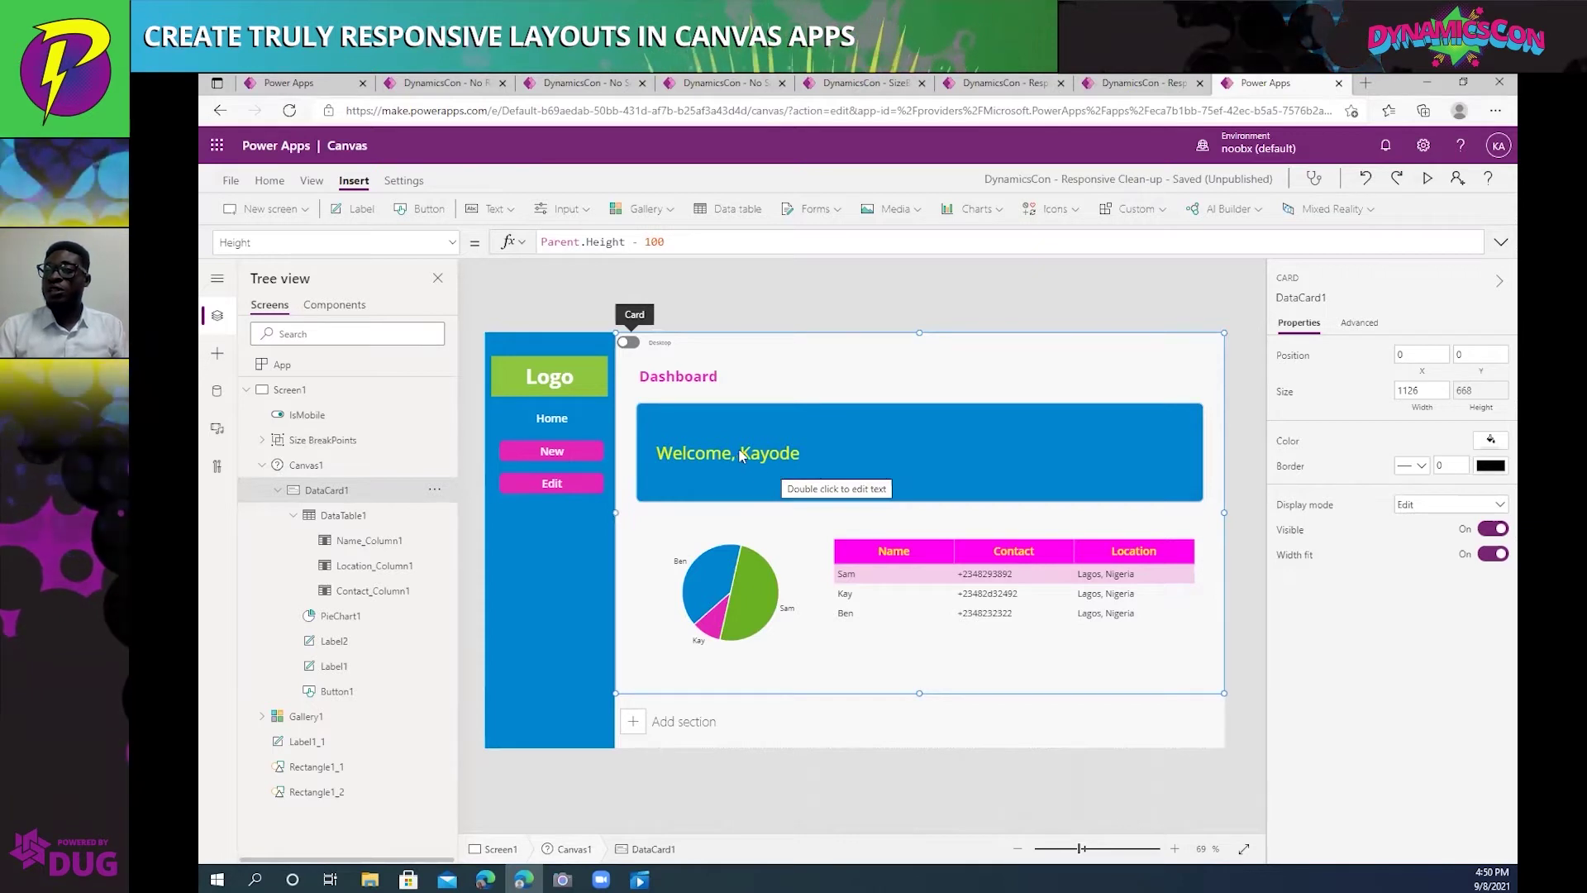
{"action": "left_click", "coordinate": [676, 455]}
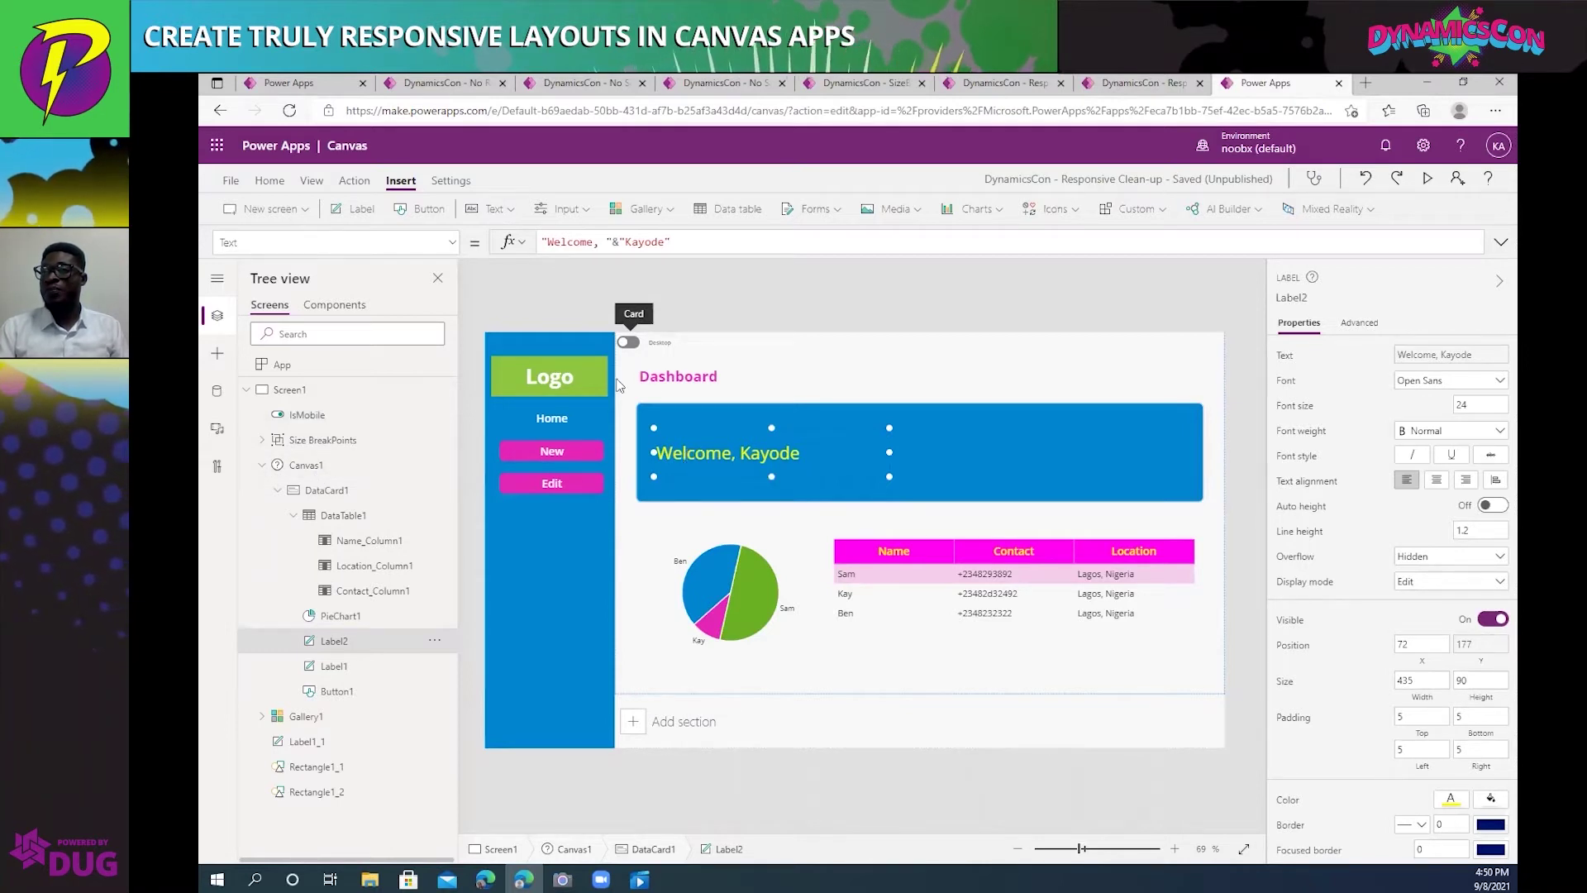
{"action": "left_click", "coordinate": [648, 341]}
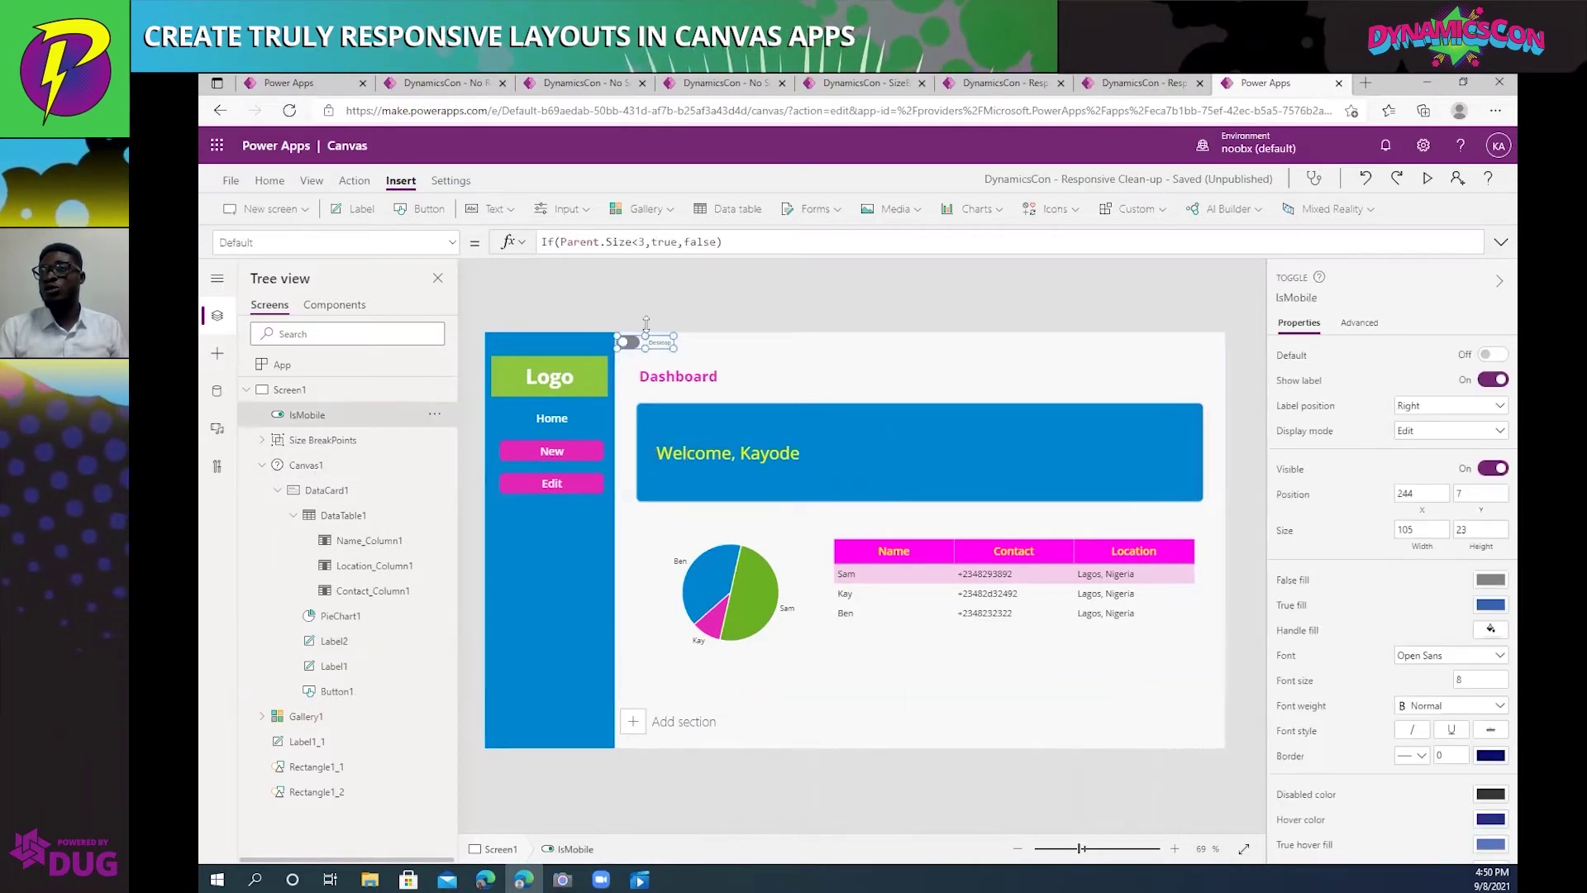
{"action": "left_click", "coordinate": [638, 242]}
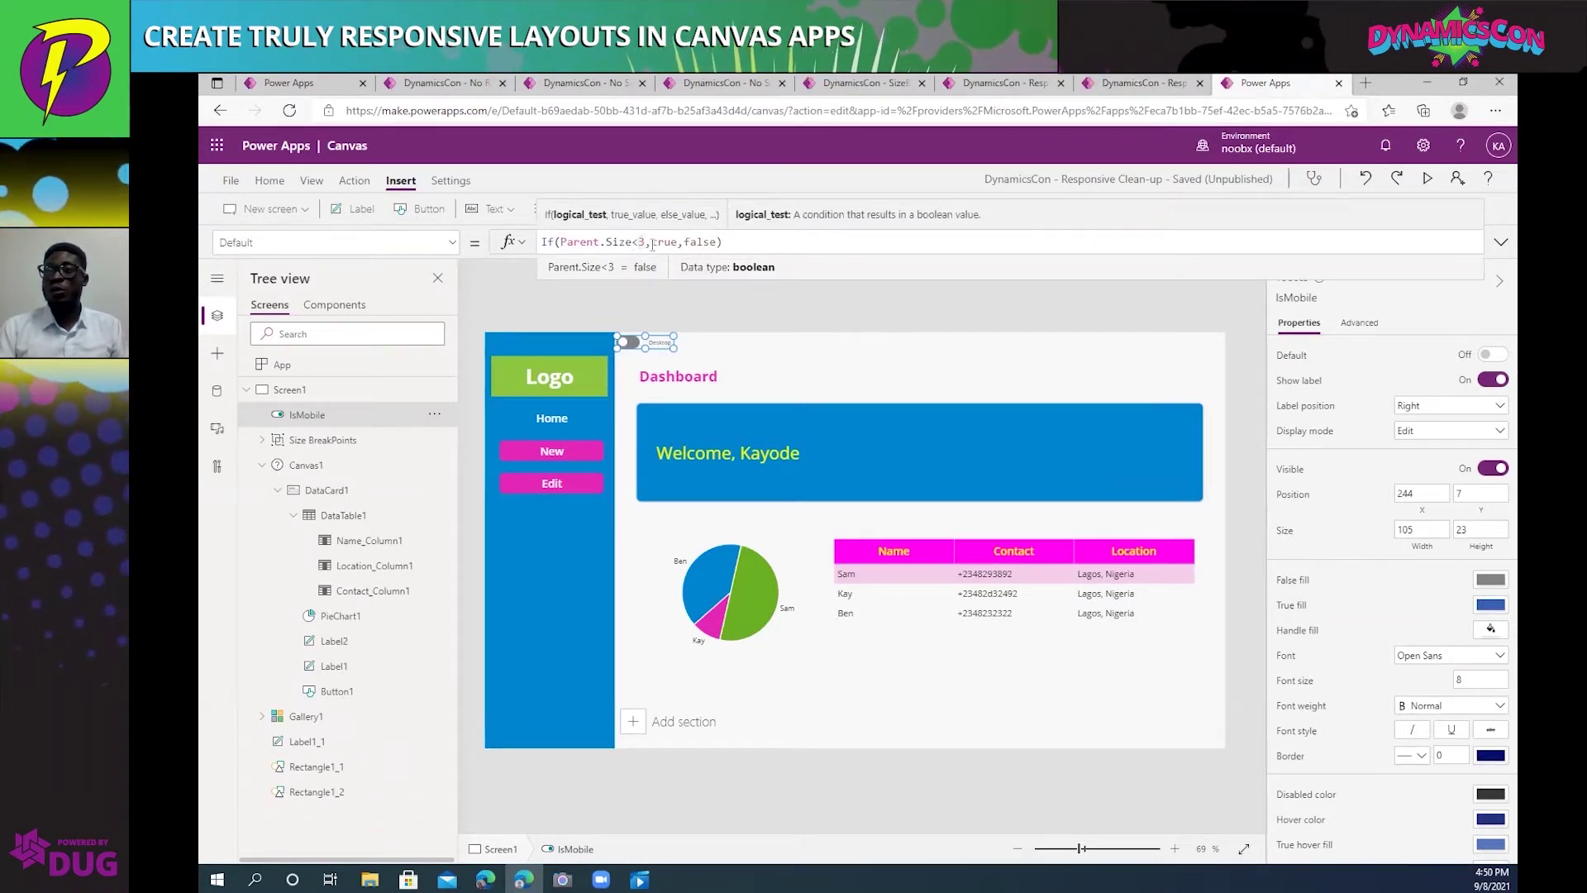
{"action": "left_click_drag", "start_coordinate": [652, 241], "coordinate": [526, 248]}
{"action": "key", "text": "ctrl+c"}
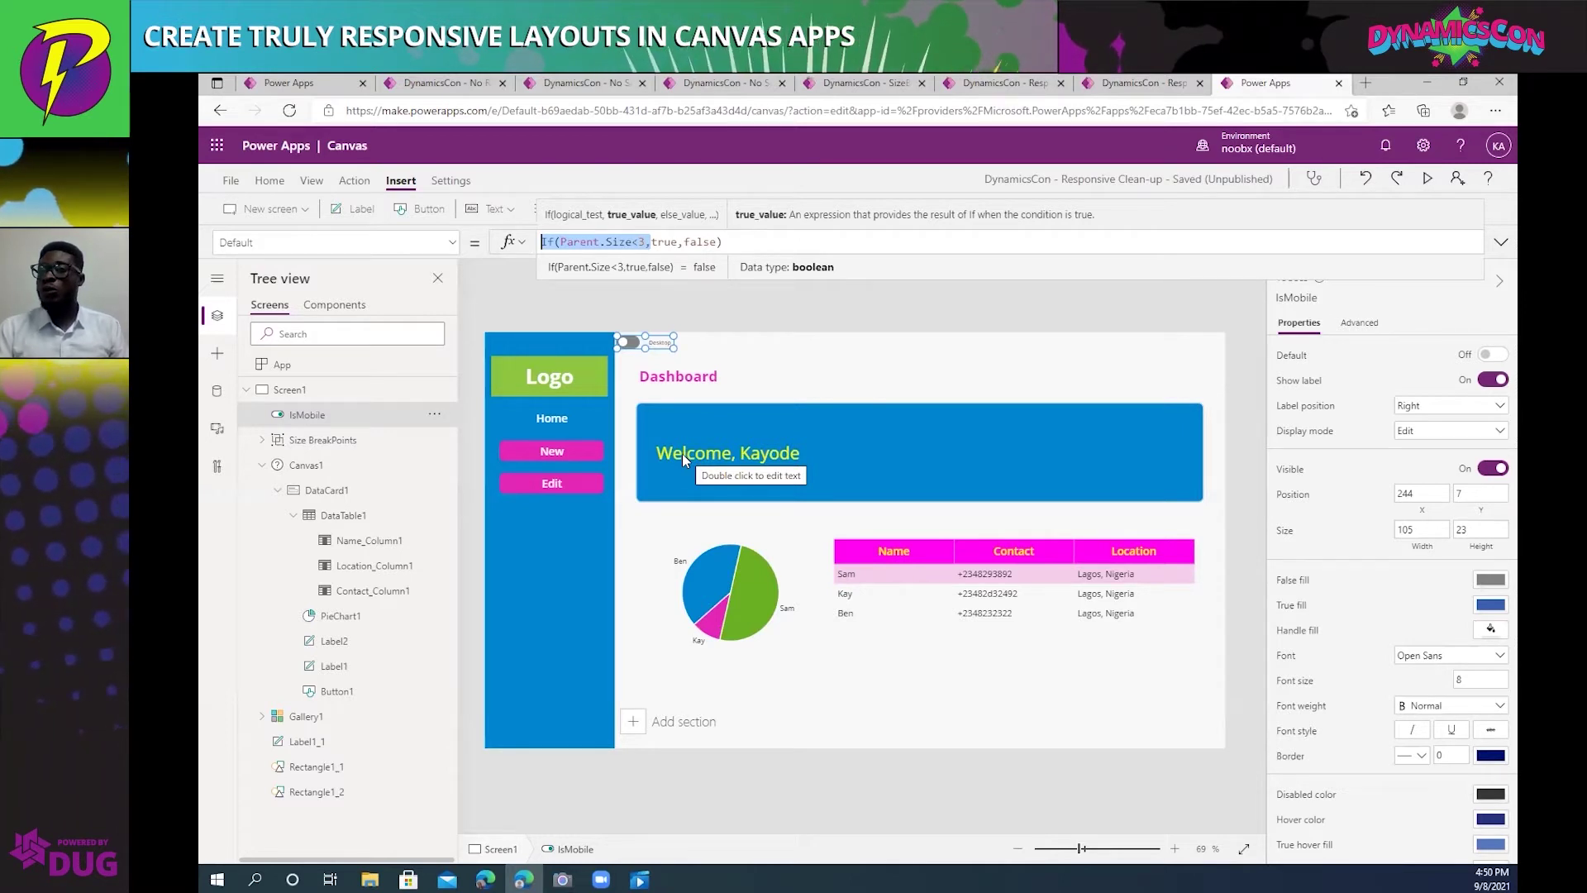
Set the welcome label's Width formula to If(Parent.Size<3, 435,Parent.Width), reusing the copied condition.
{"action": "left_click", "coordinate": [705, 454]}
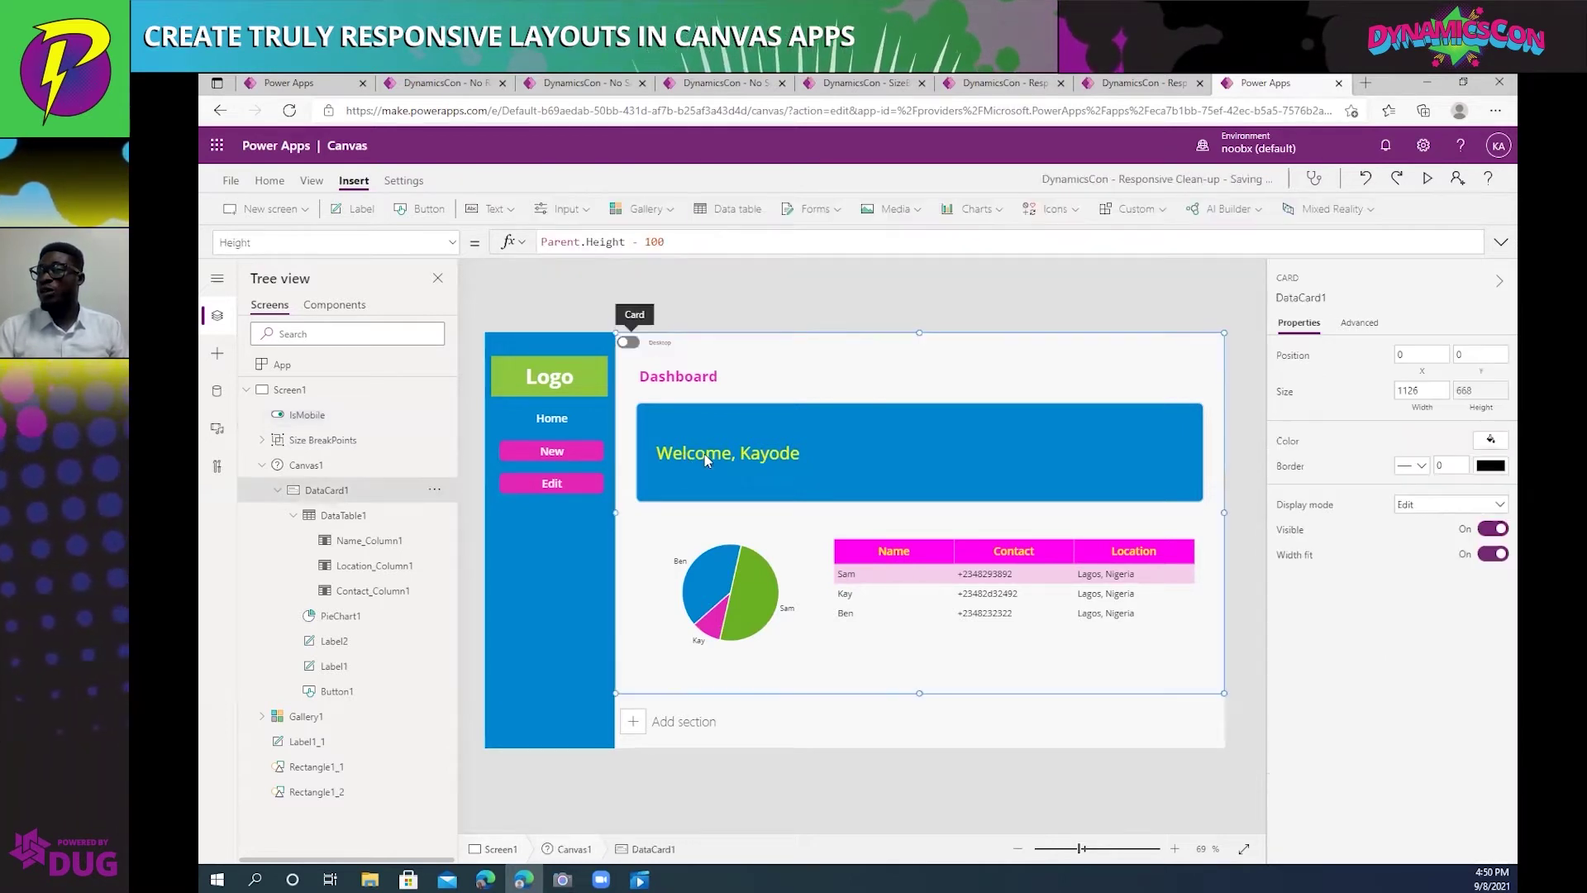
{"action": "left_click", "coordinate": [704, 454]}
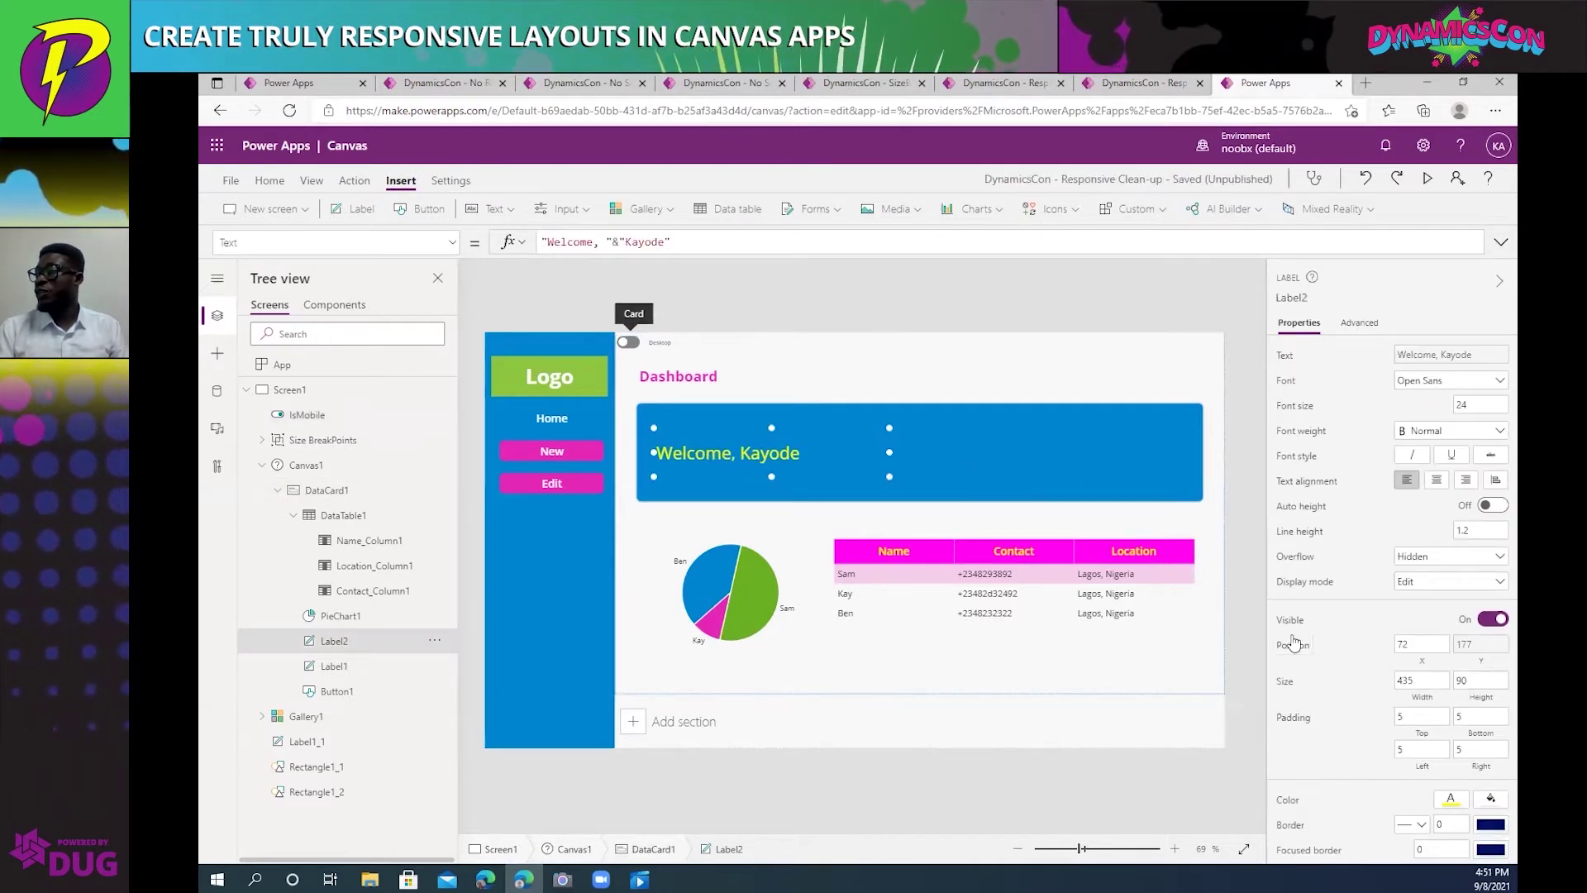
{"action": "left_click", "coordinate": [1415, 682]}
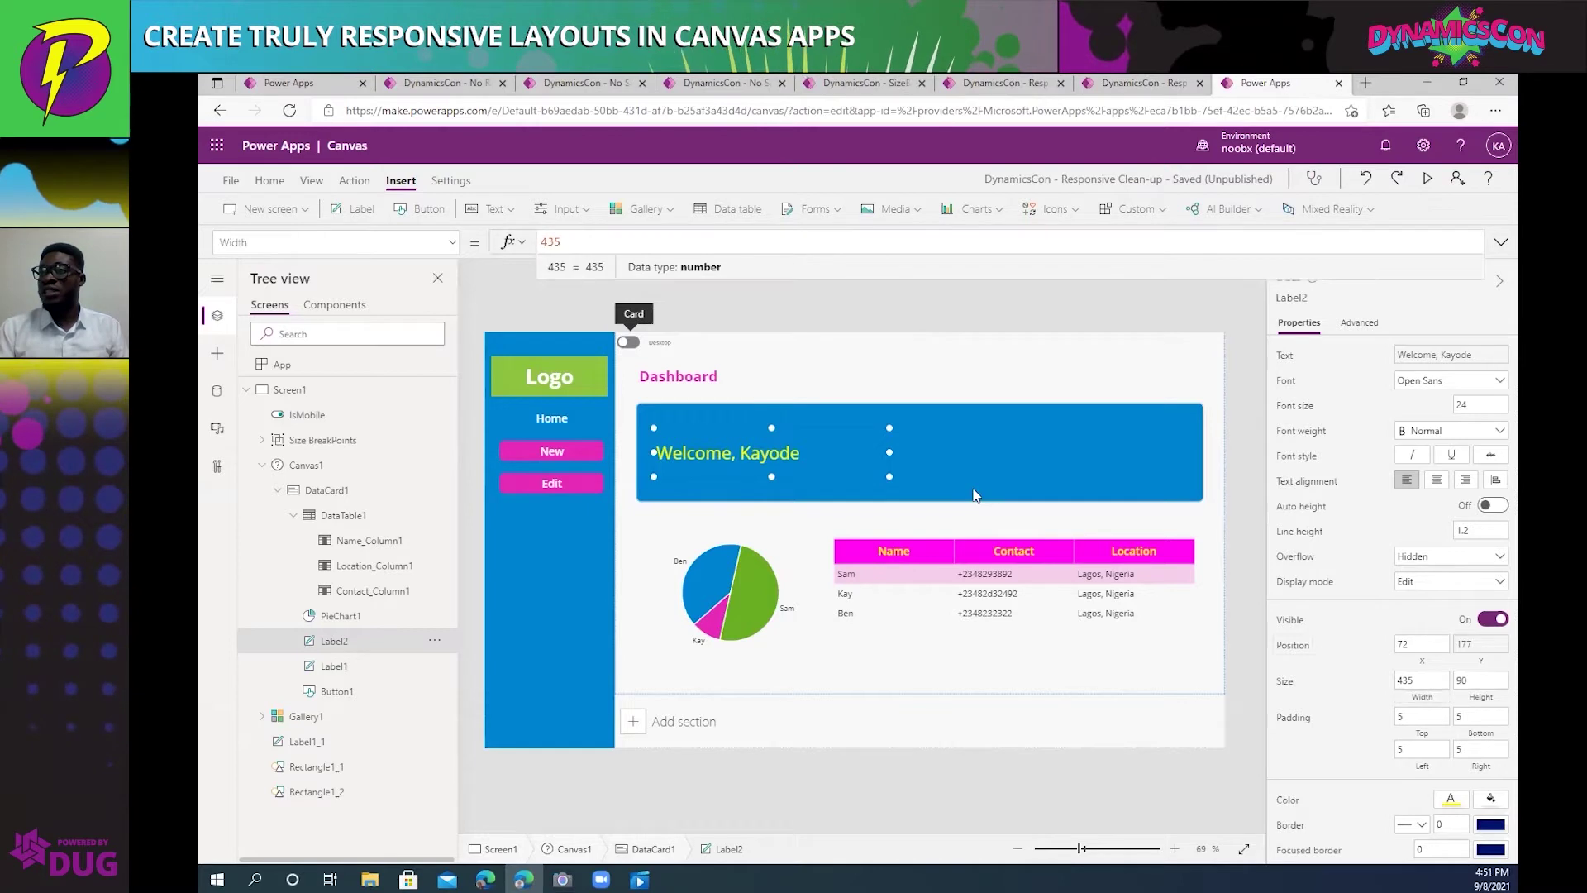
{"action": "left_click", "coordinate": [547, 242]}
{"action": "key", "text": "ctrl+v"}
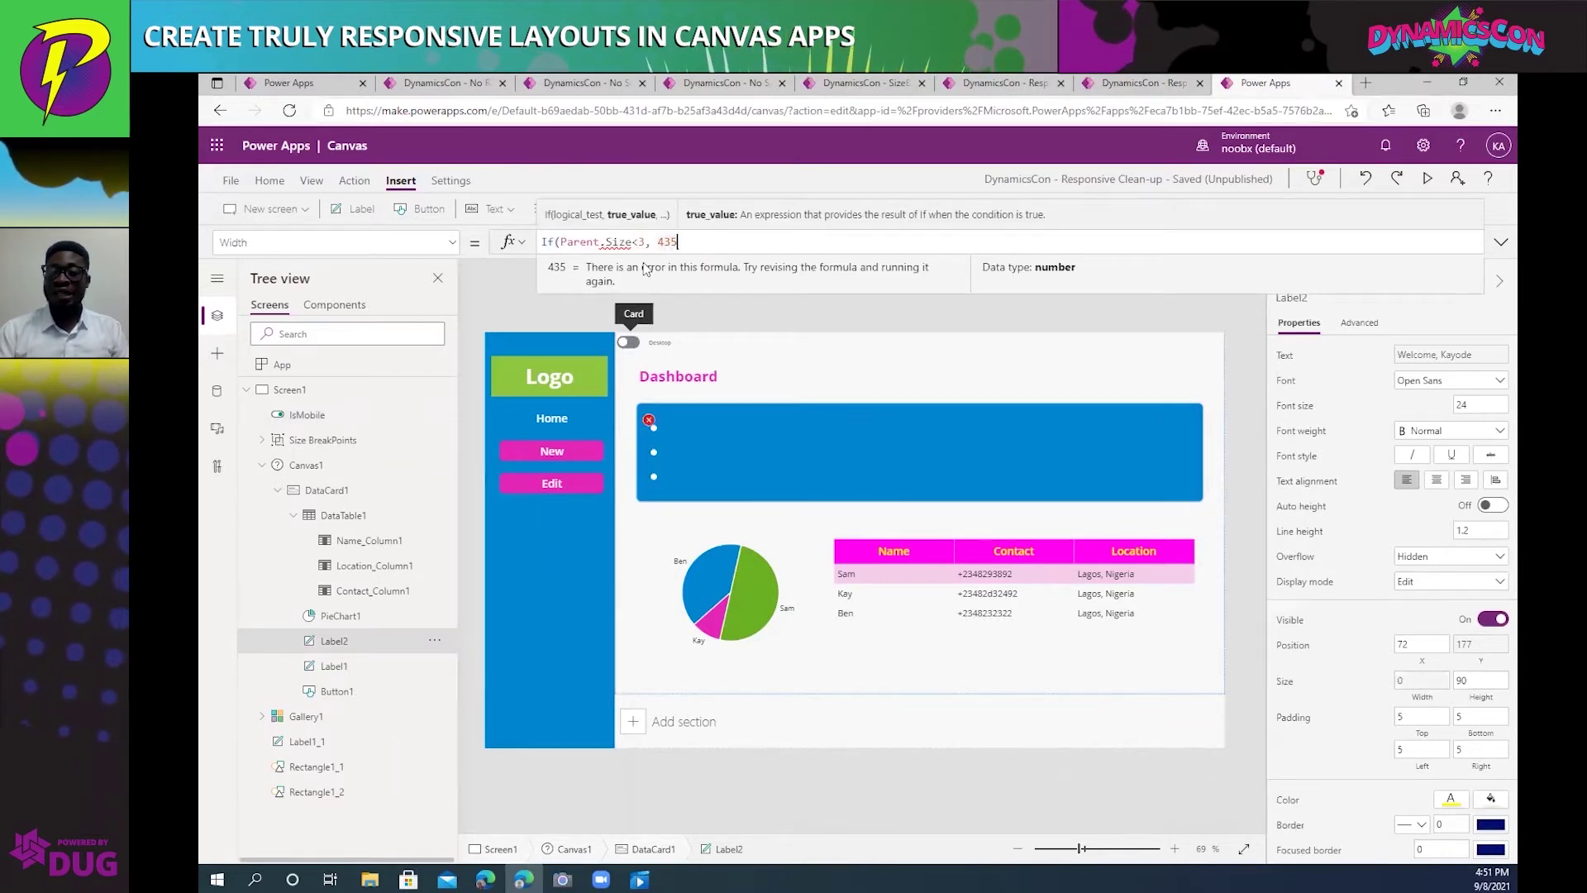
{"action": "type", "text": ","}
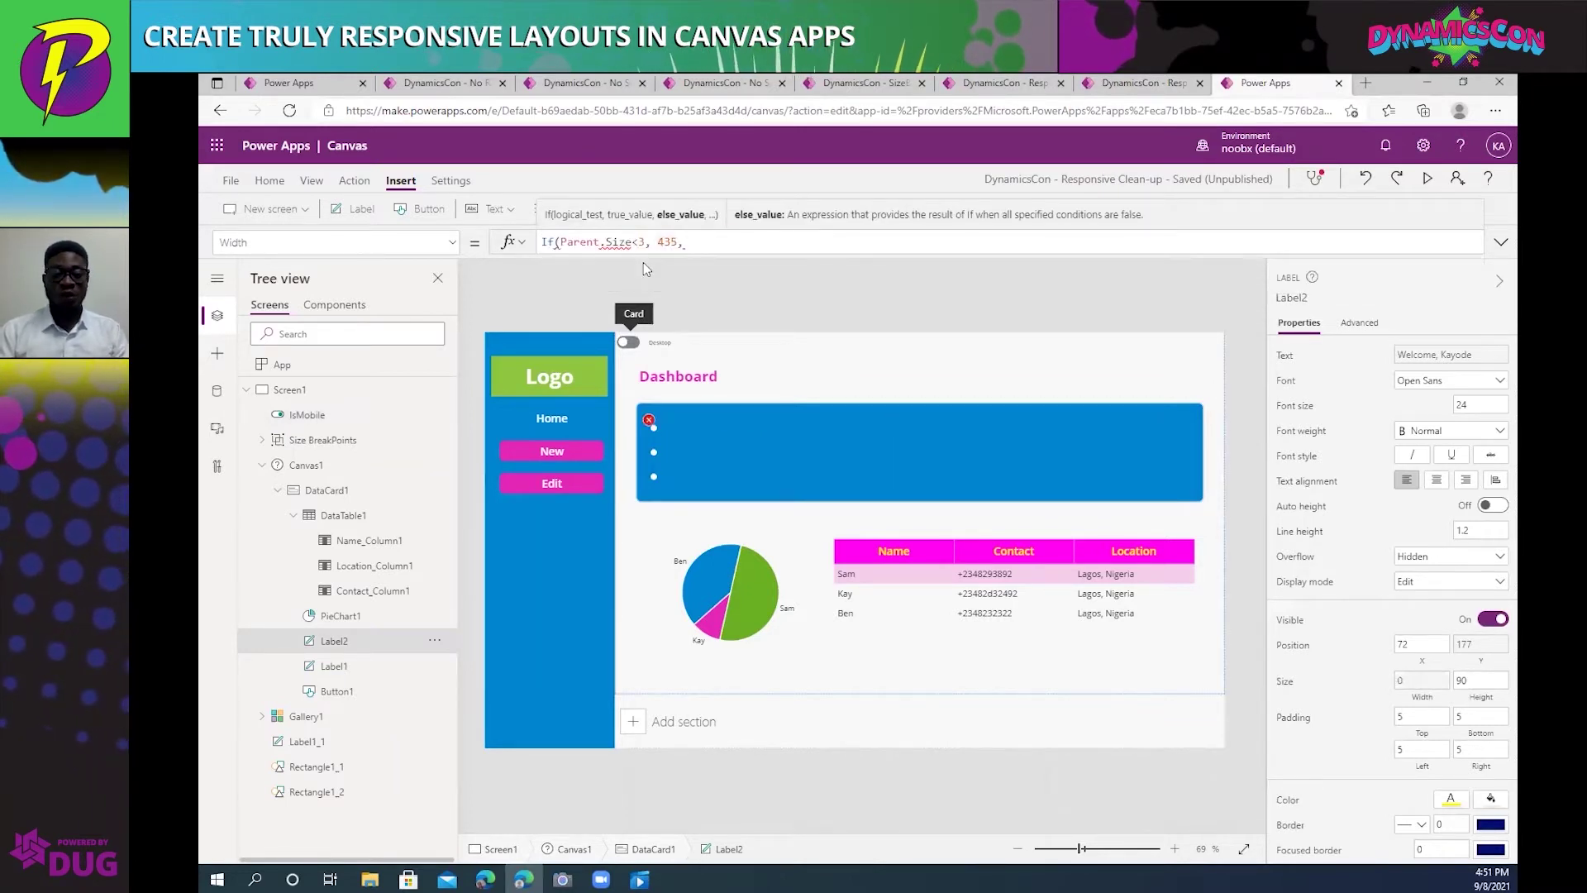
{"action": "type", "text": "Paren"}
{"action": "type", "text": "t"}
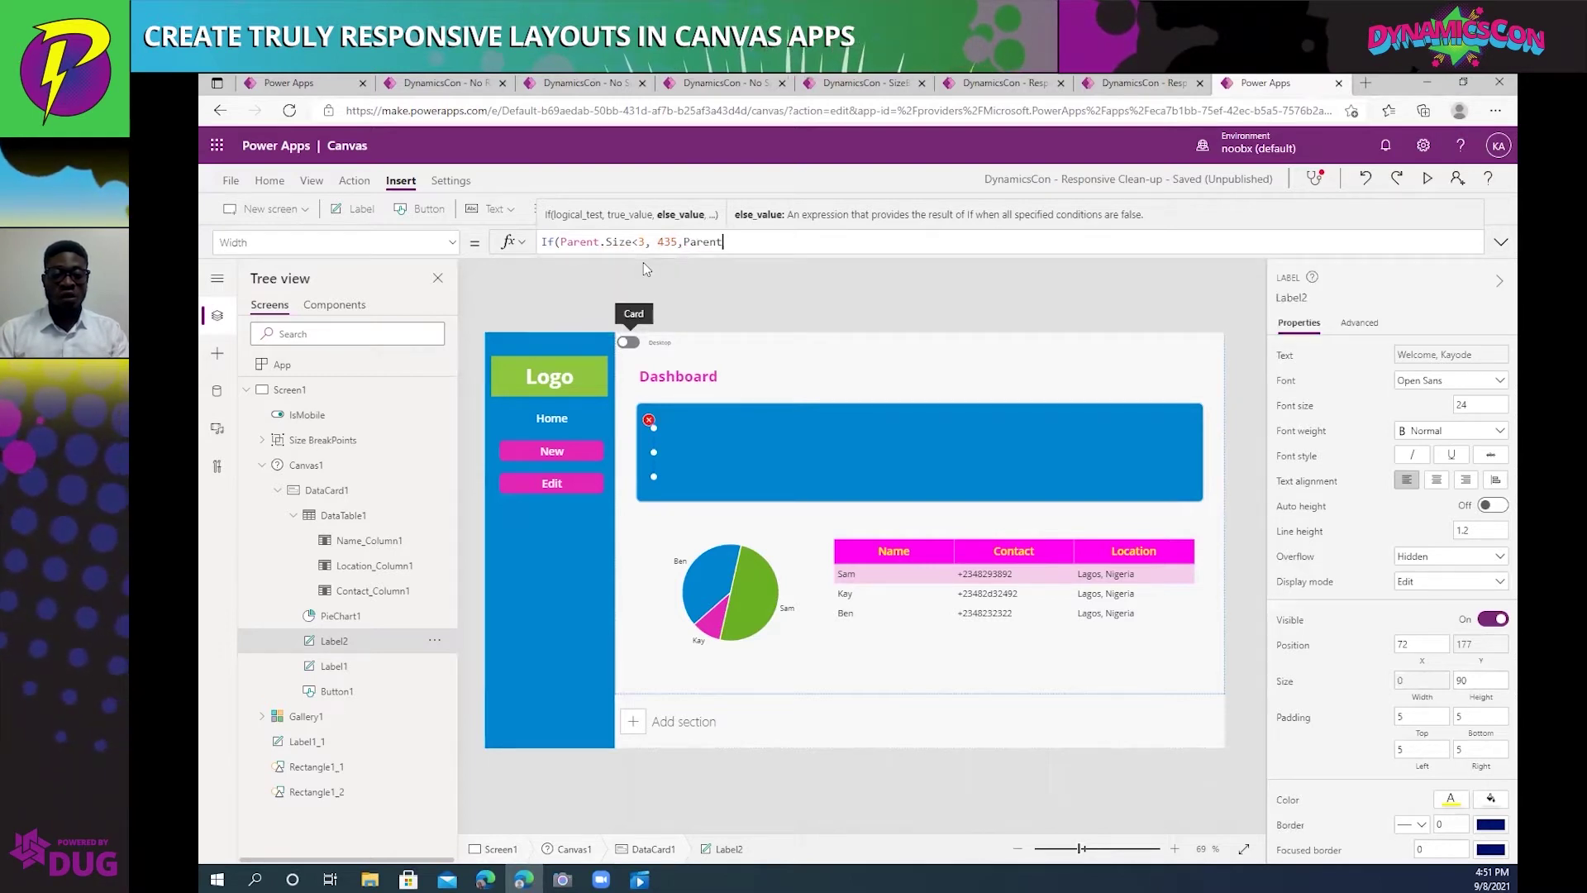
{"action": "type", "text": ".Width)"}
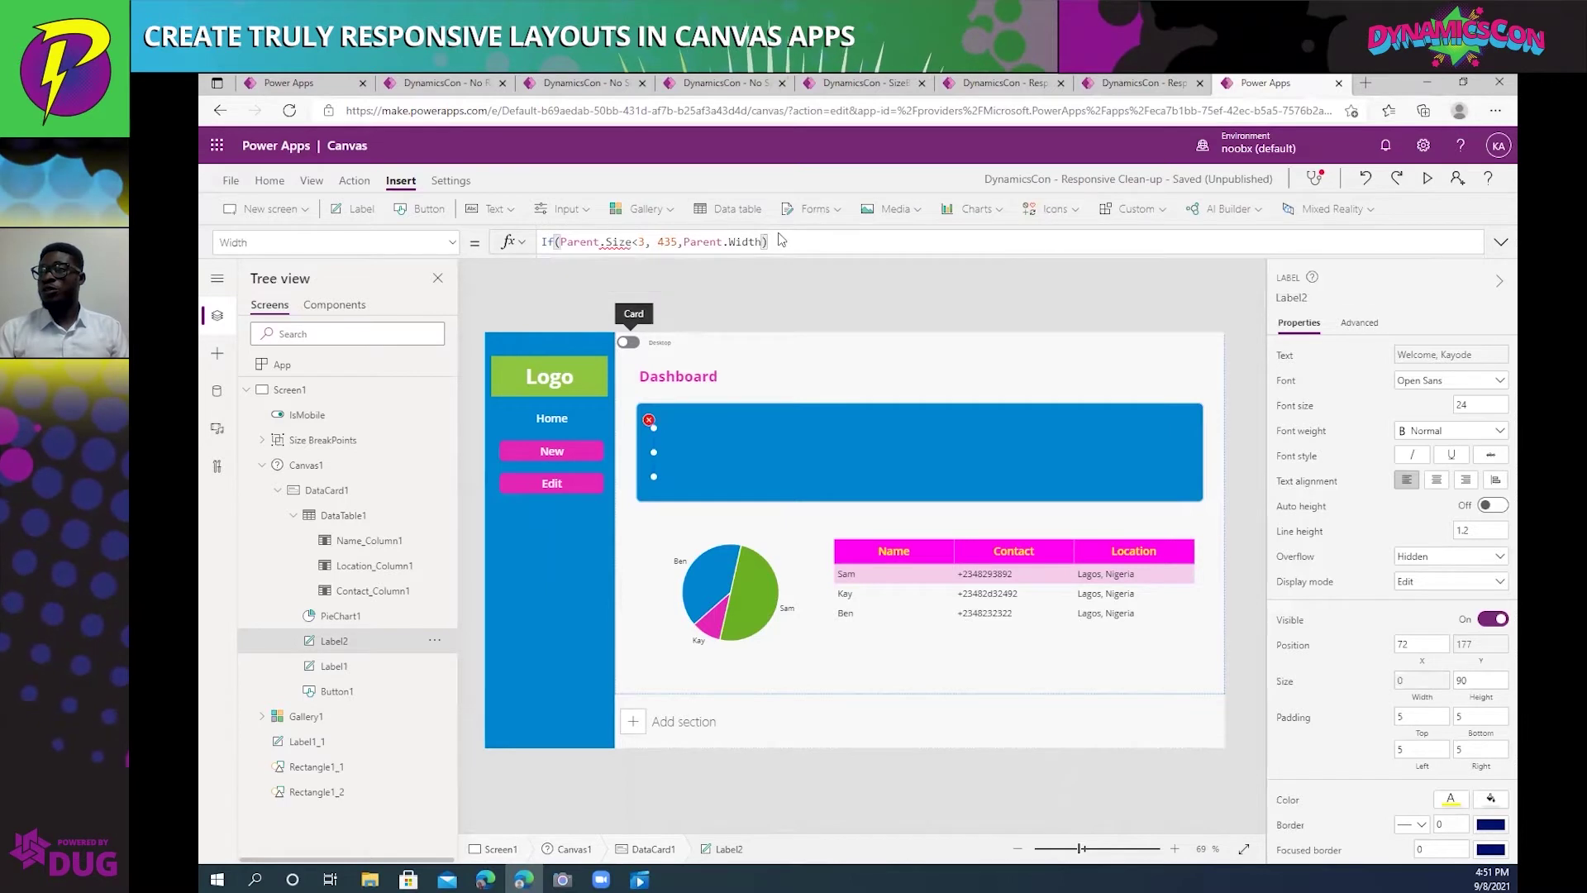
Examine the flagged Parent.Size reference and the two result values in the welcome label's Width formula.
{"action": "left_click", "coordinate": [619, 241]}
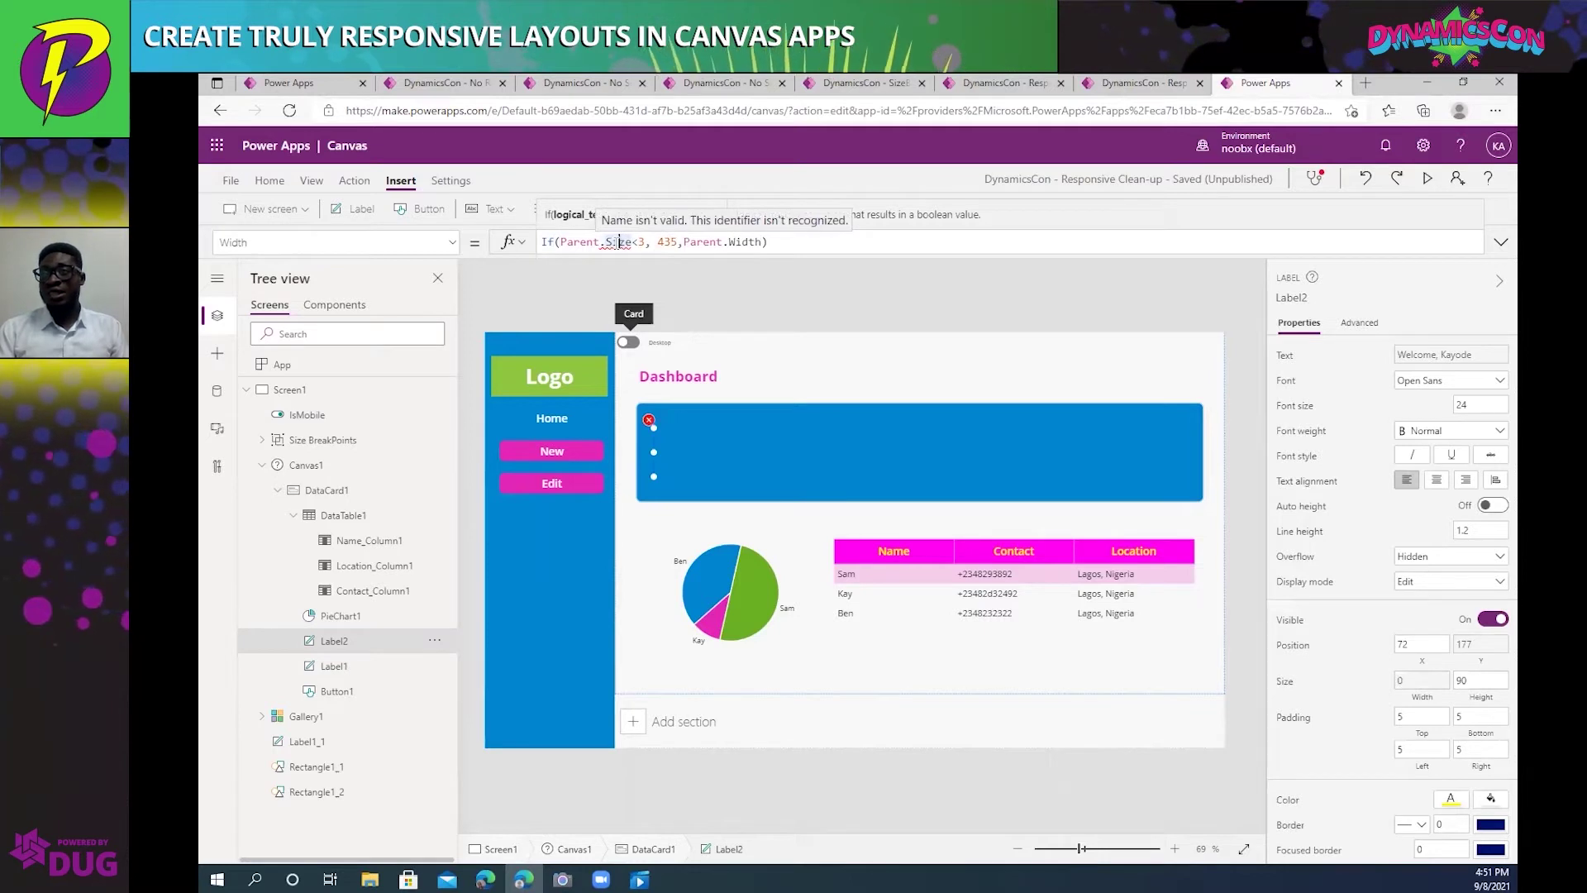
{"action": "left_click", "coordinate": [784, 238]}
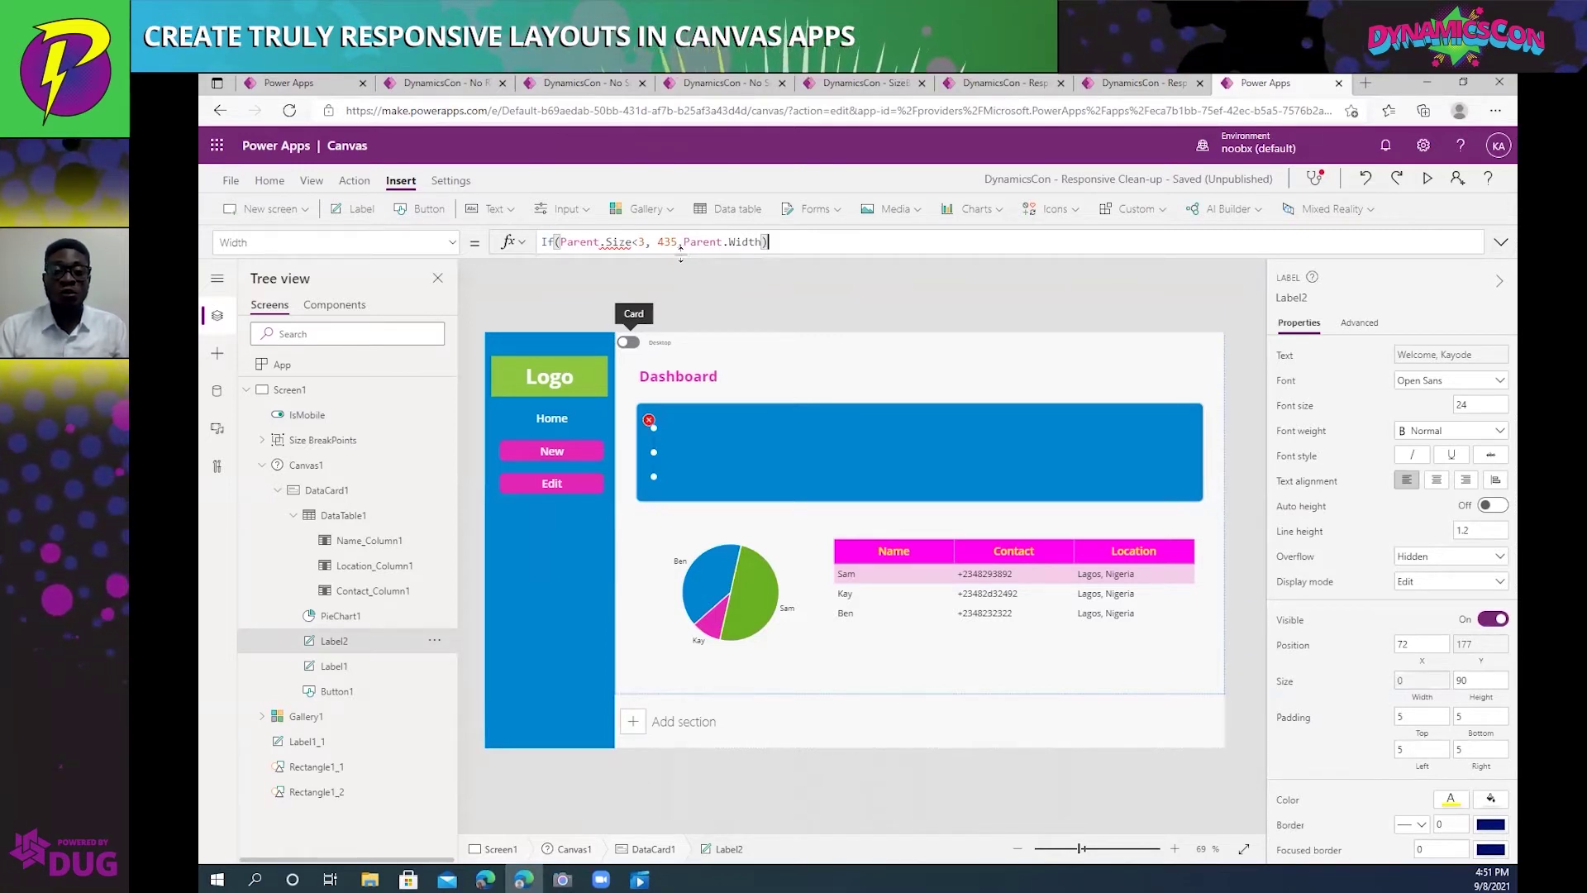
{"action": "left_click", "coordinate": [651, 238]}
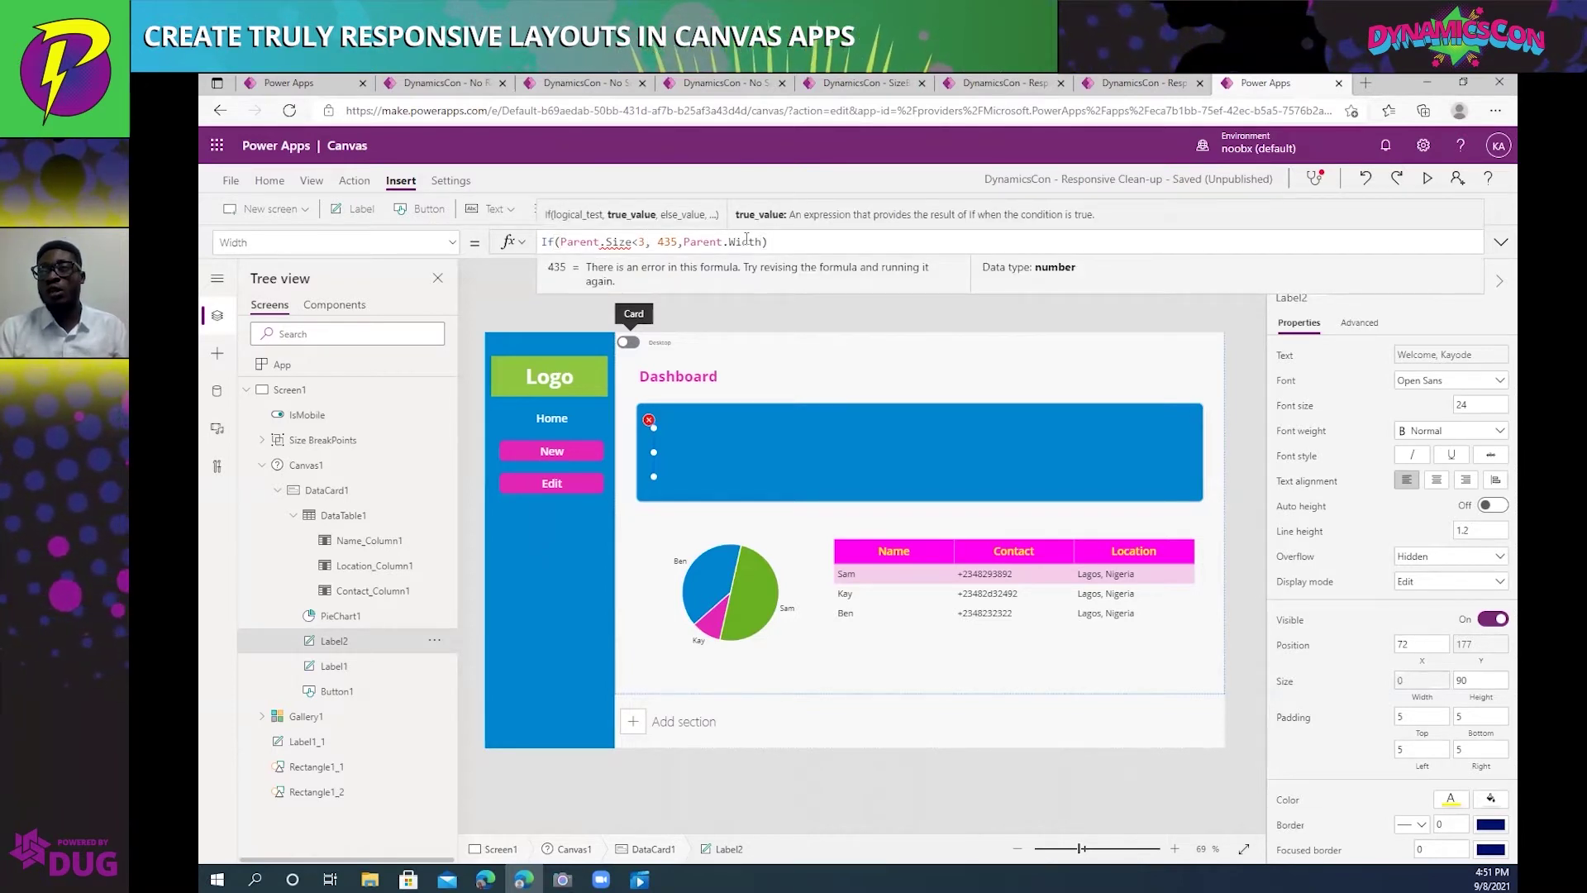
{"action": "left_click", "coordinate": [626, 242]}
{"action": "left_click_drag", "start_coordinate": [631, 242], "coordinate": [601, 241]}
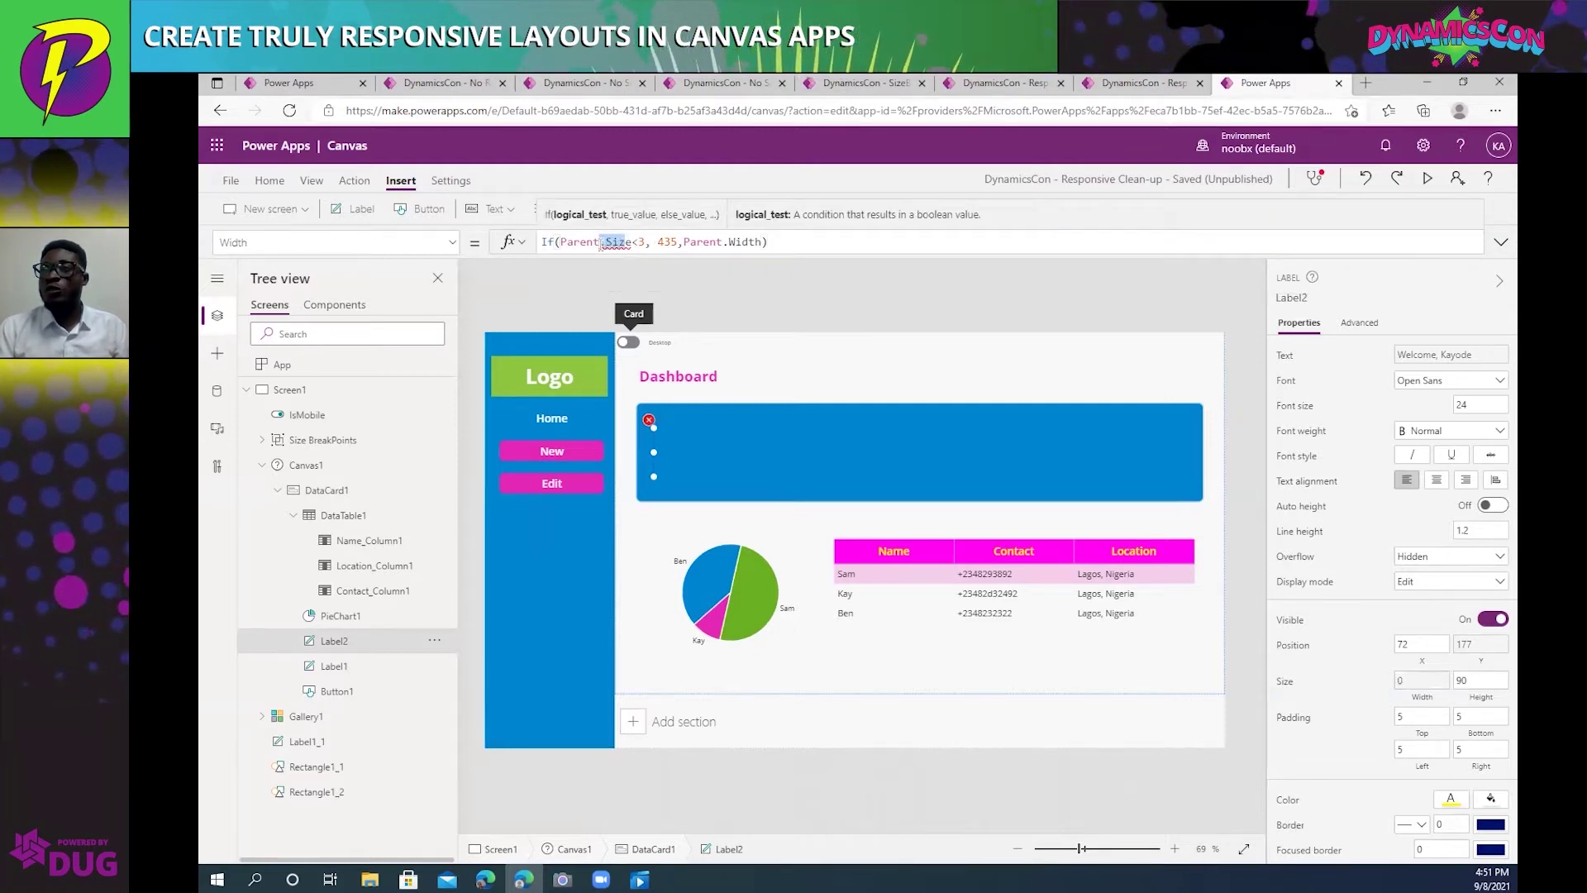
Look up the toggle's name, and replace the Parent.Size<3 condition in the welcome label's Width formula with IsMobile.Value.
{"action": "left_click", "coordinate": [644, 343]}
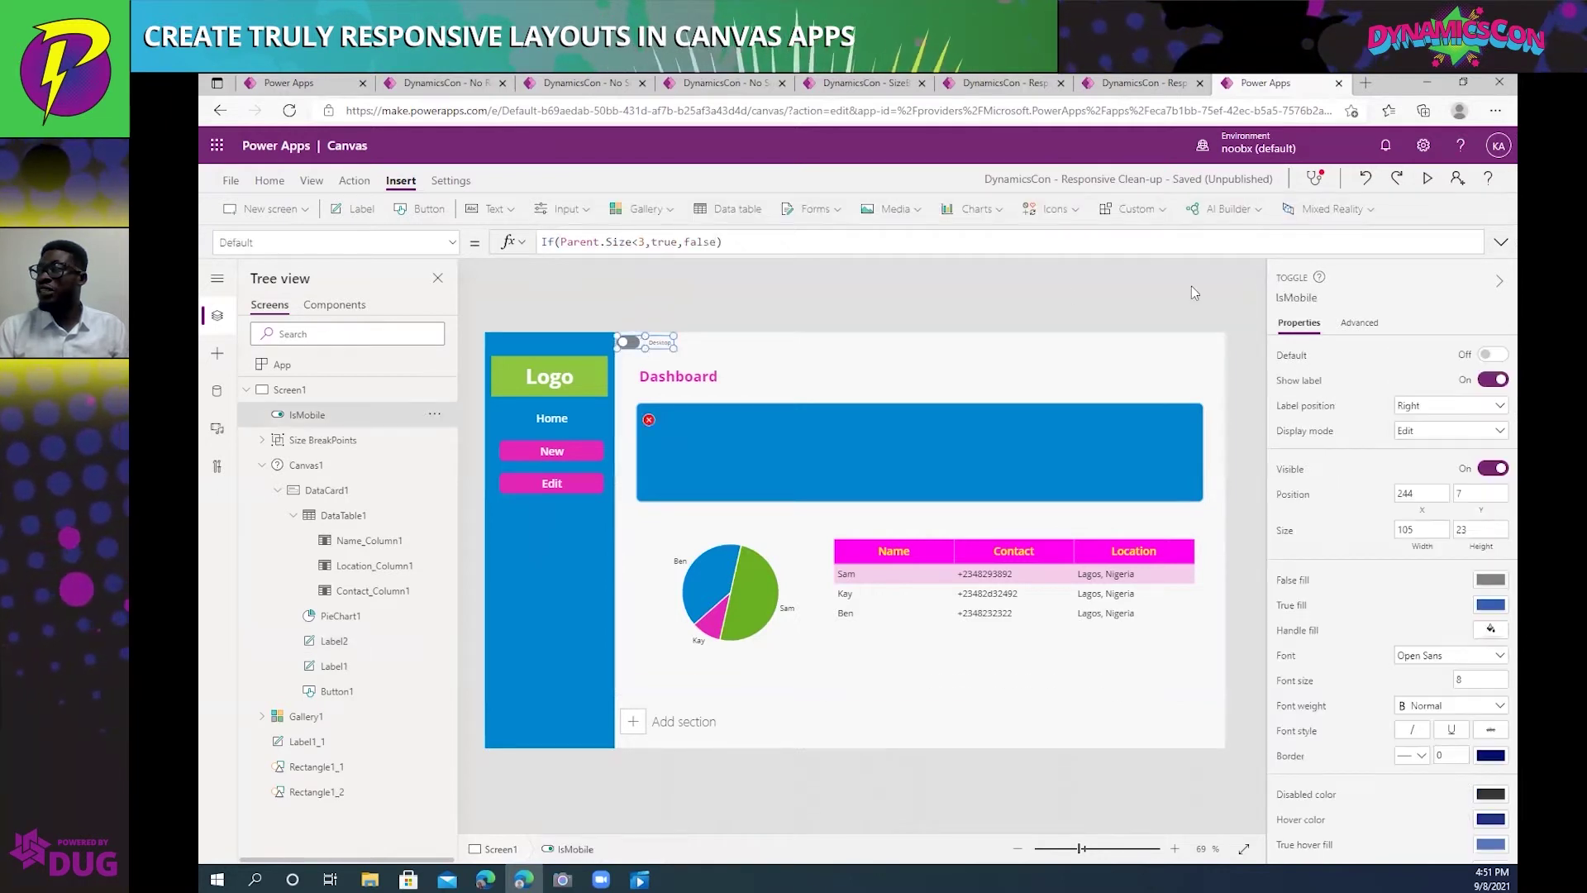
{"action": "left_click", "coordinate": [1303, 299]}
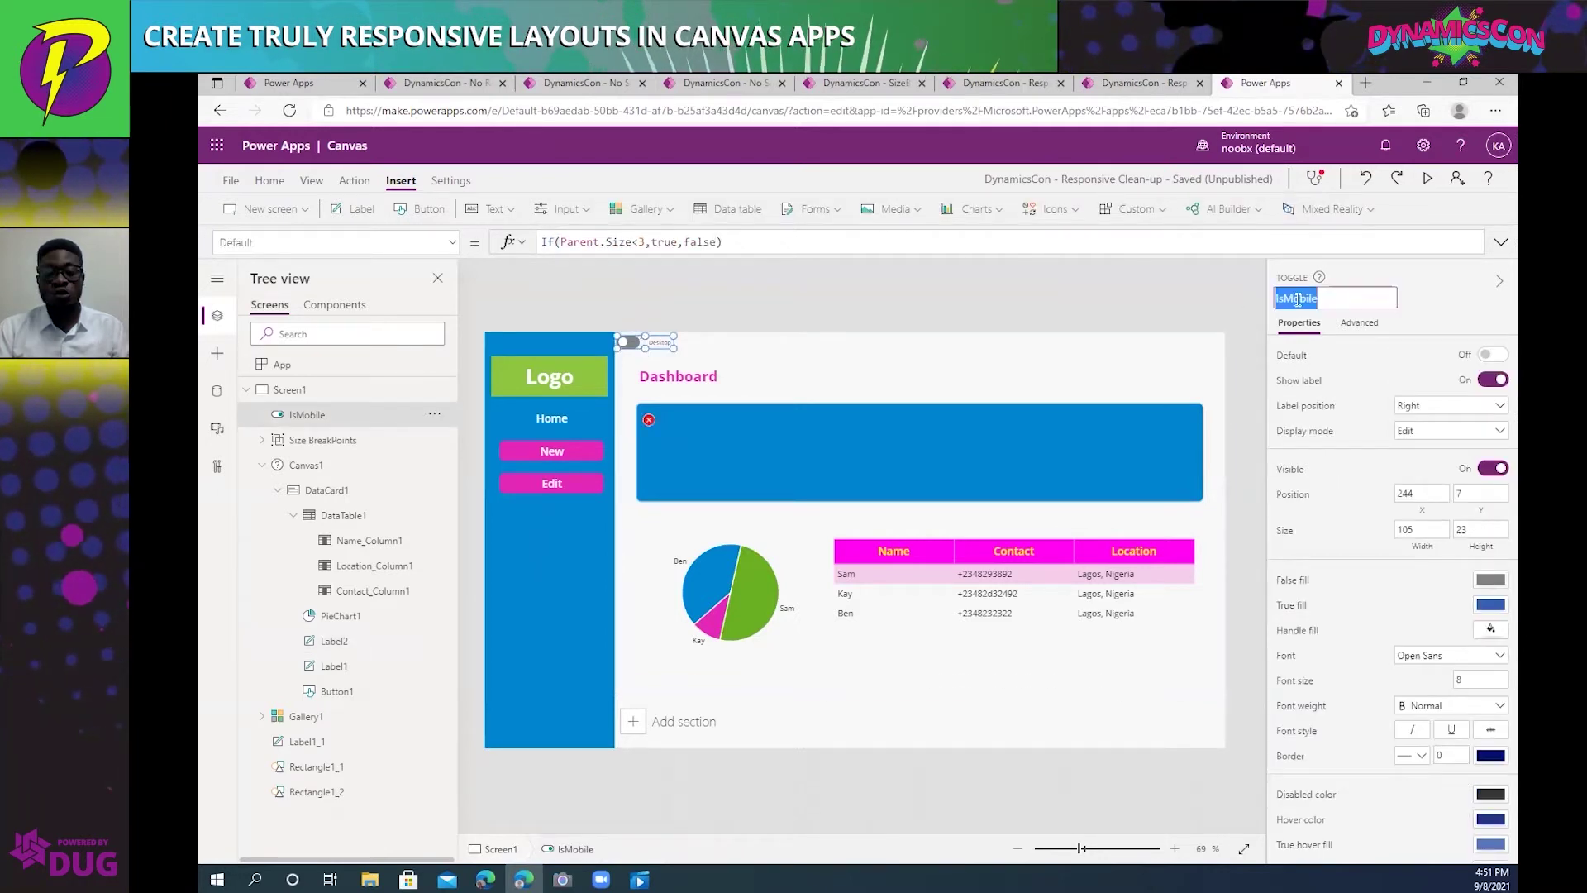
{"action": "left_click", "coordinate": [649, 420]}
{"action": "left_click", "coordinate": [666, 445]}
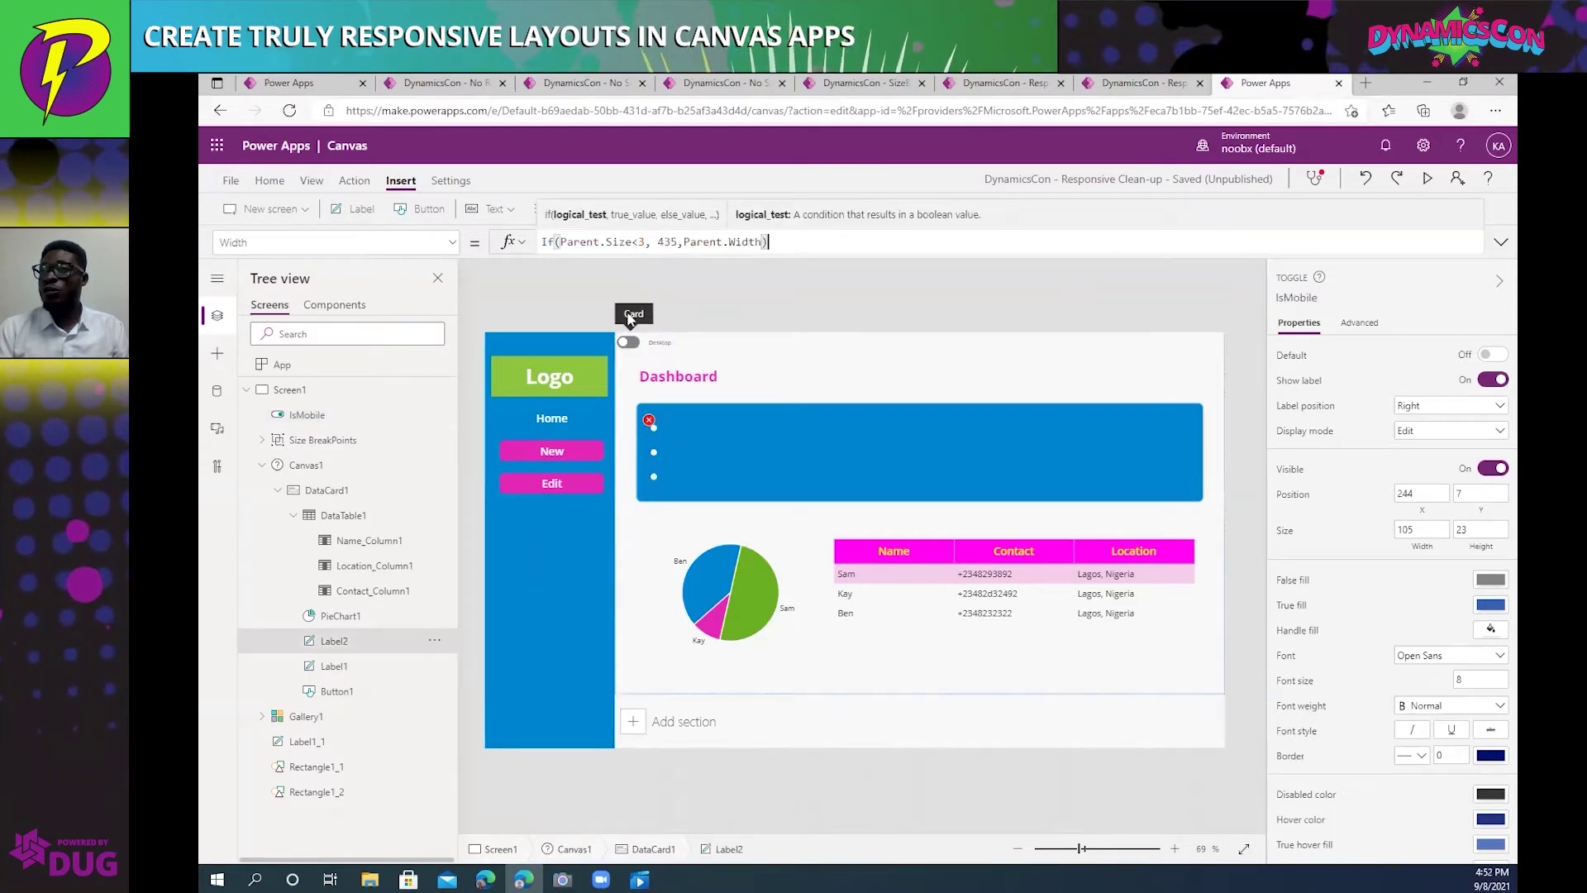
{"action": "left_click_drag", "start_coordinate": [645, 242], "coordinate": [560, 242]}
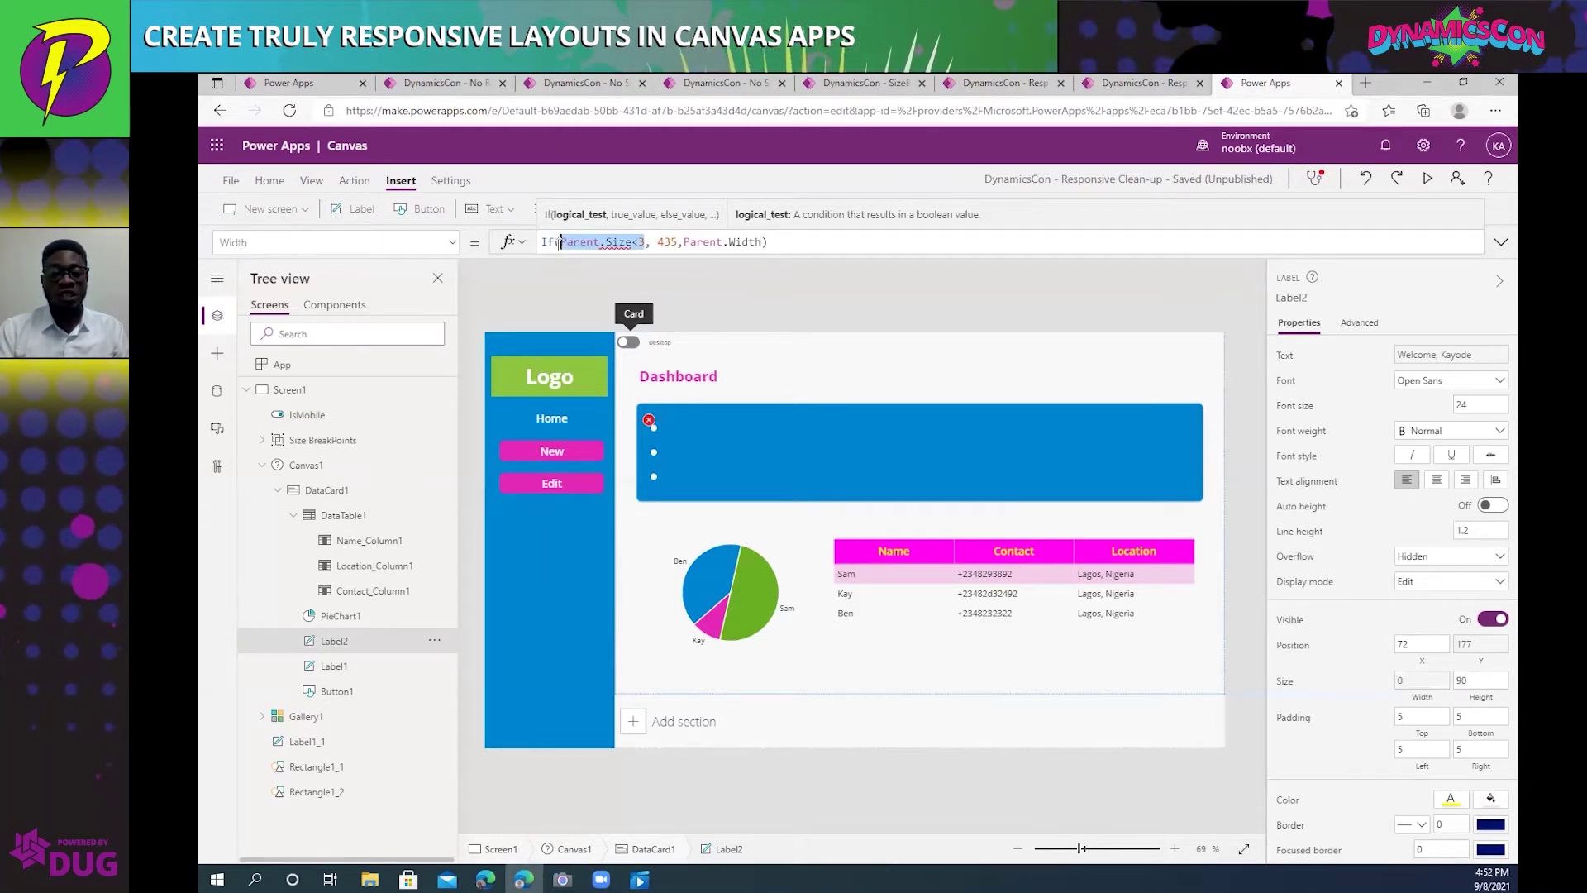
{"action": "type", "text": "IsMobile"}
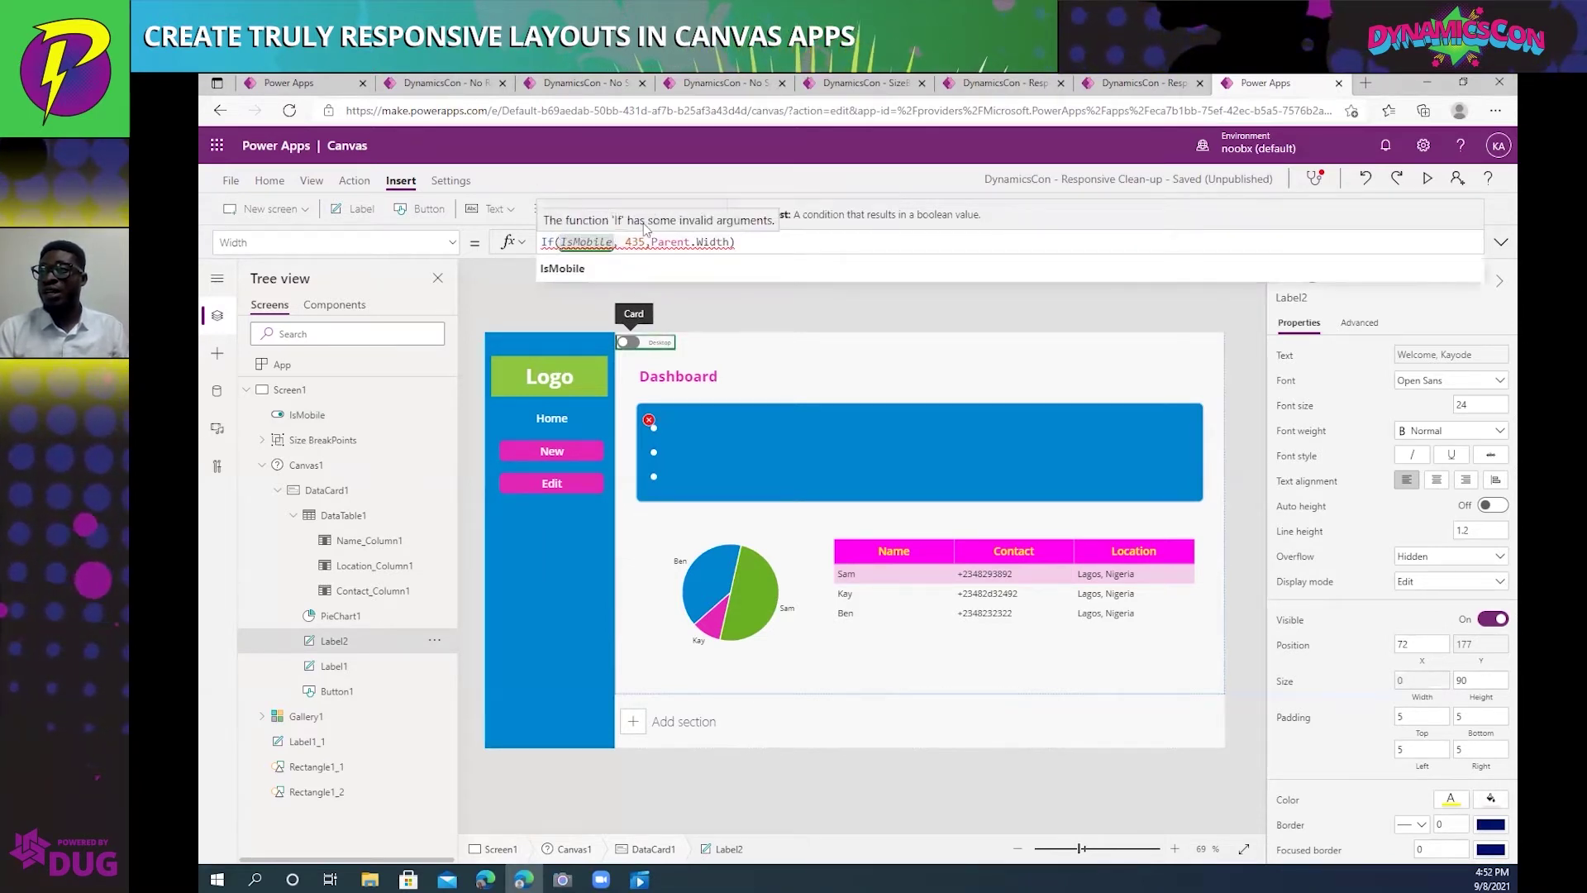
{"action": "type", "text": ".va"}
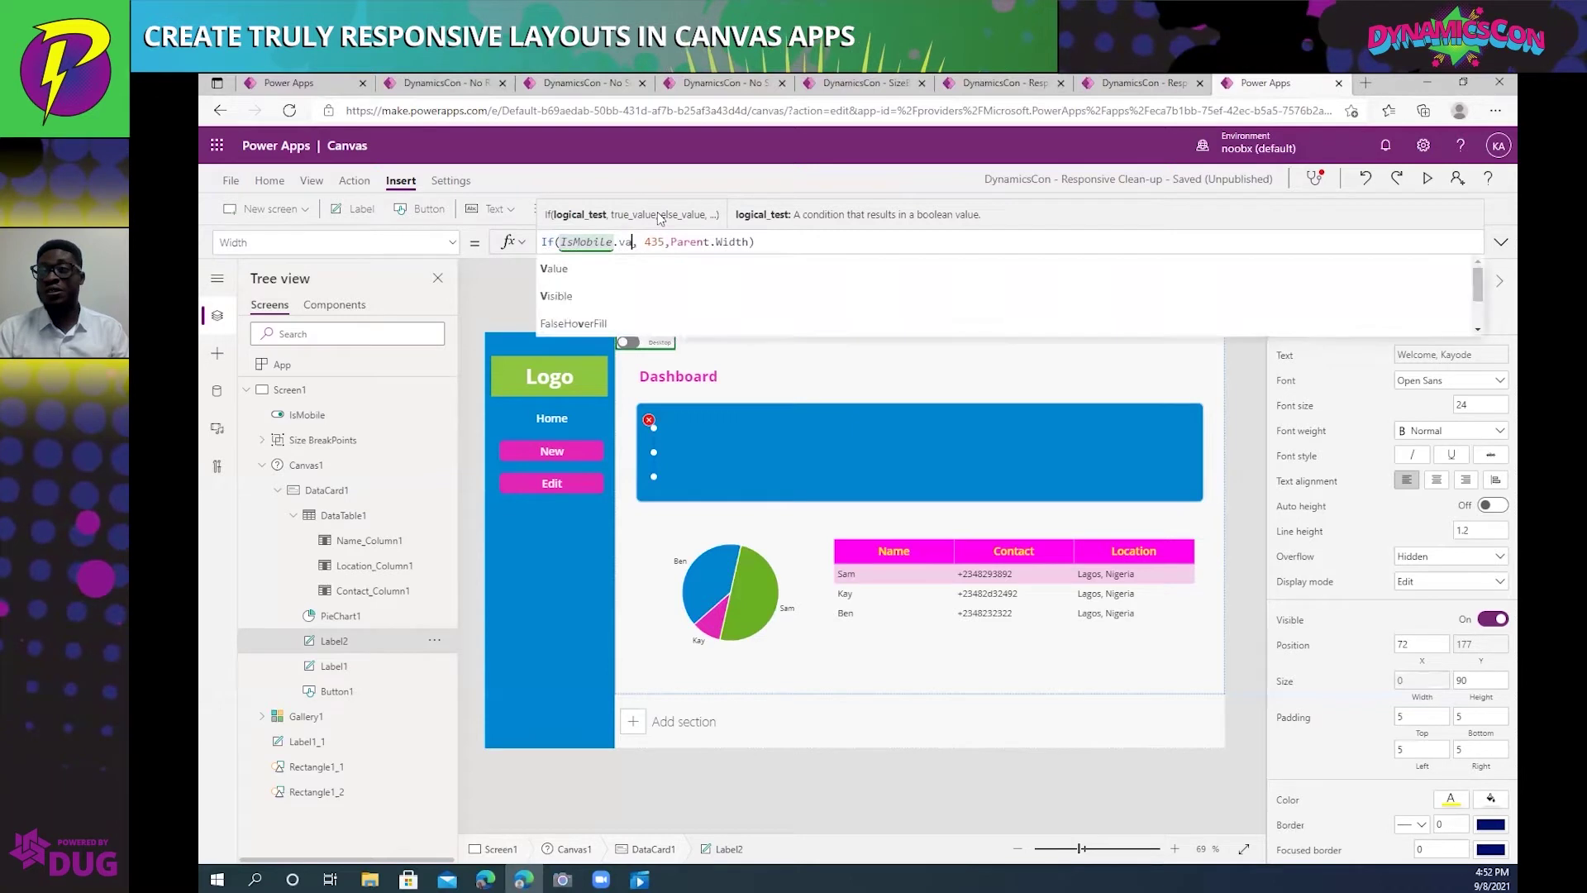
{"action": "left_click", "coordinate": [615, 270]}
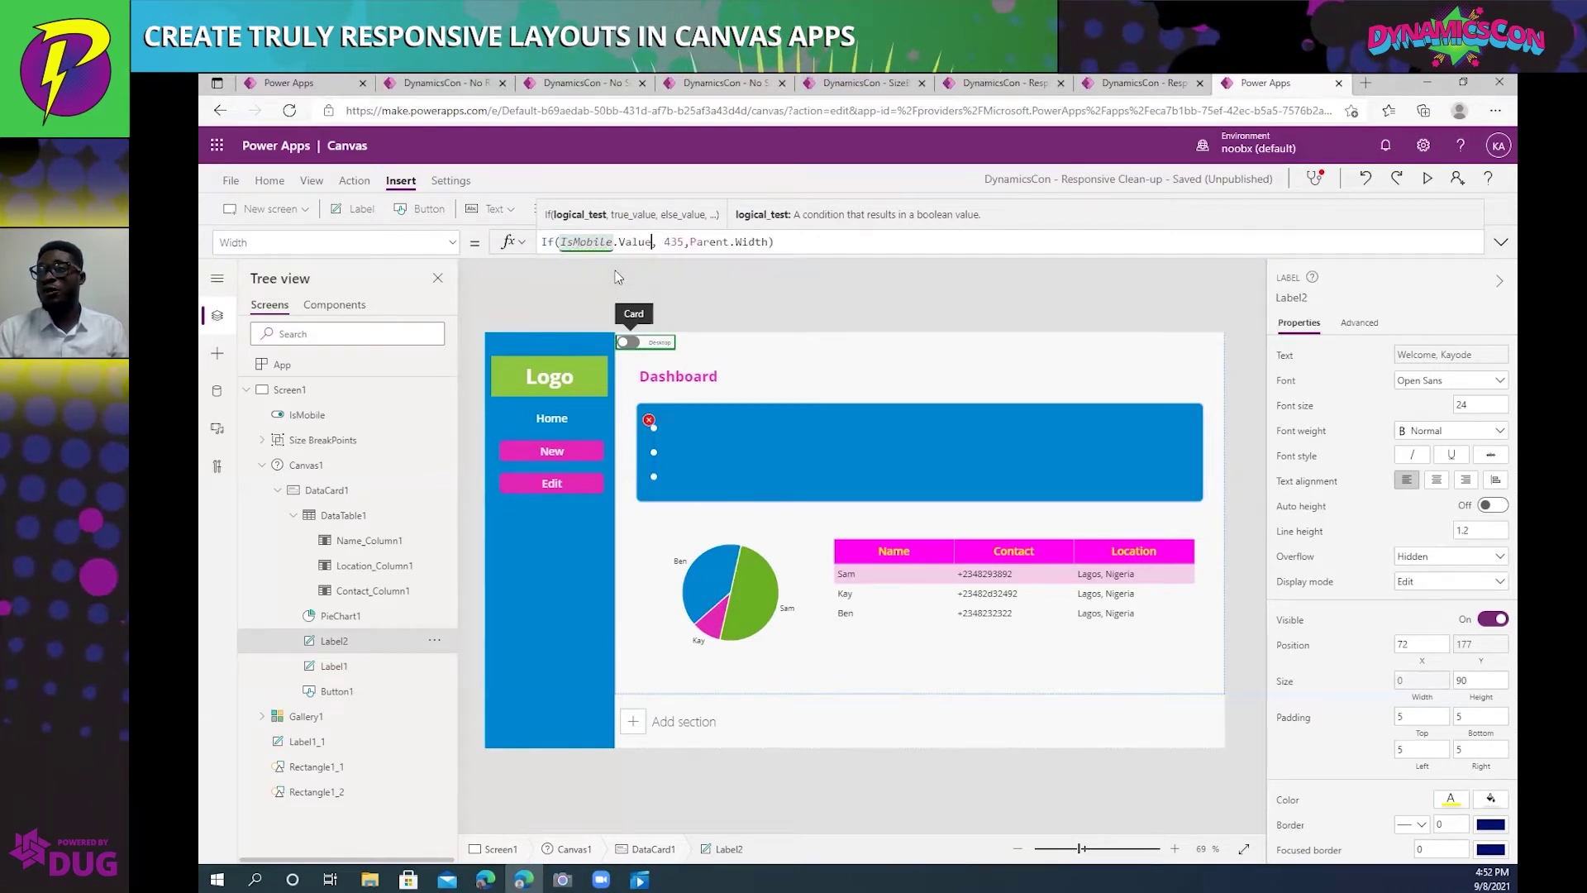
Remove the mobile result value 435 from the welcome label's Width formula.
{"action": "double_click", "coordinate": [674, 241]}
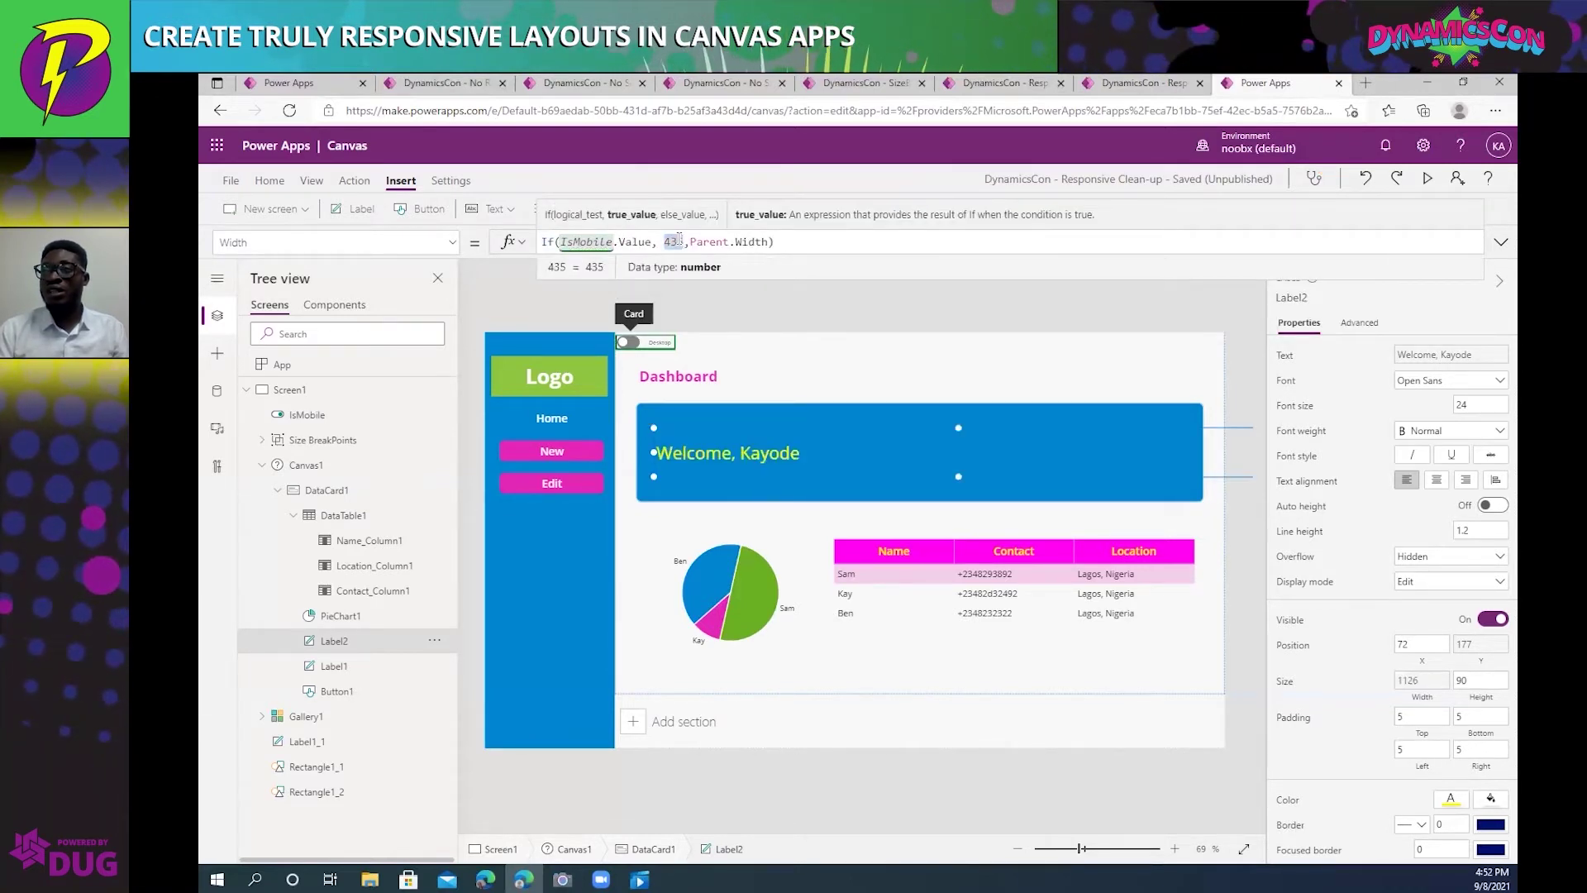
{"action": "key", "text": "BackSpace"}
{"action": "key", "text": "BackSpace"}
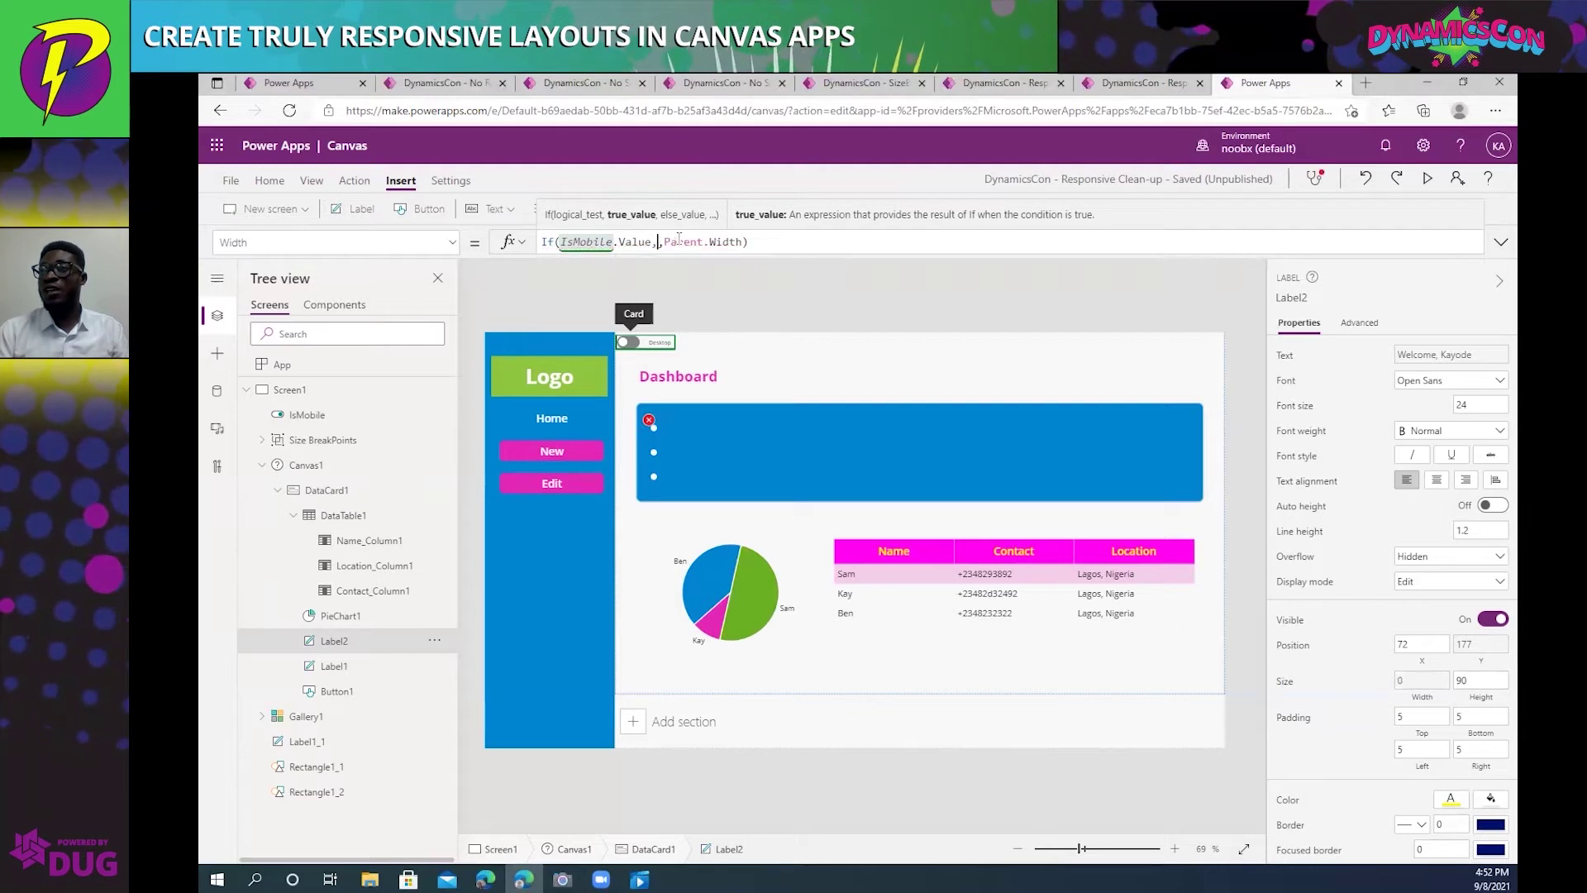
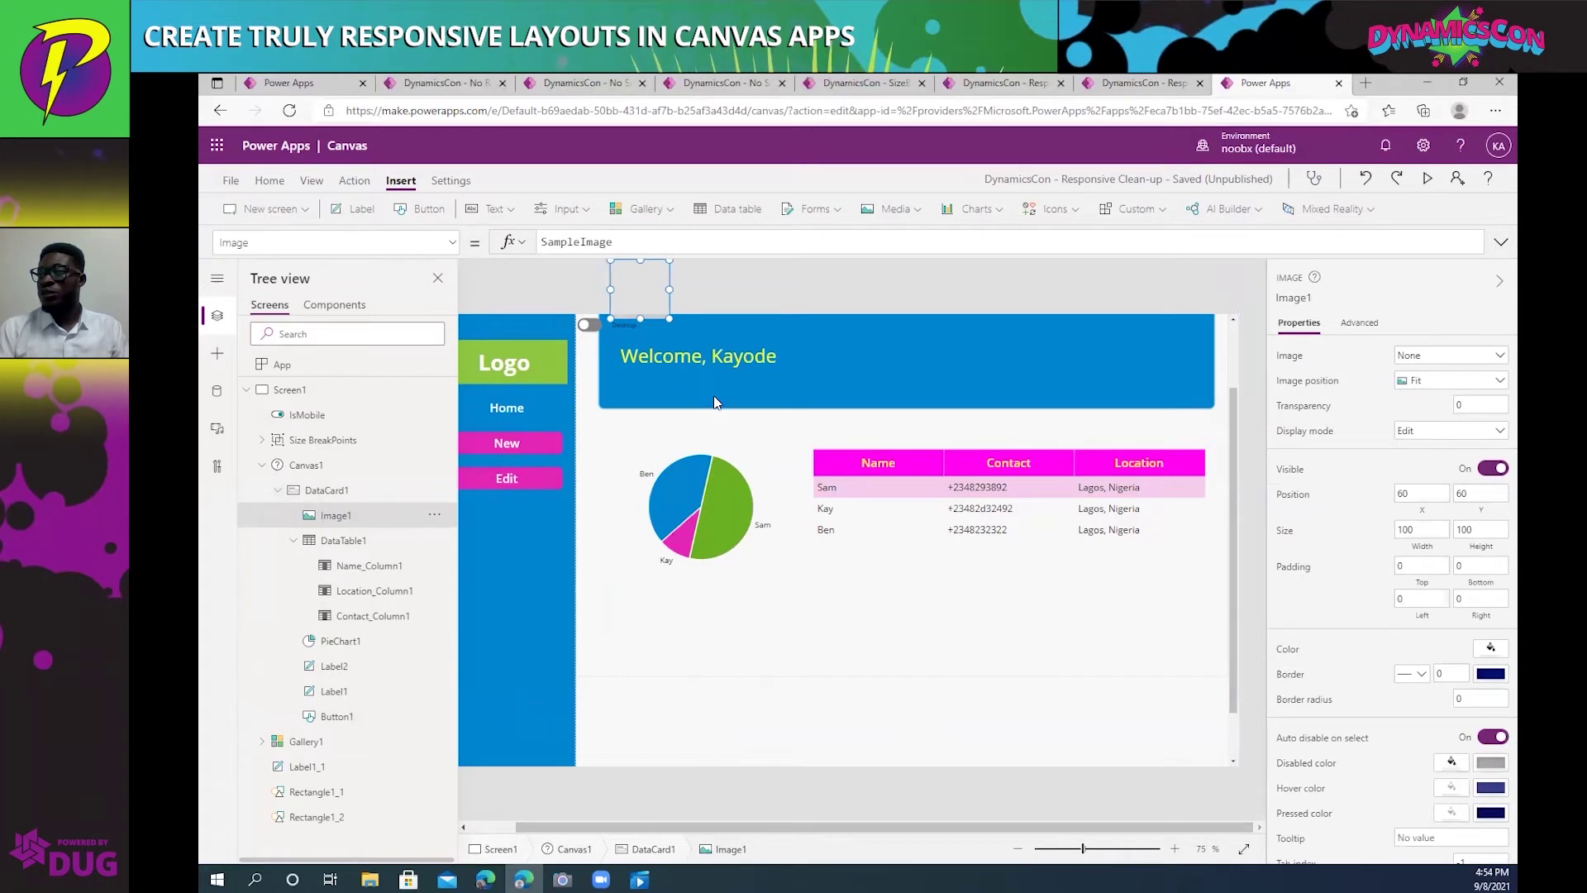
Move the new image into the empty area below the pie chart and table, and extend DataCard1's height to about 990.
{"action": "left_click_drag", "start_coordinate": [631, 373], "coordinate": [833, 649]}
{"action": "scroll", "coordinate": [855, 534], "scroll_direction": "down", "scroll_amount": 1}
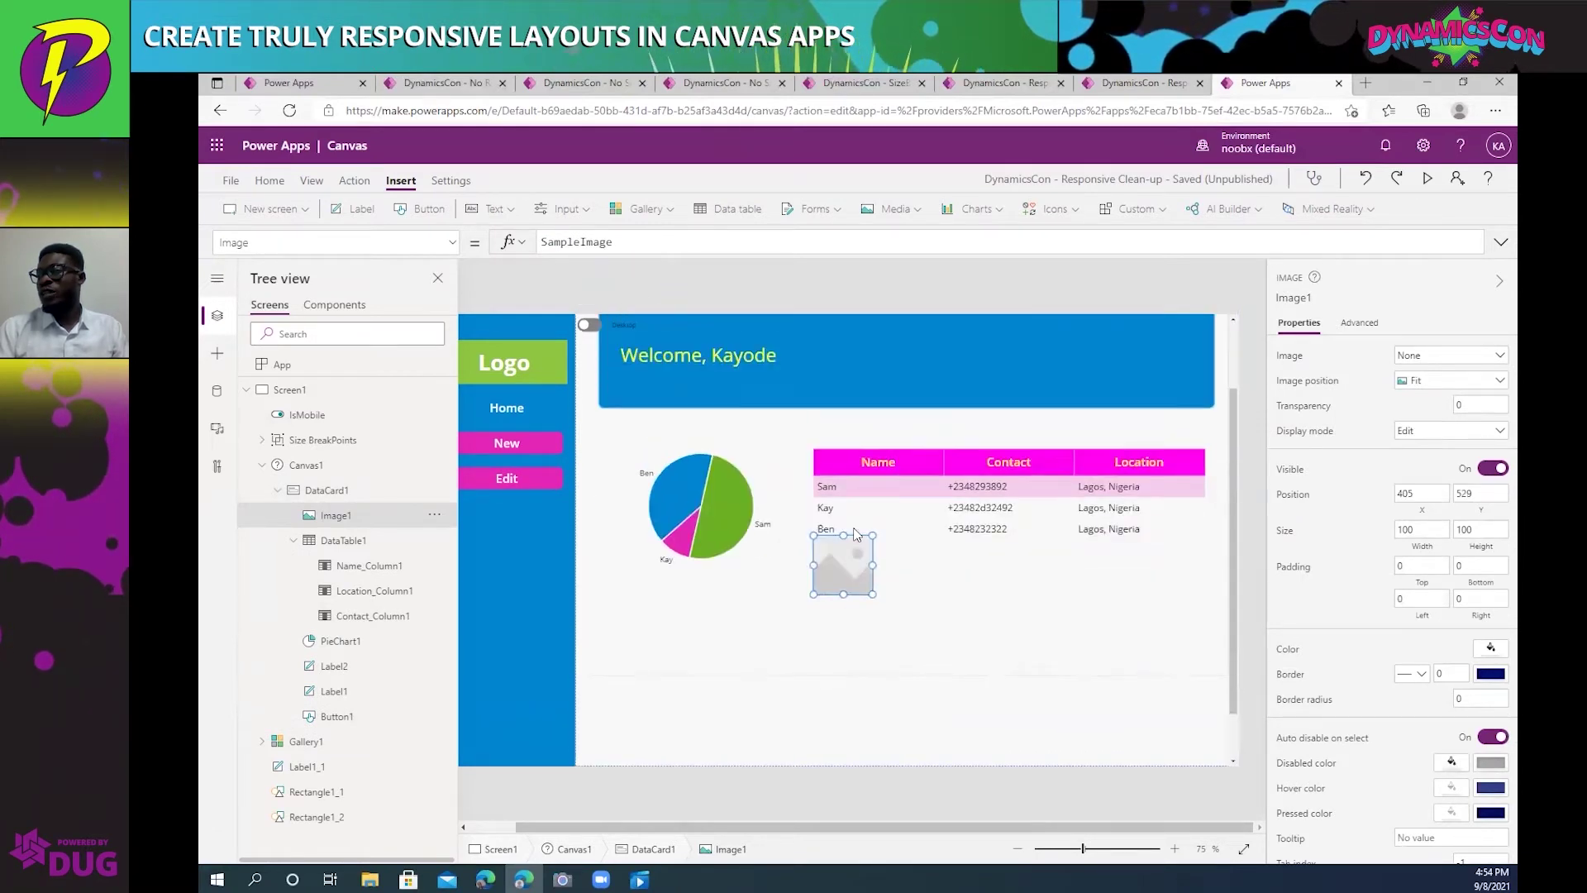
{"action": "left_click_drag", "start_coordinate": [835, 578], "coordinate": [876, 710]}
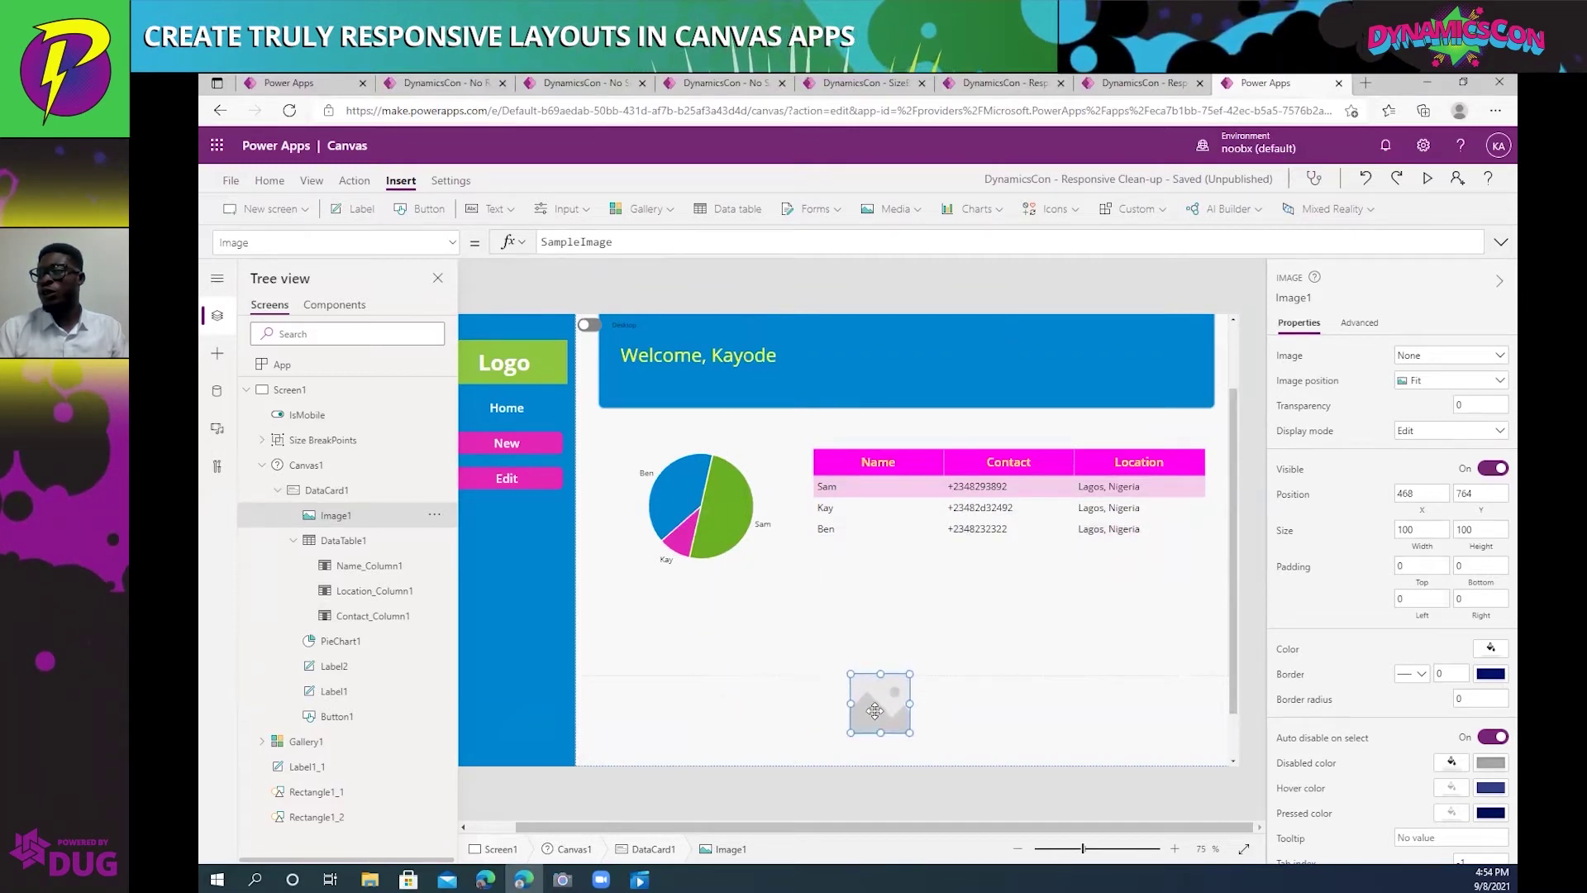
{"action": "scroll", "coordinate": [889, 612], "scroll_direction": "down", "scroll_amount": 1}
{"action": "mouse_move", "coordinate": [876, 644]}
{"action": "left_mouse_down"}
{"action": "mouse_move", "coordinate": [878, 661]}
{"action": "mouse_move", "coordinate": [846, 634]}
{"action": "left_mouse_up"}
{"action": "left_click", "coordinate": [953, 587]}
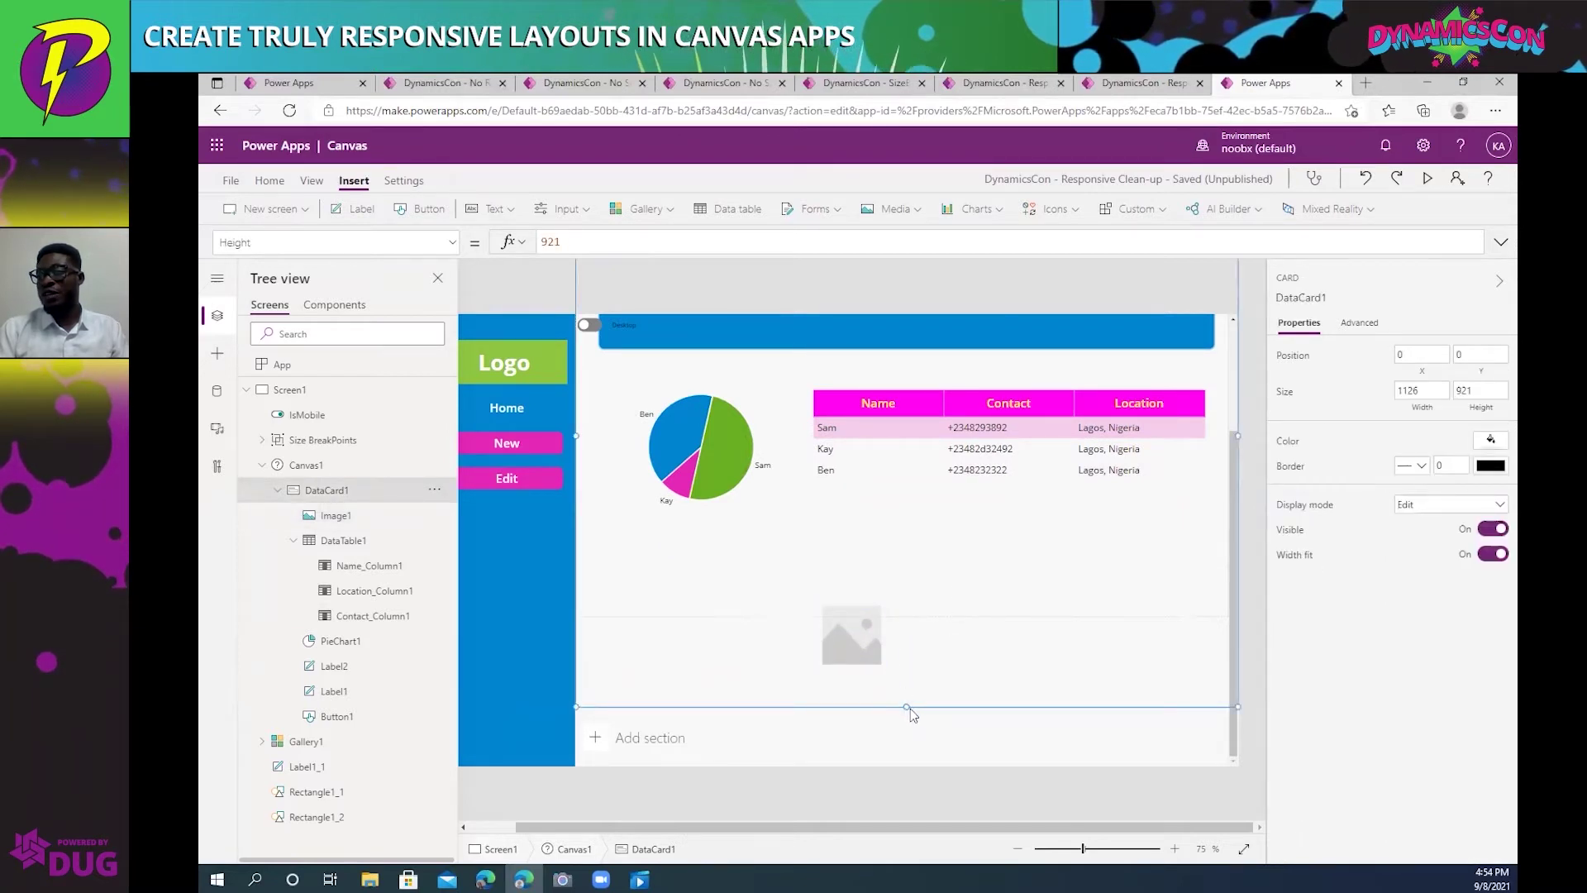
{"action": "left_click_drag", "start_coordinate": [907, 707], "coordinate": [907, 754]}
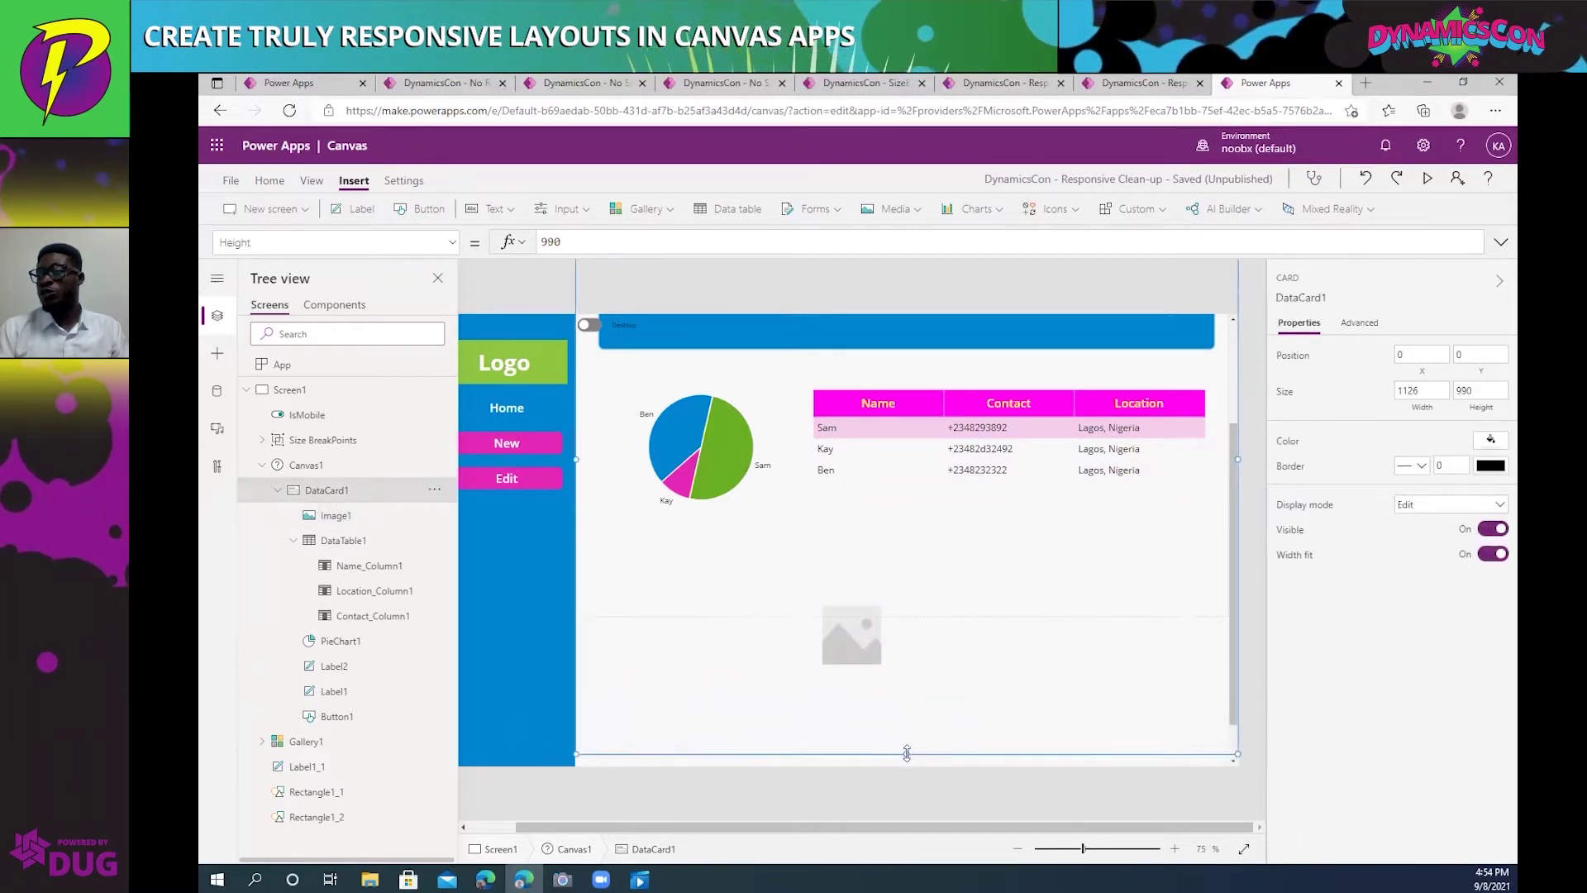
Place the image below the pie chart at about X 116, Y 720, and resize it to about 348 by 214.
{"action": "left_click", "coordinate": [860, 661]}
{"action": "left_click_drag", "start_coordinate": [860, 644], "coordinate": [874, 715]}
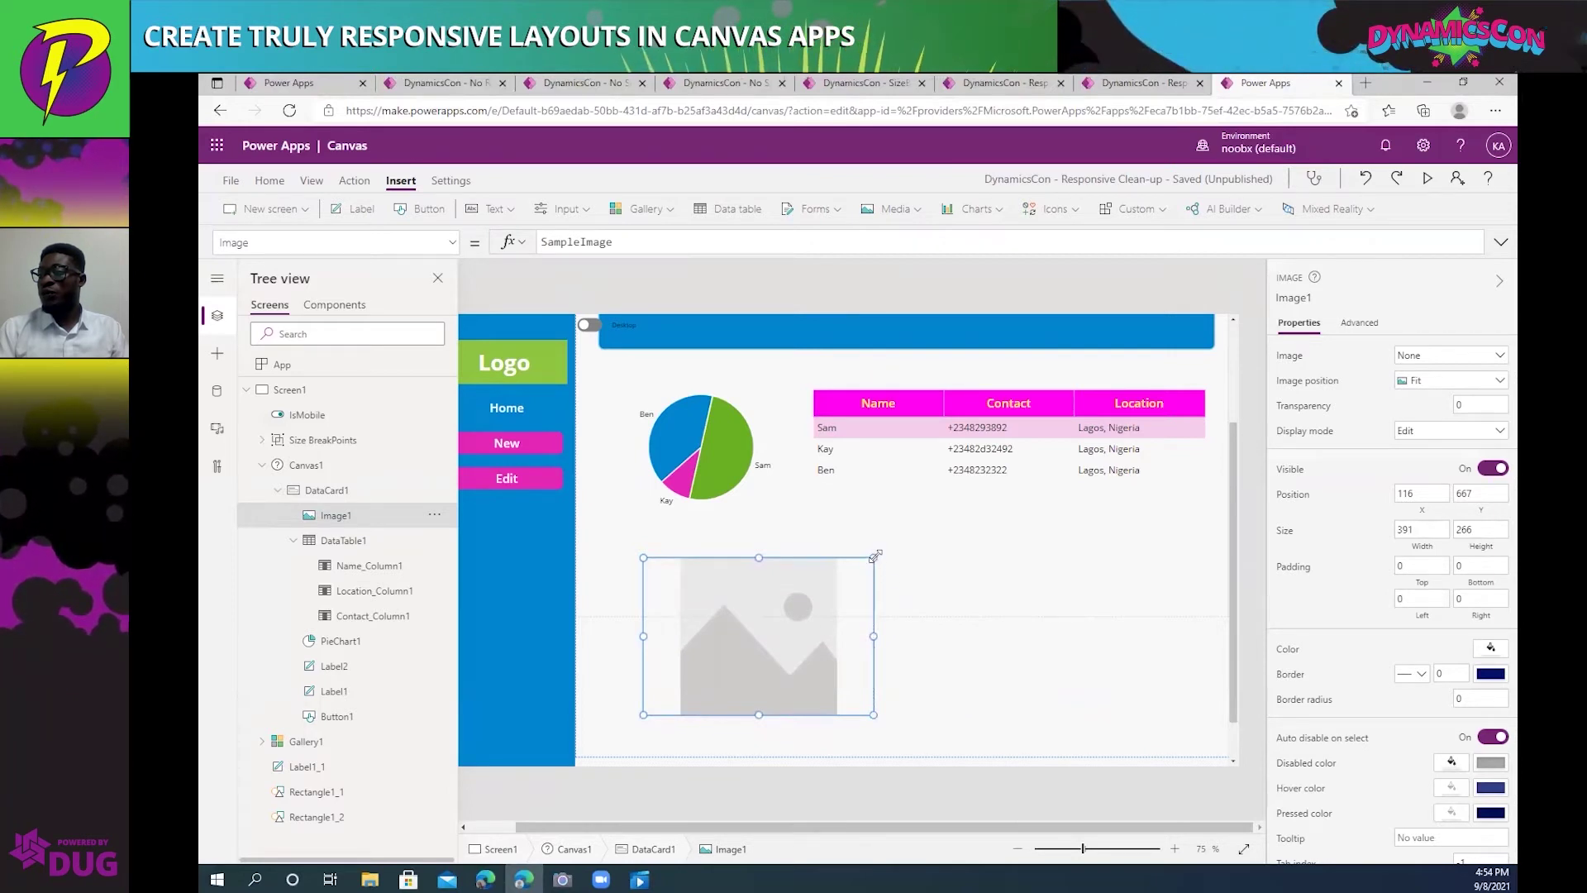
{"action": "left_click_drag", "start_coordinate": [873, 561], "coordinate": [848, 589]}
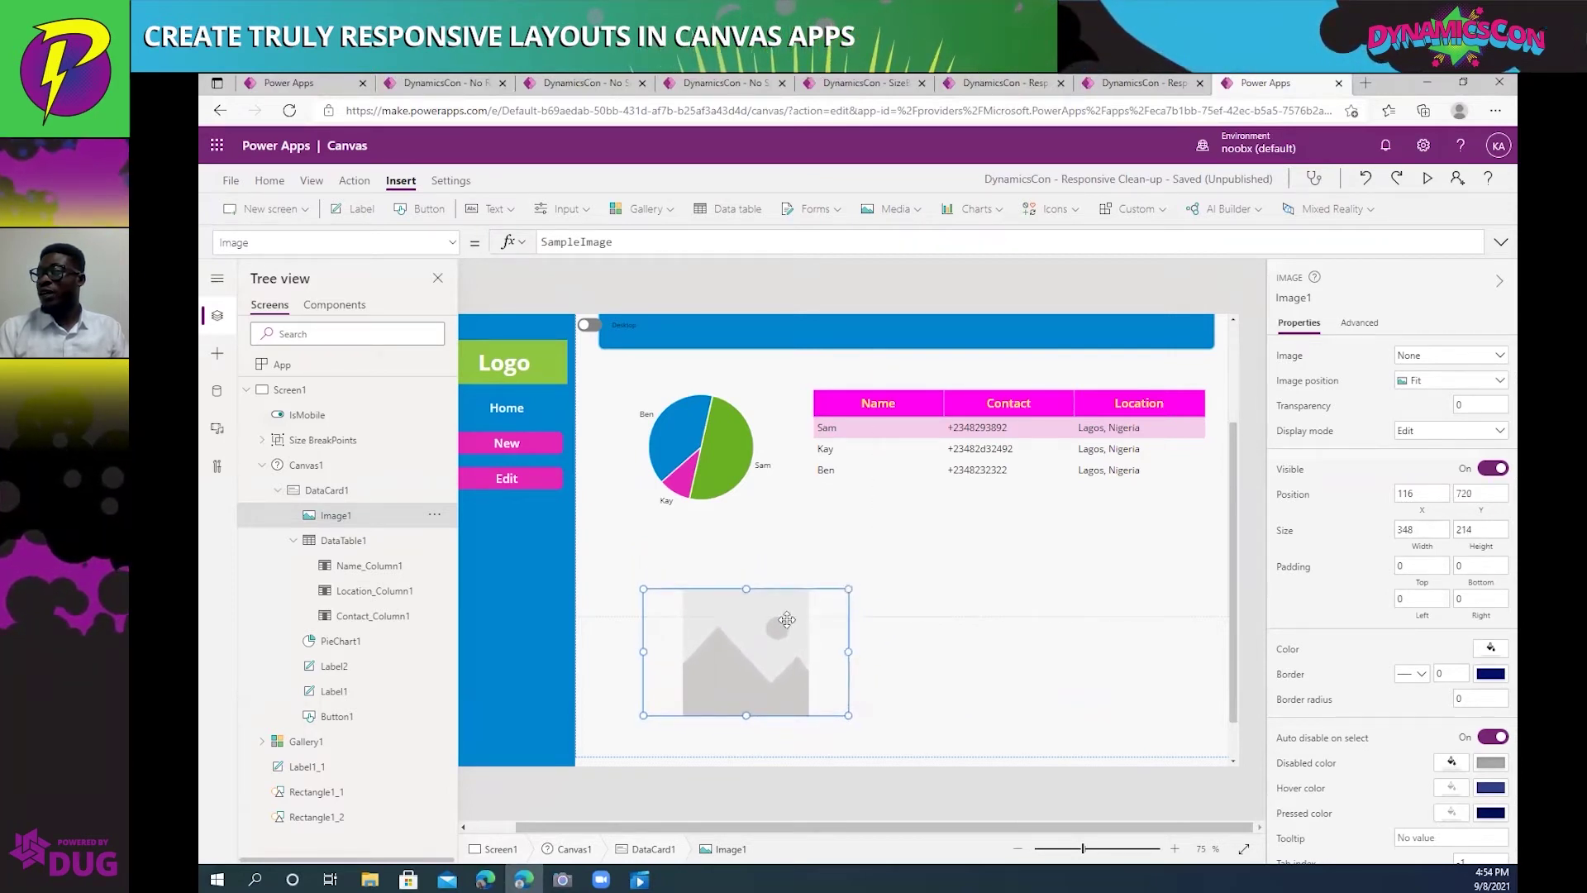
Upload pie-chart-wo from the Saved Pictures folder as Image1's picture, and extend the image upward to a height of about 254.
{"action": "left_click", "coordinate": [1416, 358]}
{"action": "left_click", "coordinate": [1416, 361]}
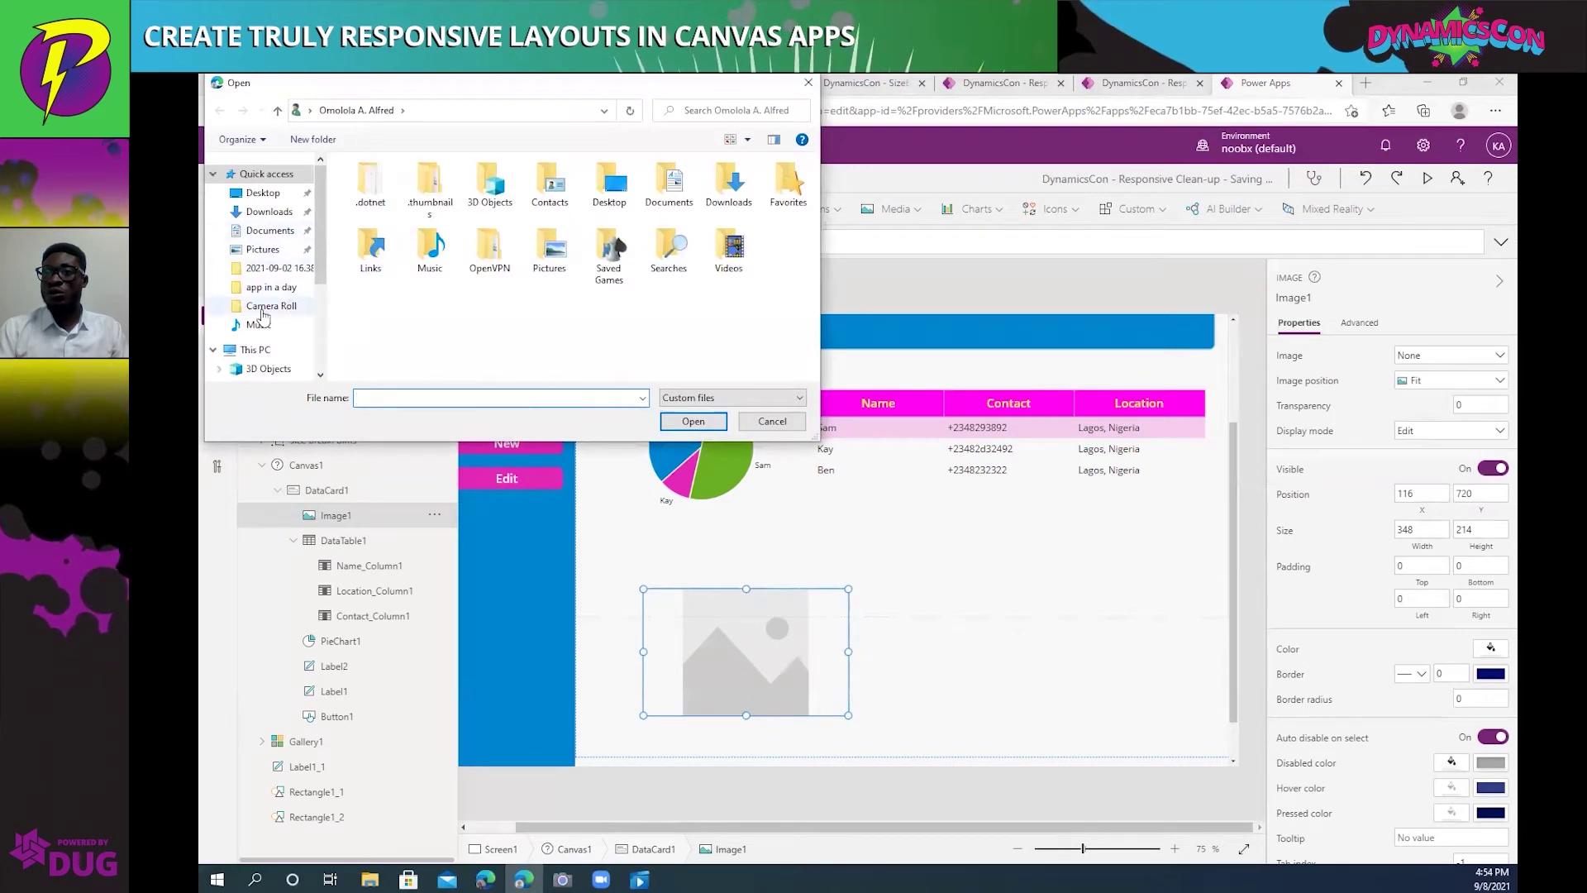
{"action": "scroll", "coordinate": [263, 318], "scroll_direction": "down", "scroll_amount": 1}
{"action": "scroll", "coordinate": [263, 319], "scroll_direction": "down", "scroll_amount": 1}
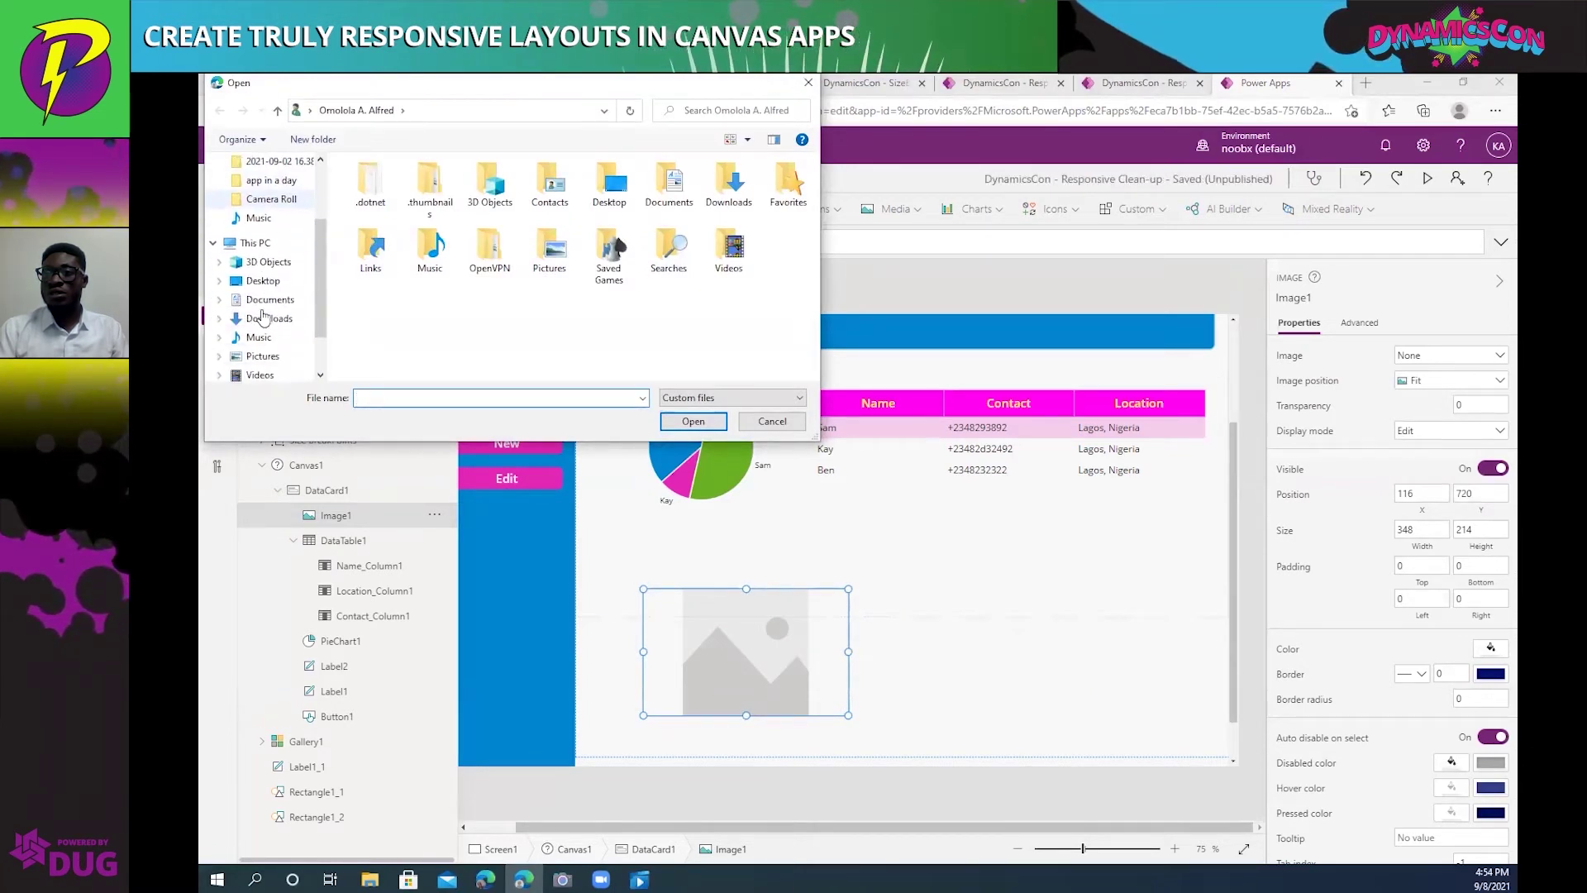
{"action": "left_click", "coordinate": [263, 357]}
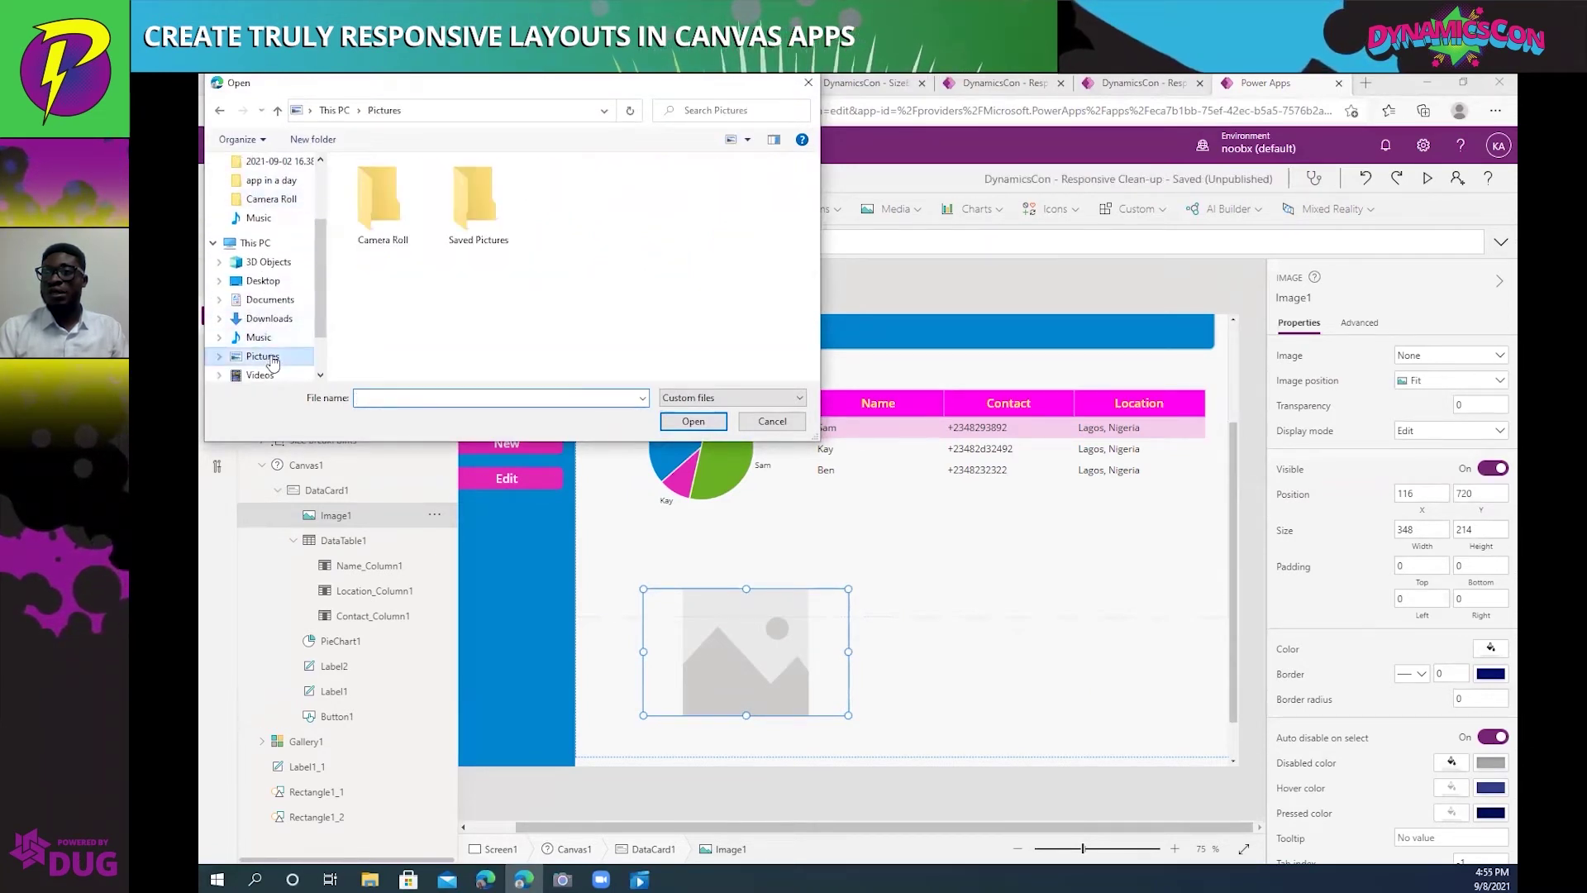
{"action": "double_click", "coordinate": [474, 198]}
{"action": "left_click", "coordinate": [369, 211]}
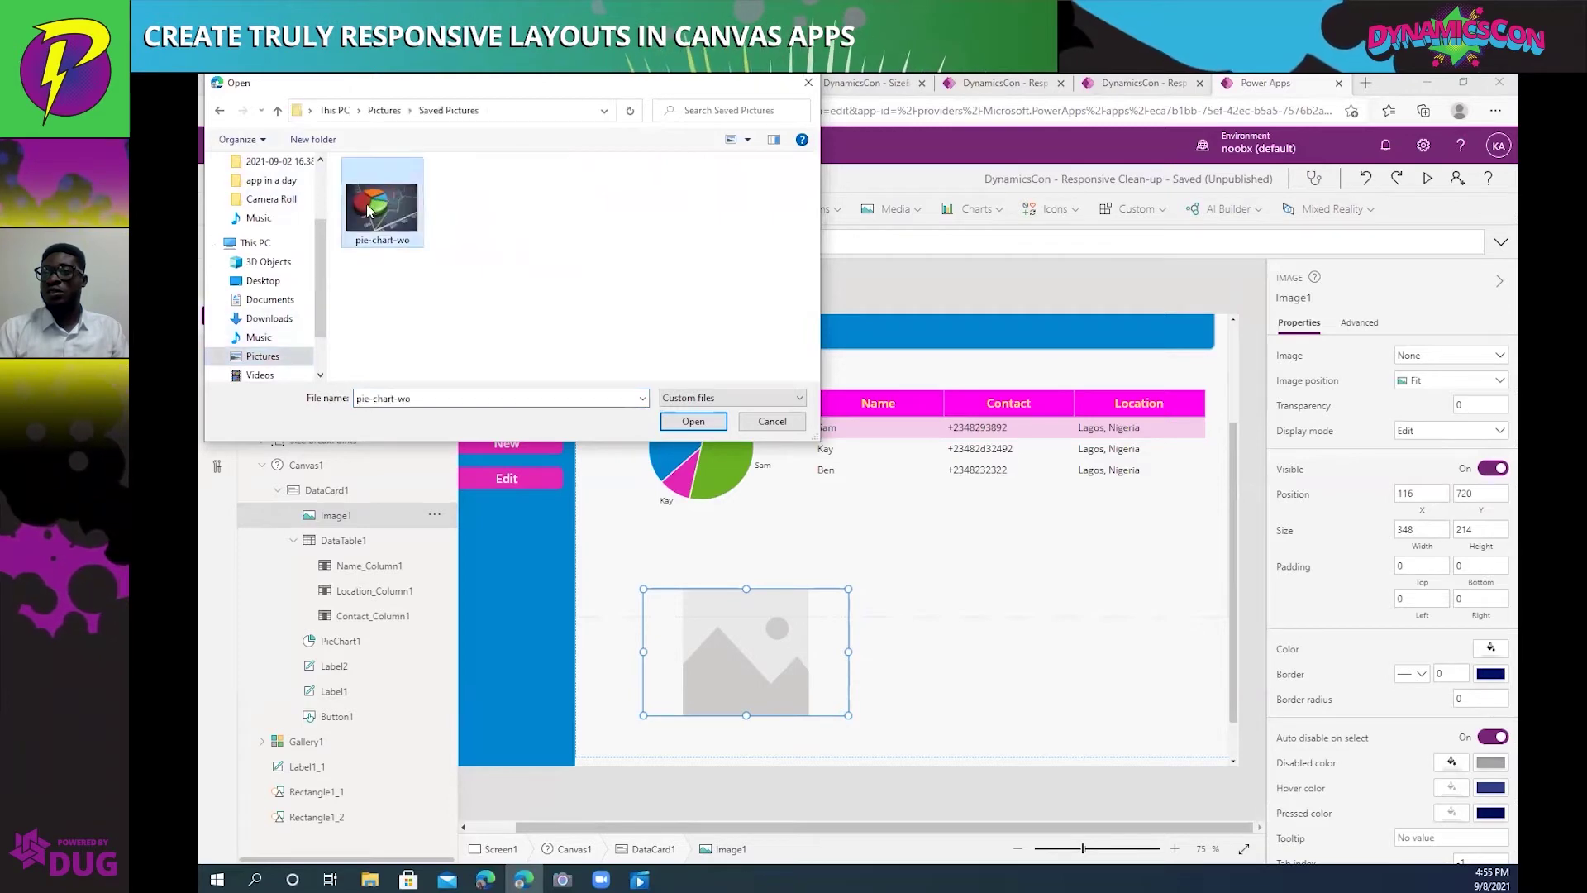
{"action": "left_click", "coordinate": [692, 422]}
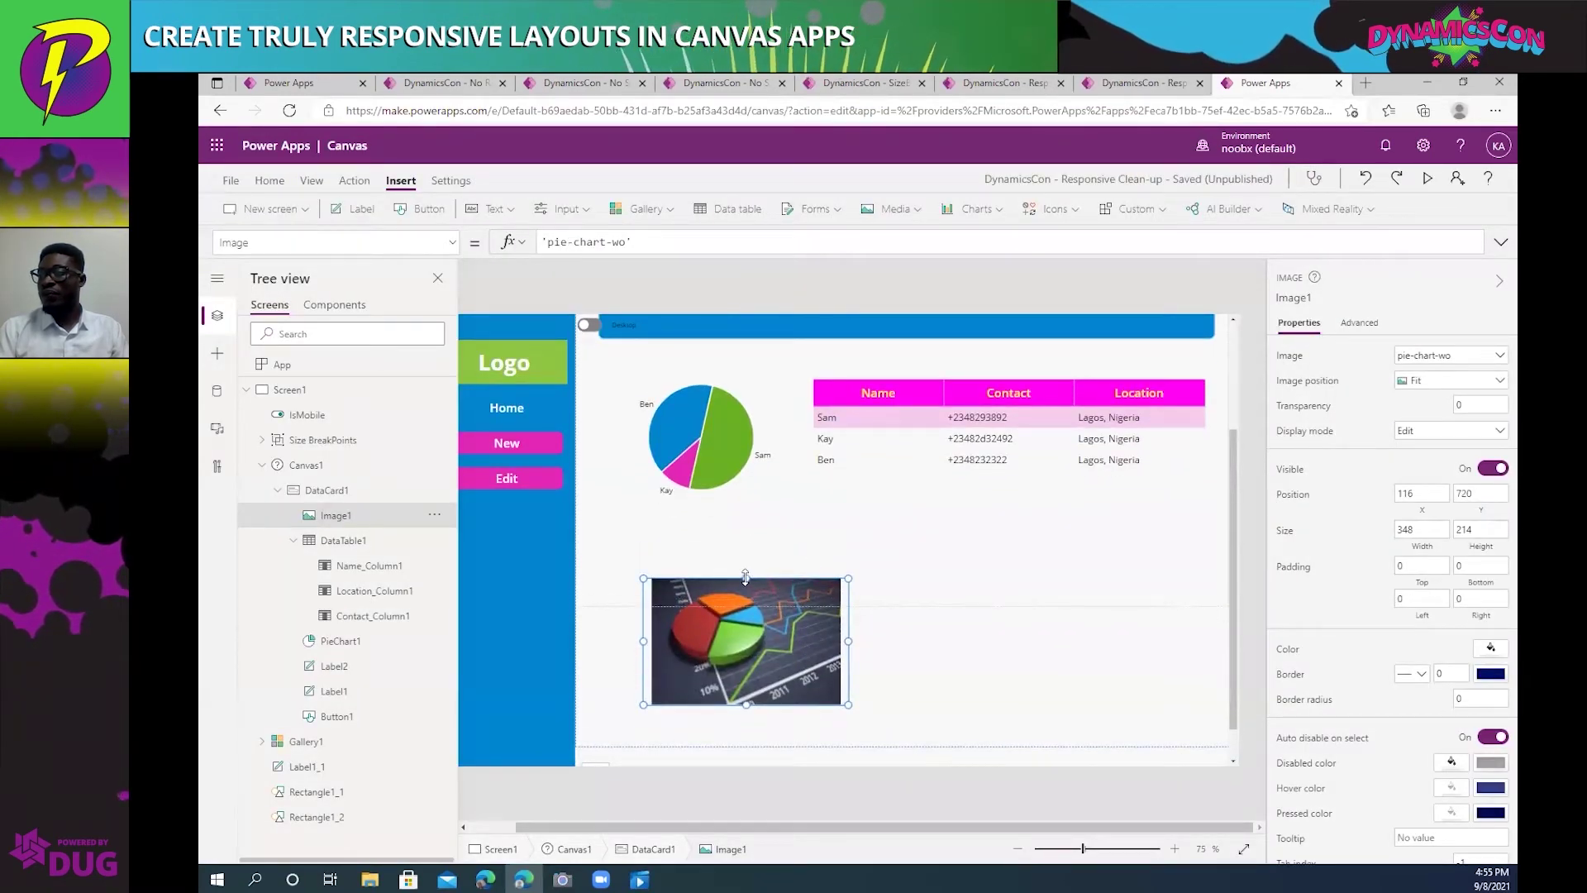
{"action": "left_click_drag", "start_coordinate": [747, 578], "coordinate": [750, 553]}
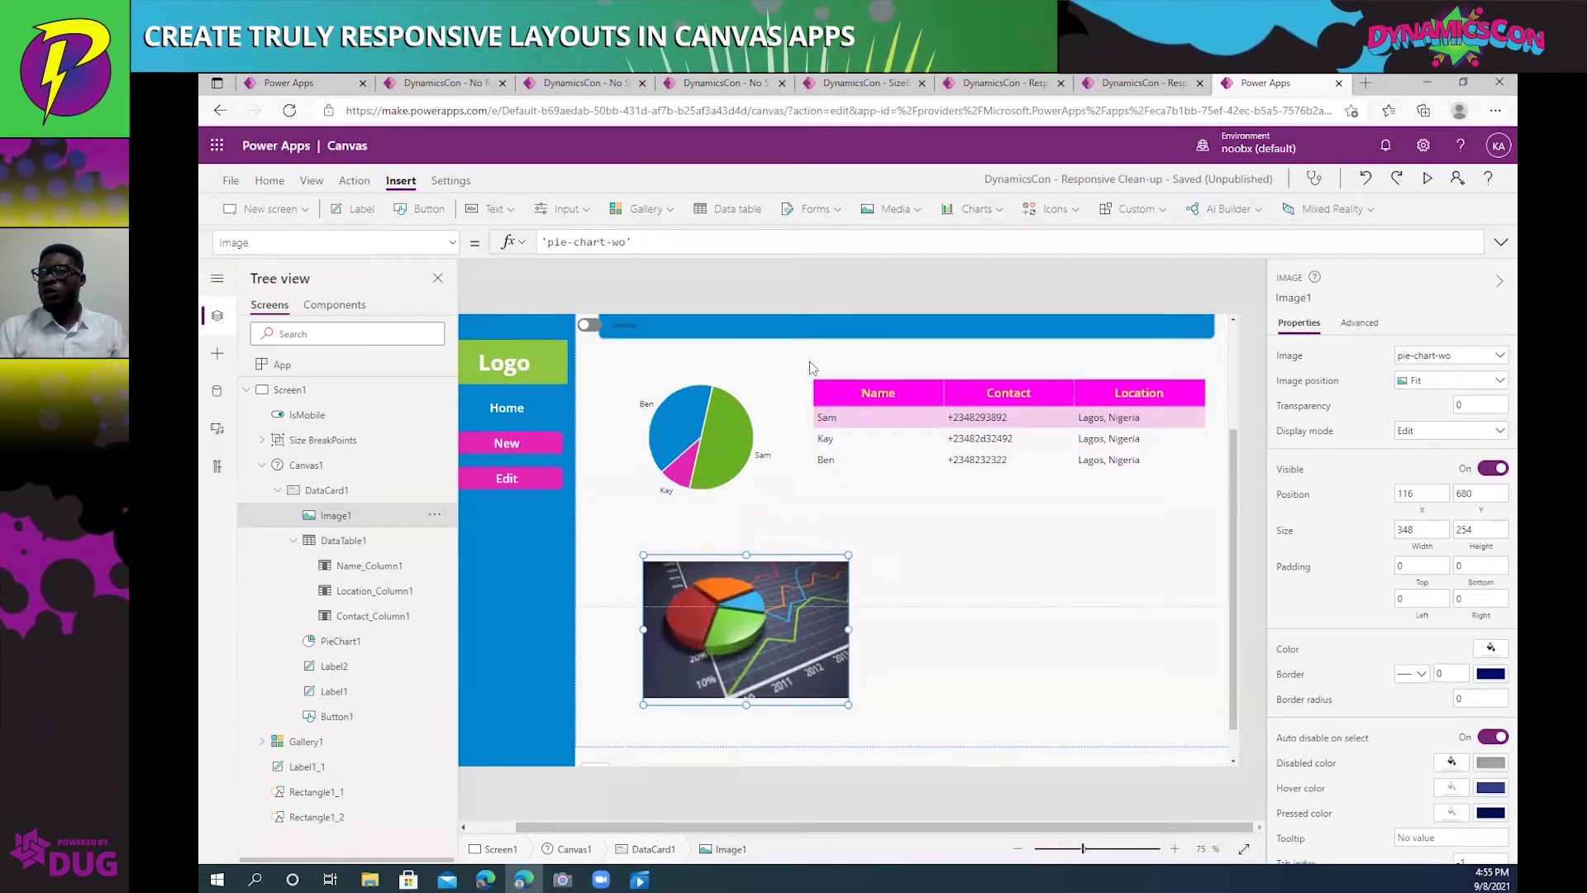
Examine the dashboard card from the welcome banner down to the new image to review how its controls are arranged.
{"action": "scroll", "coordinate": [831, 415], "scroll_direction": "up", "scroll_amount": 2}
{"action": "scroll", "coordinate": [830, 416], "scroll_direction": "down", "scroll_amount": 2}
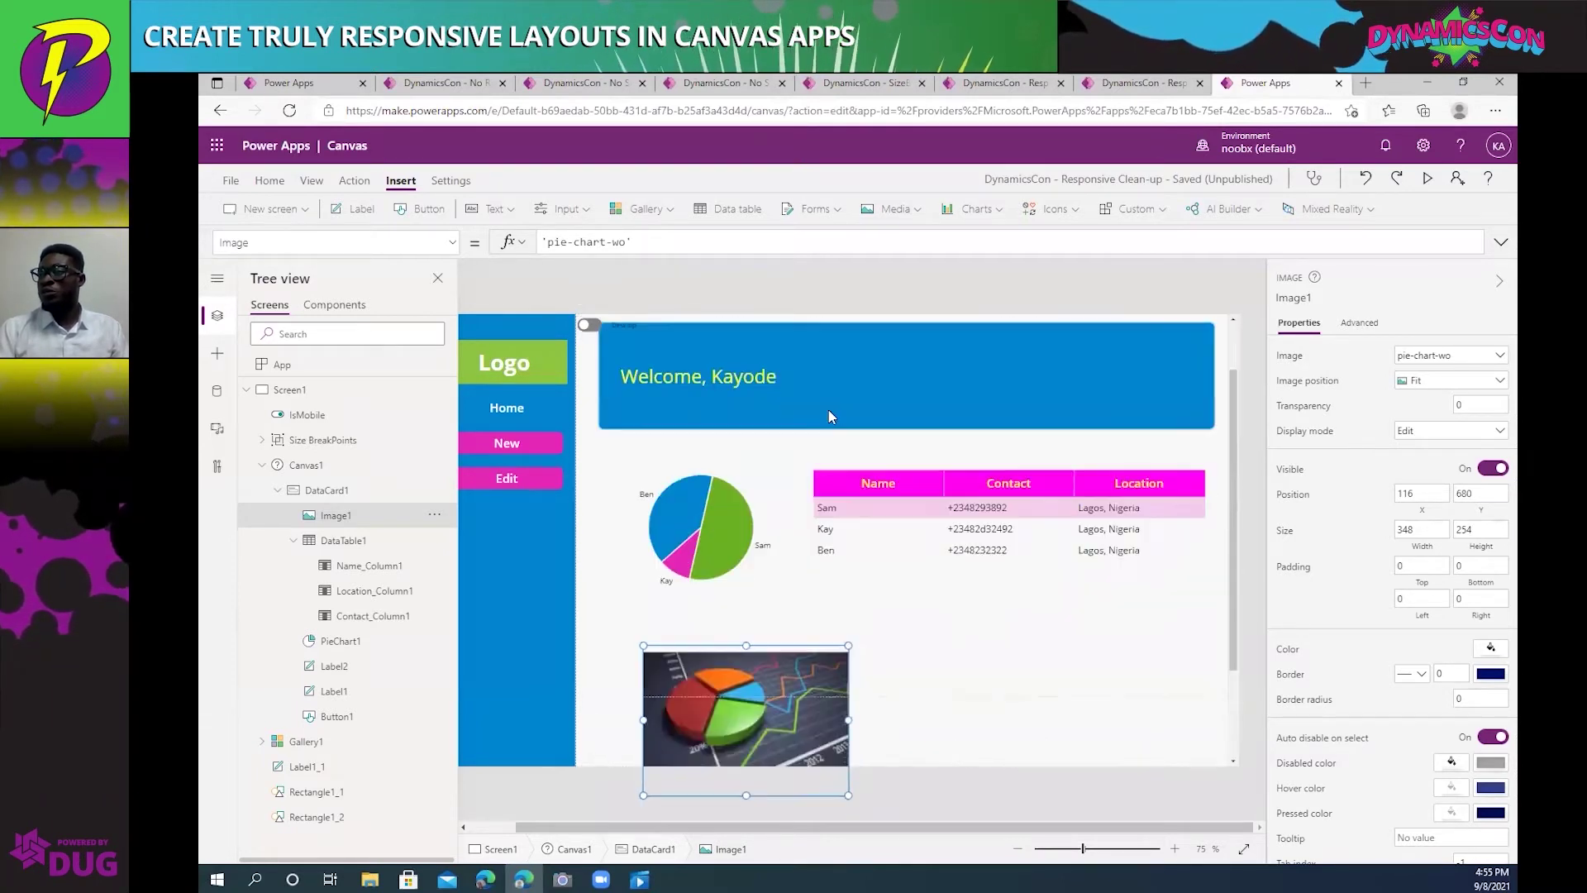
{"action": "scroll", "coordinate": [831, 416], "scroll_direction": "down", "scroll_amount": 1}
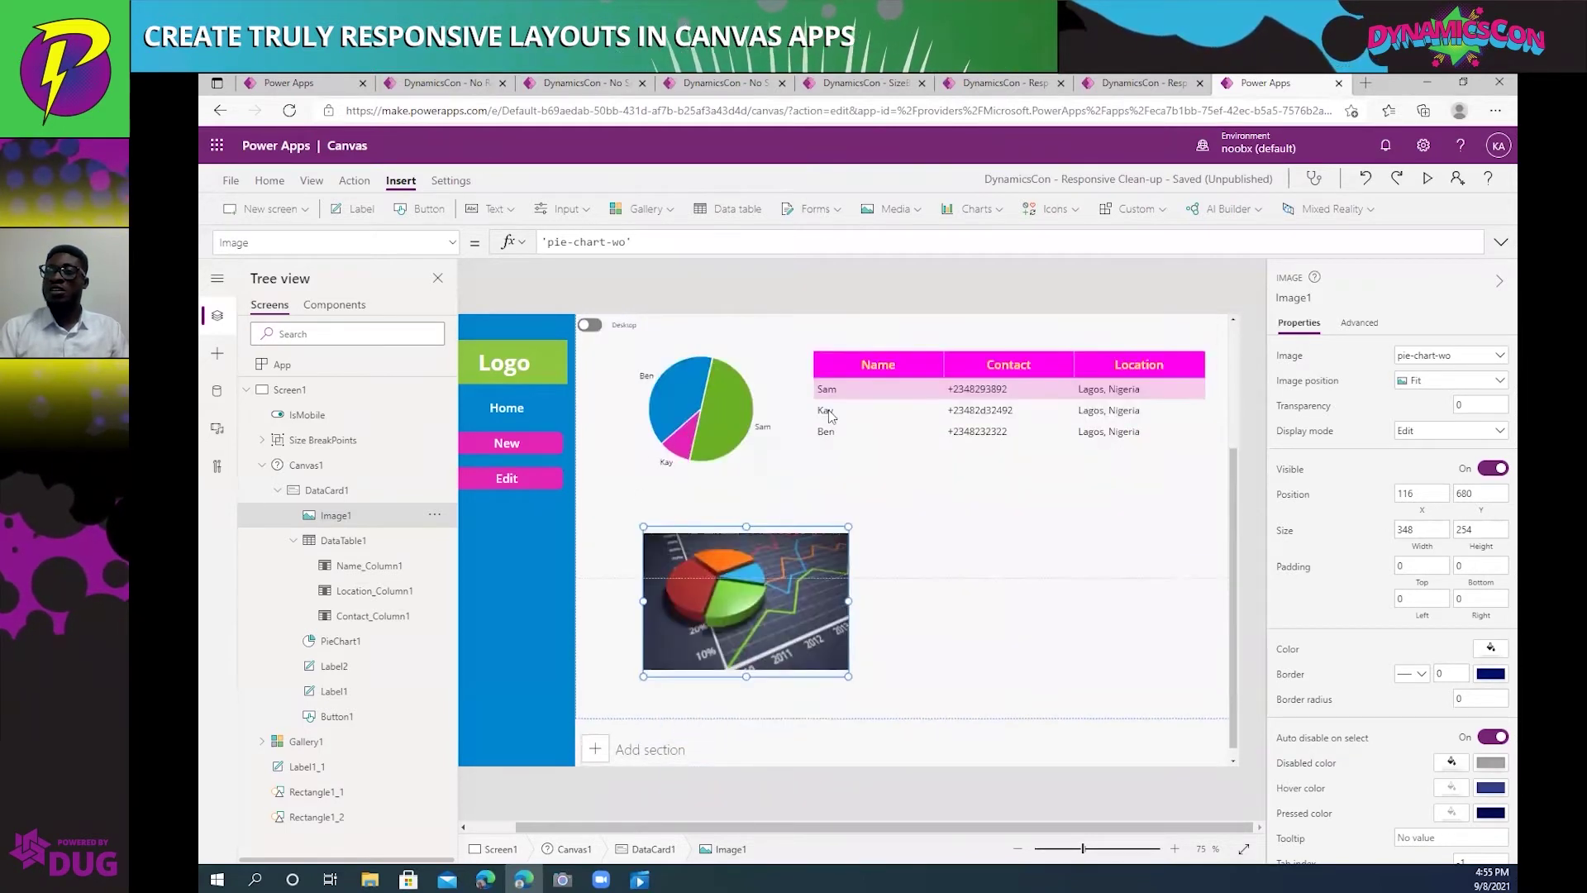
{"action": "scroll", "coordinate": [883, 487], "scroll_direction": "up", "scroll_amount": 2}
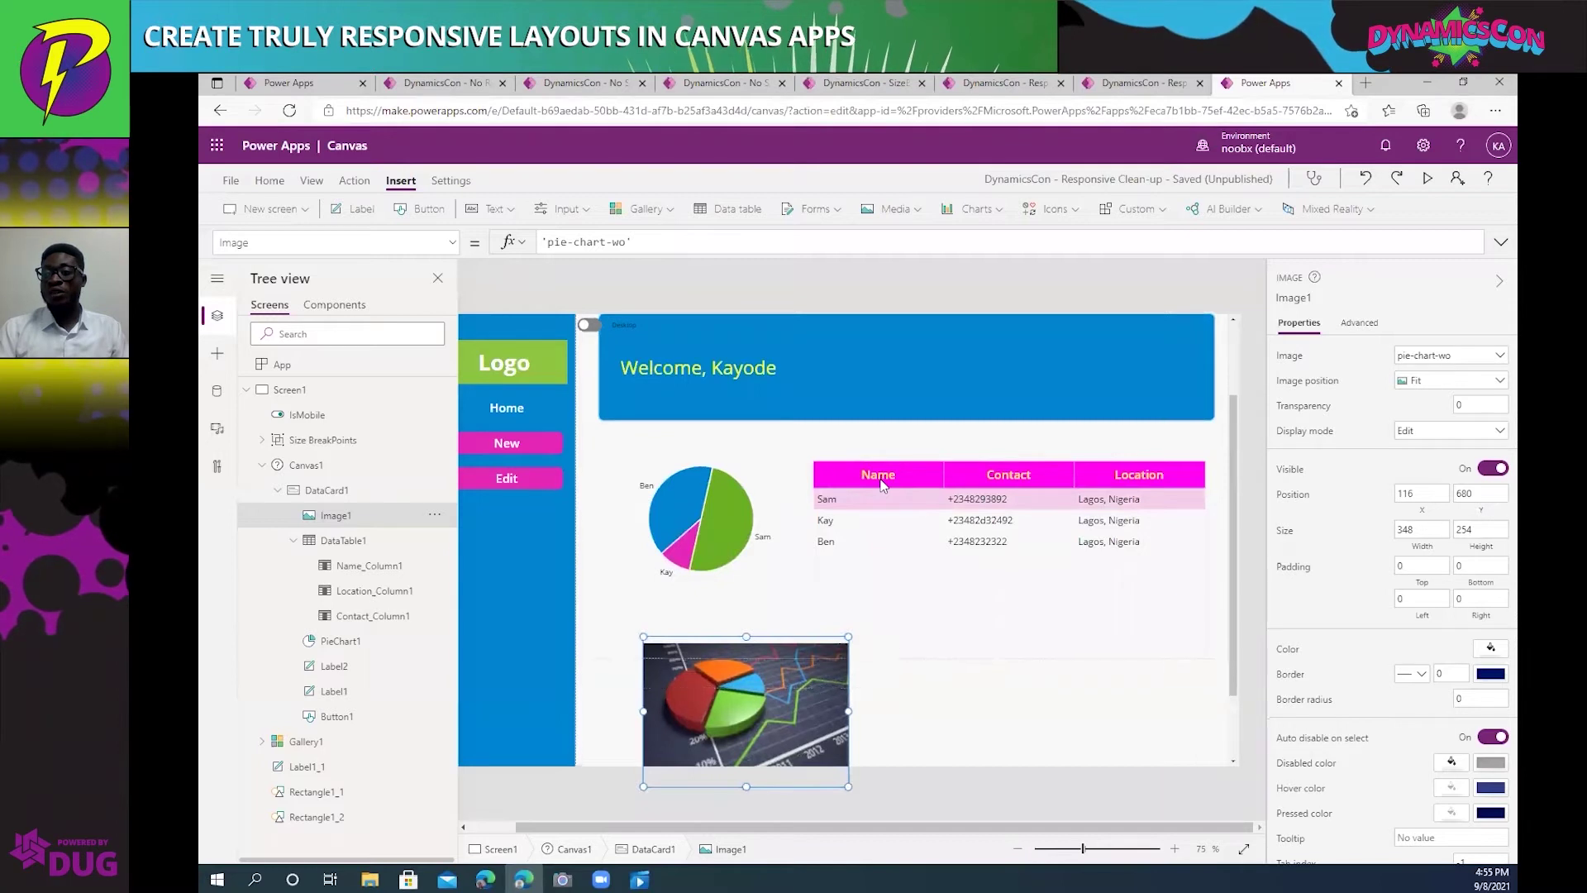
{"action": "scroll", "coordinate": [883, 486], "scroll_direction": "down", "scroll_amount": 1}
{"action": "scroll", "coordinate": [883, 486], "scroll_direction": "down", "scroll_amount": 1}
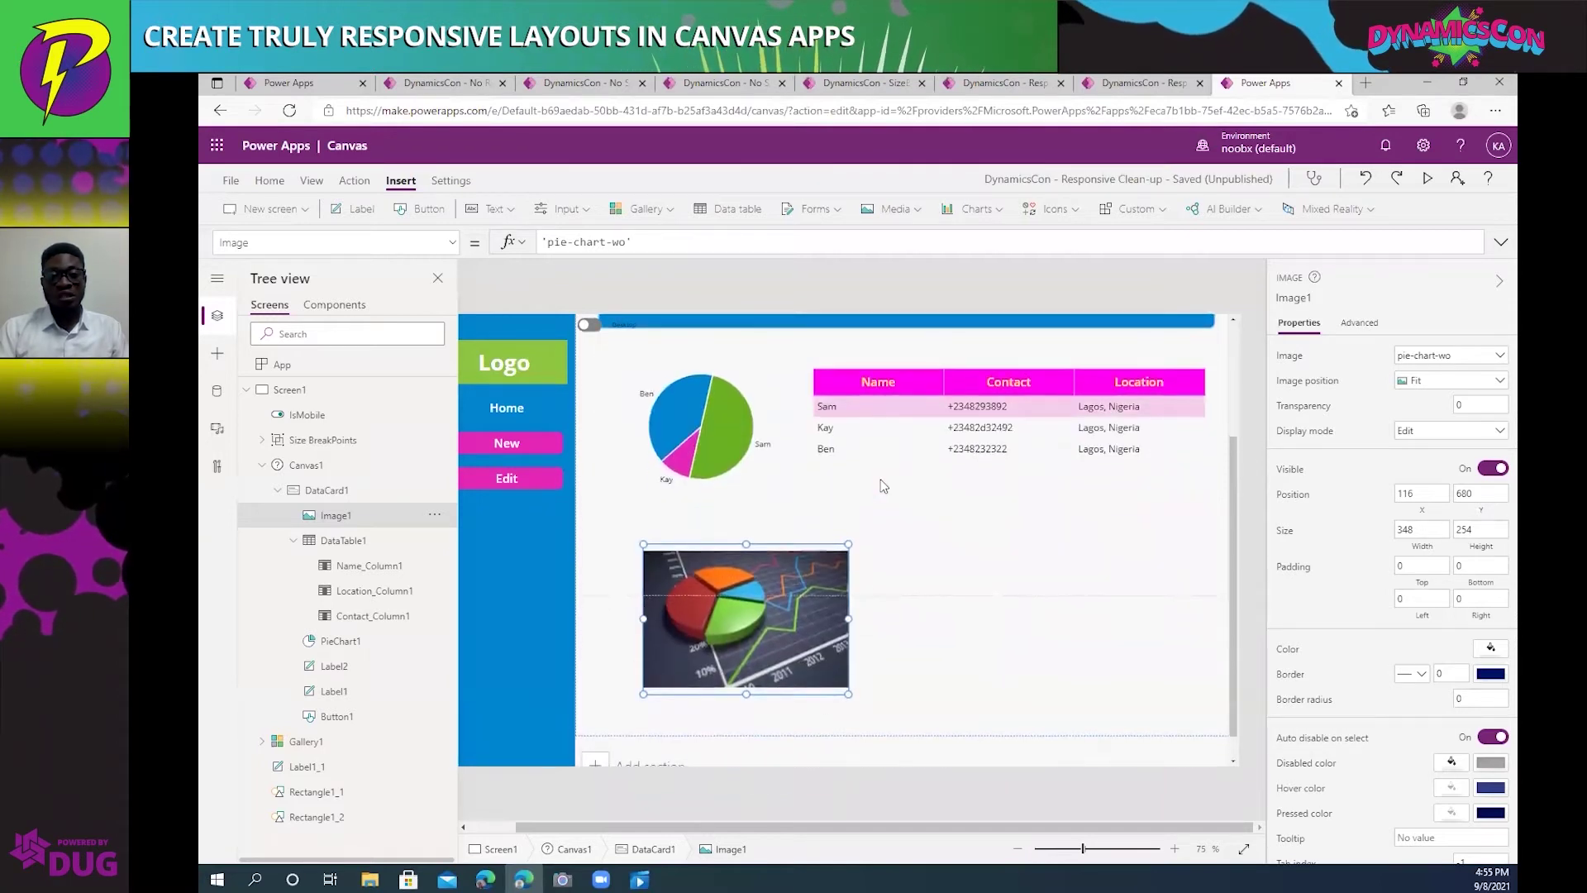
{"action": "scroll", "coordinate": [883, 486], "scroll_direction": "up", "scroll_amount": 1}
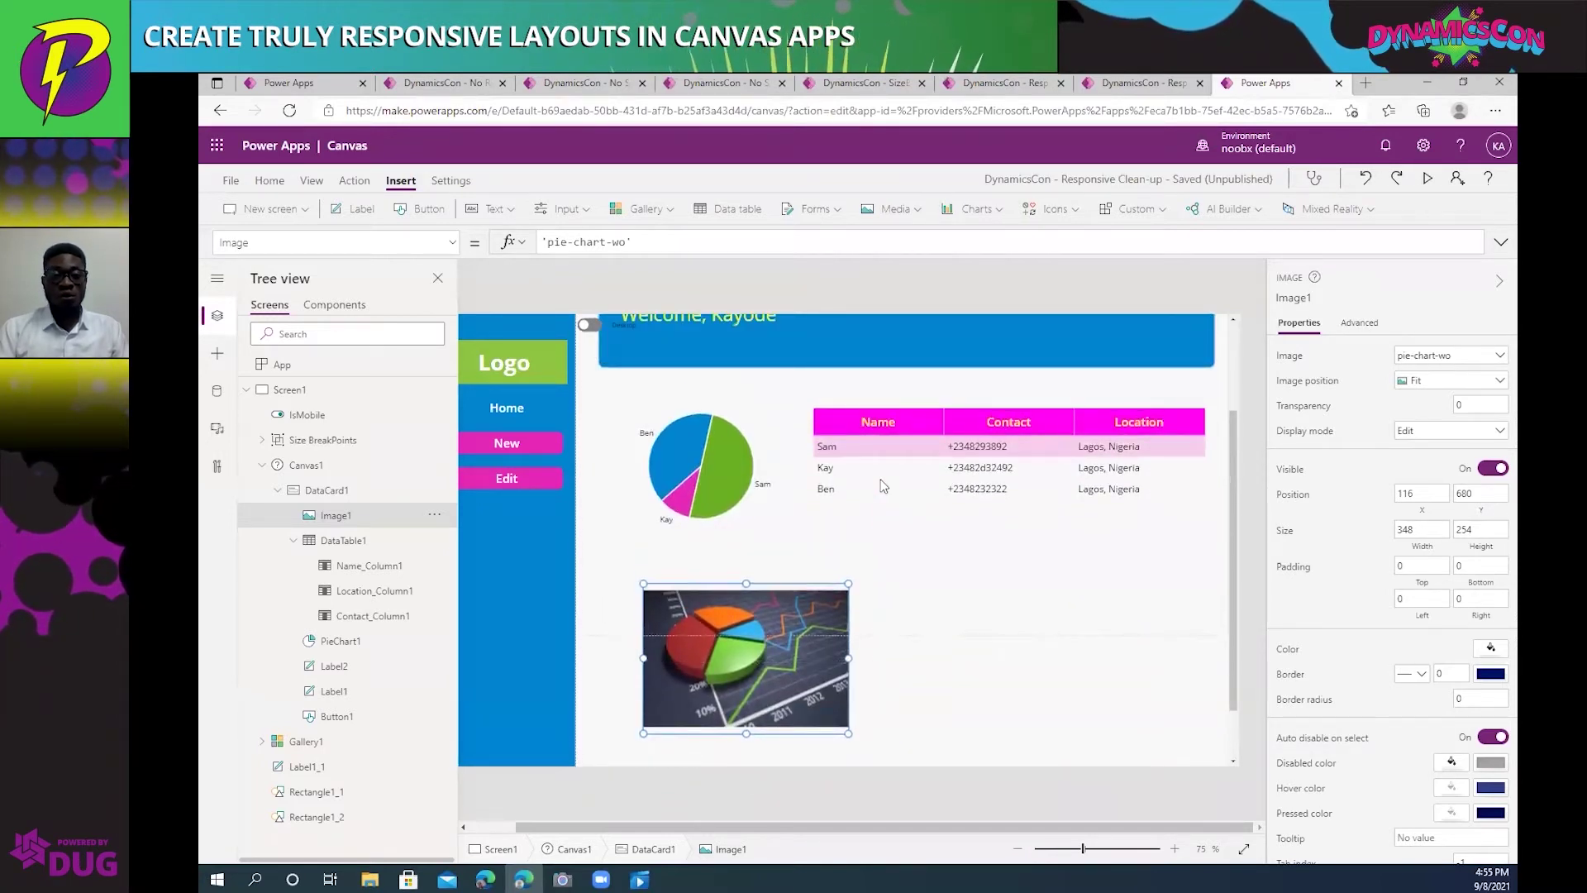
{"action": "scroll", "coordinate": [883, 486], "scroll_direction": "down", "scroll_amount": 1}
{"action": "scroll", "coordinate": [883, 486], "scroll_direction": "down", "scroll_amount": 1}
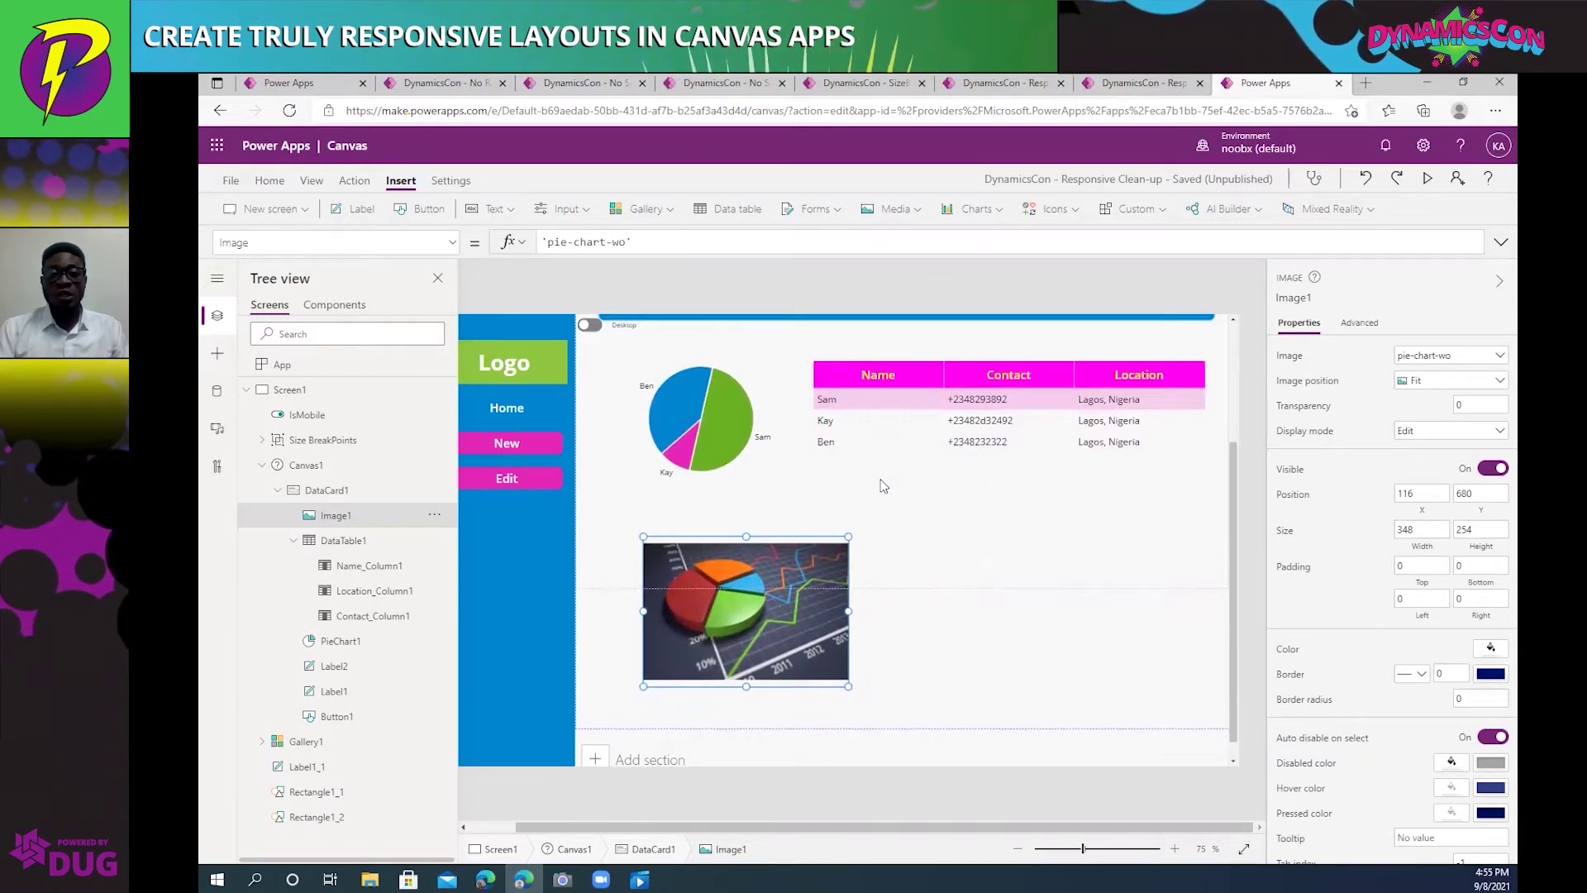
{"action": "scroll", "coordinate": [883, 487], "scroll_direction": "down", "scroll_amount": 1}
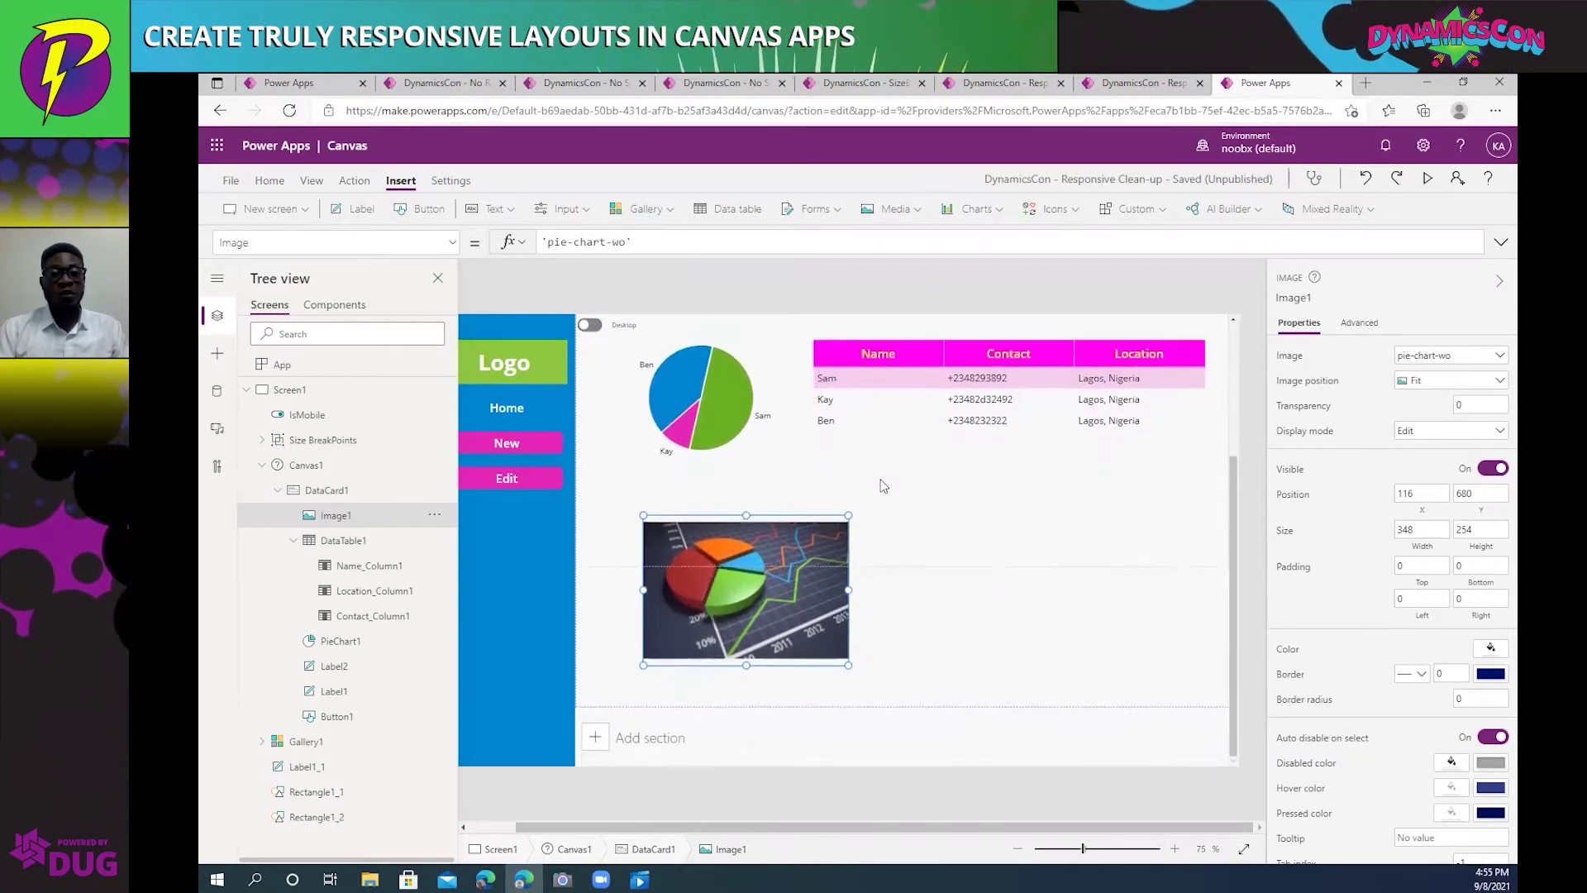
{"action": "scroll", "coordinate": [883, 486], "scroll_direction": "up", "scroll_amount": 1}
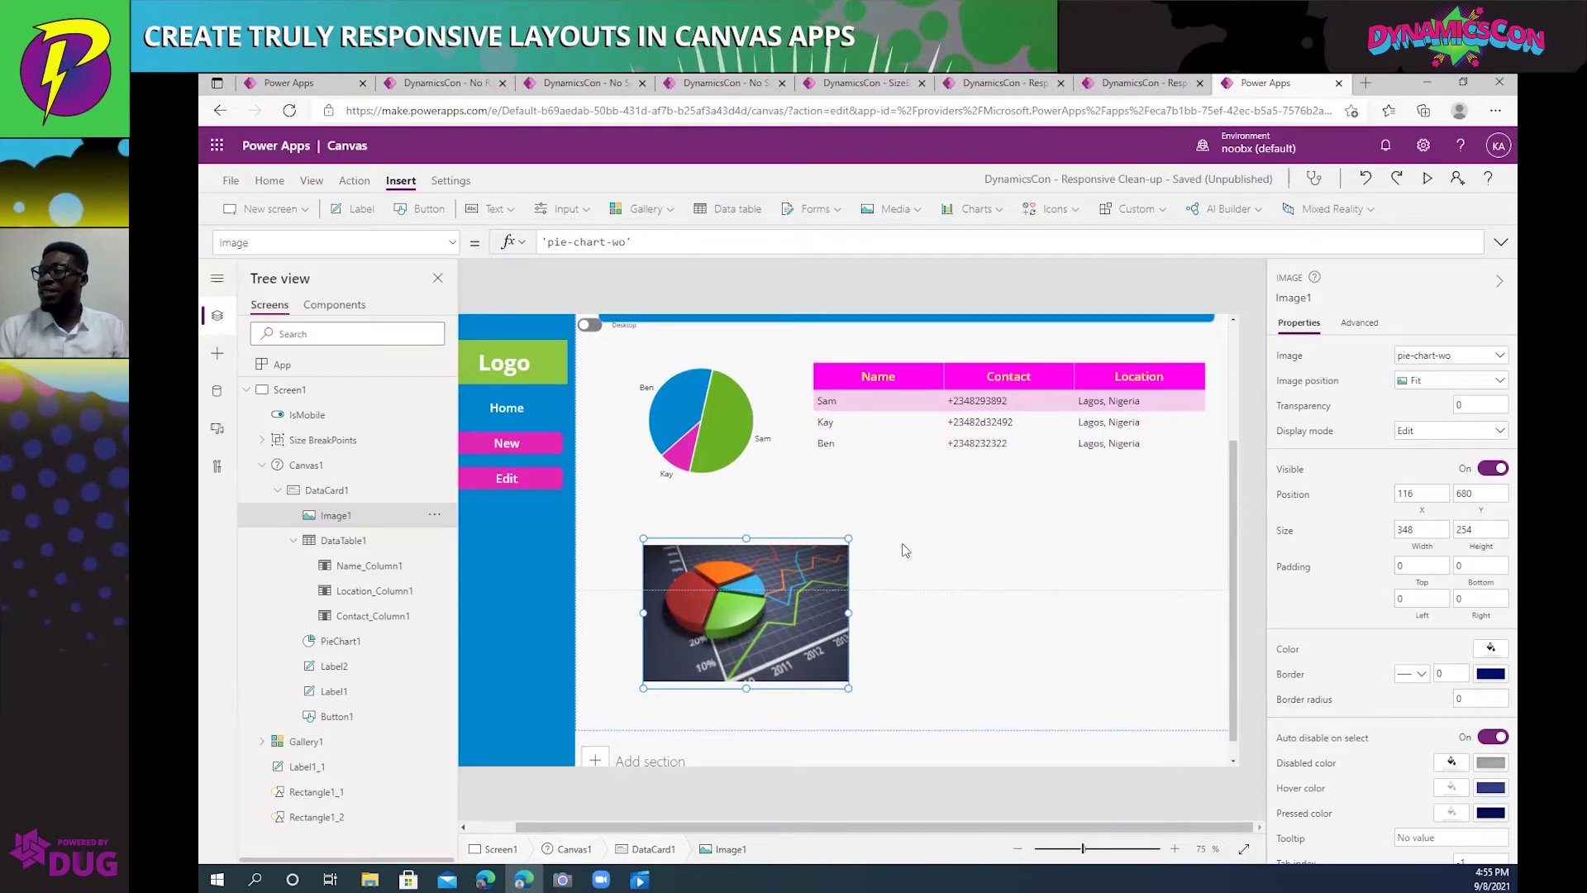
{"action": "scroll", "coordinate": [781, 610], "scroll_direction": "down", "scroll_amount": 1}
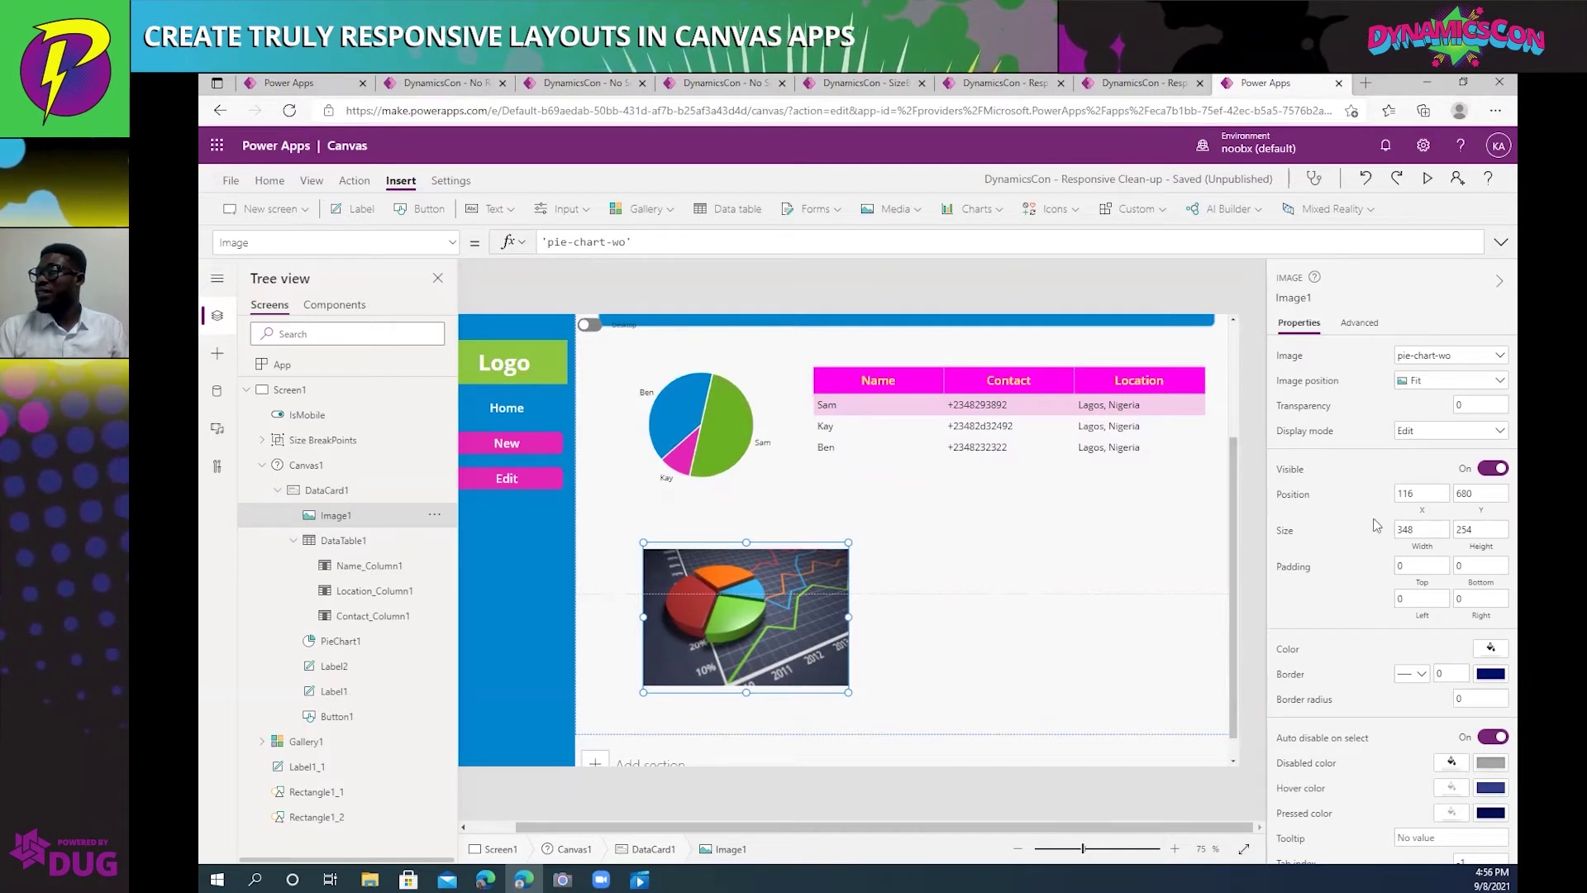
Wrap Image1's X value in an If formula that uses IsMobile.Value as the condition, followed by a comma and 116.
{"action": "left_click", "coordinate": [1422, 513]}
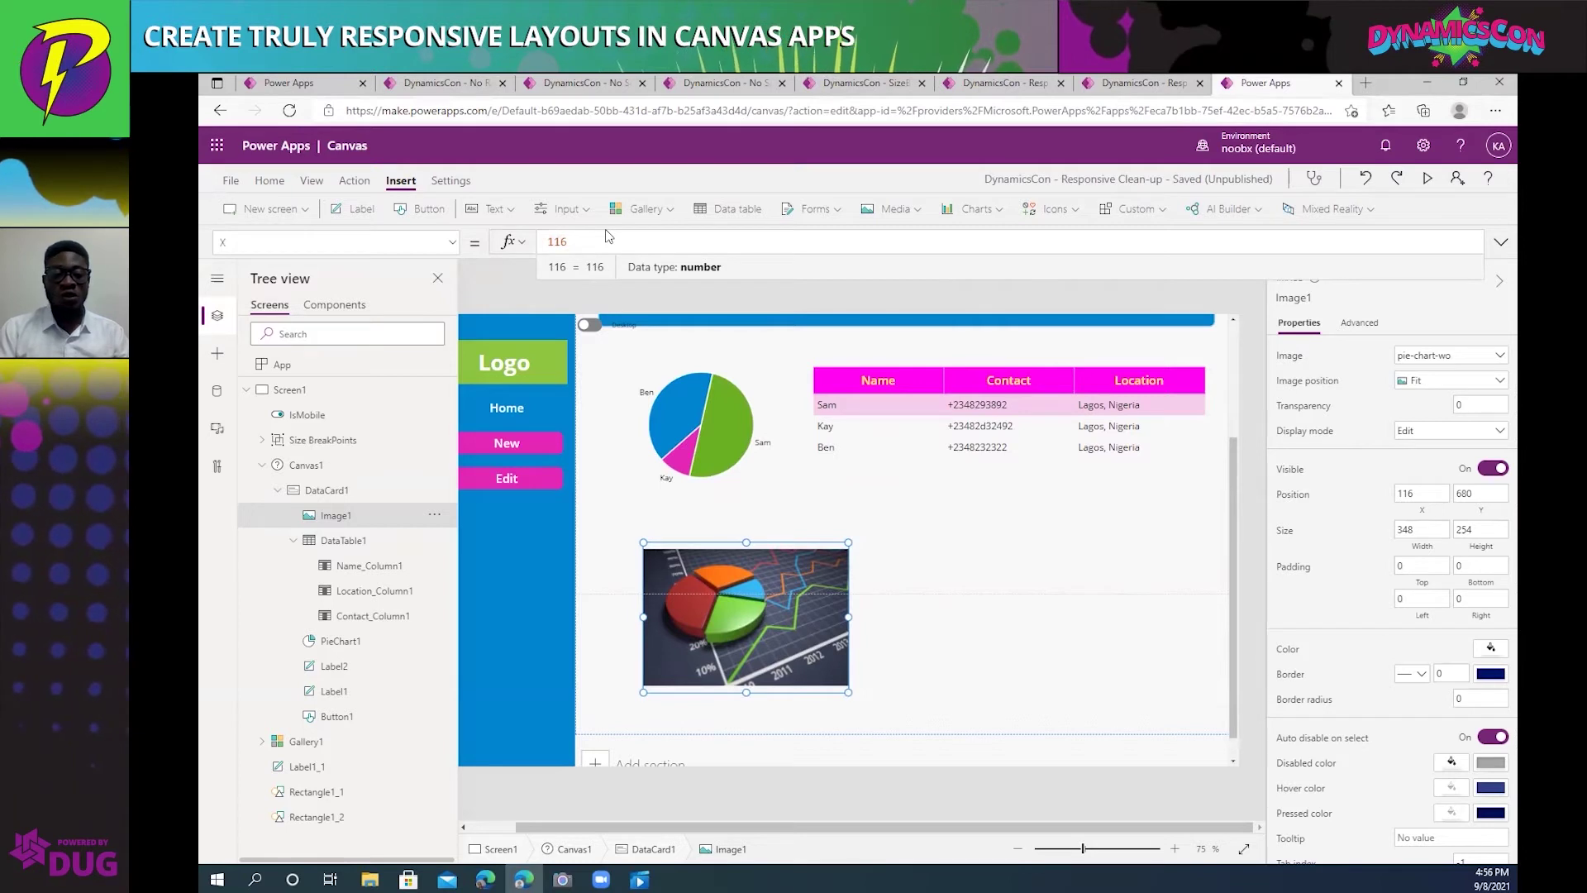
{"action": "type", "text": "f( "}
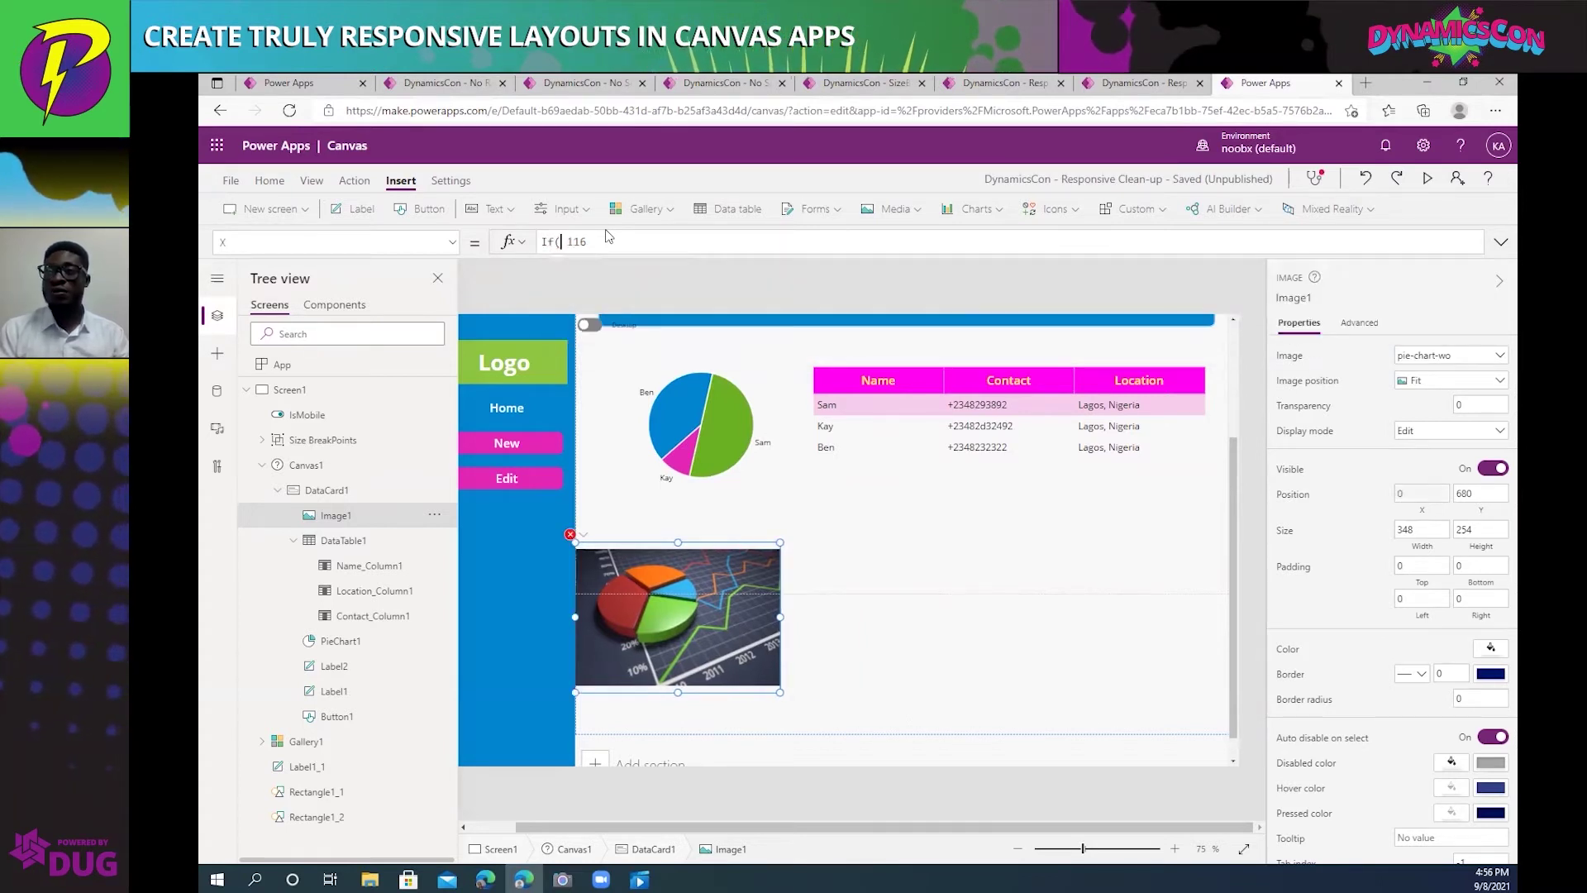
{"action": "type", "text": "Ismo"}
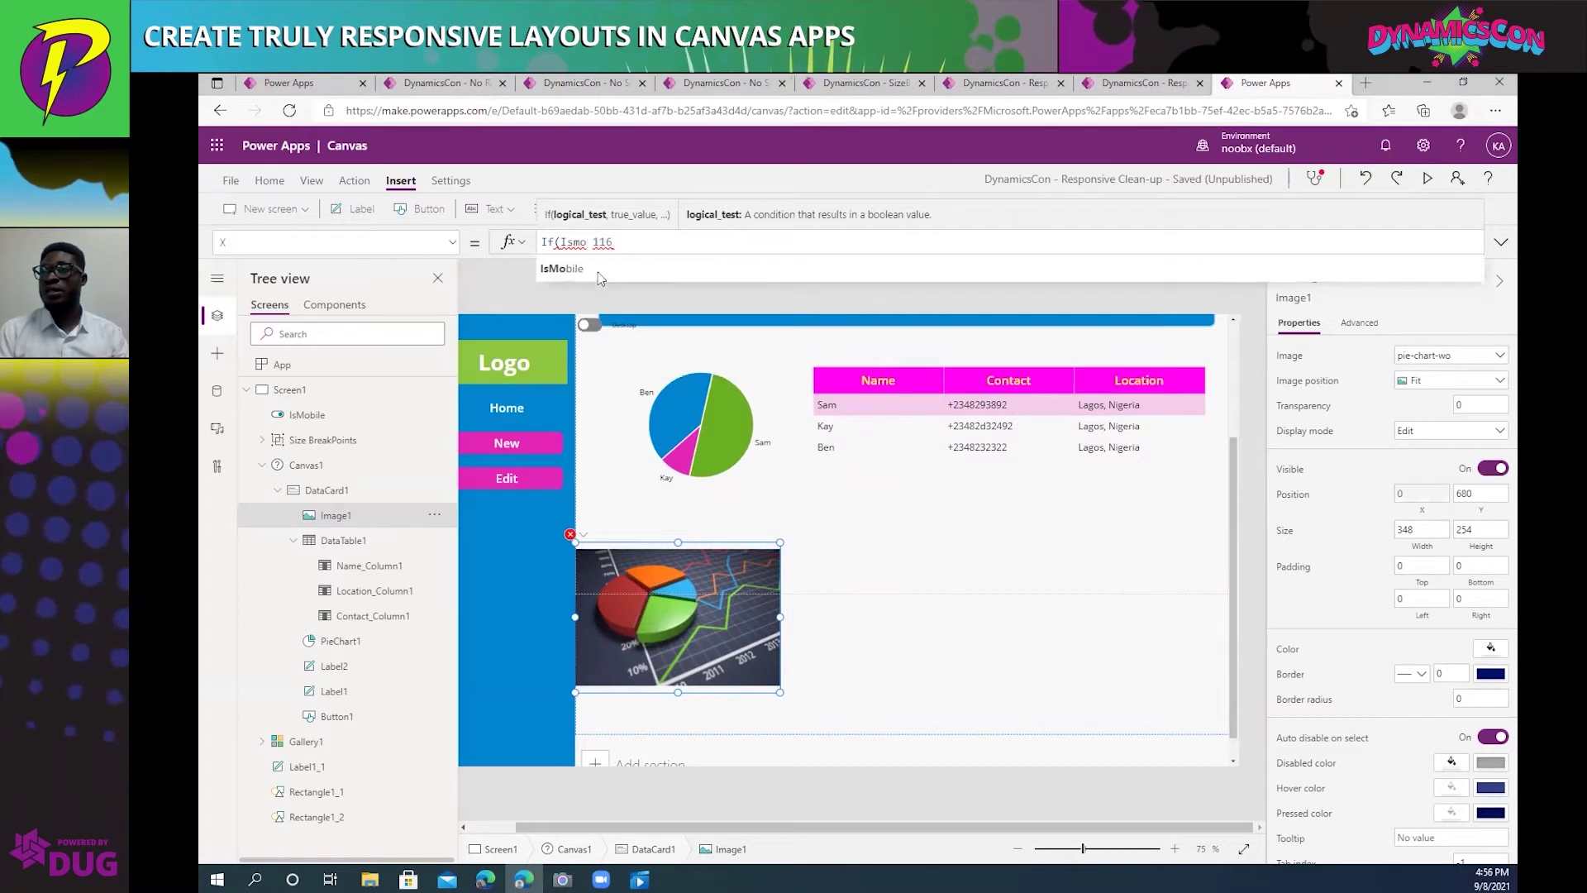
{"action": "key", "text": "Tab"}
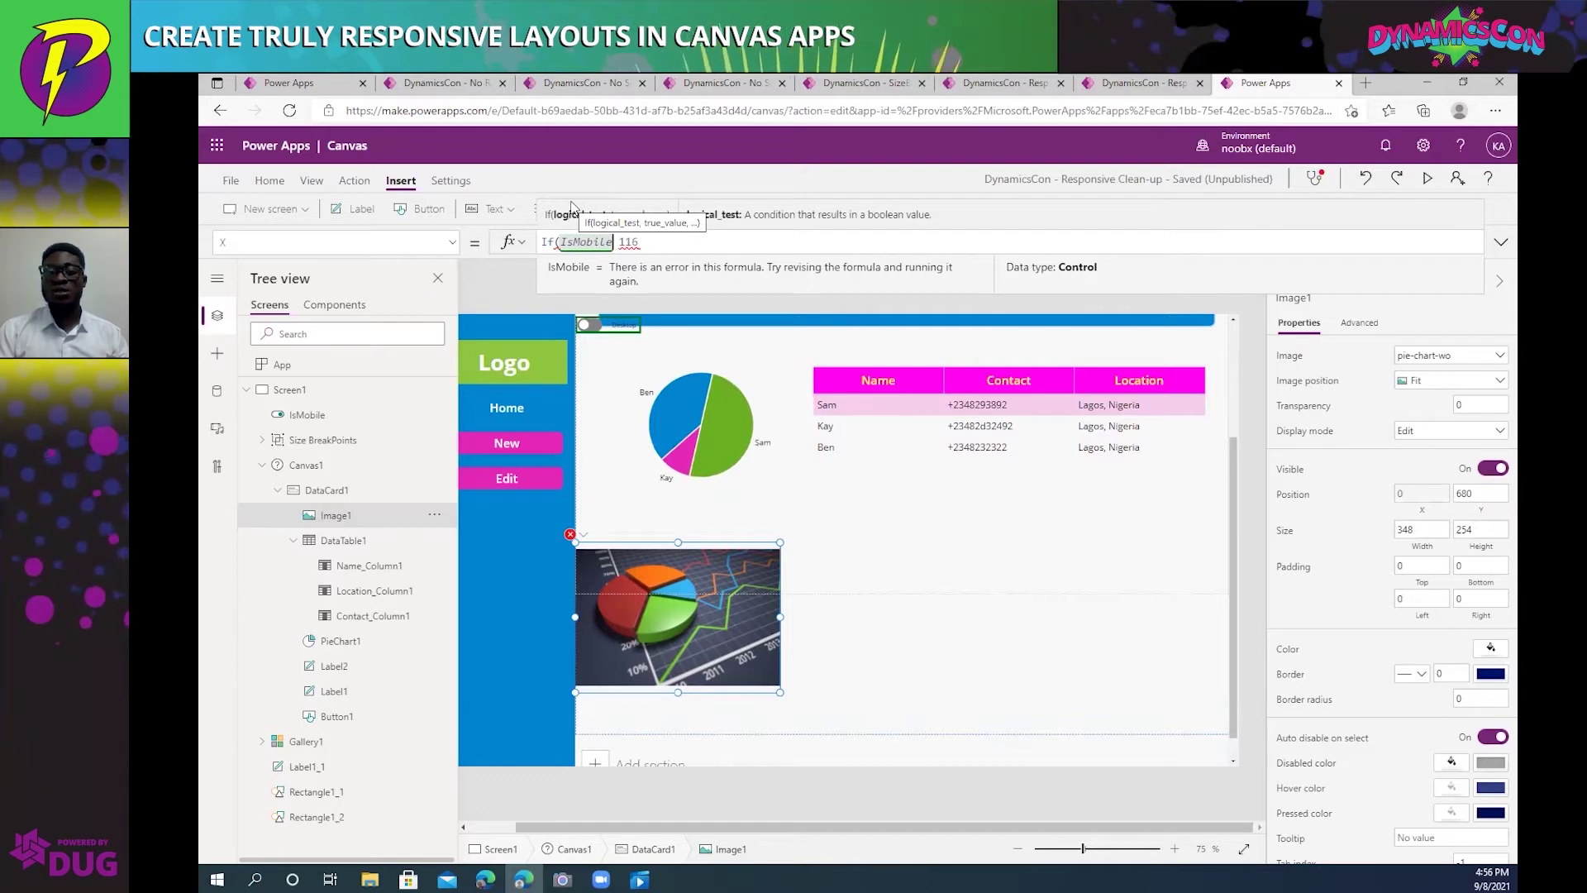
{"action": "type", "text": ".va"}
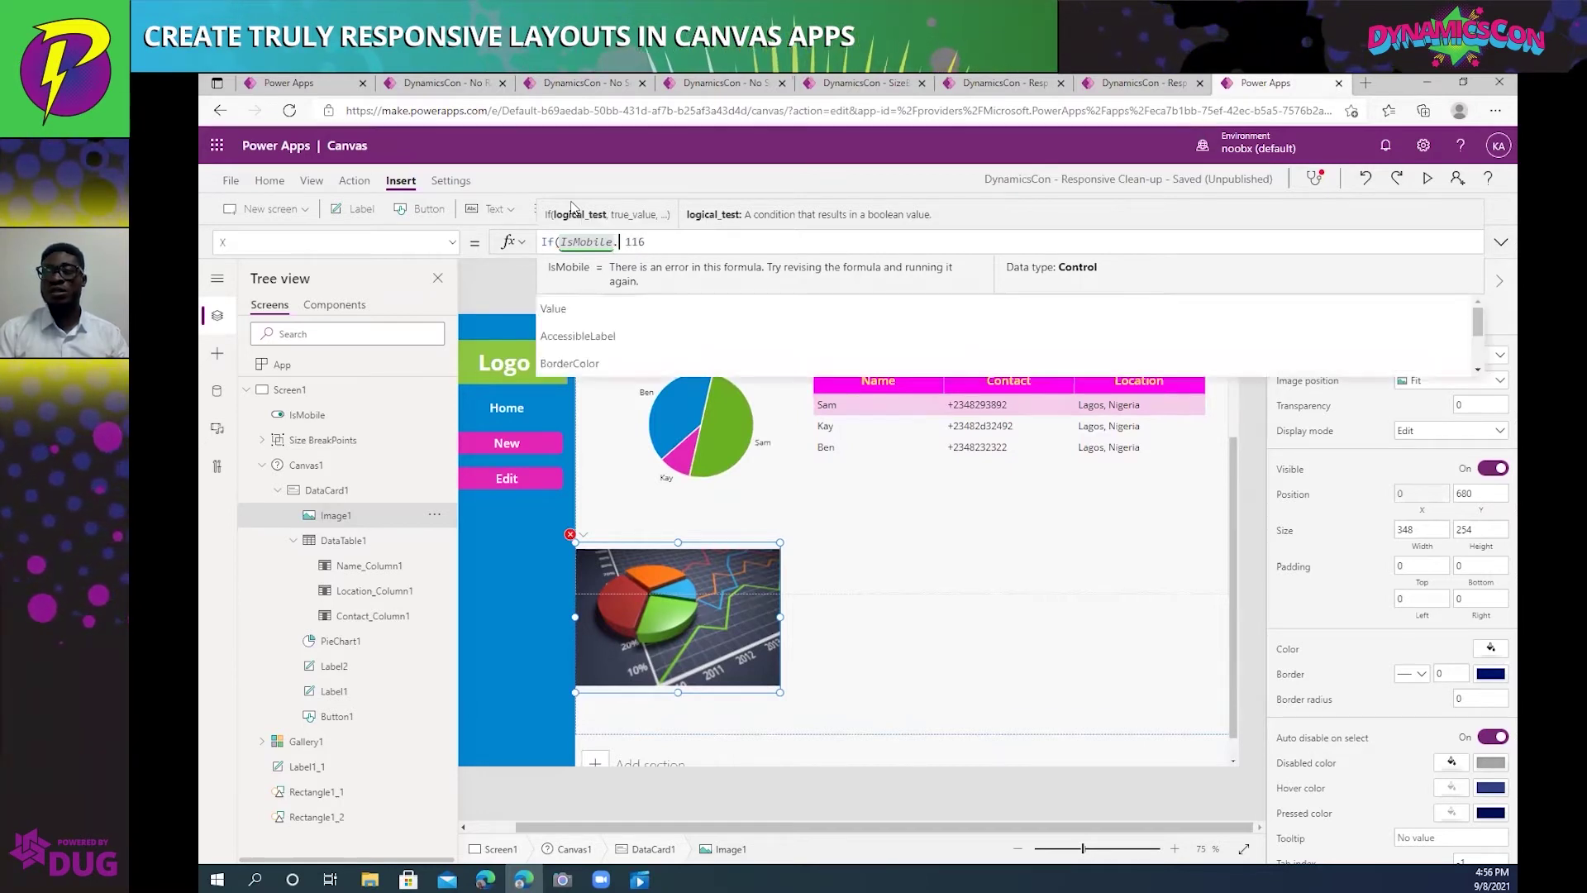
{"action": "type", "text": "lu"}
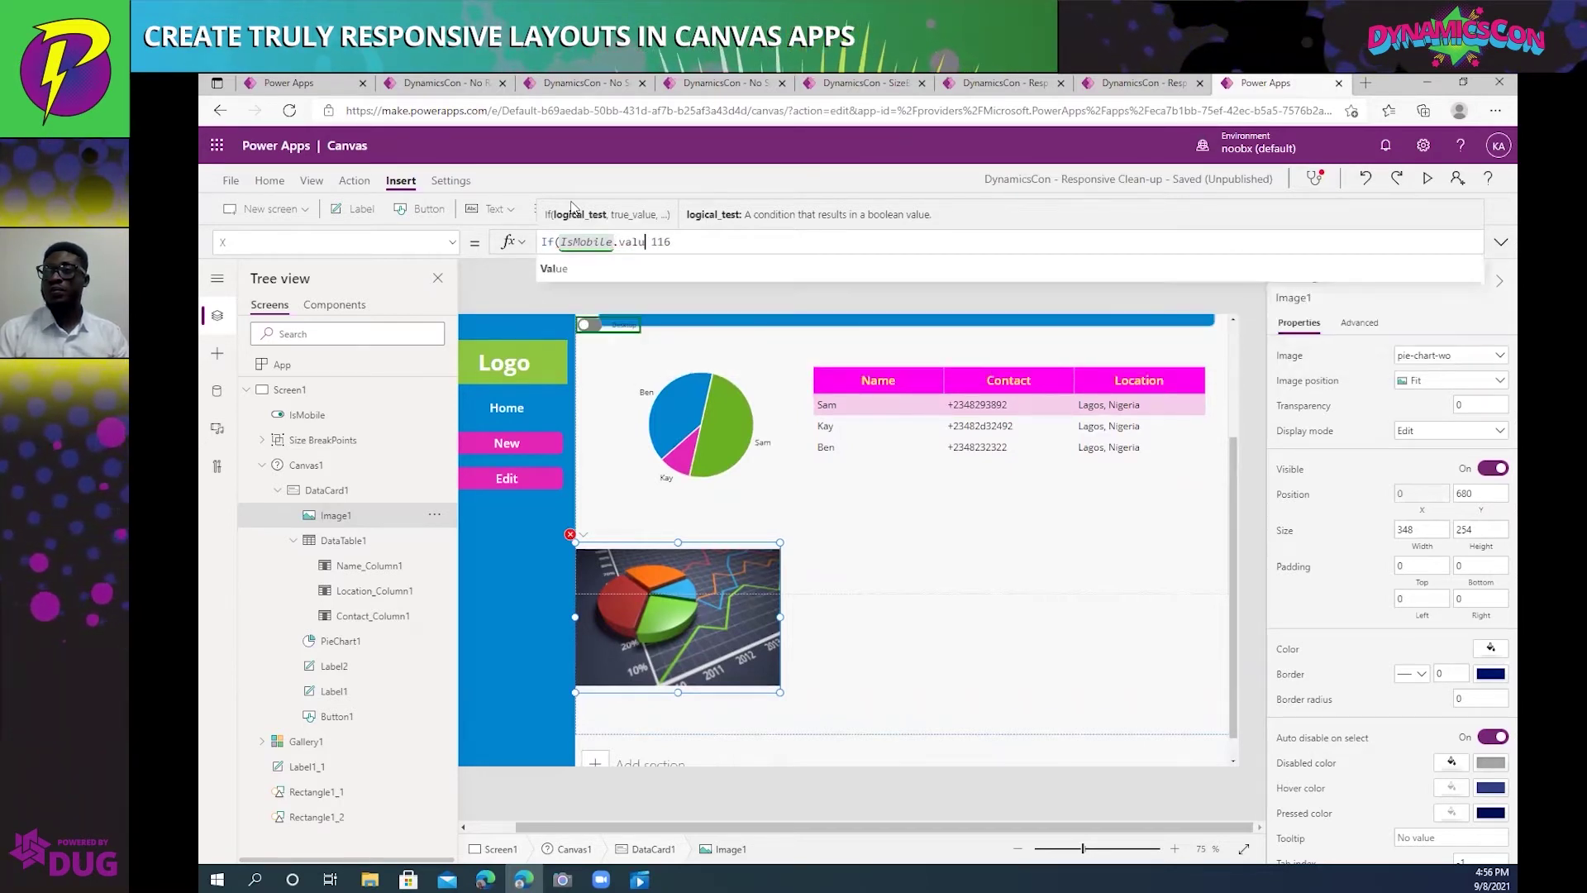
{"action": "left_click", "coordinate": [579, 273]}
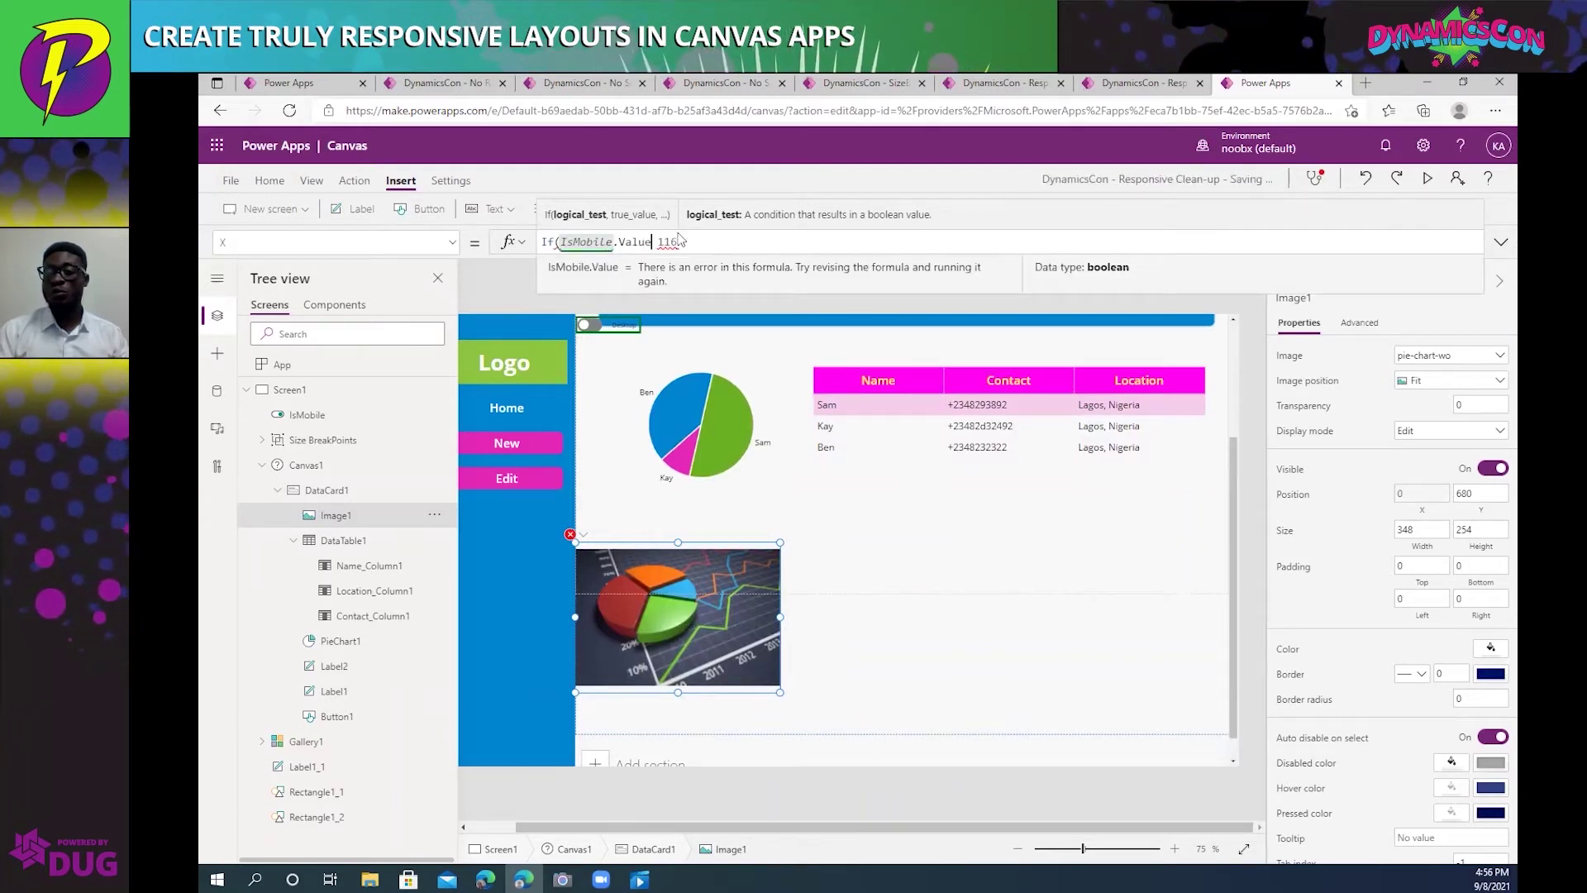
{"action": "type", "text": ","}
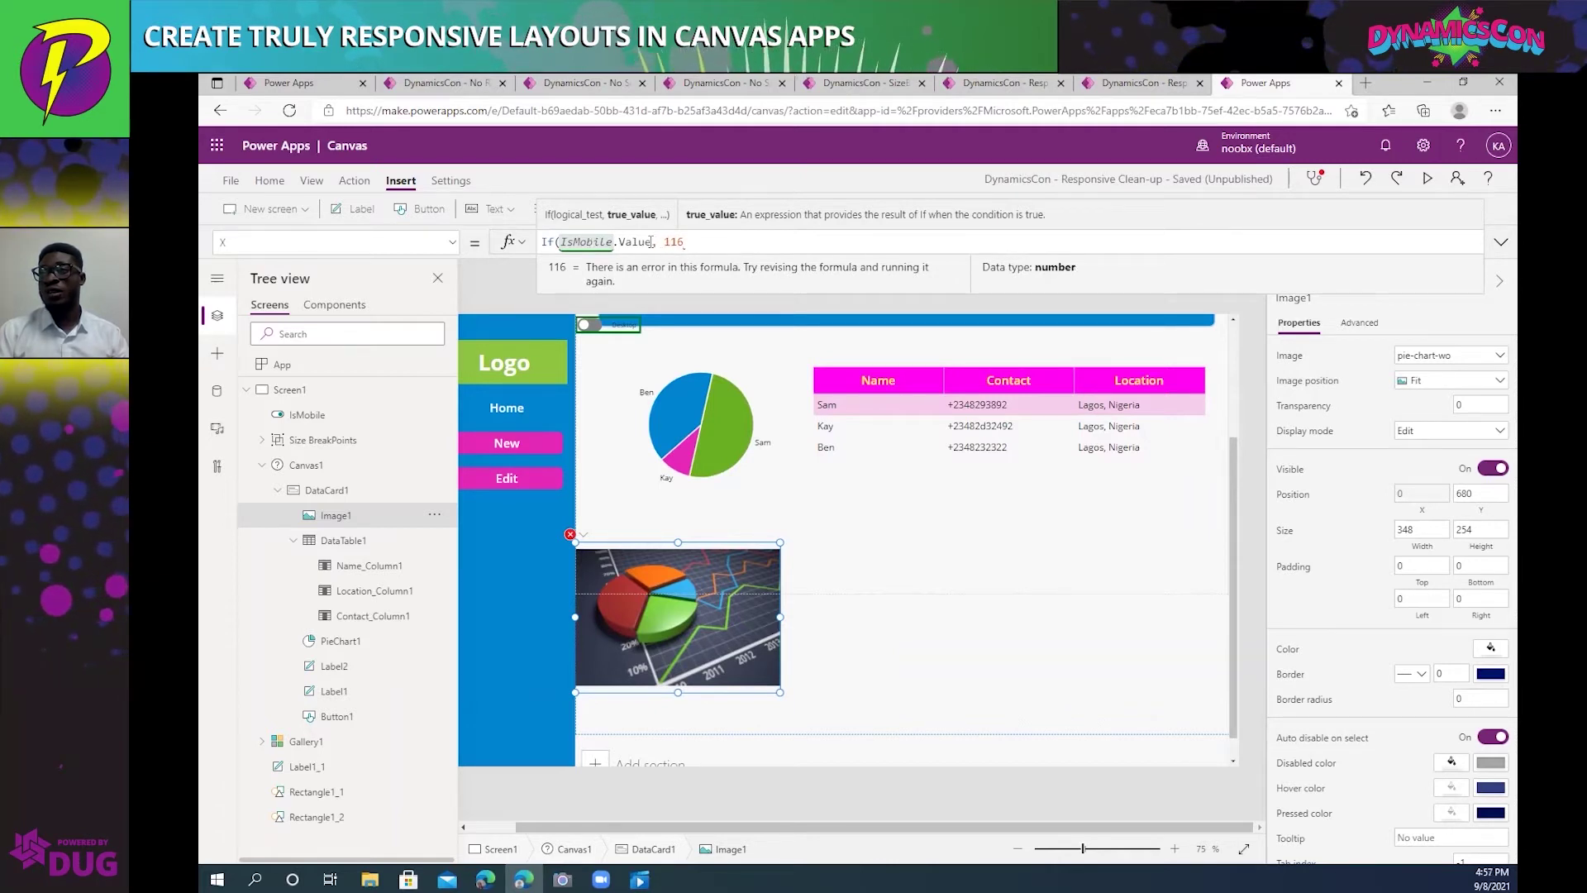
Try an explicit = true comparison after IsMobile.Value in the X formula, and remove it from the condition.
{"action": "left_click", "coordinate": [652, 242]}
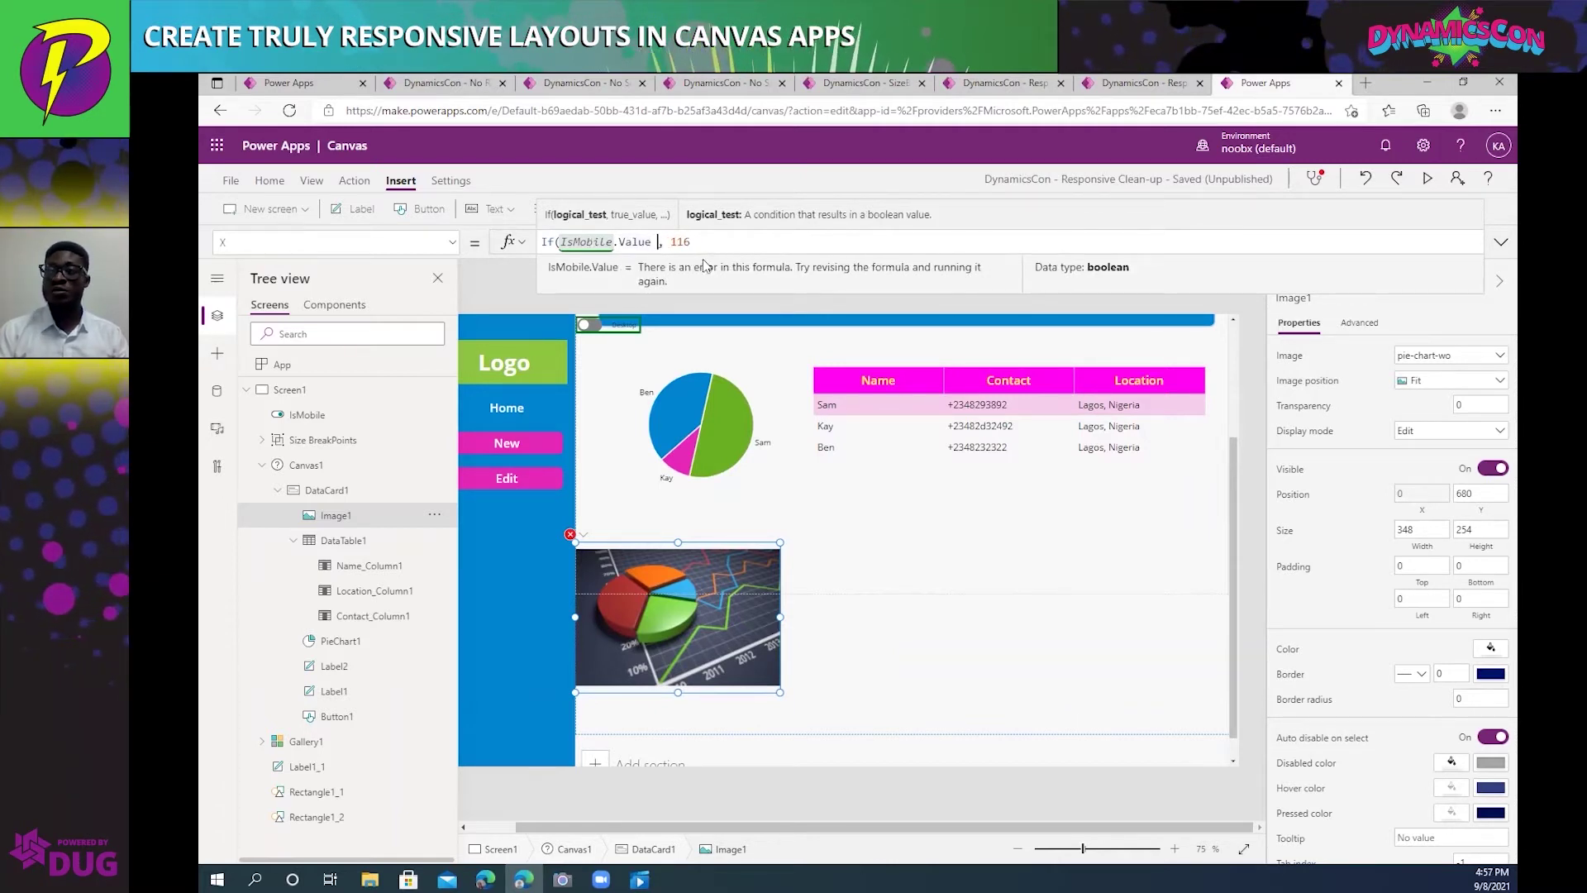
{"action": "type", "text": "= t"}
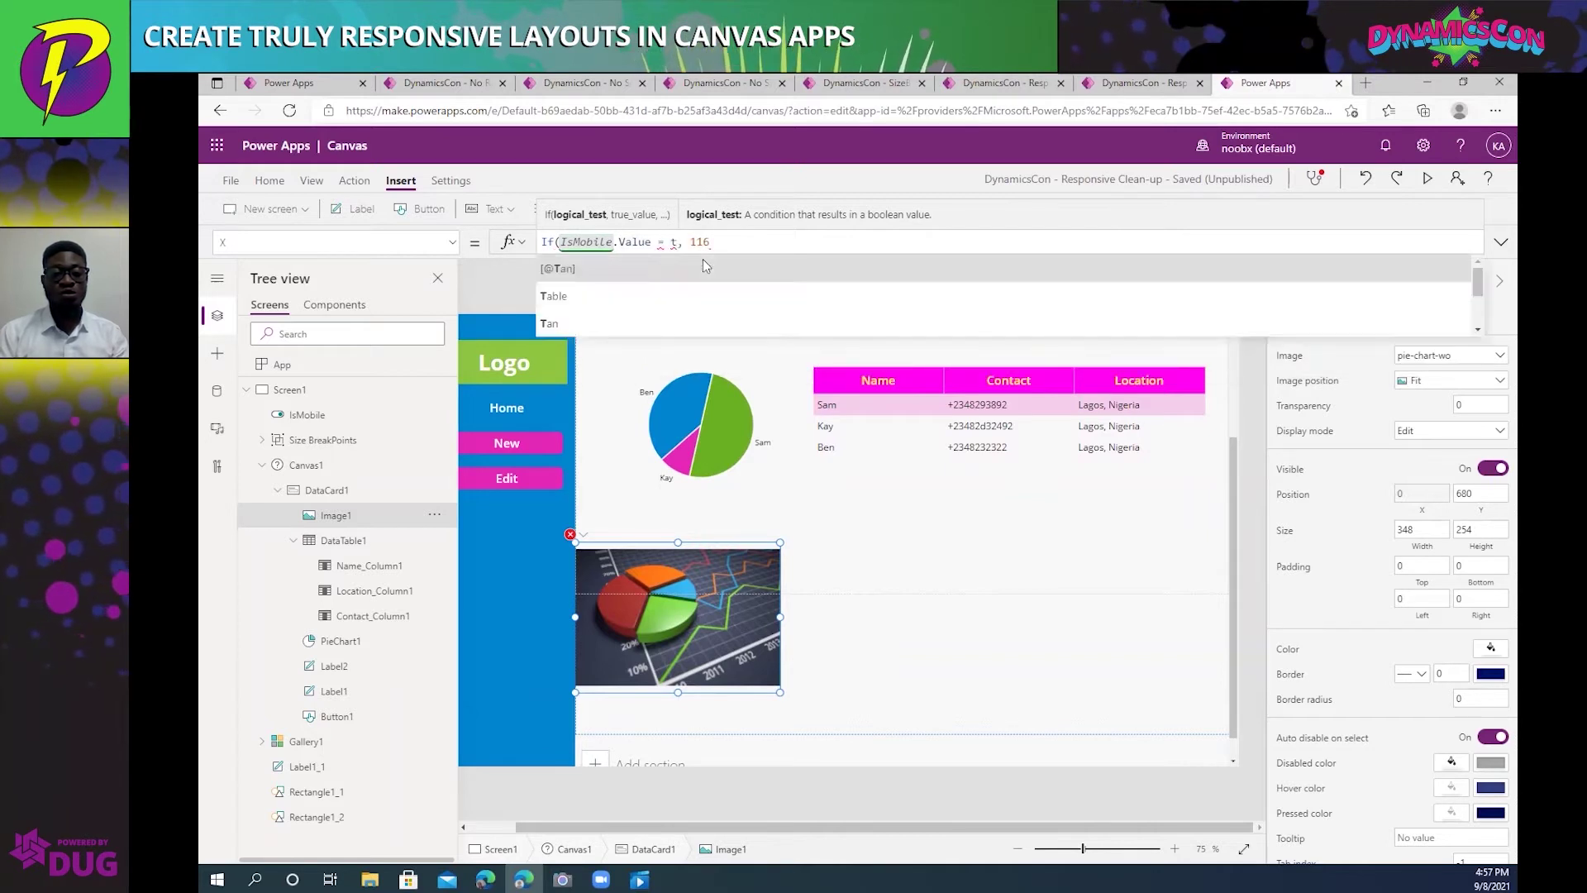
{"action": "type", "text": "rue"}
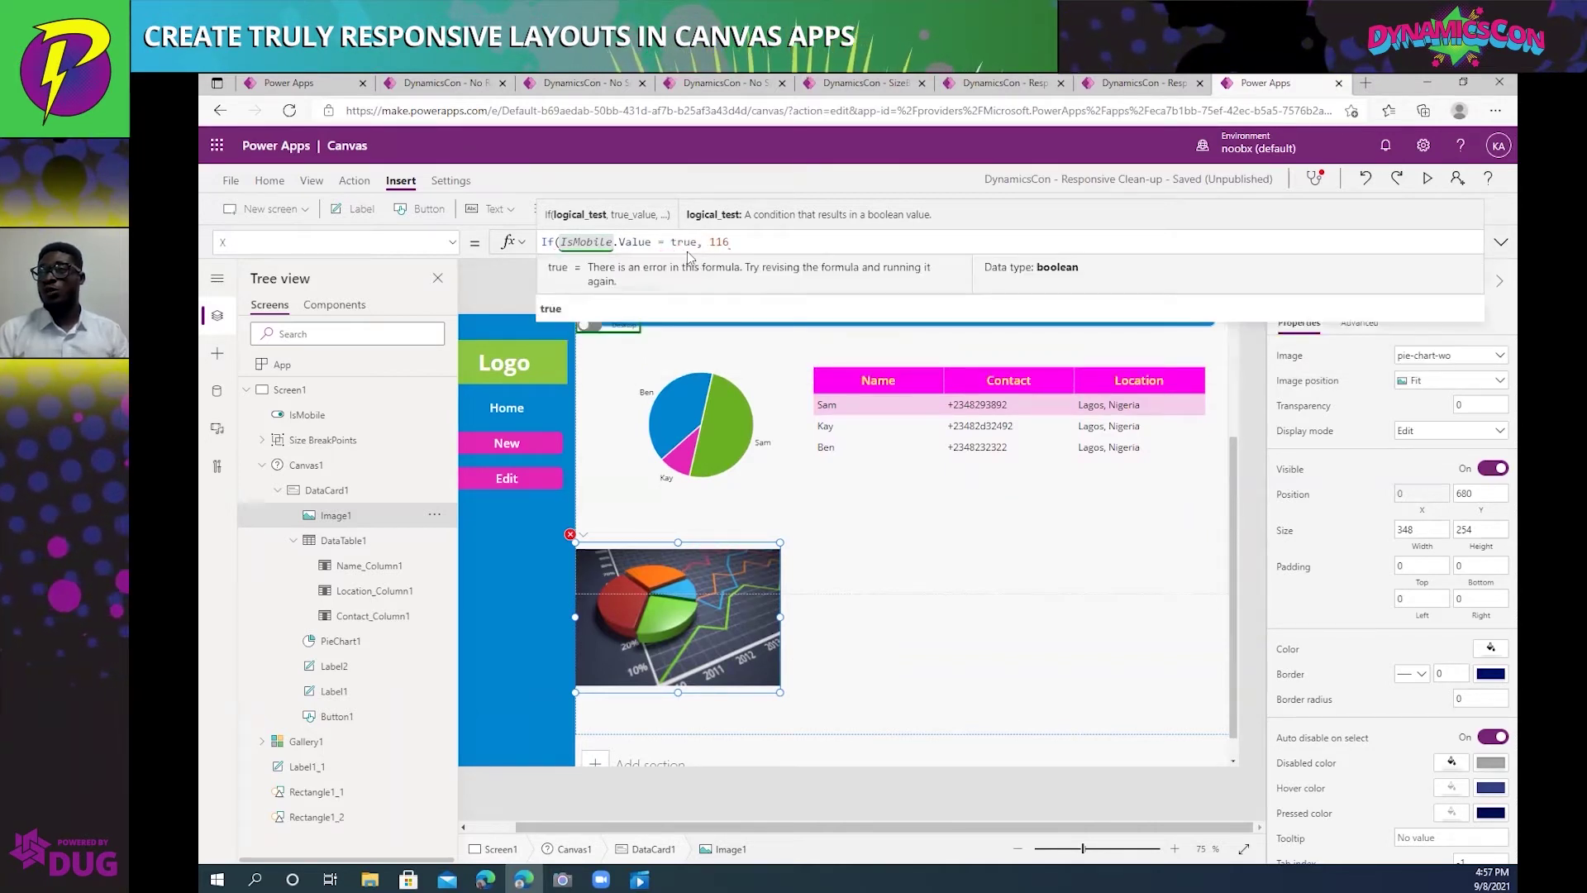
{"action": "left_click_drag", "start_coordinate": [655, 242], "coordinate": [699, 241]}
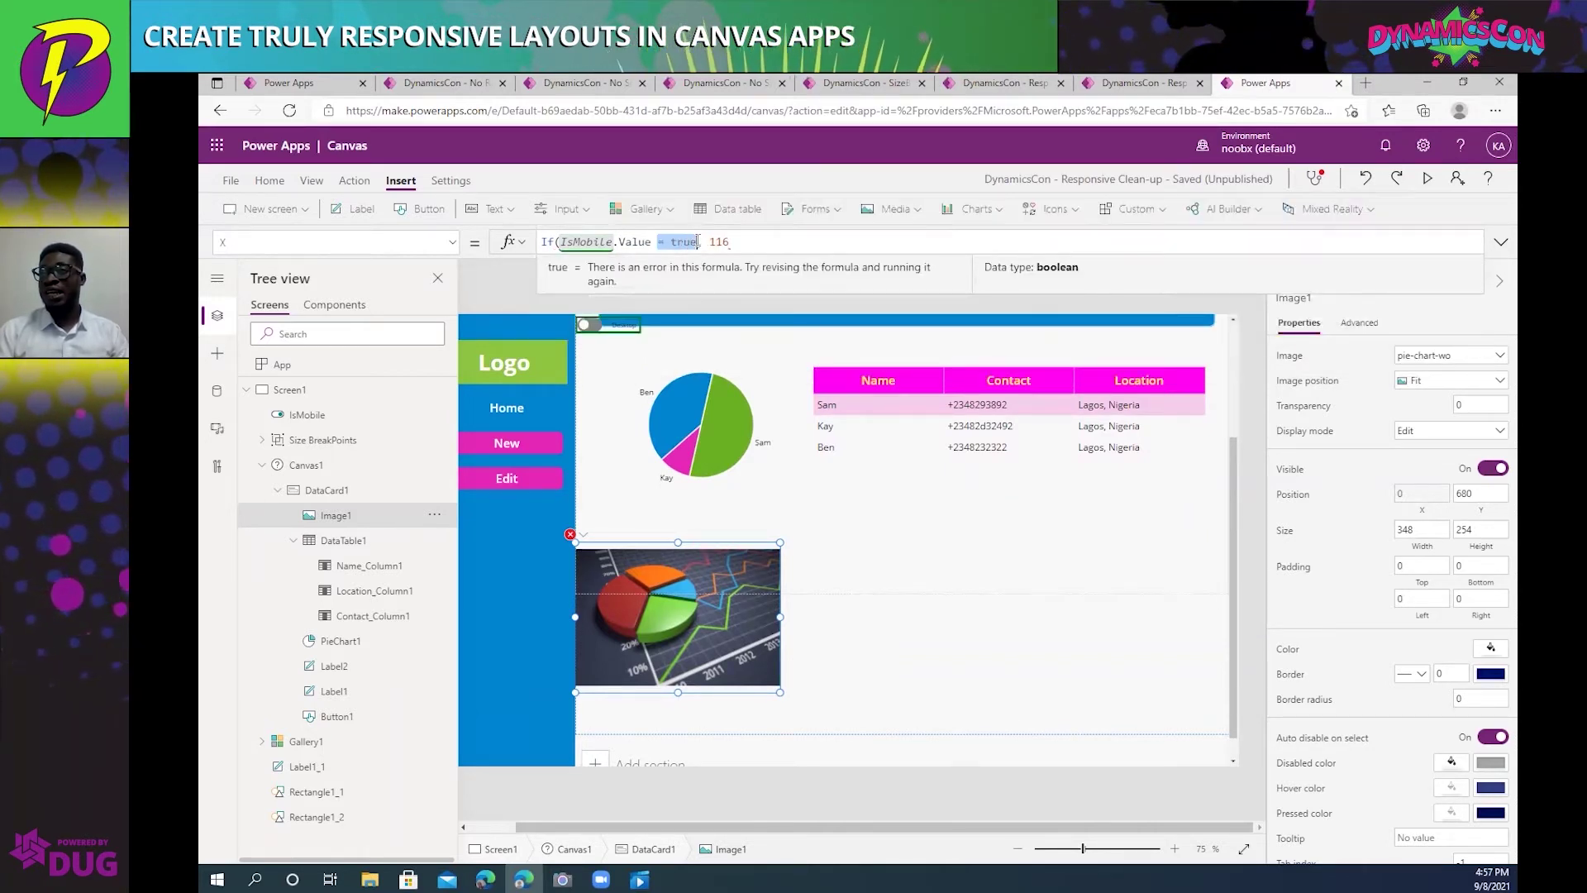
{"action": "key", "text": "BackSpace"}
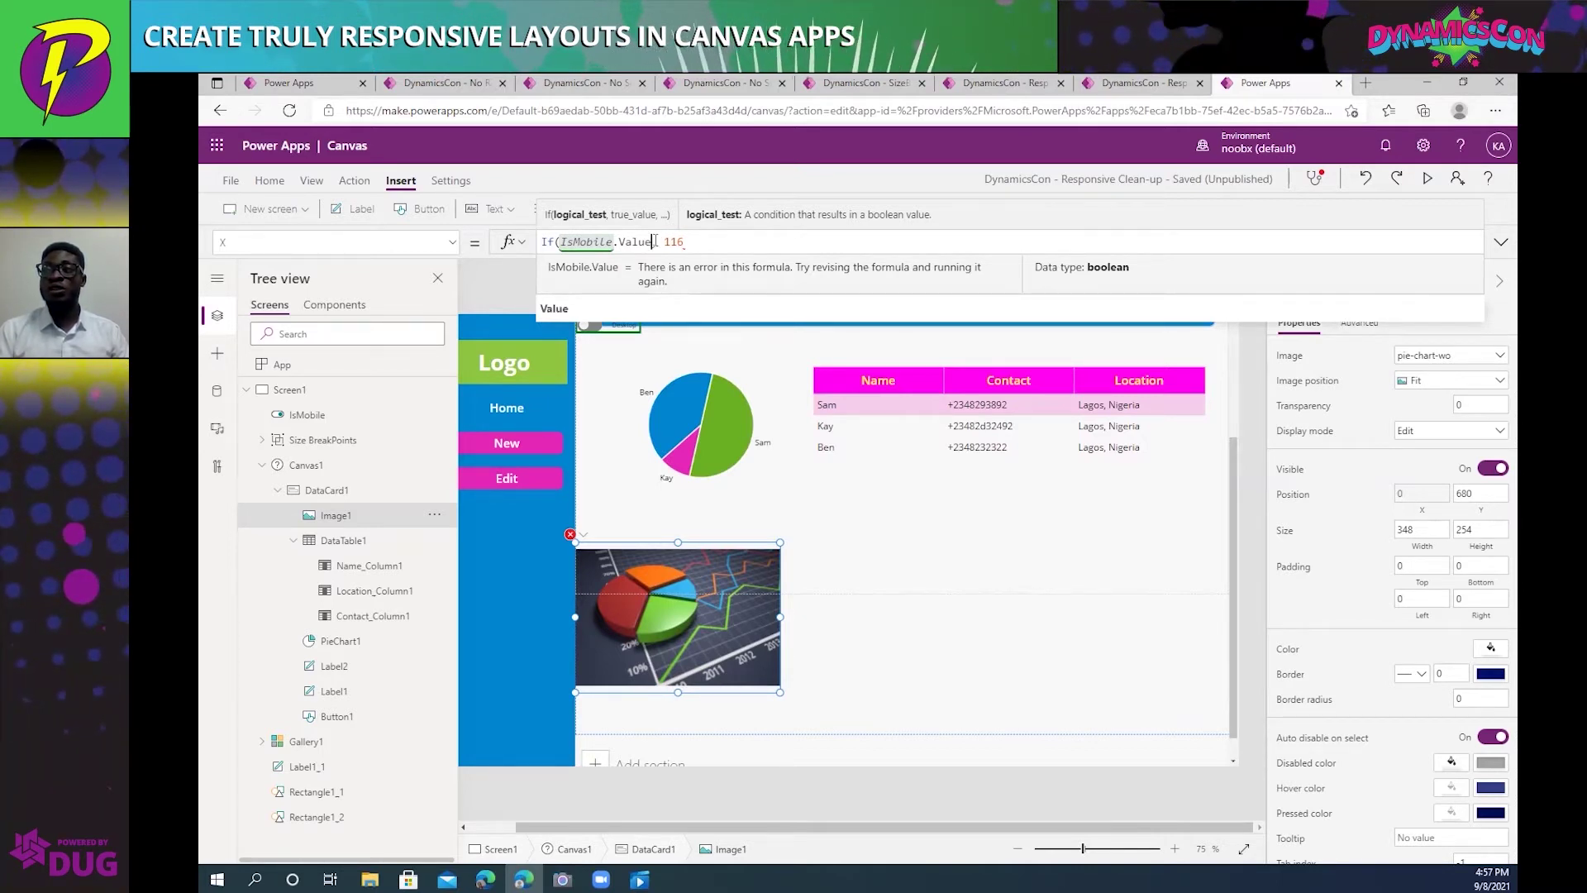
{"action": "type", "text": "= tr"}
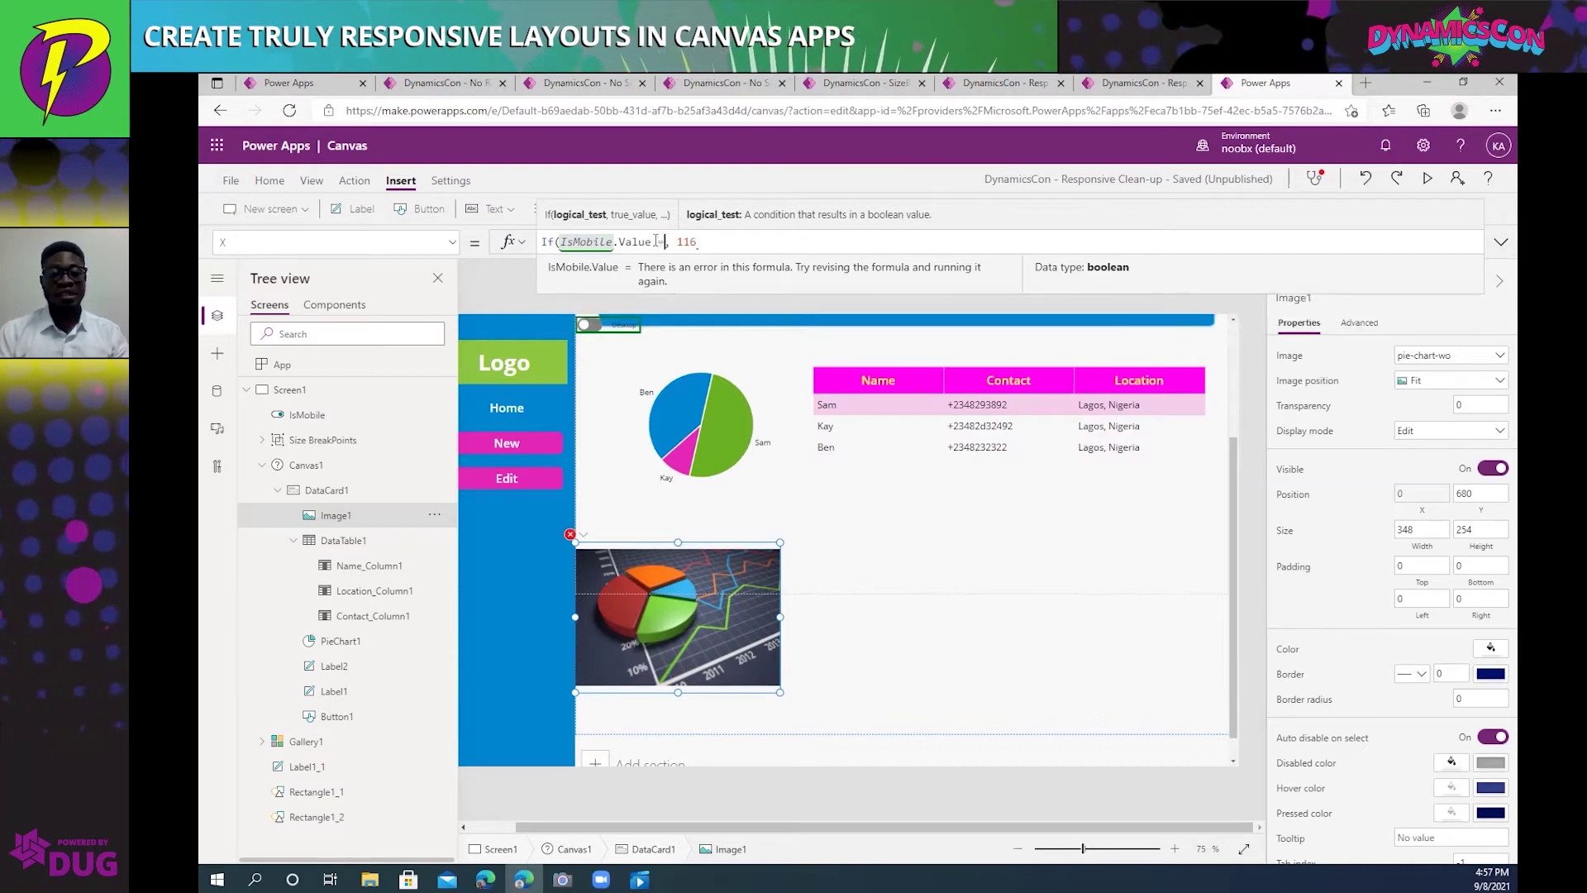
{"action": "type", "text": "ue"}
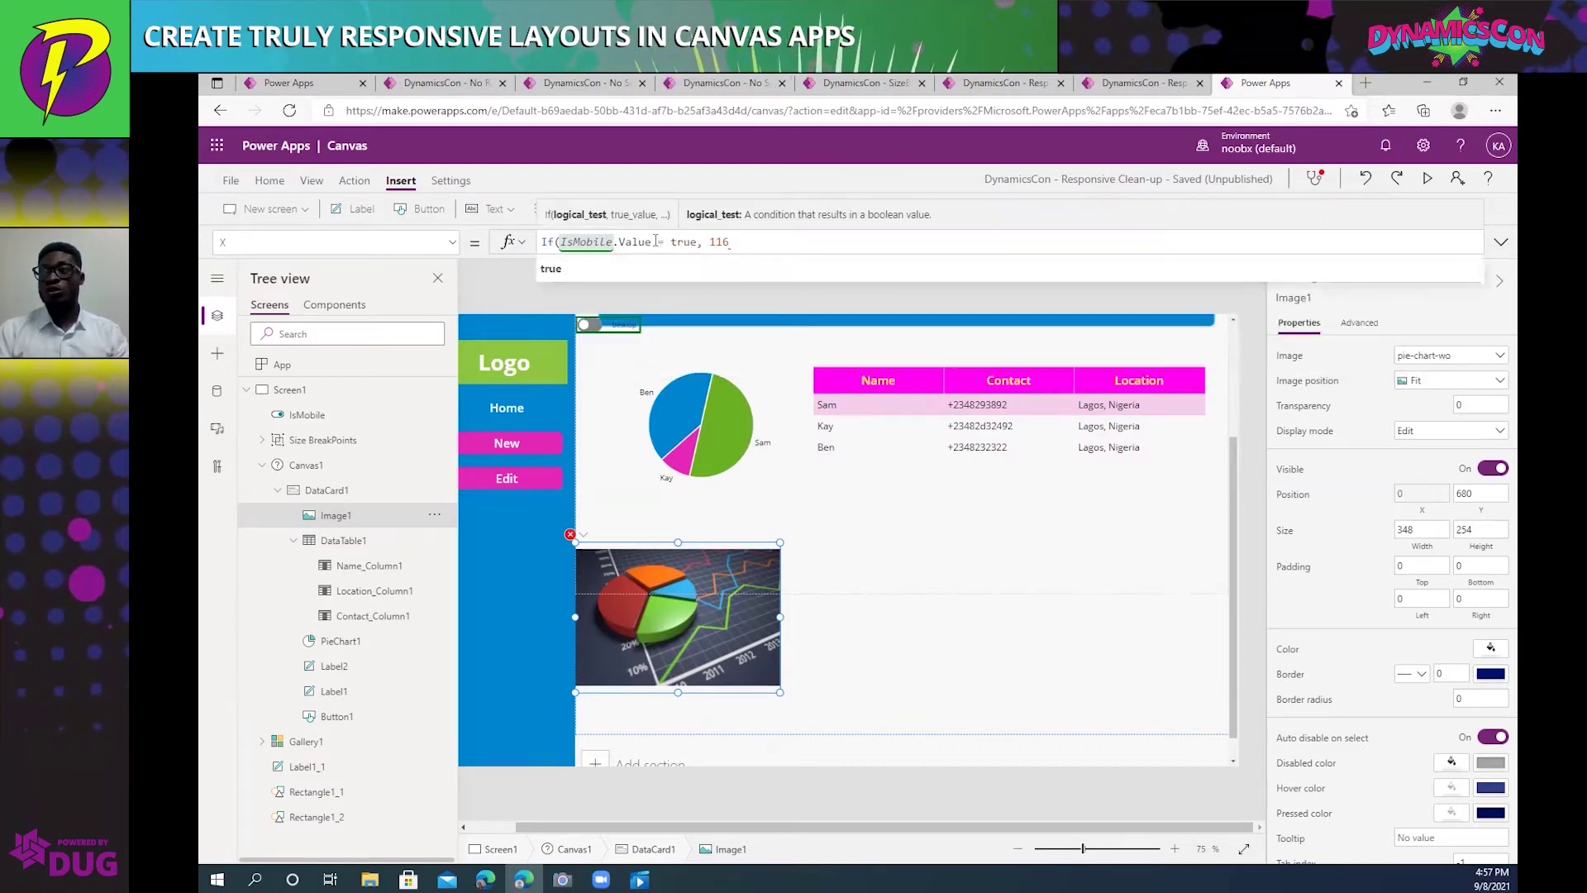
{"action": "left_click", "coordinate": [739, 240]}
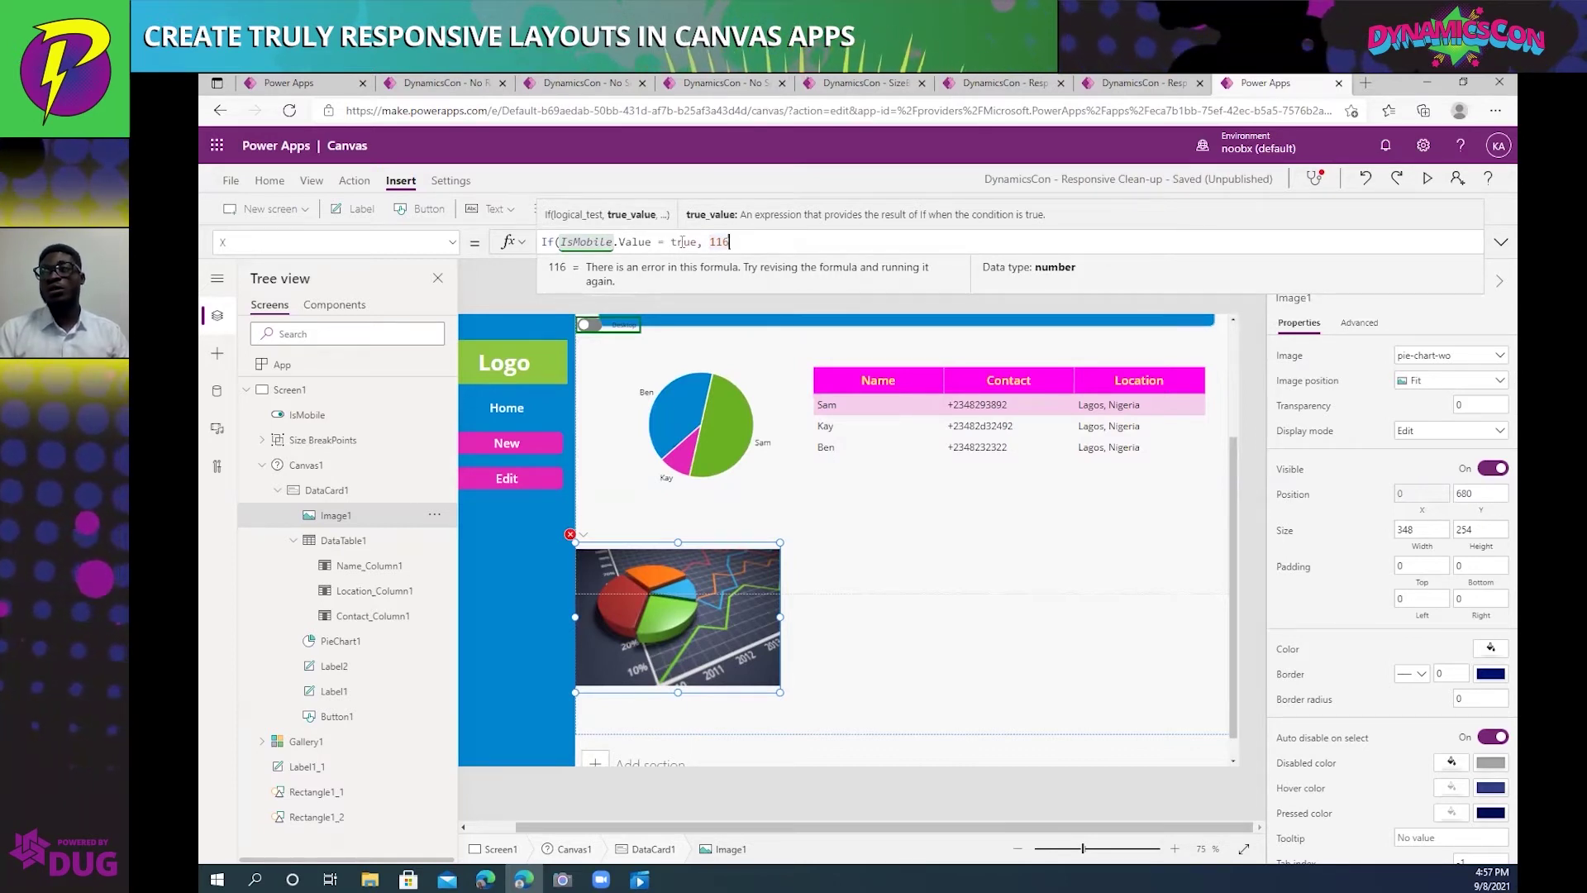
{"action": "left_click", "coordinate": [693, 241]}
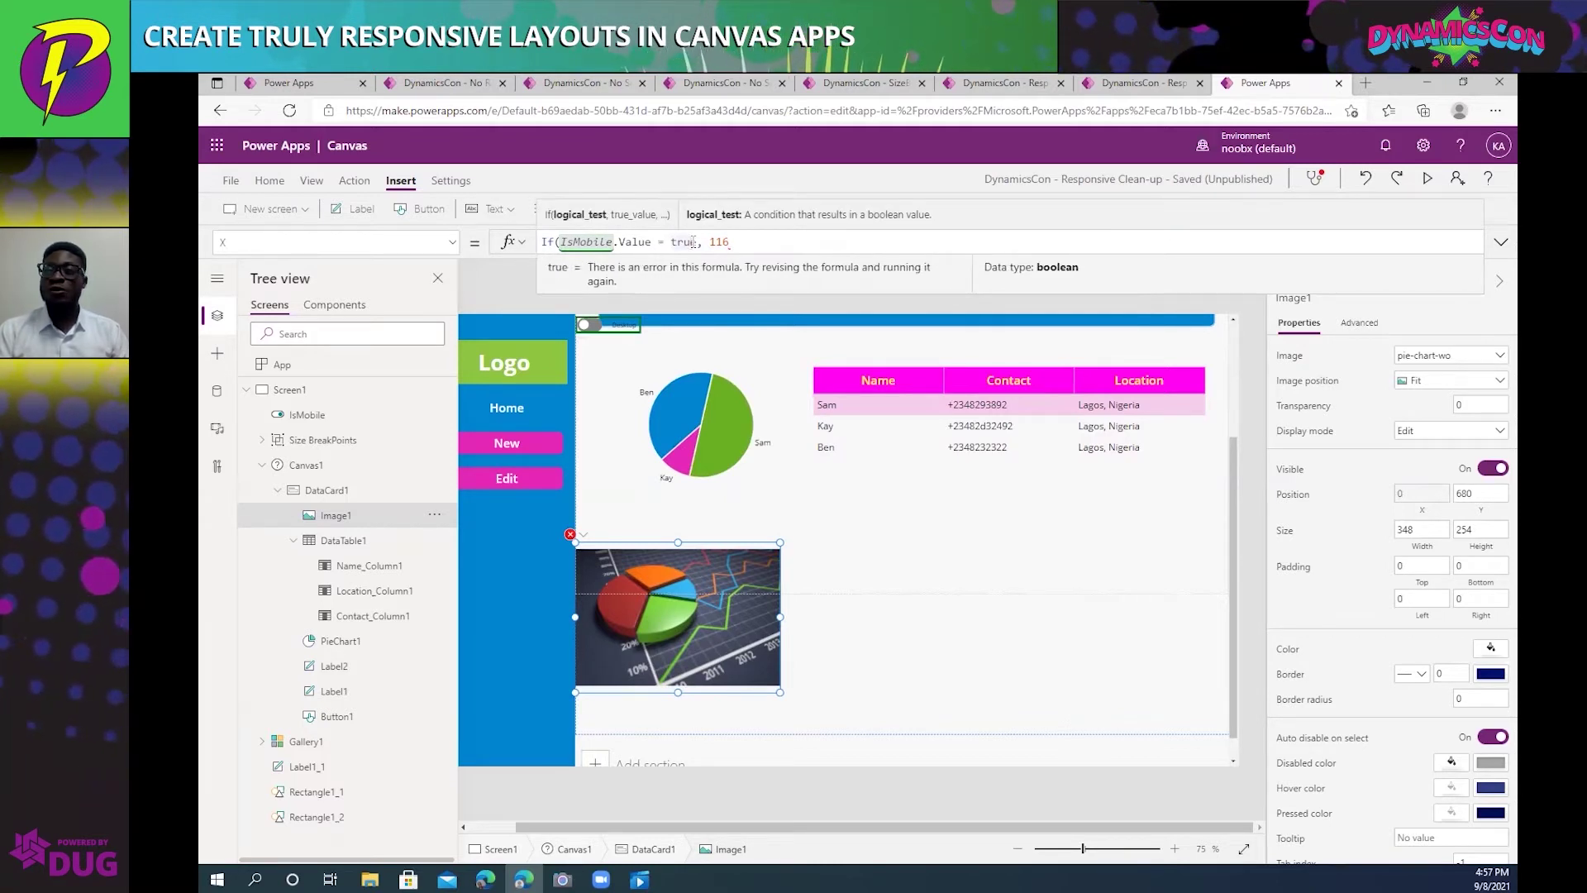
{"action": "left_click_drag", "start_coordinate": [653, 241], "coordinate": [695, 241]}
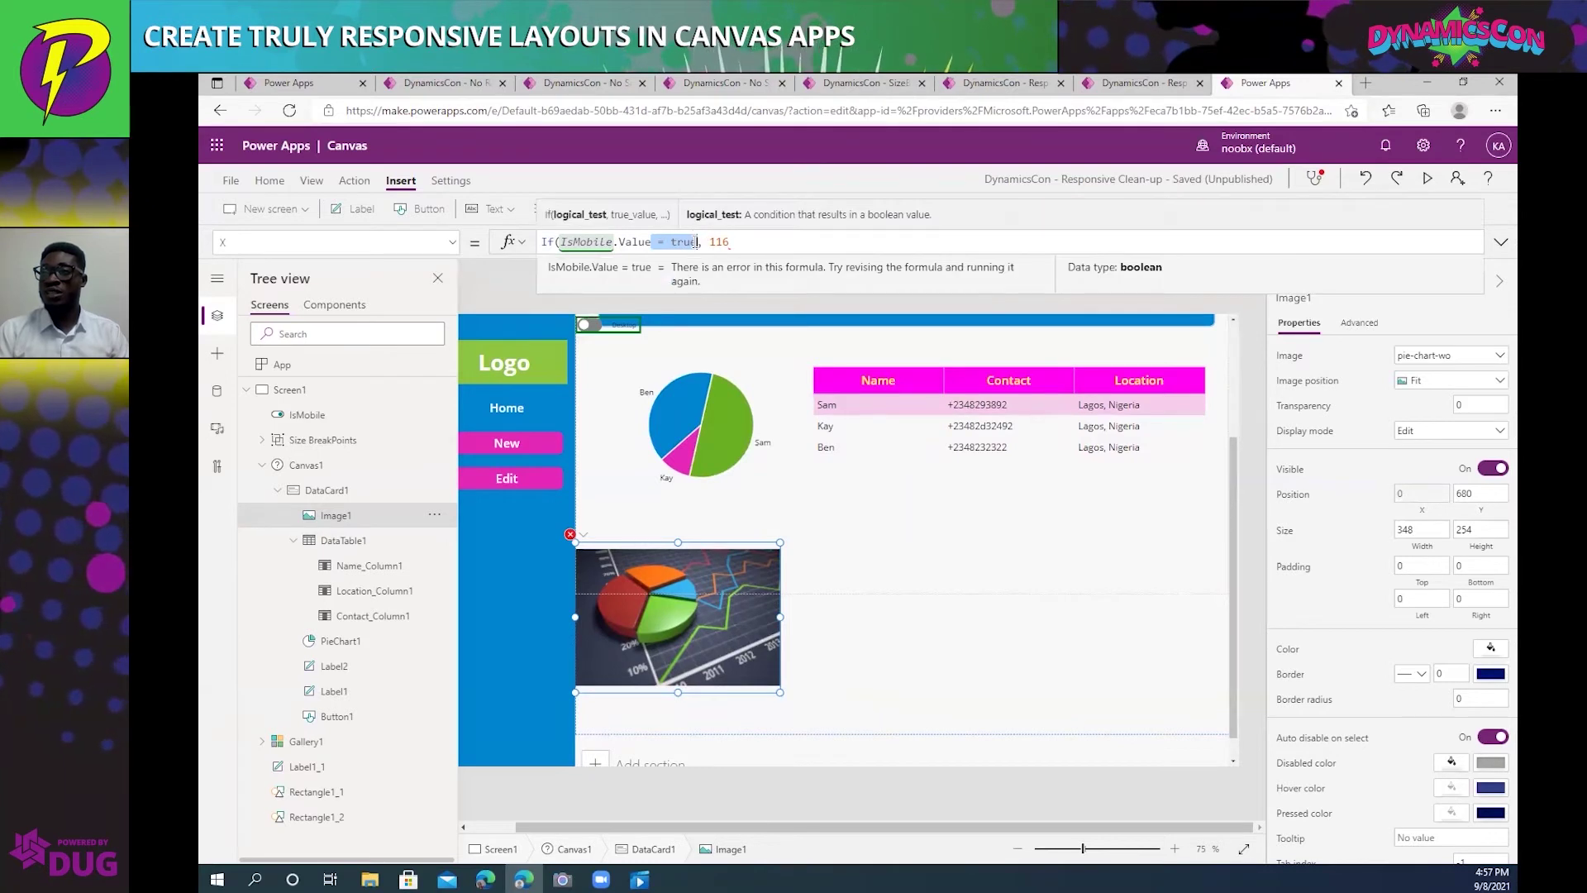
{"action": "left_click", "coordinate": [652, 241]}
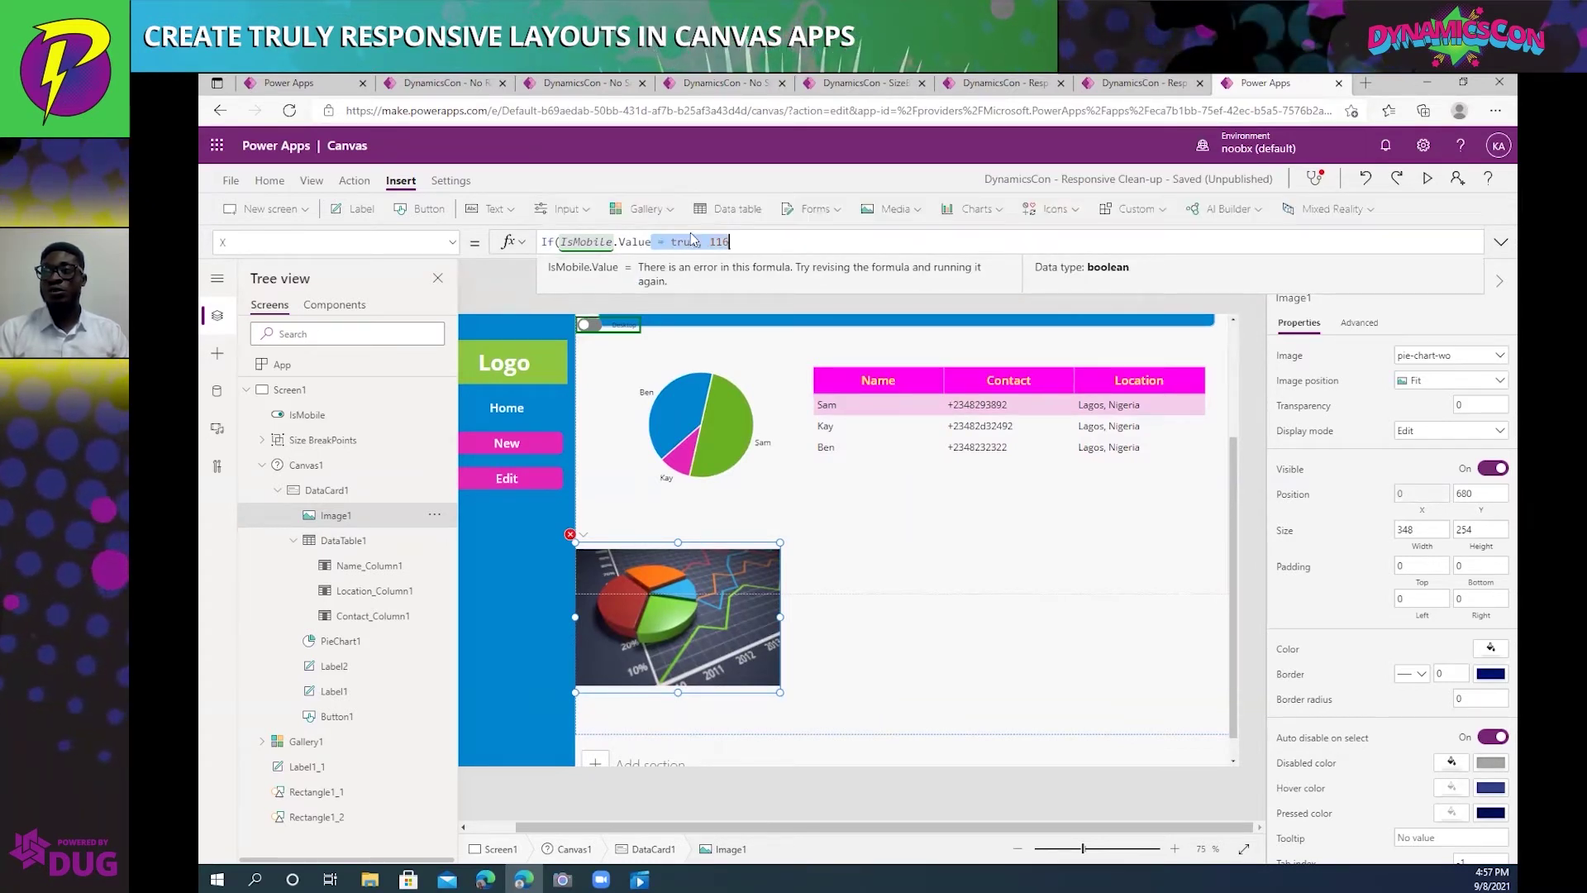
{"action": "left_click_drag", "start_coordinate": [654, 242], "coordinate": [698, 239]}
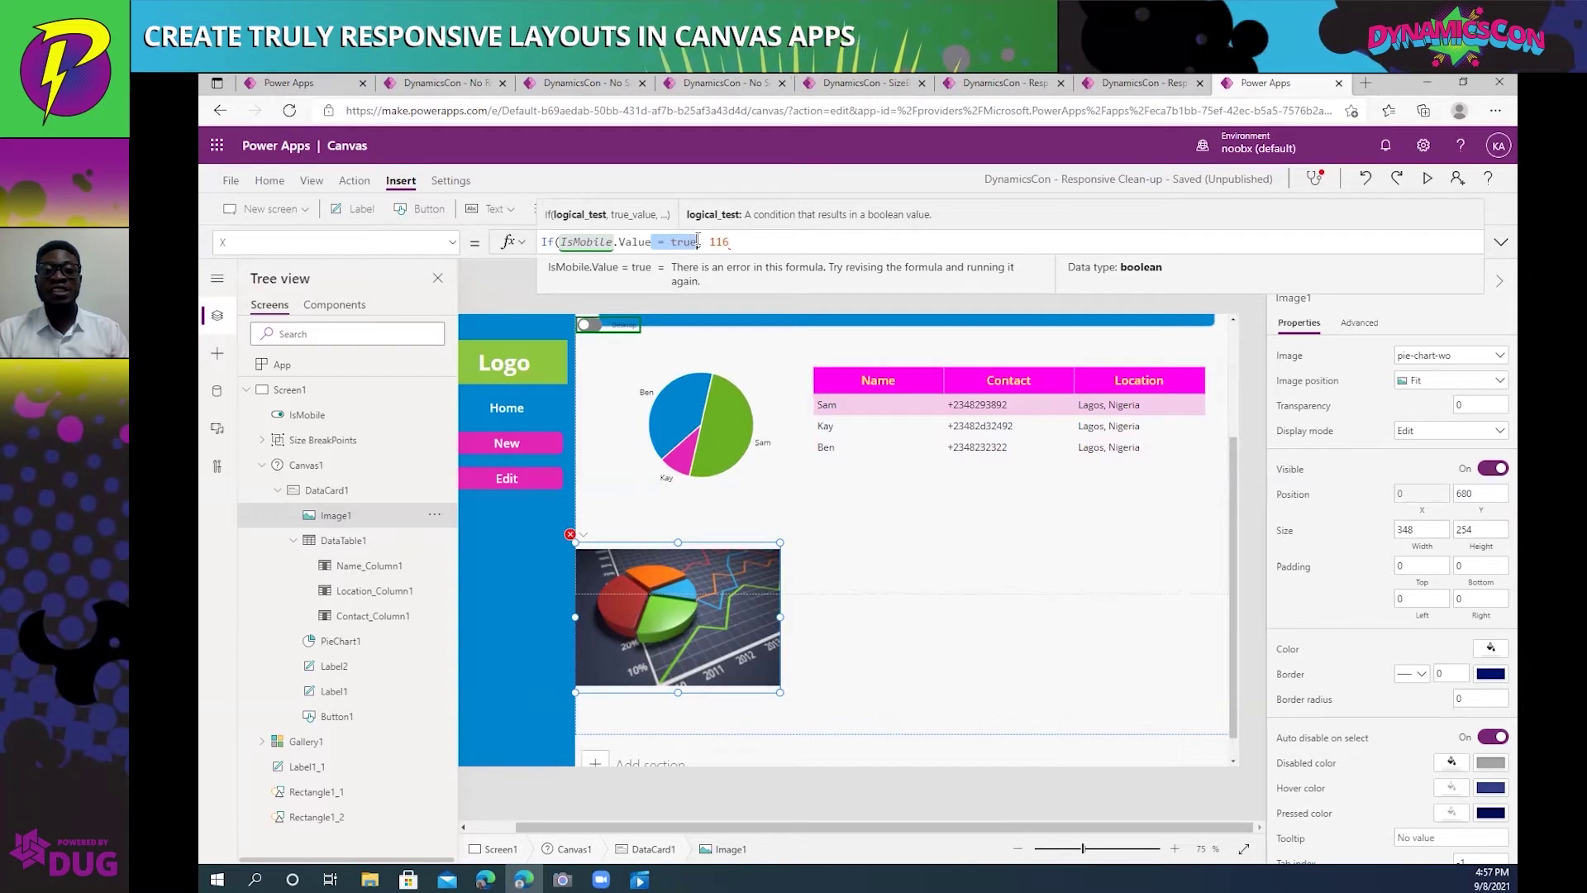
{"action": "key", "text": "BackSpace"}
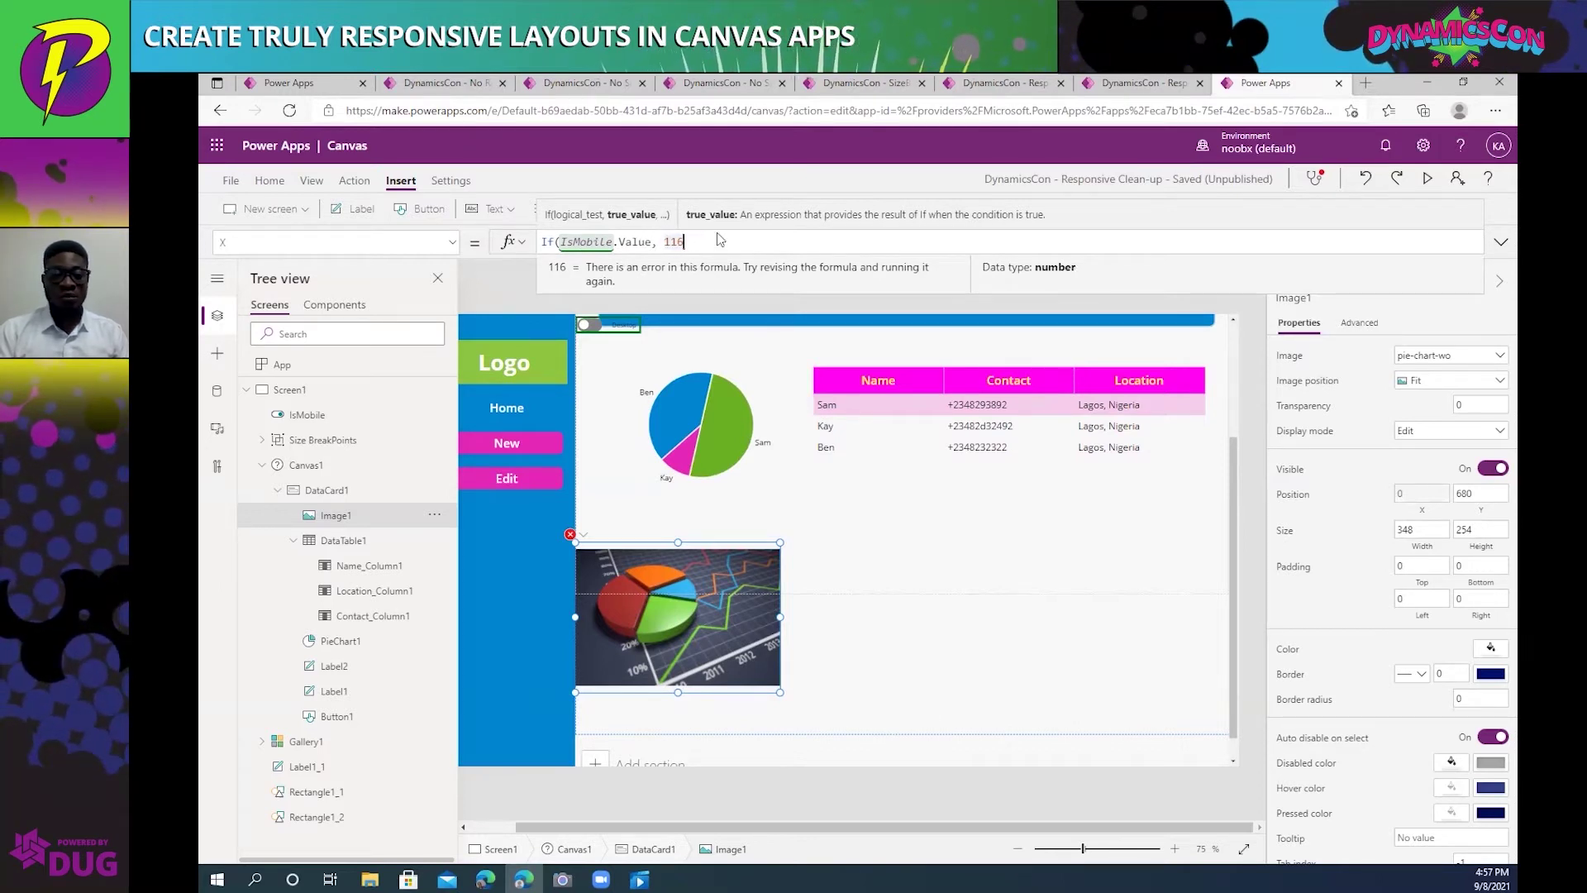
Close the If formula's parenthesis and insert Parent.Width-Self.Width)/2 before 116 as the mobile X value.
{"action": "type", "text": ")"}
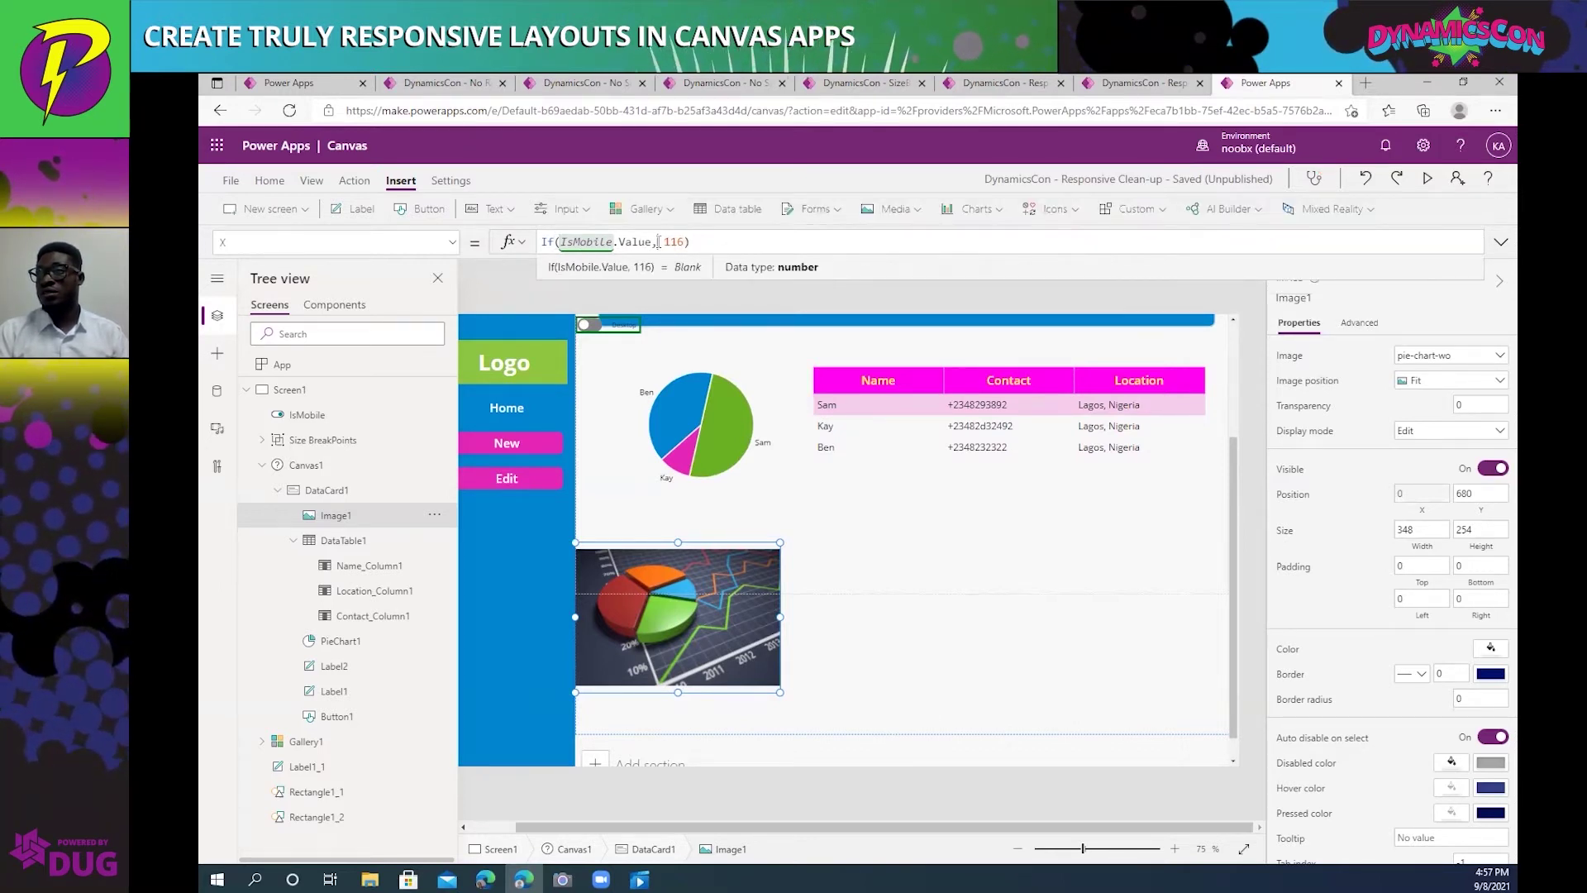
{"action": "key", "text": "Left"}
{"action": "key", "text": "Left"}
{"action": "key", "text": "Left"}
{"action": "key", "text": "Left"}
{"action": "key", "text": "Left"}
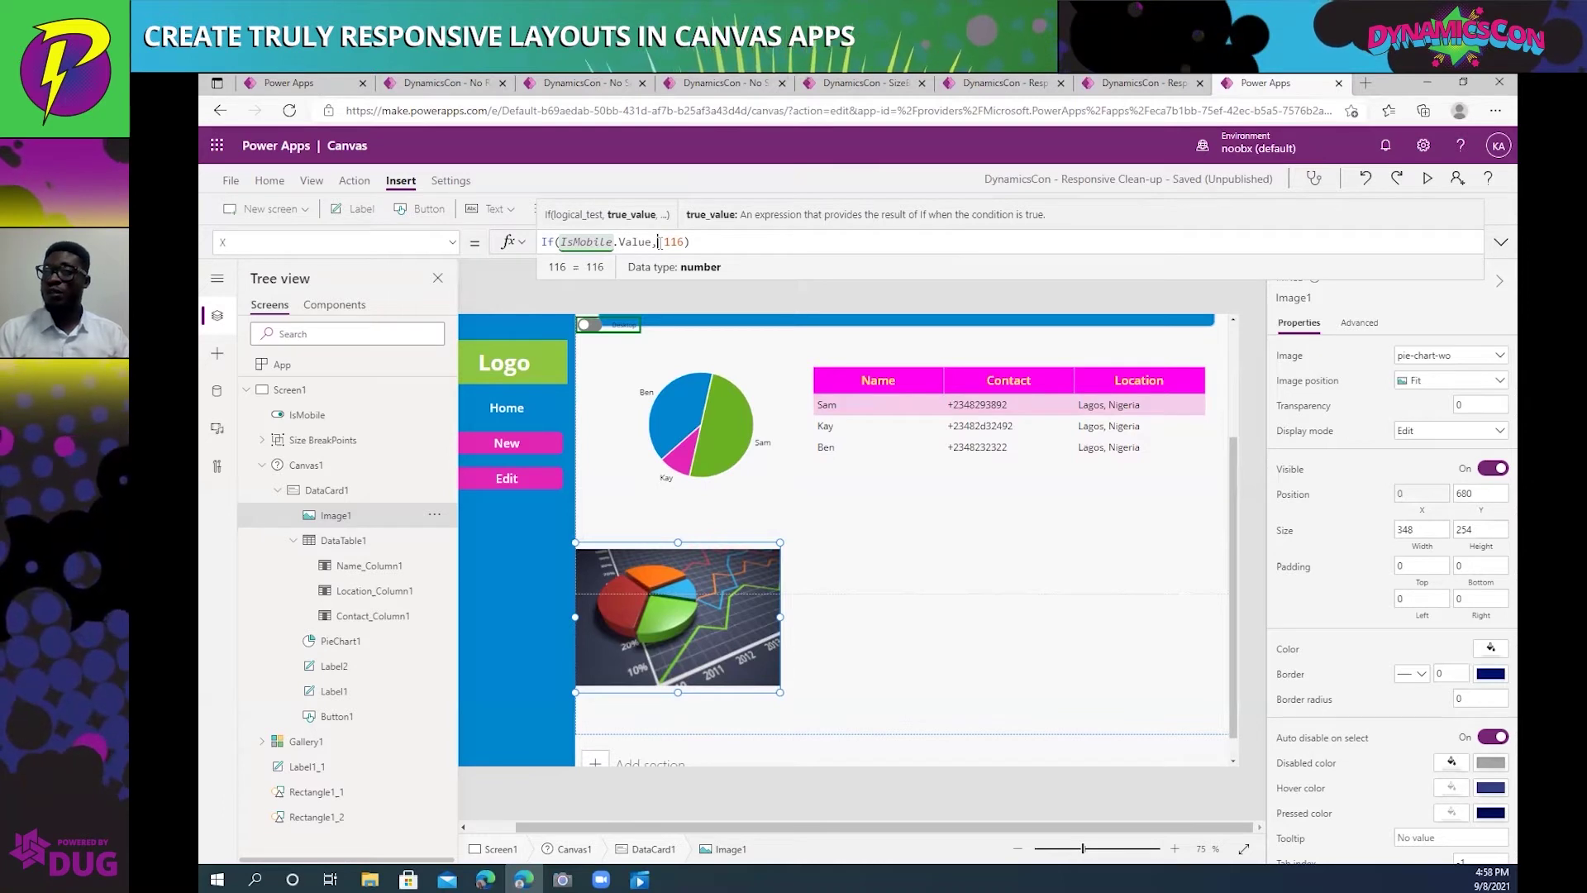
{"action": "type", "text": "Parent"}
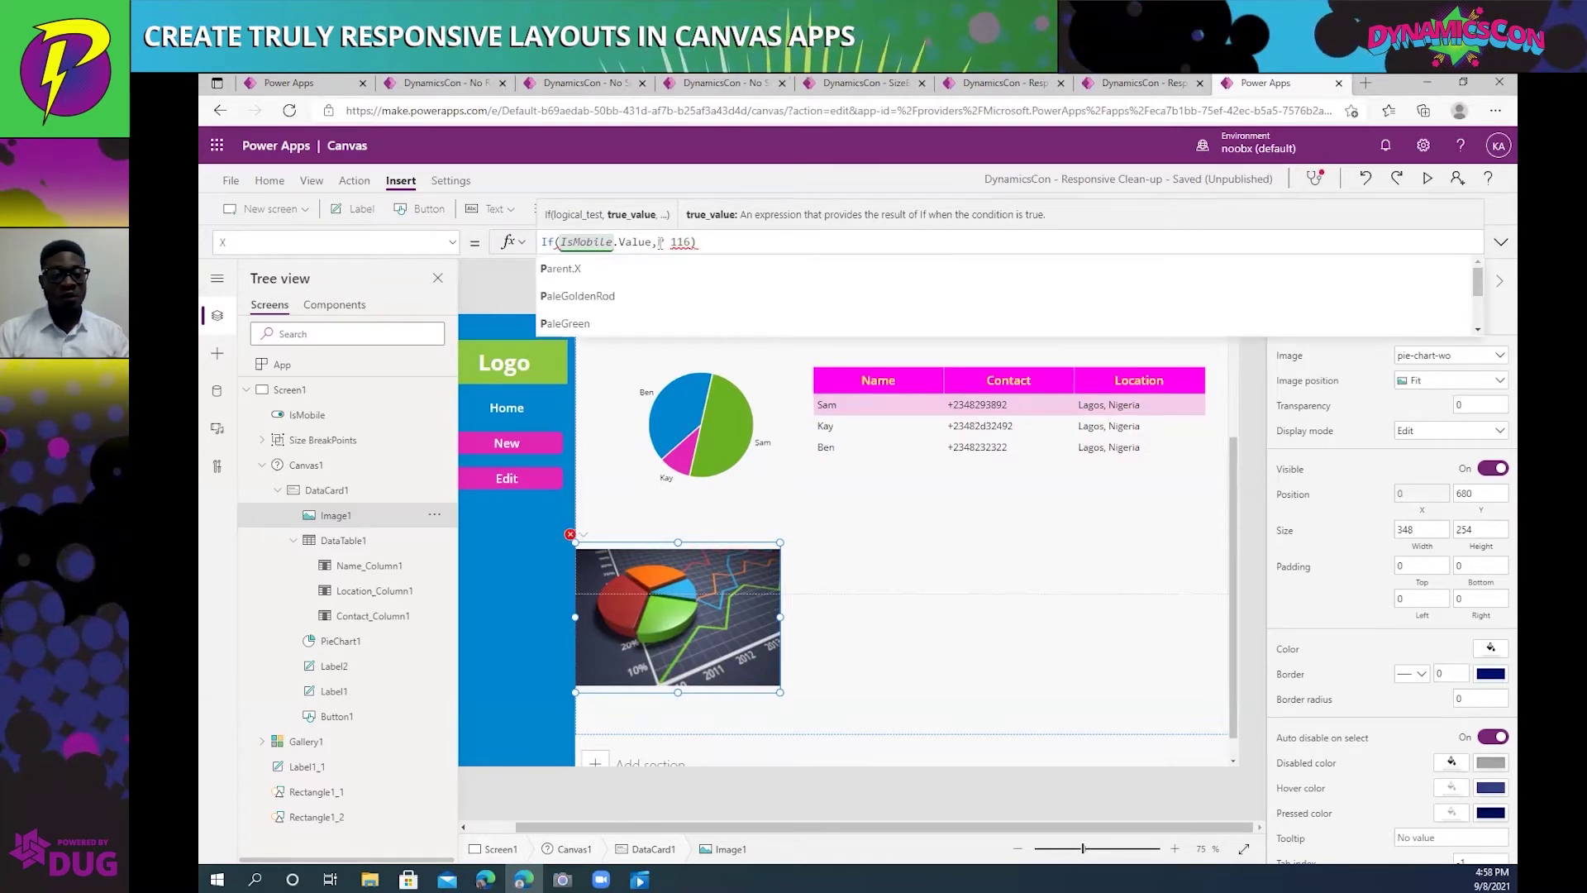
{"action": "type", "text": ".Width"}
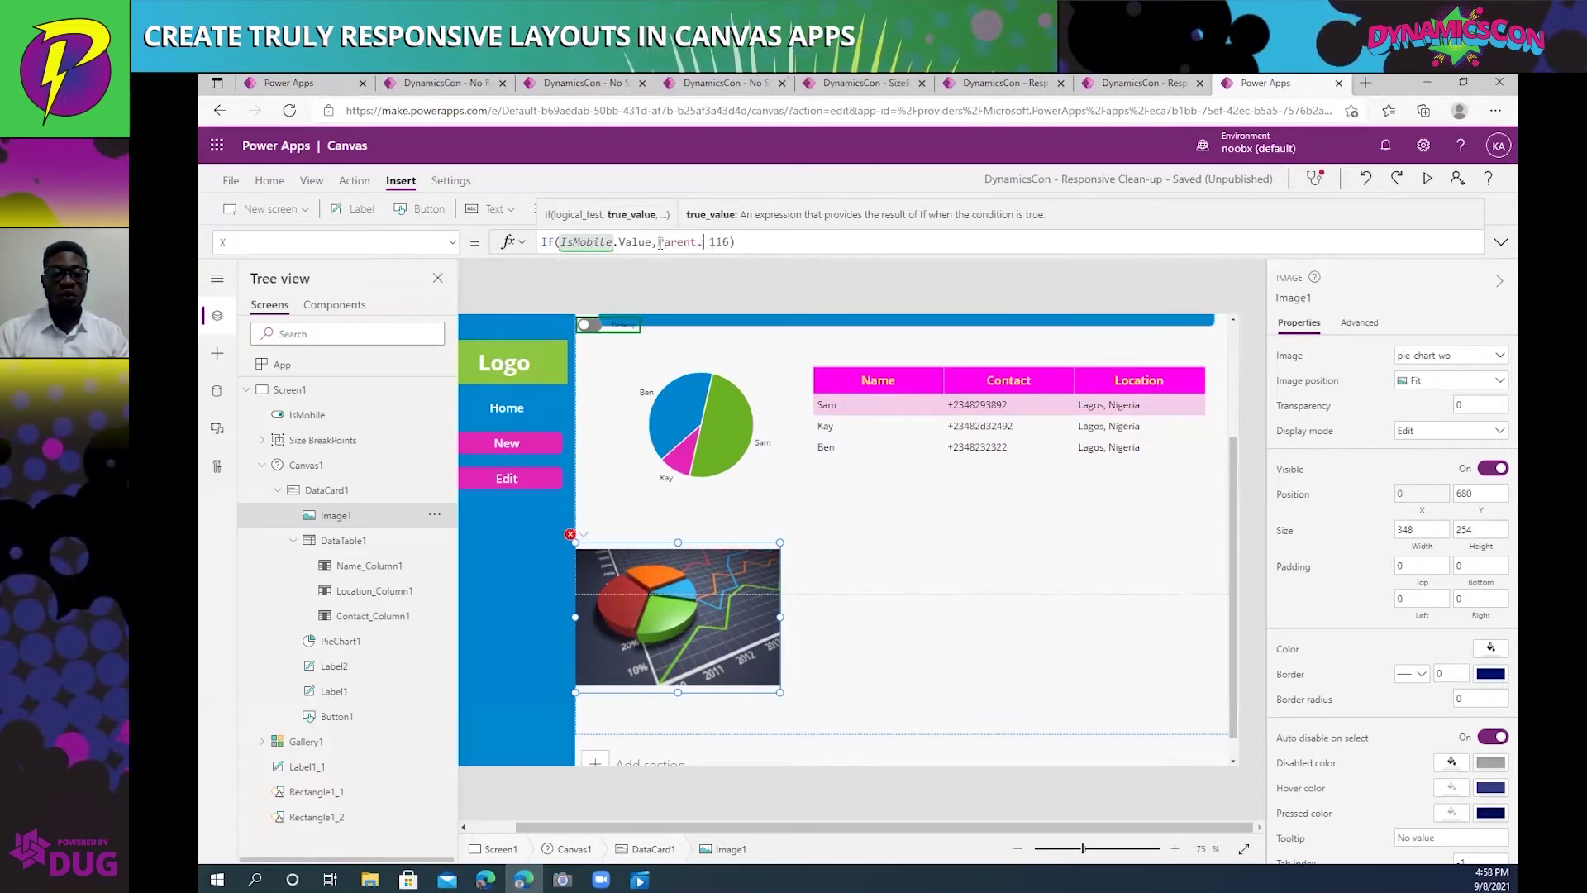
{"action": "type", "text": "-Self"}
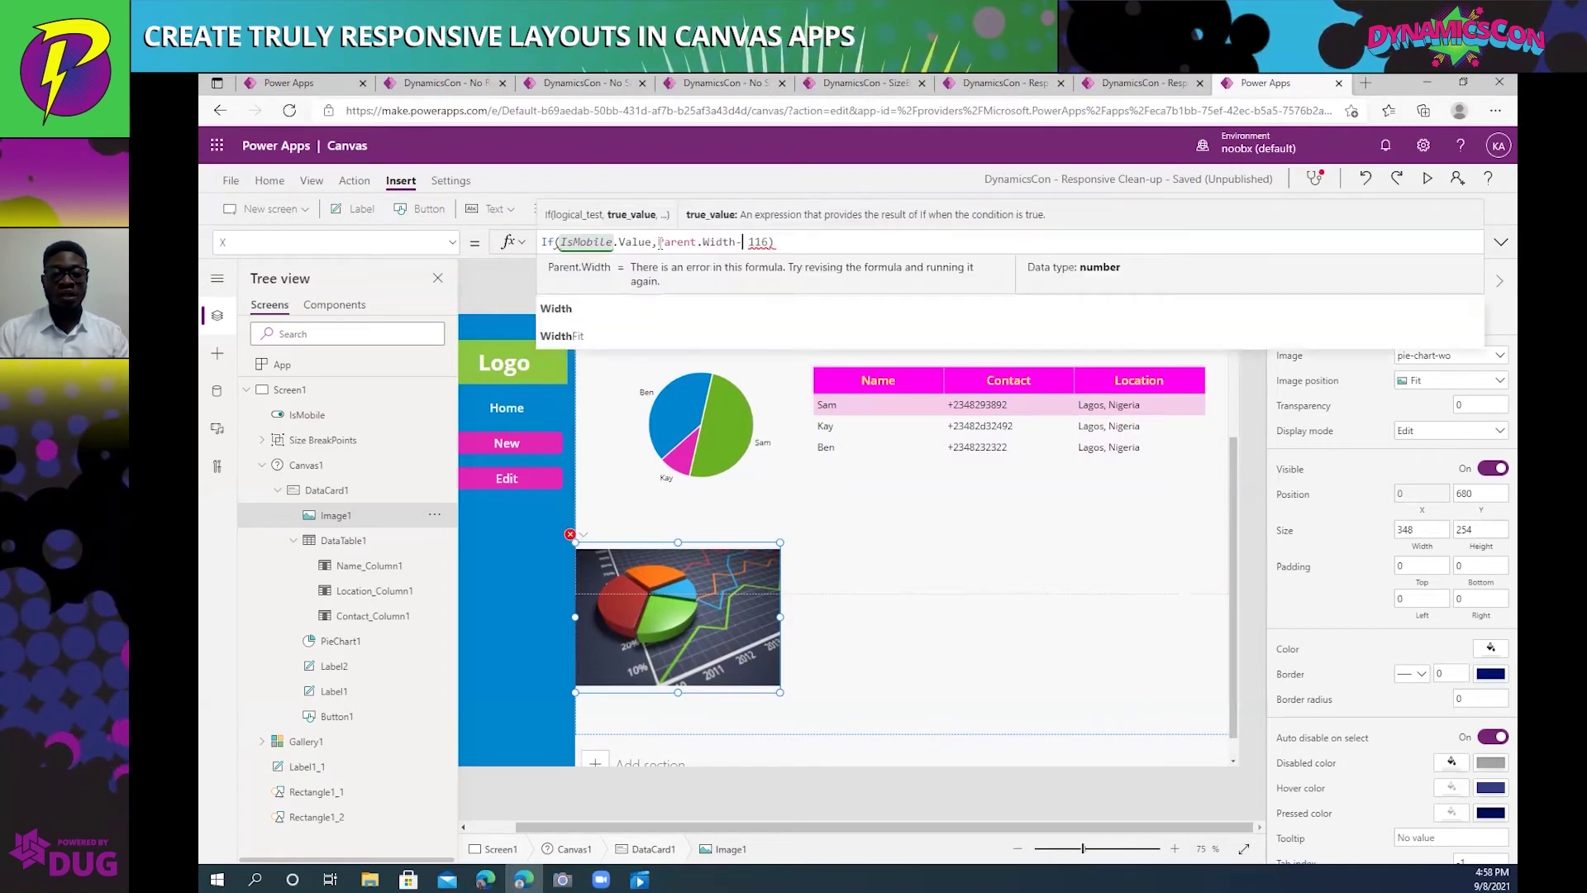
{"action": "type", "text": ".Width)"}
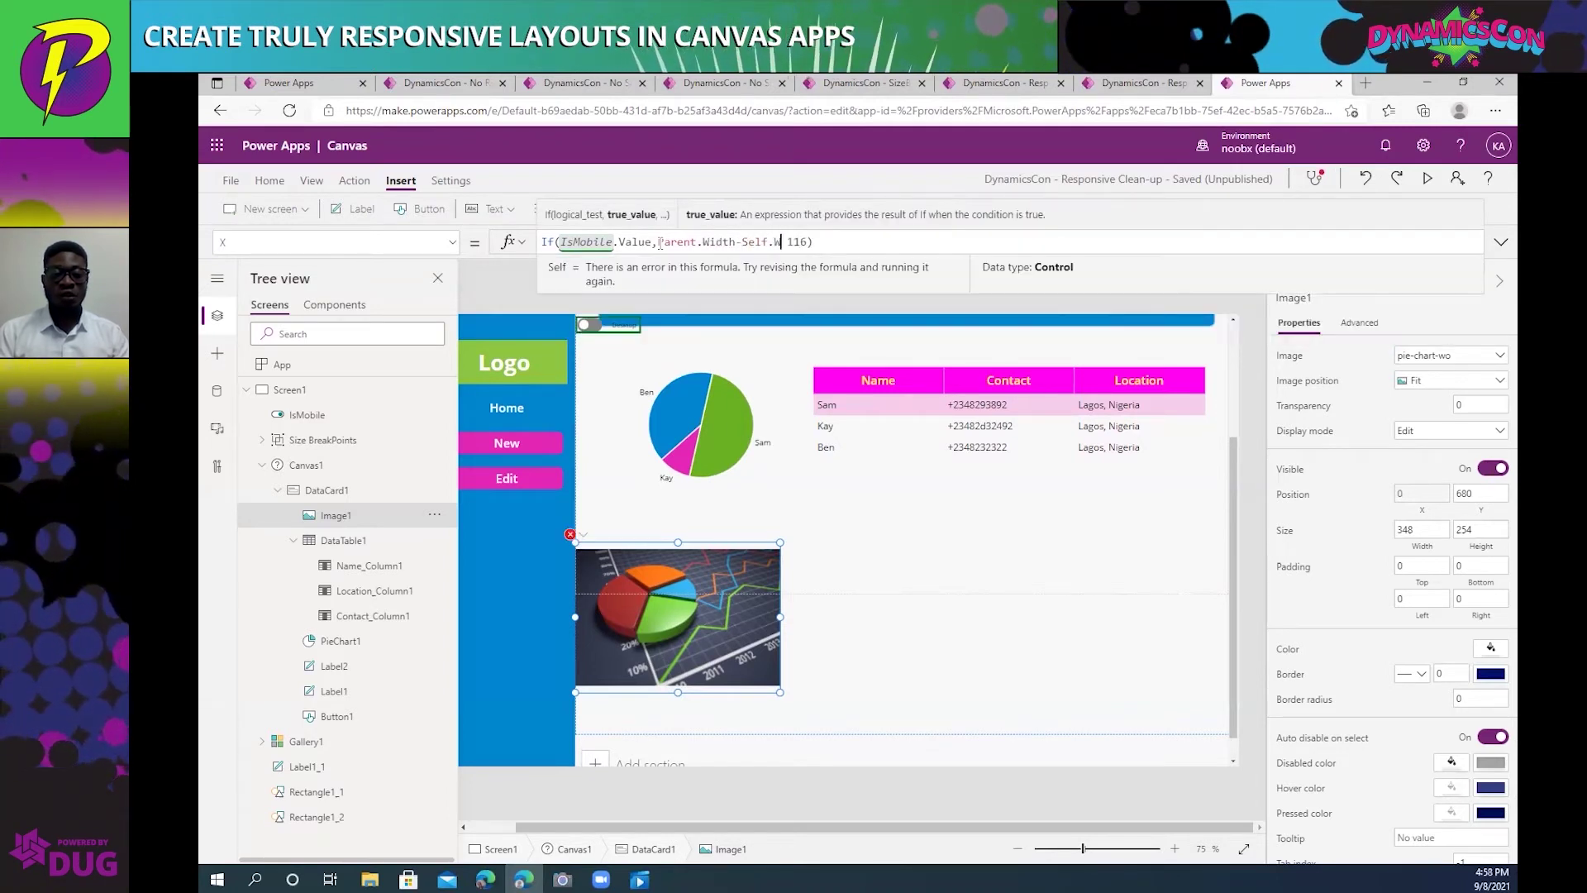
{"action": "type", "text": "/2"}
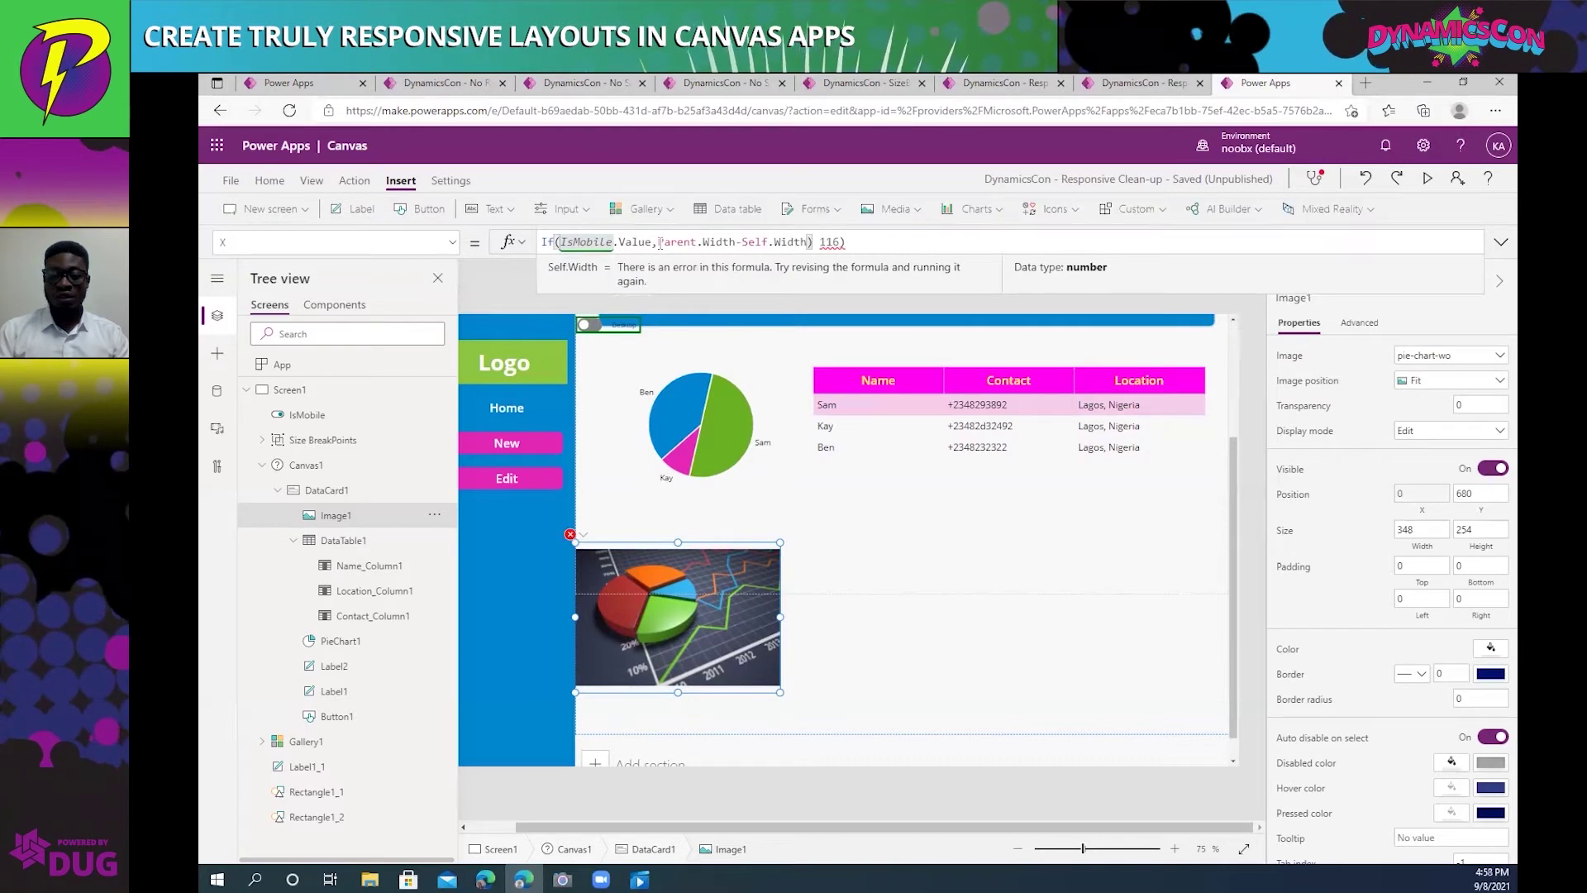
Add the missing opening parenthesis and comma so Image1's X formula reads If(IsMobile.Value,(Parent.Width-Self.Width)/2, 116).
{"action": "left_click", "coordinate": [709, 241]}
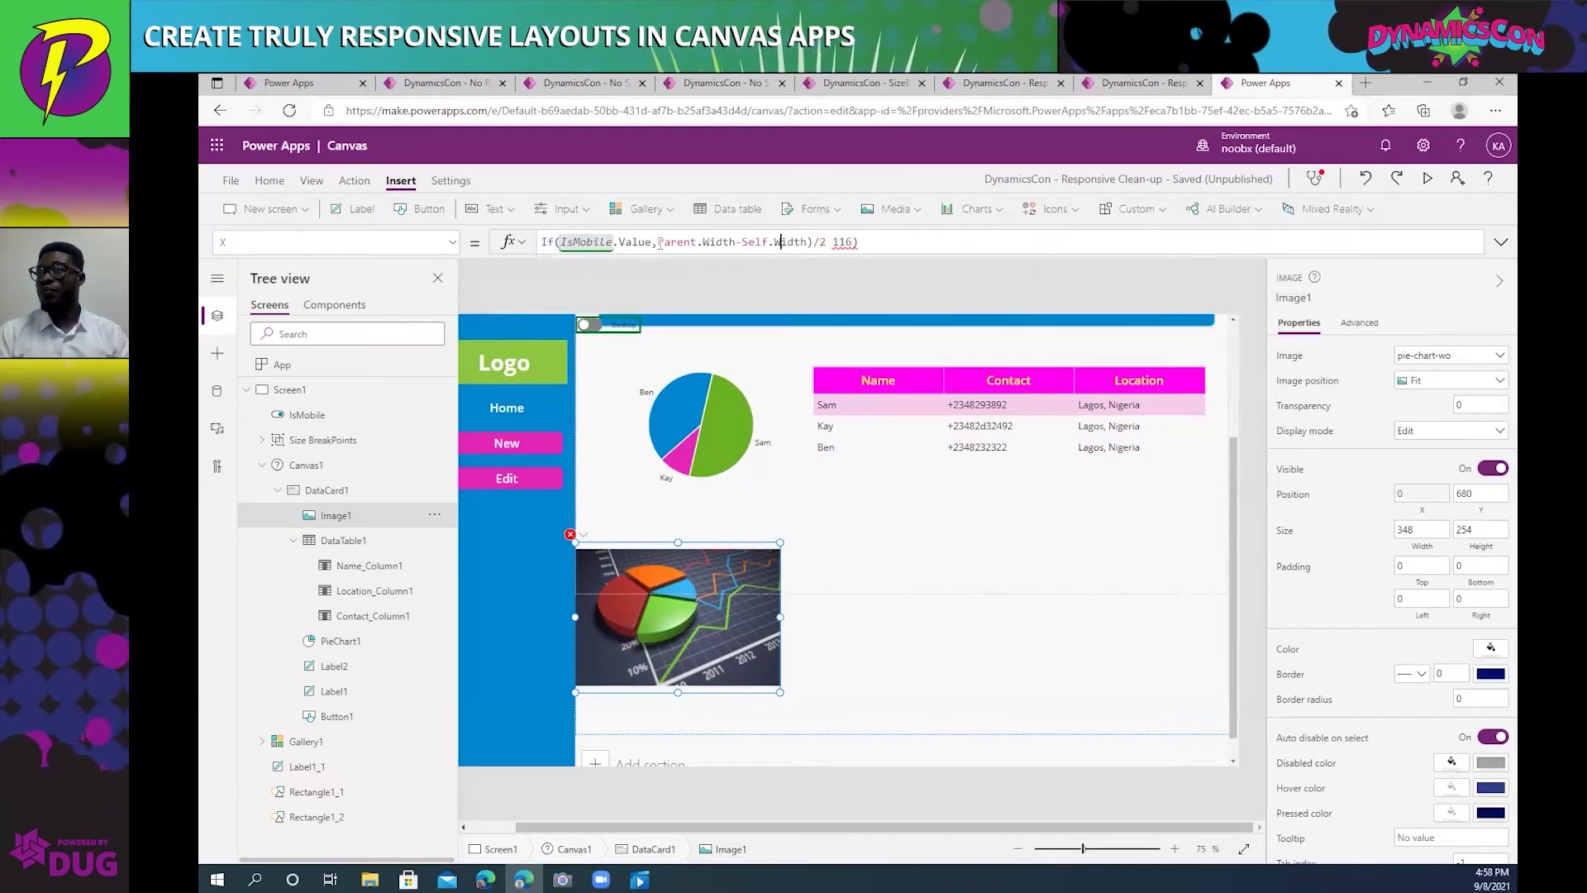
{"action": "left_click", "coordinate": [659, 242]}
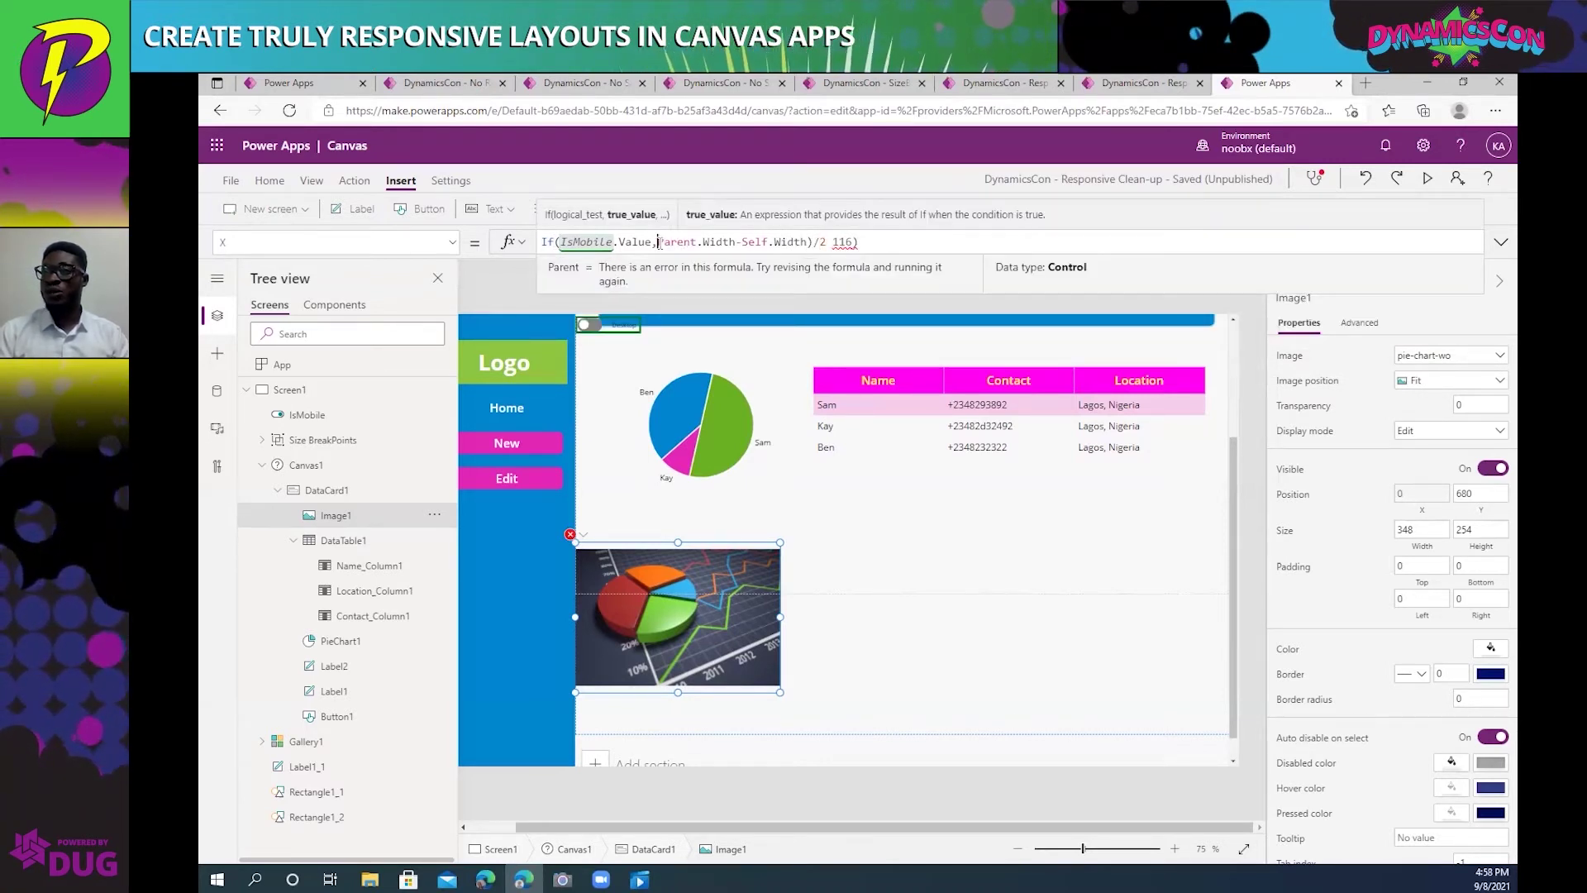
{"action": "type", "text": "("}
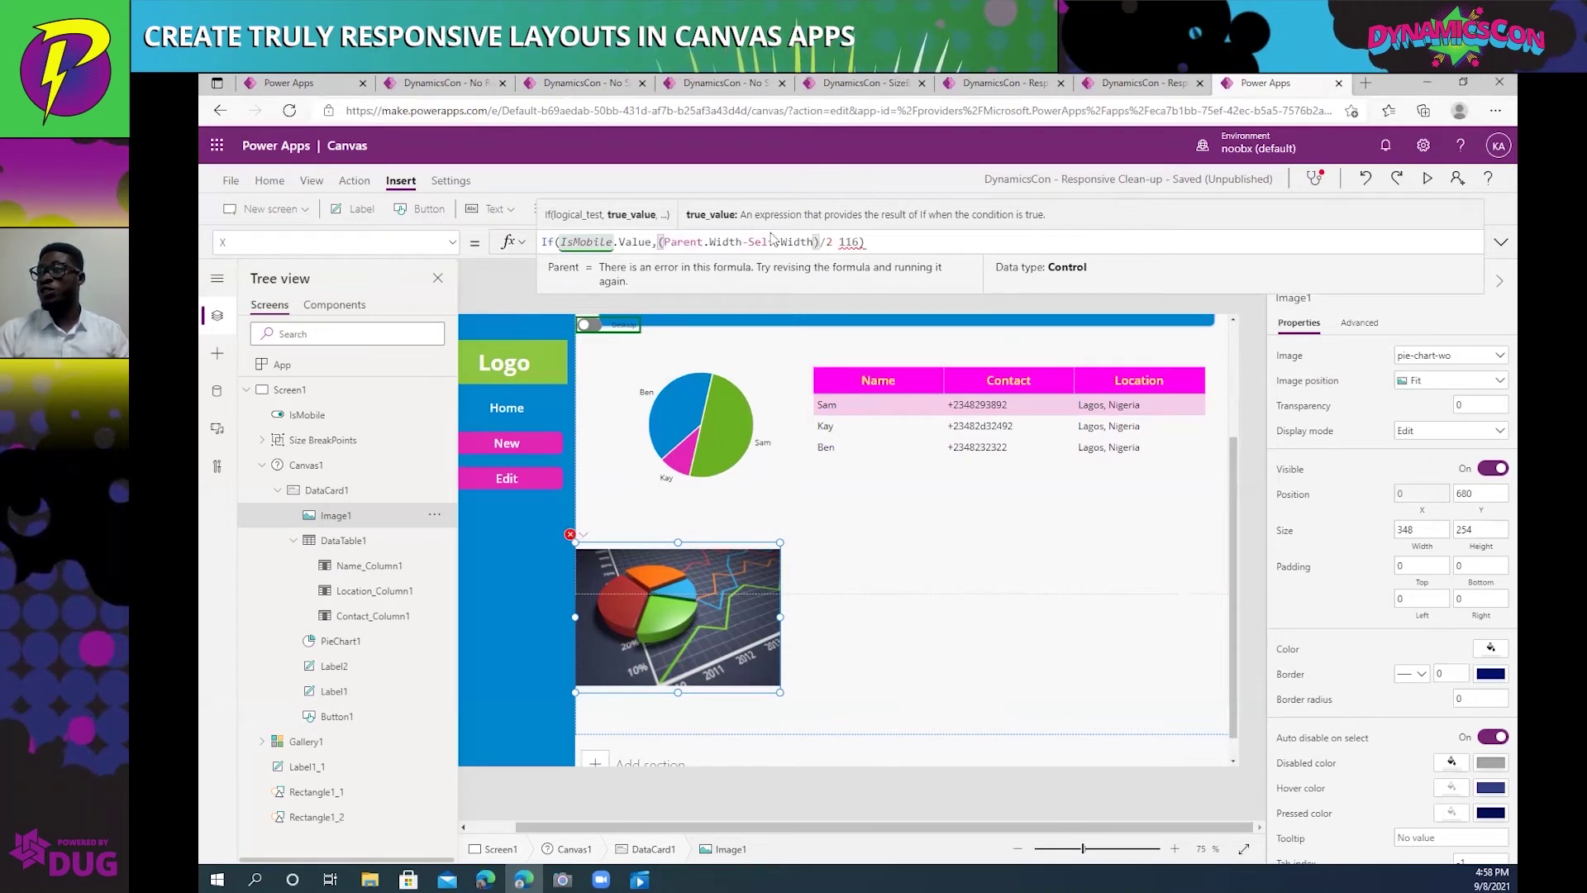
{"action": "double_click", "coordinate": [833, 242]}
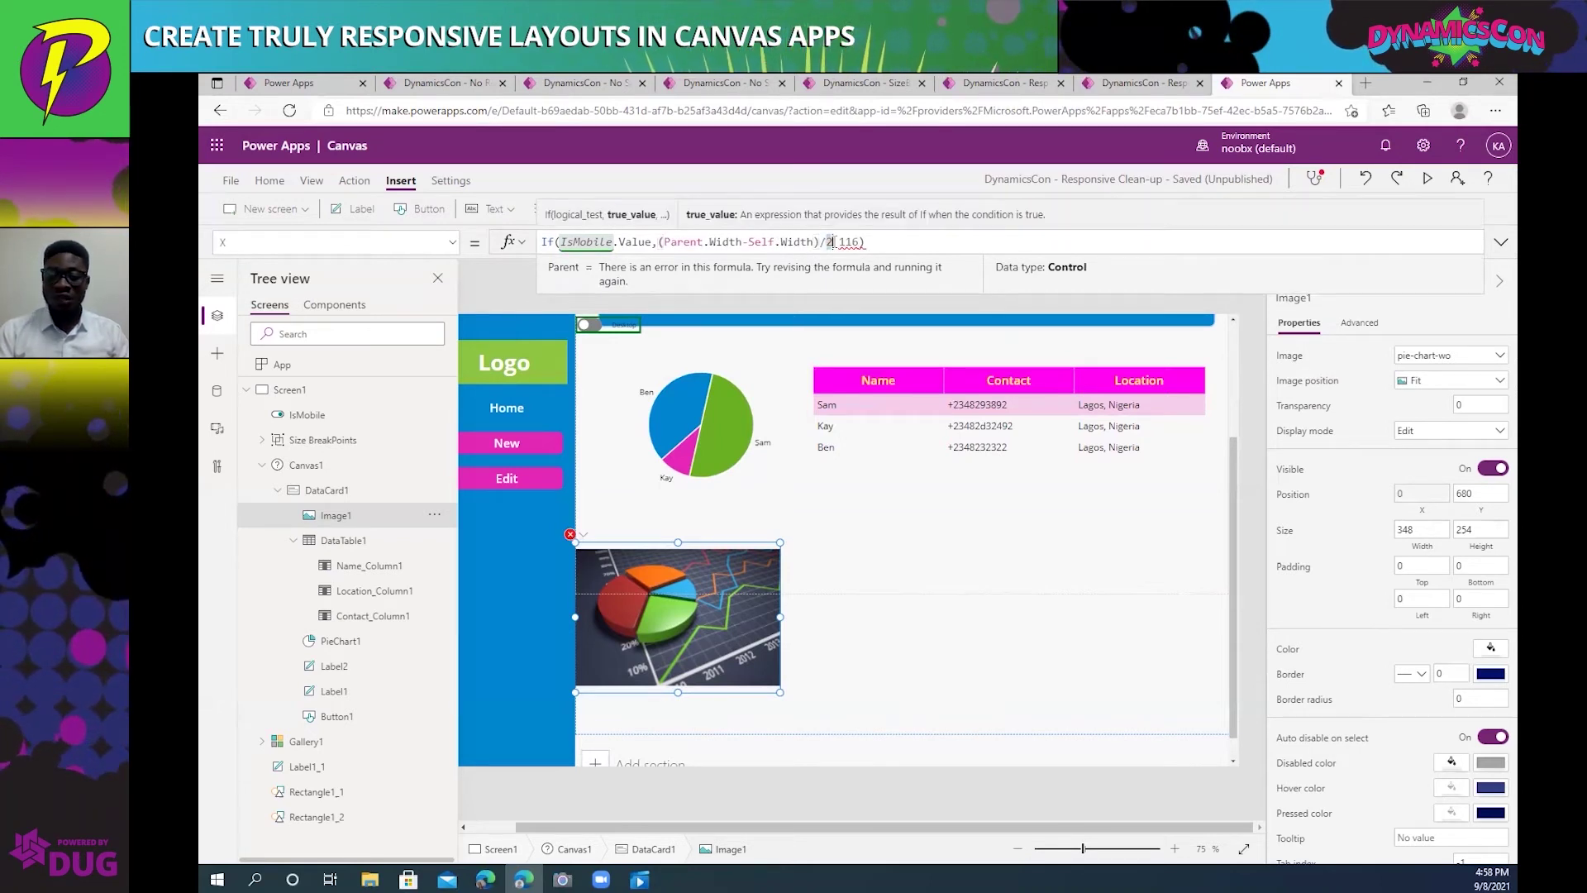
{"action": "type", "text": ","}
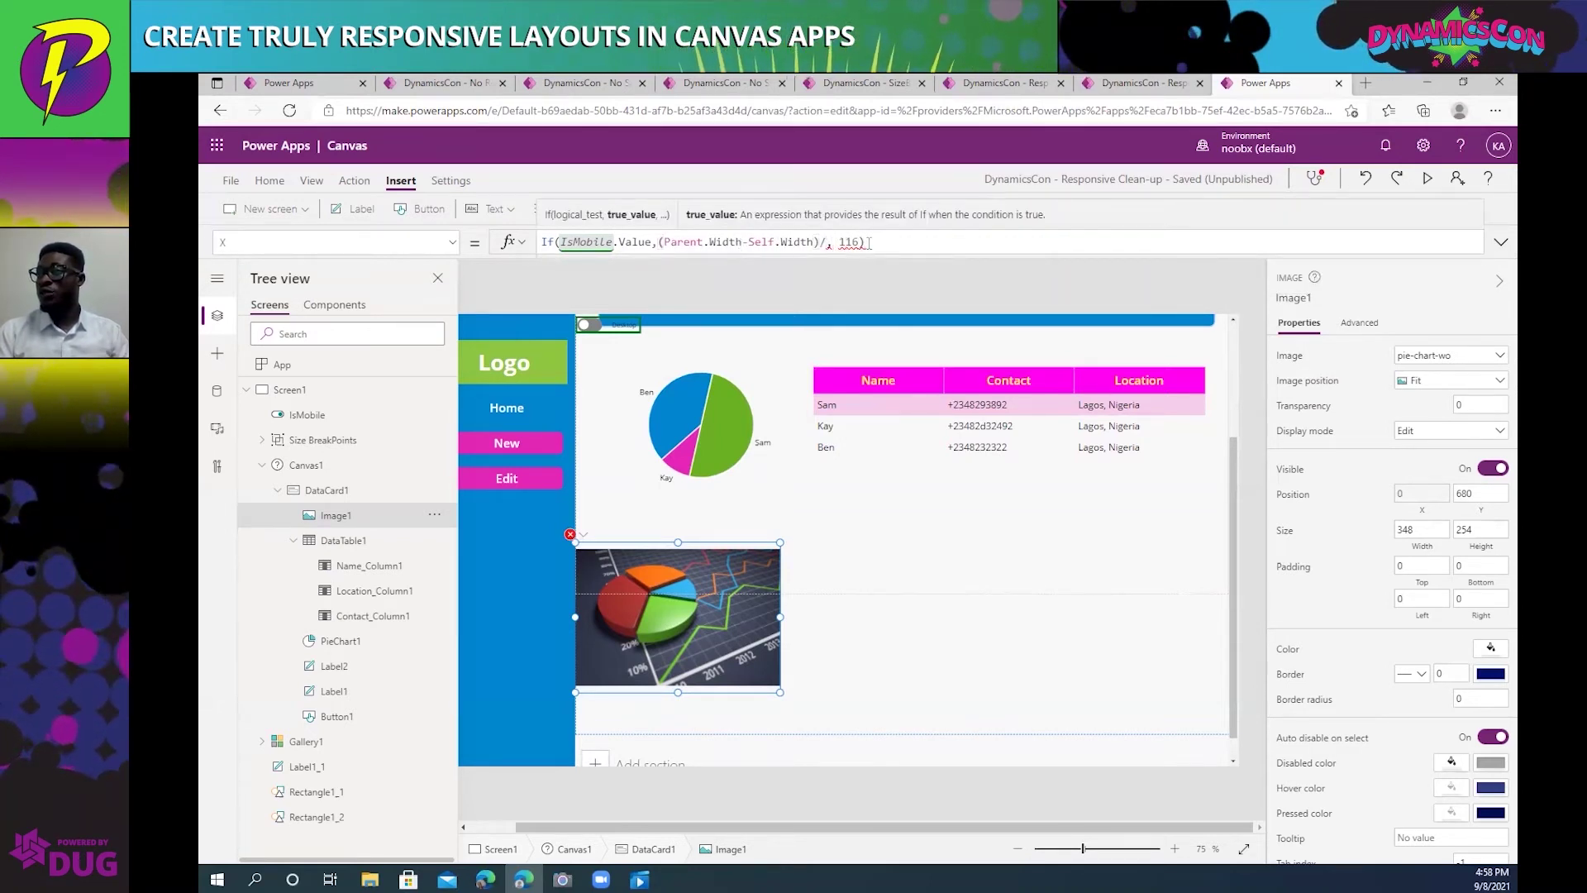
{"action": "type", "text": "2"}
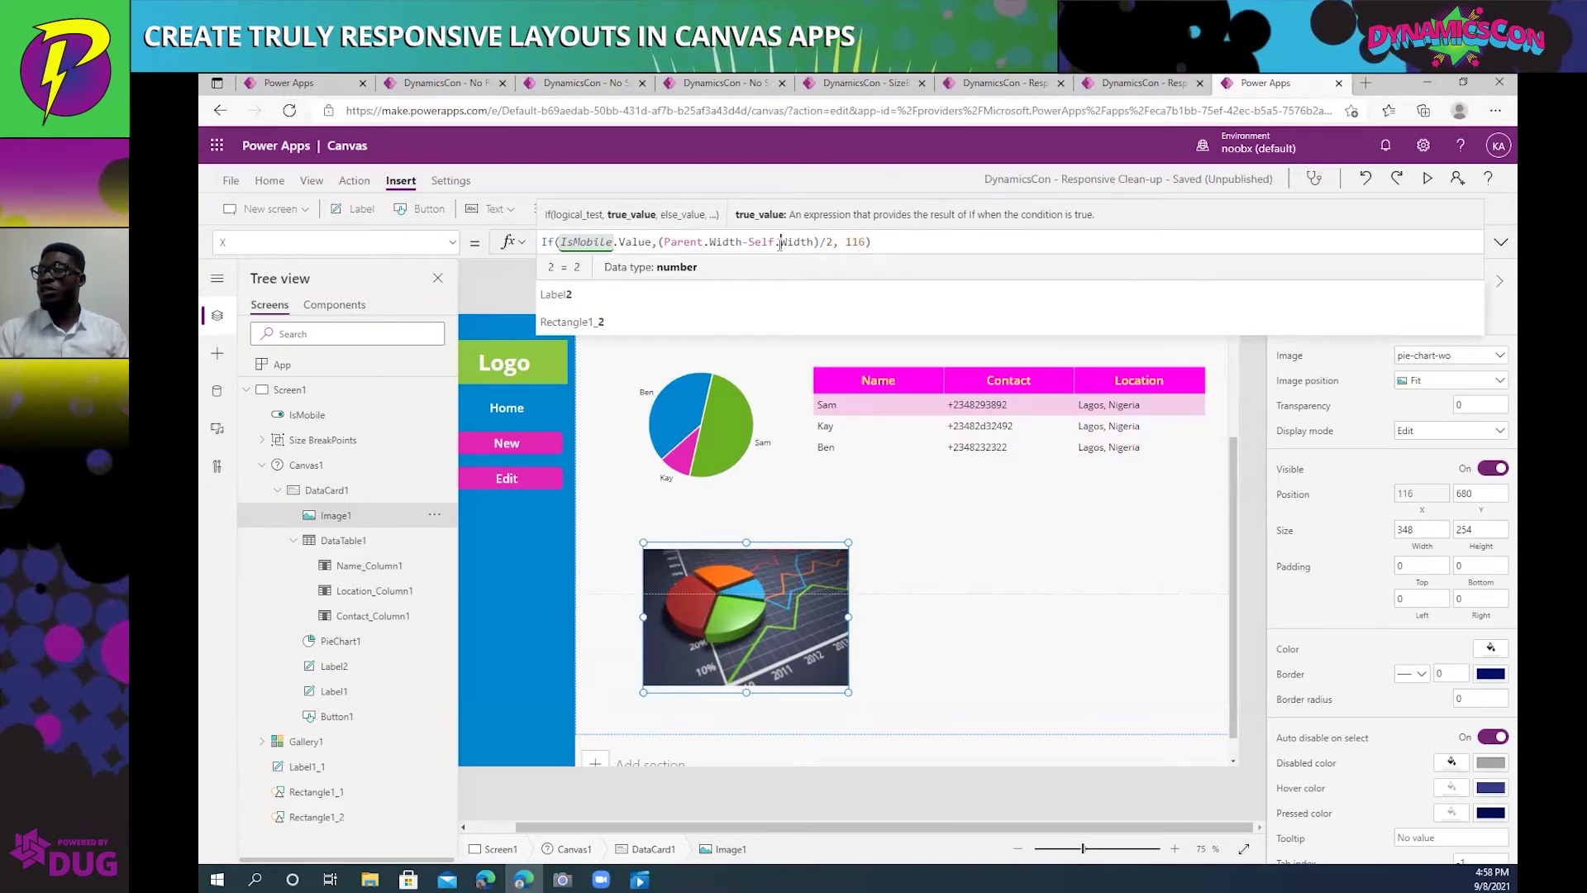
{"action": "left_click", "coordinate": [780, 242]}
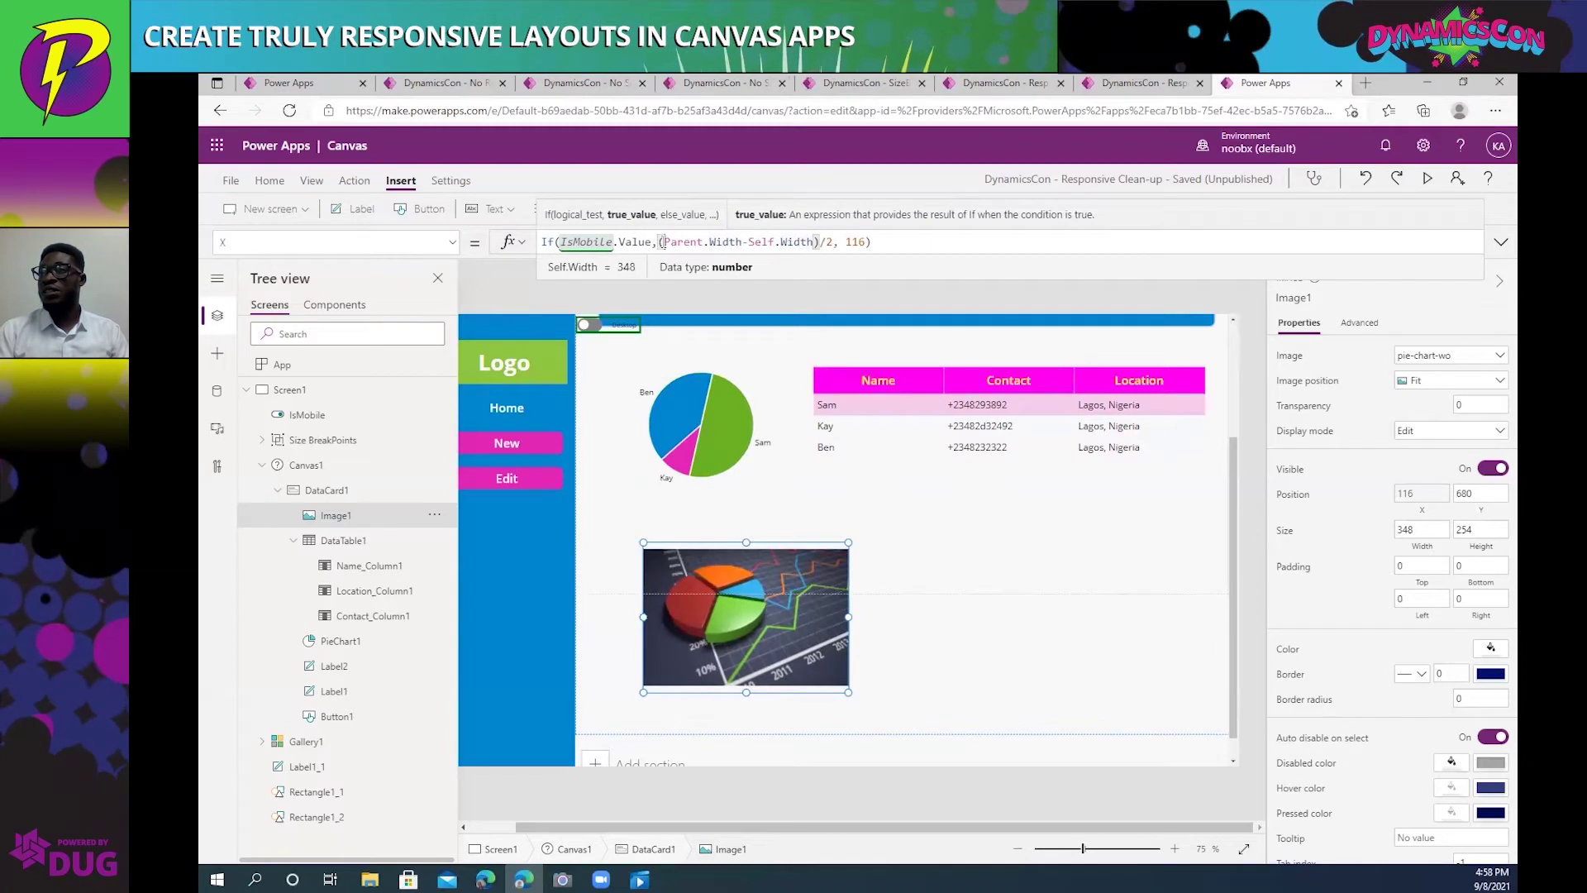
Finish editing Image1's X formula, and inspect the properties of DataCard1 and its parent Canvas1, including the card's Width fit setting.
{"action": "left_click", "coordinate": [786, 601]}
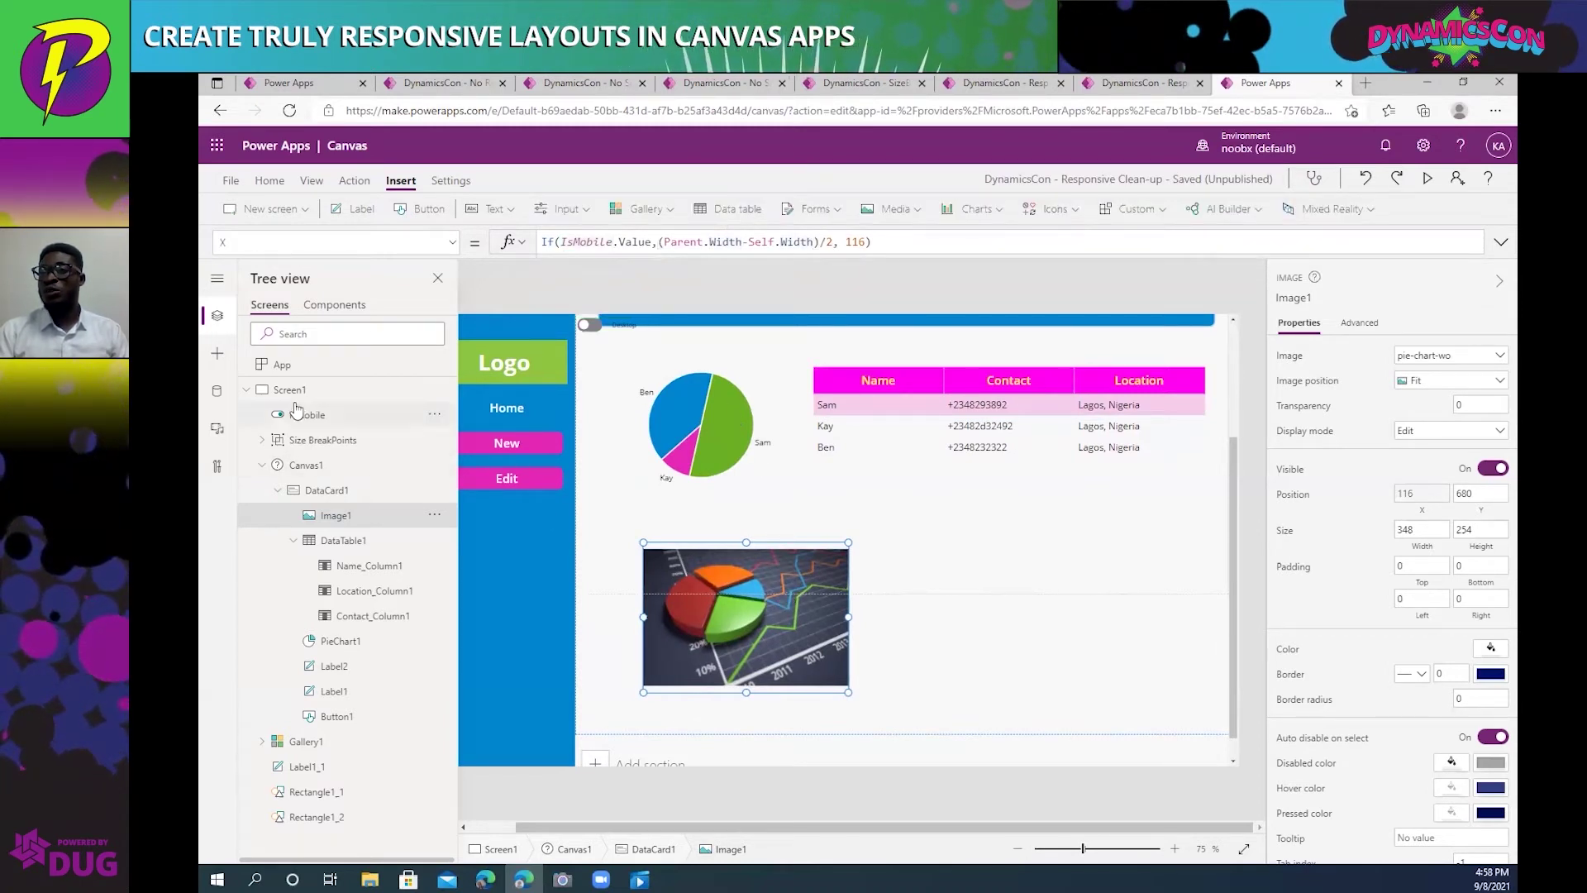
{"action": "left_click", "coordinate": [342, 495]}
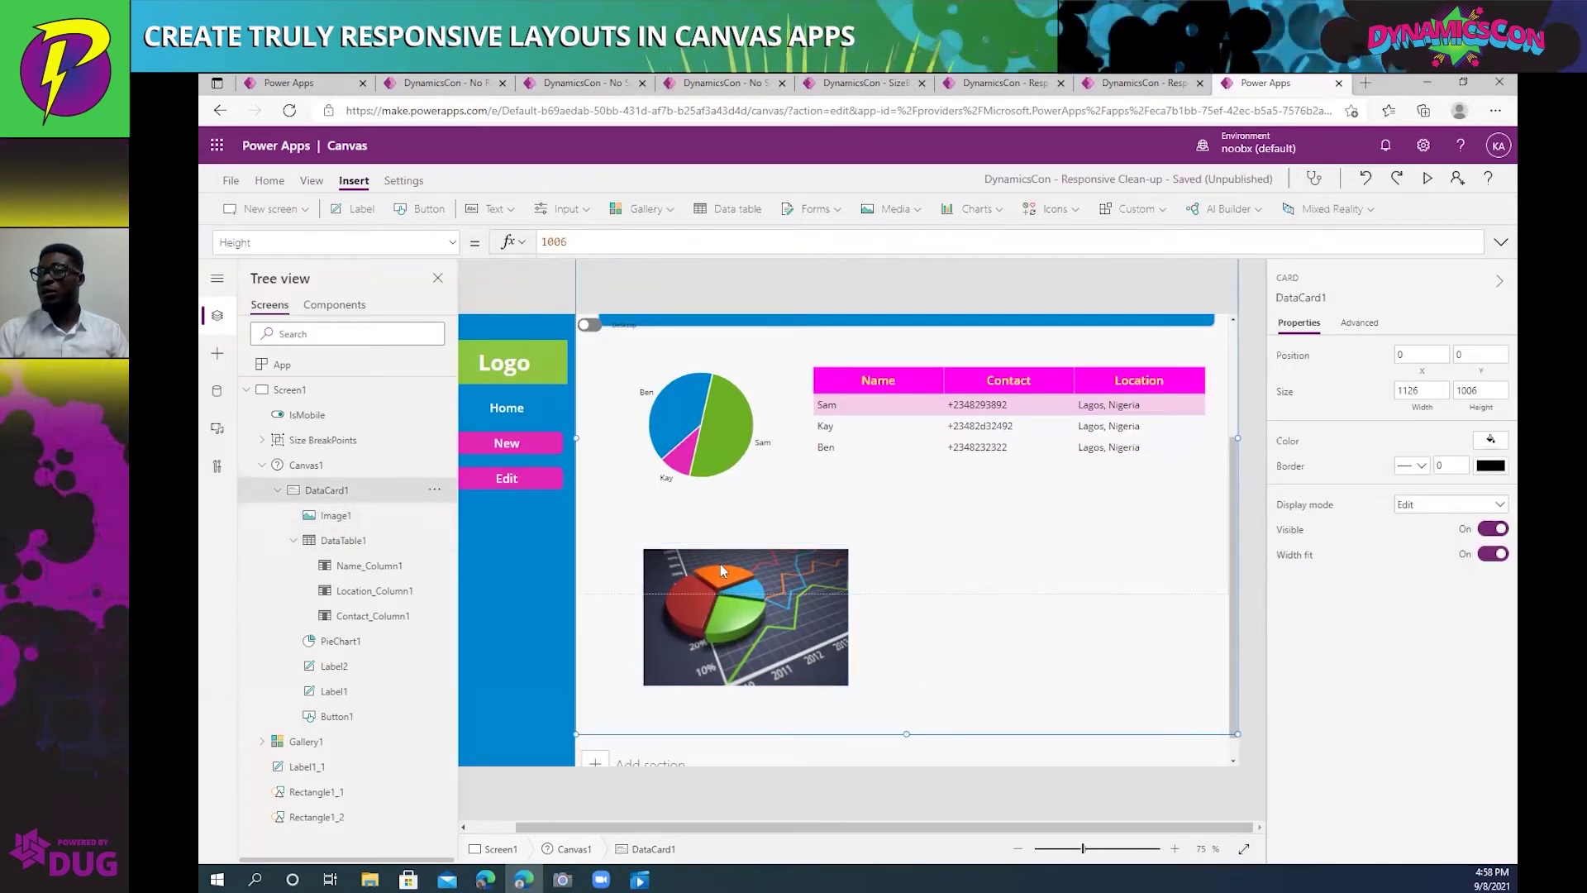
{"action": "left_click", "coordinate": [278, 492]}
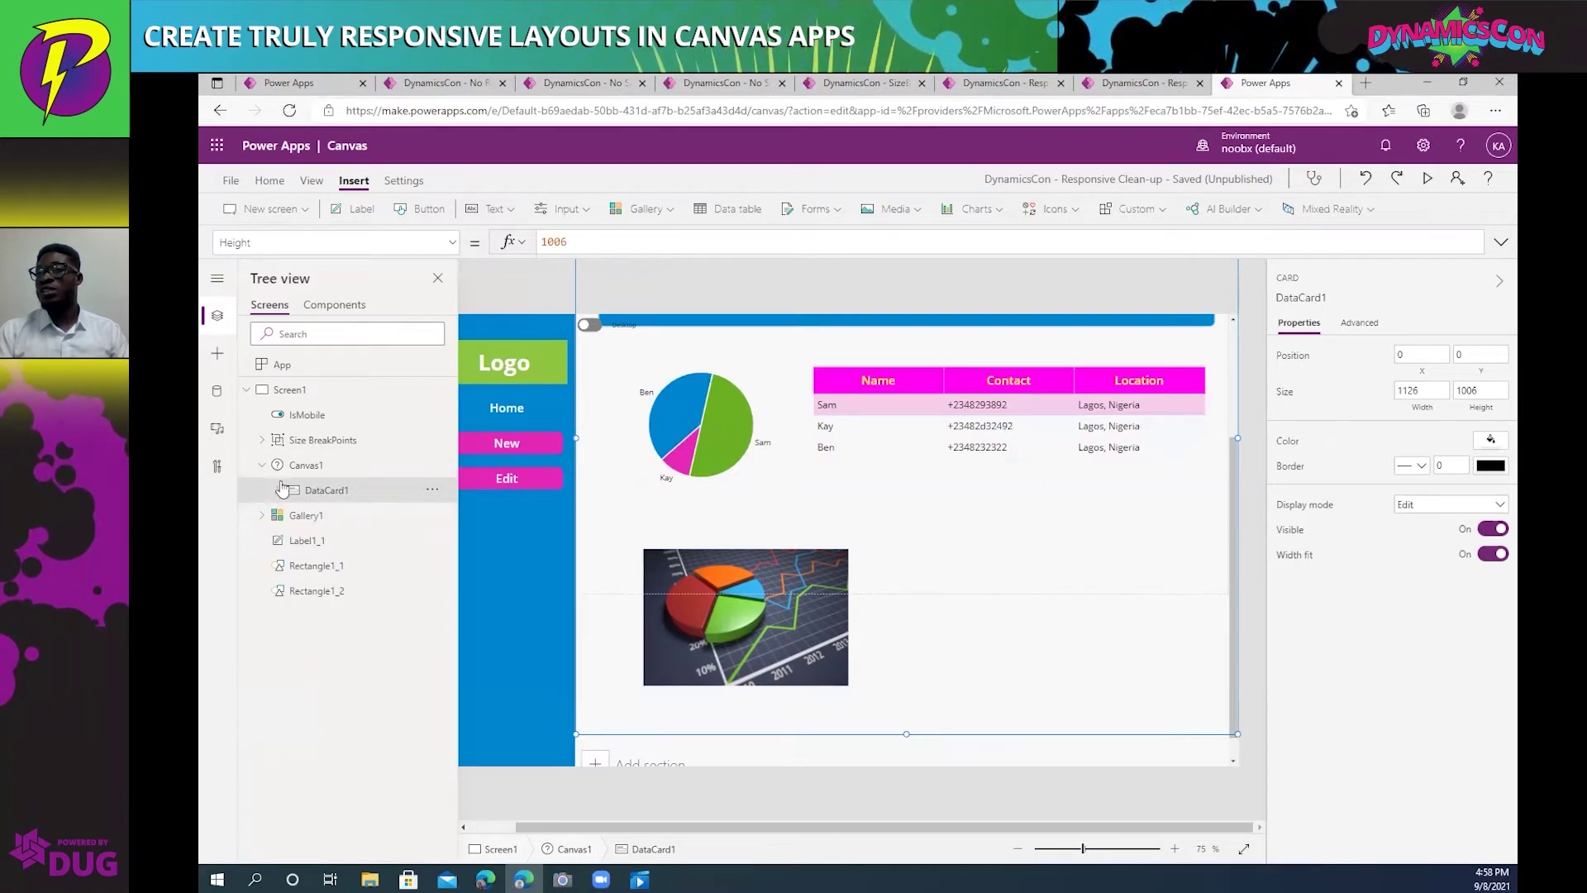
{"action": "left_click", "coordinate": [347, 468]}
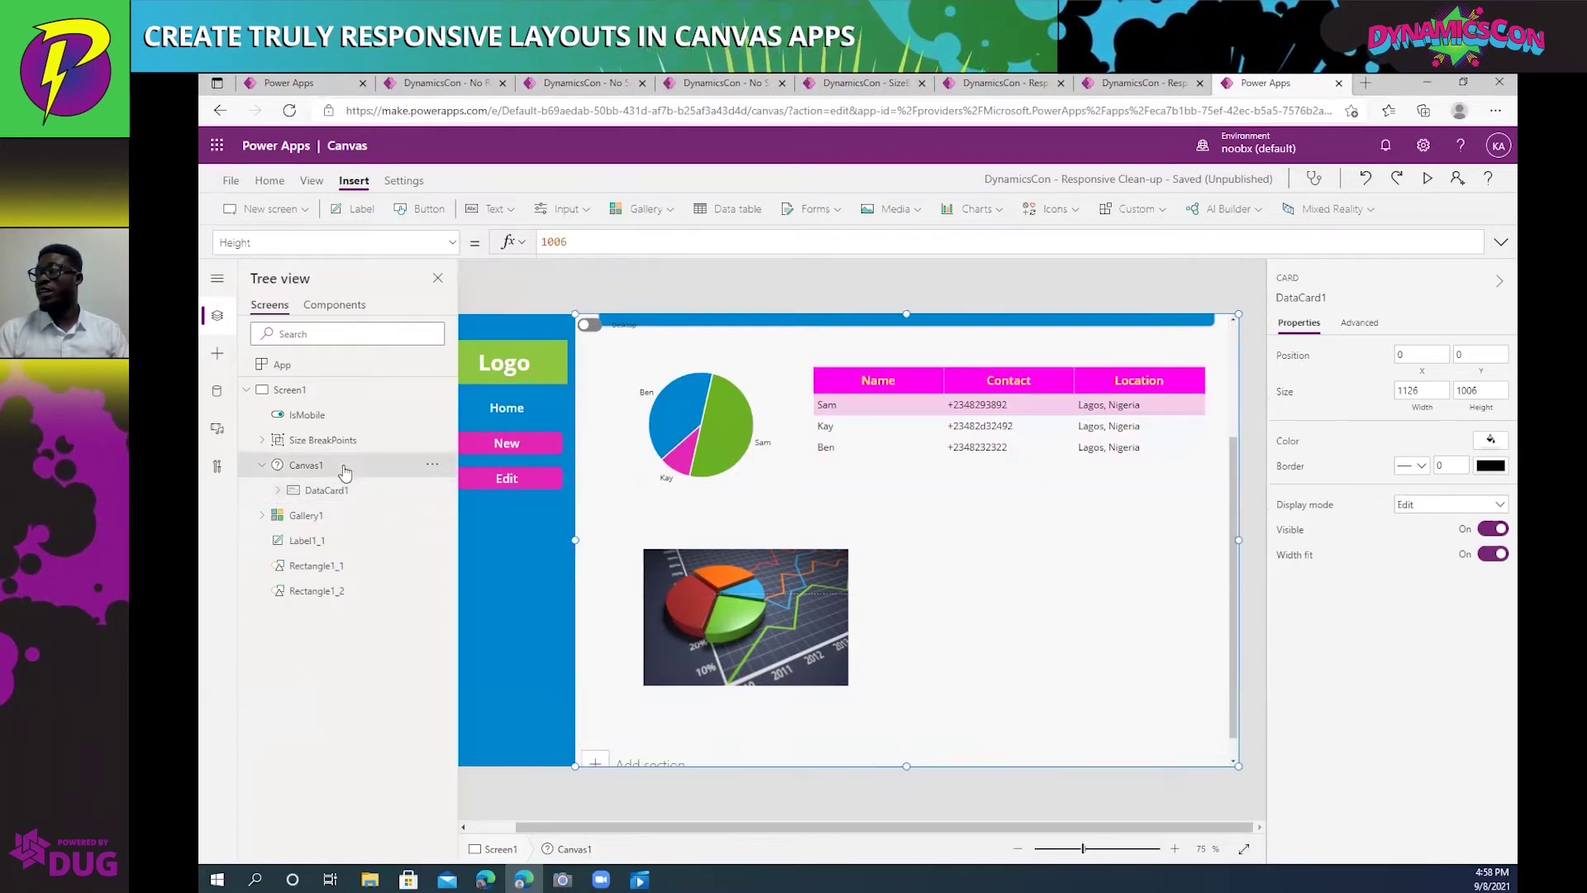
{"action": "left_click", "coordinate": [329, 496]}
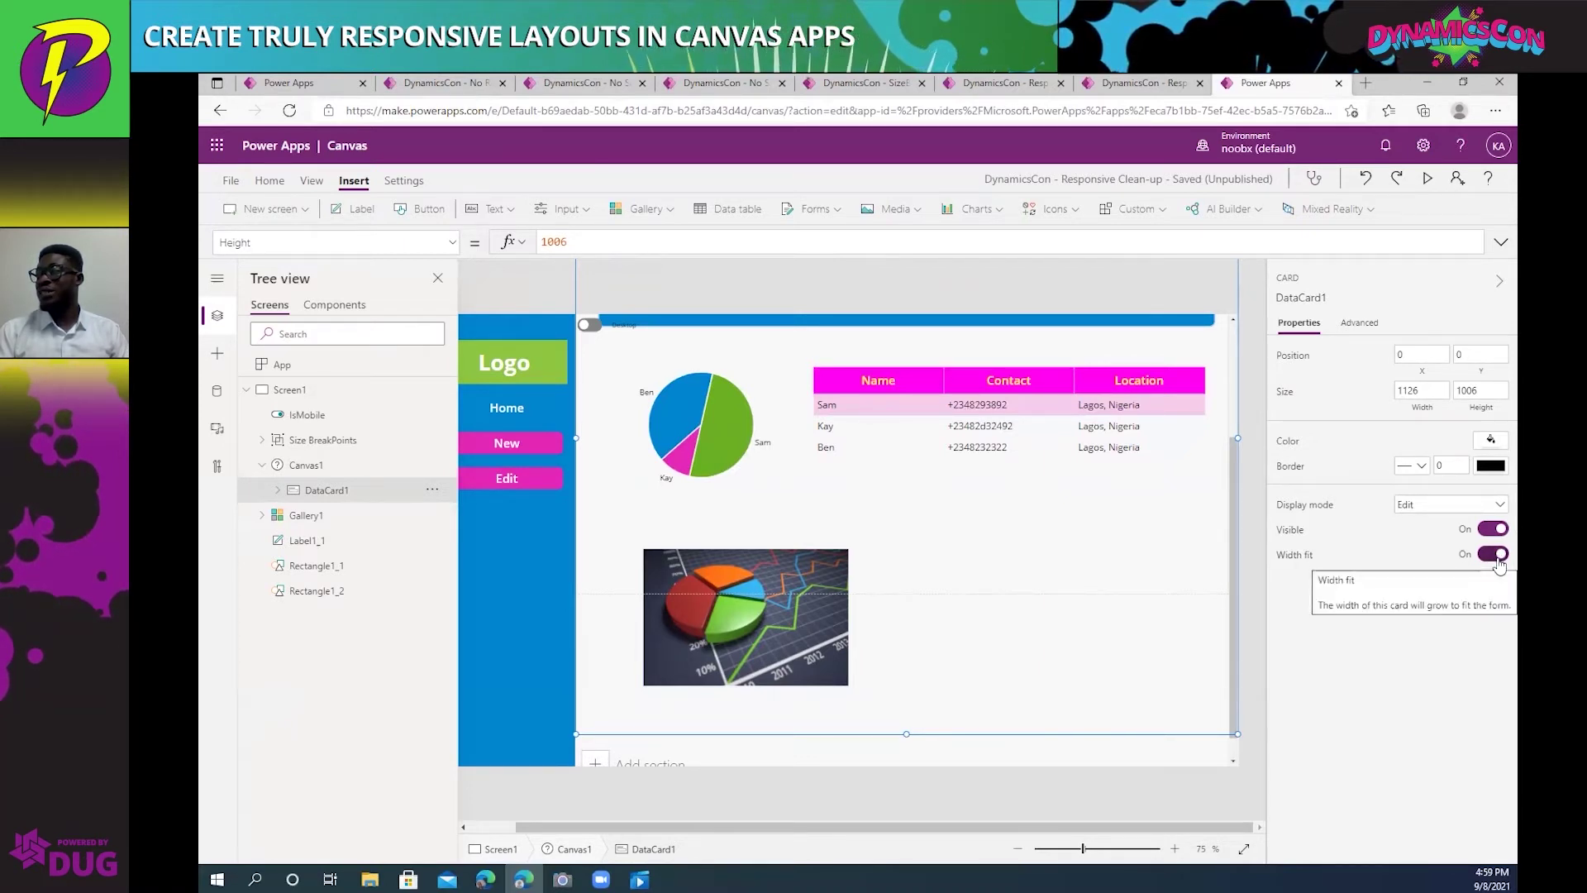
{"action": "left_click", "coordinate": [340, 472]}
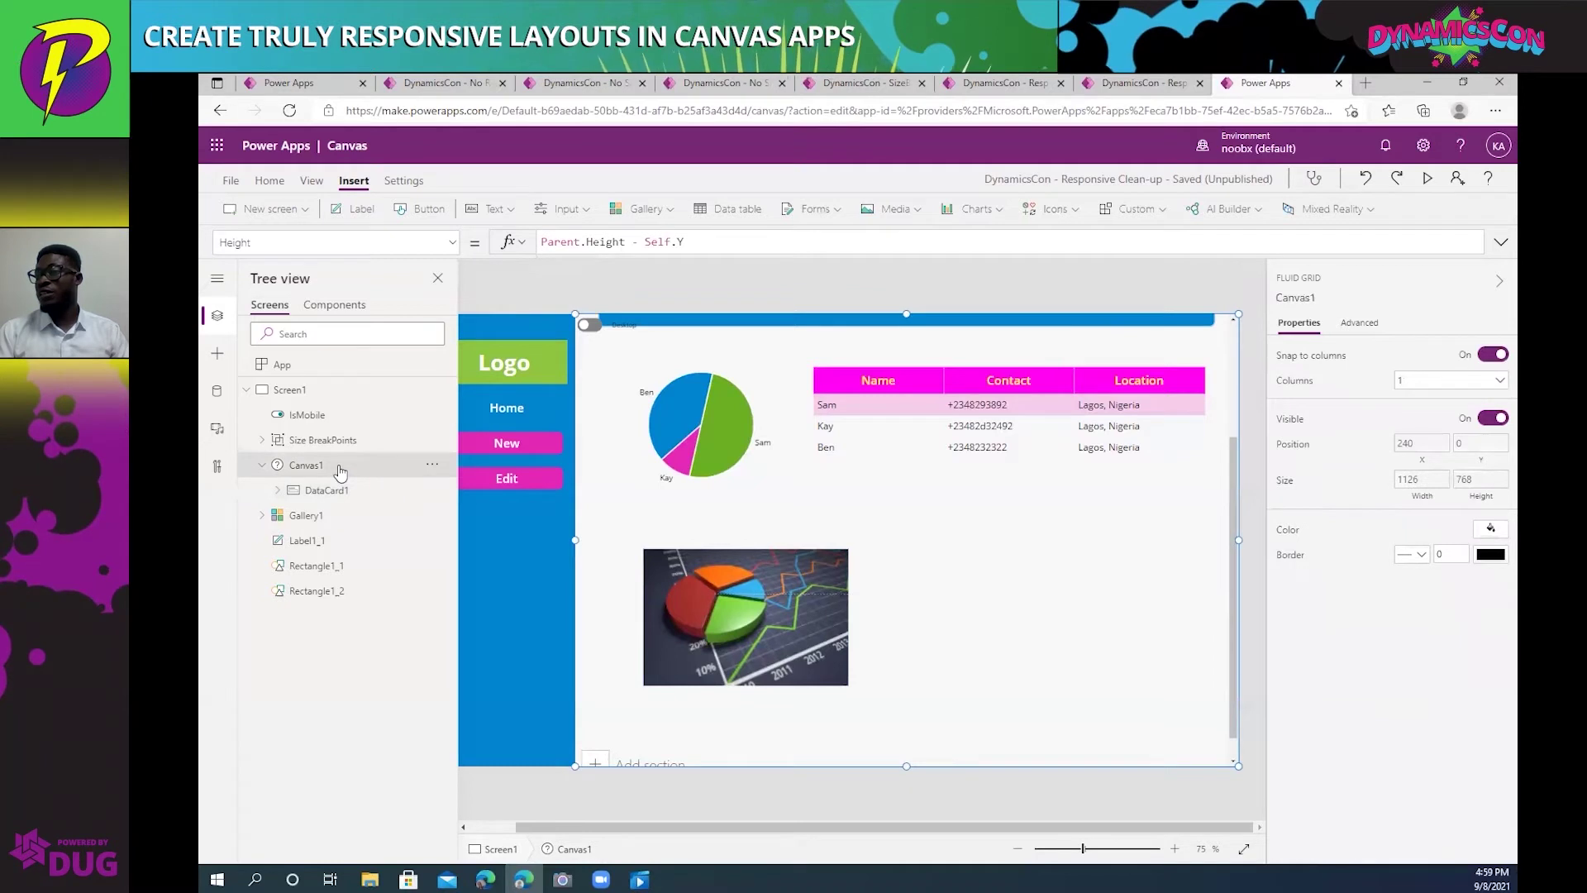
Examine Canvas1's Width formula, including its IsMobile condition, the mobile Parent.Width value and the desktop value that subtracts Rectangle1_1.Width.
{"action": "scroll", "coordinate": [986, 474], "scroll_direction": "up", "scroll_amount": 3}
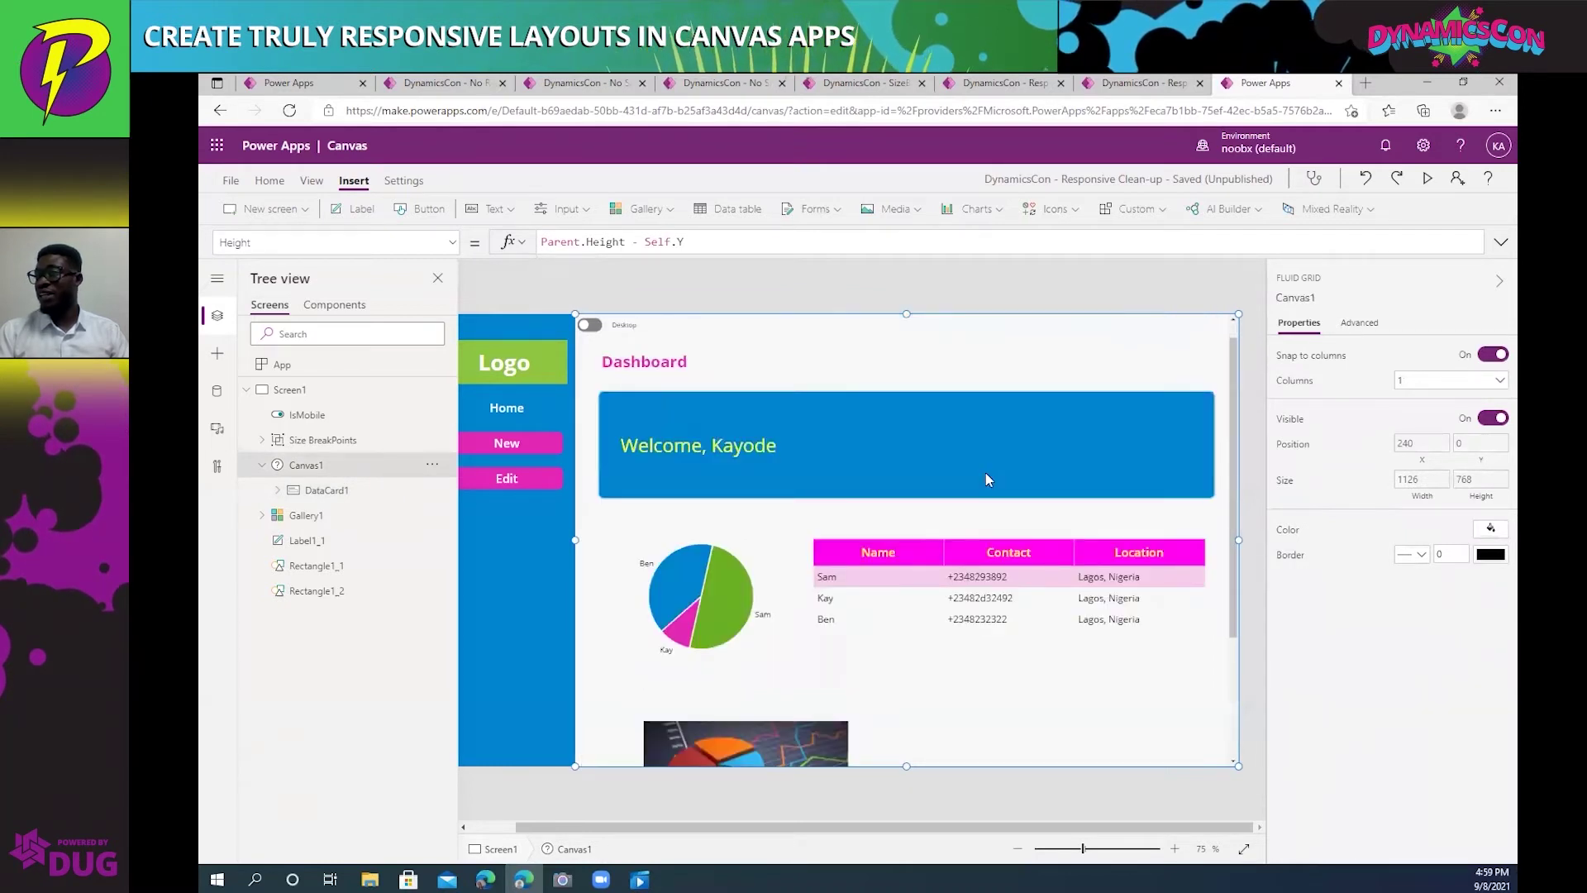
{"action": "scroll", "coordinate": [986, 473], "scroll_direction": "down", "scroll_amount": 1}
{"action": "left_click", "coordinate": [1419, 480]}
{"action": "left_click_drag", "start_coordinate": [1066, 281], "coordinate": [1064, 357]}
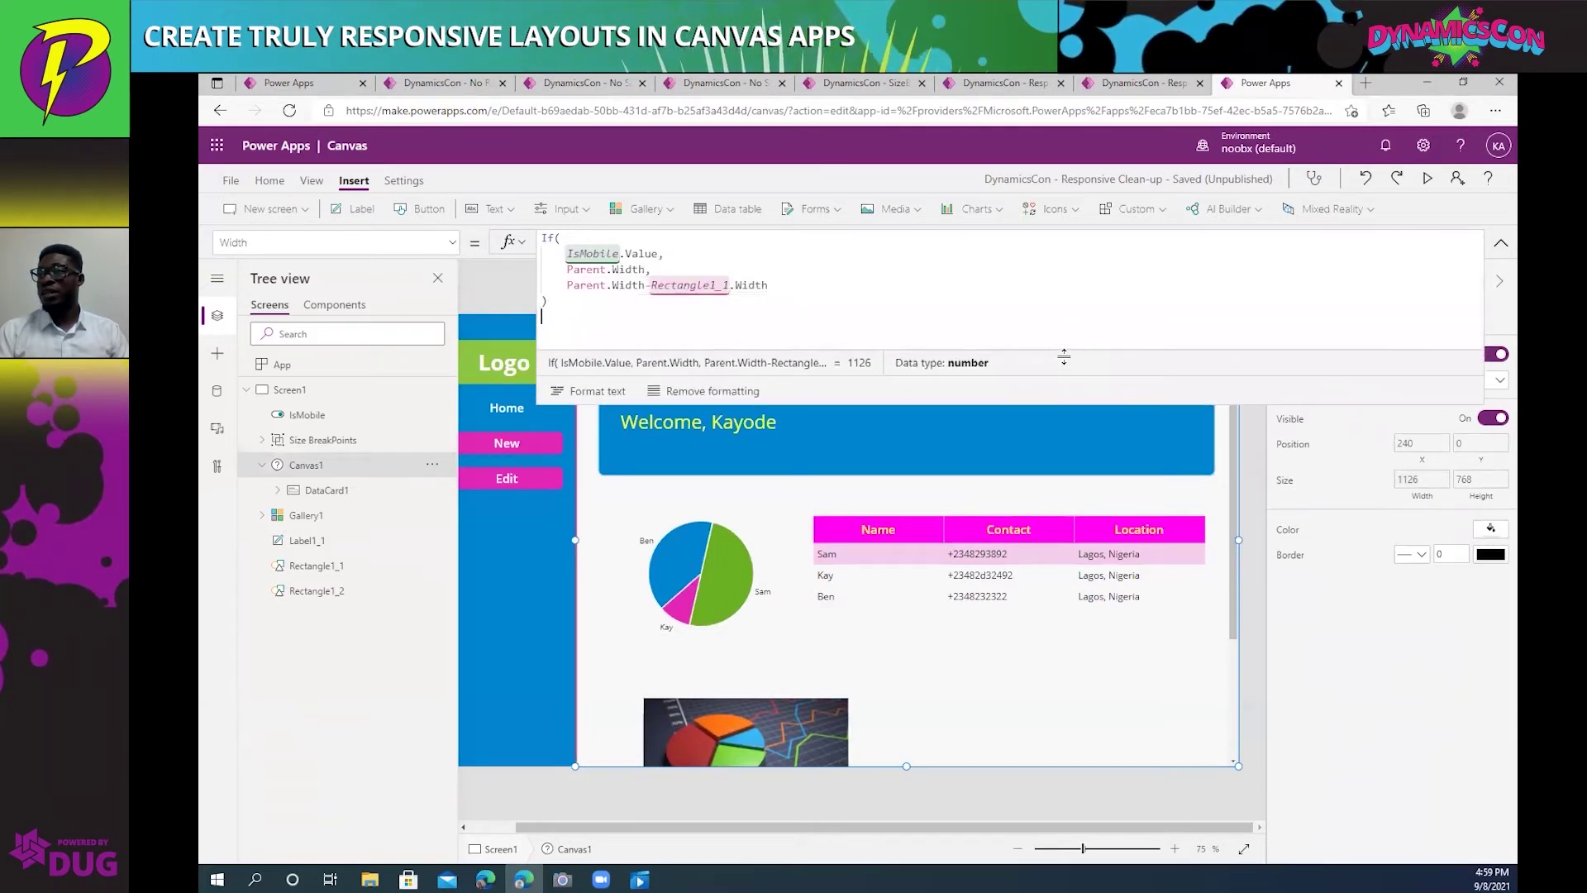
{"action": "left_click", "coordinate": [672, 253]}
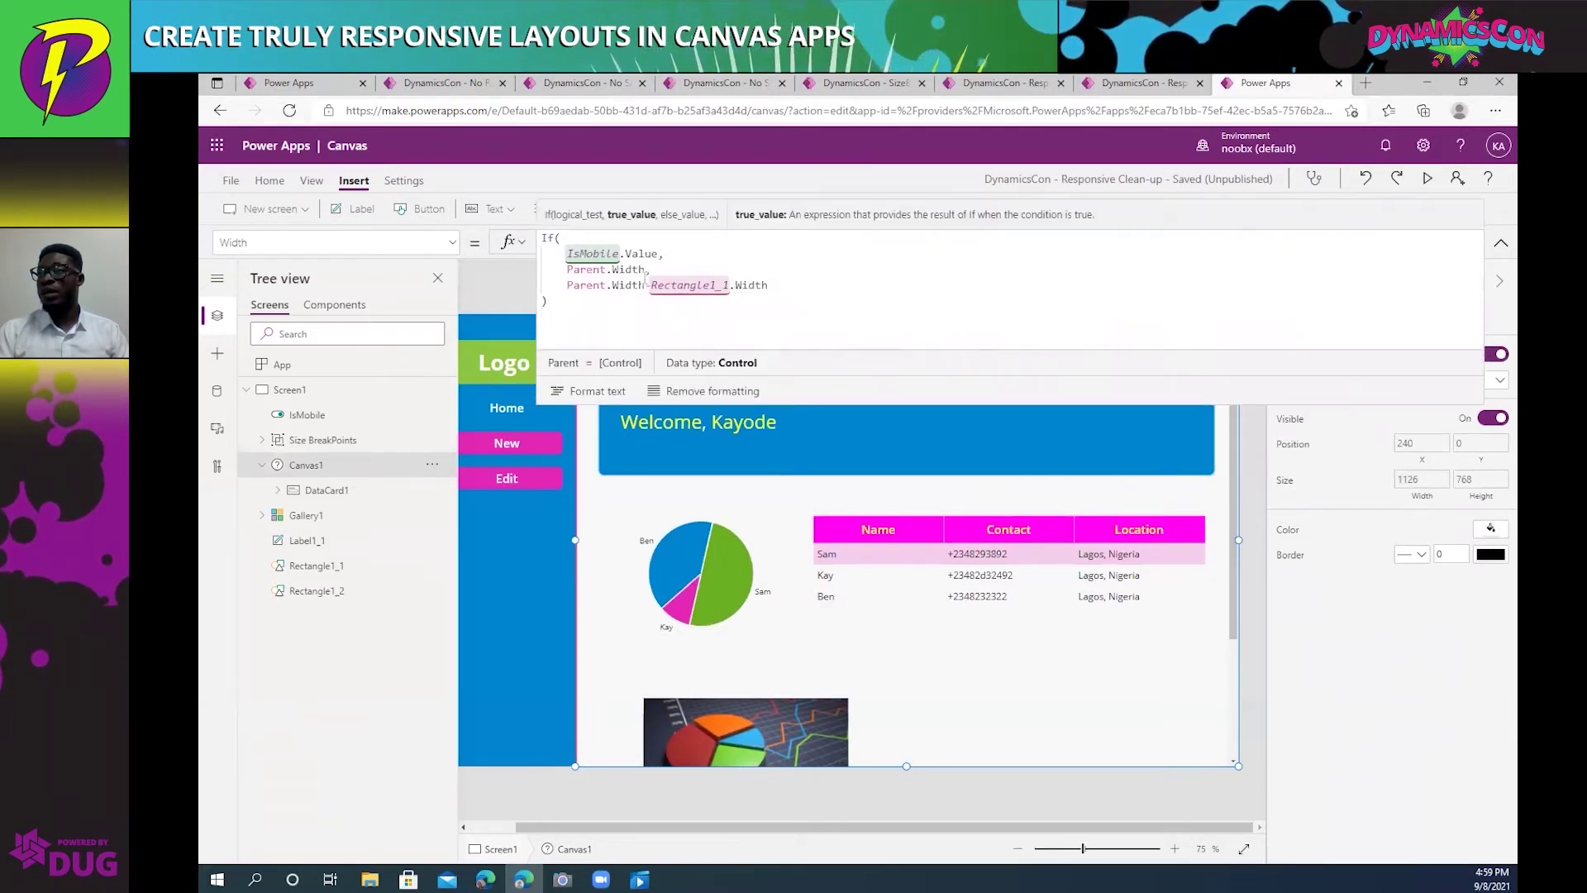
{"action": "left_click_drag", "start_coordinate": [652, 270], "coordinate": [567, 270]}
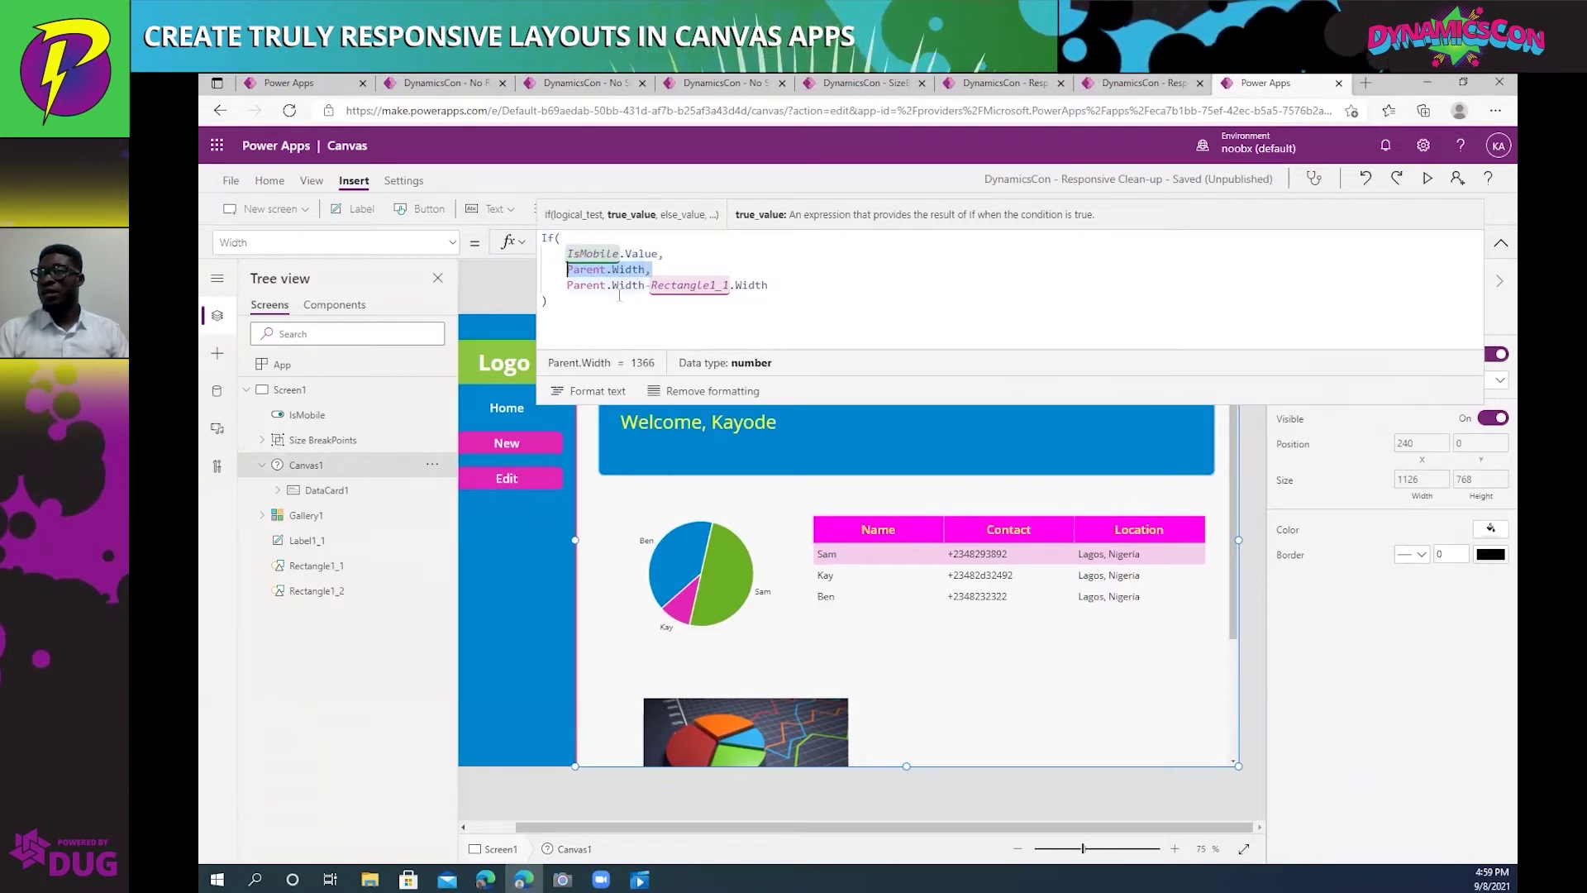
{"action": "left_click", "coordinate": [568, 287]}
{"action": "left_click", "coordinate": [664, 264]}
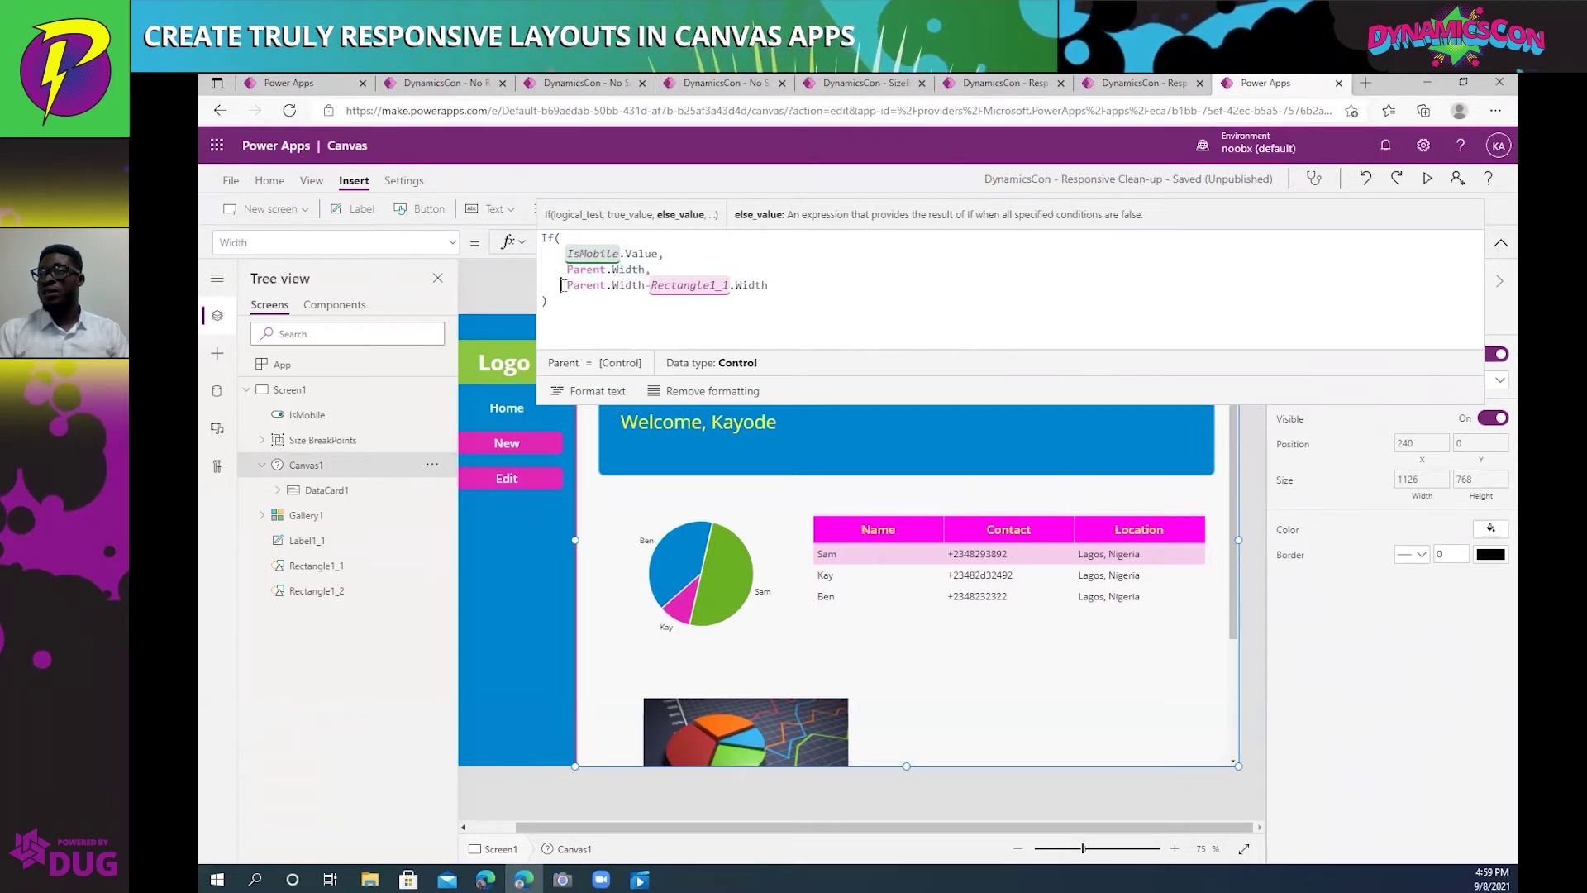
{"action": "left_click_drag", "start_coordinate": [562, 285], "coordinate": [649, 284]}
{"action": "double_click", "coordinate": [686, 285]}
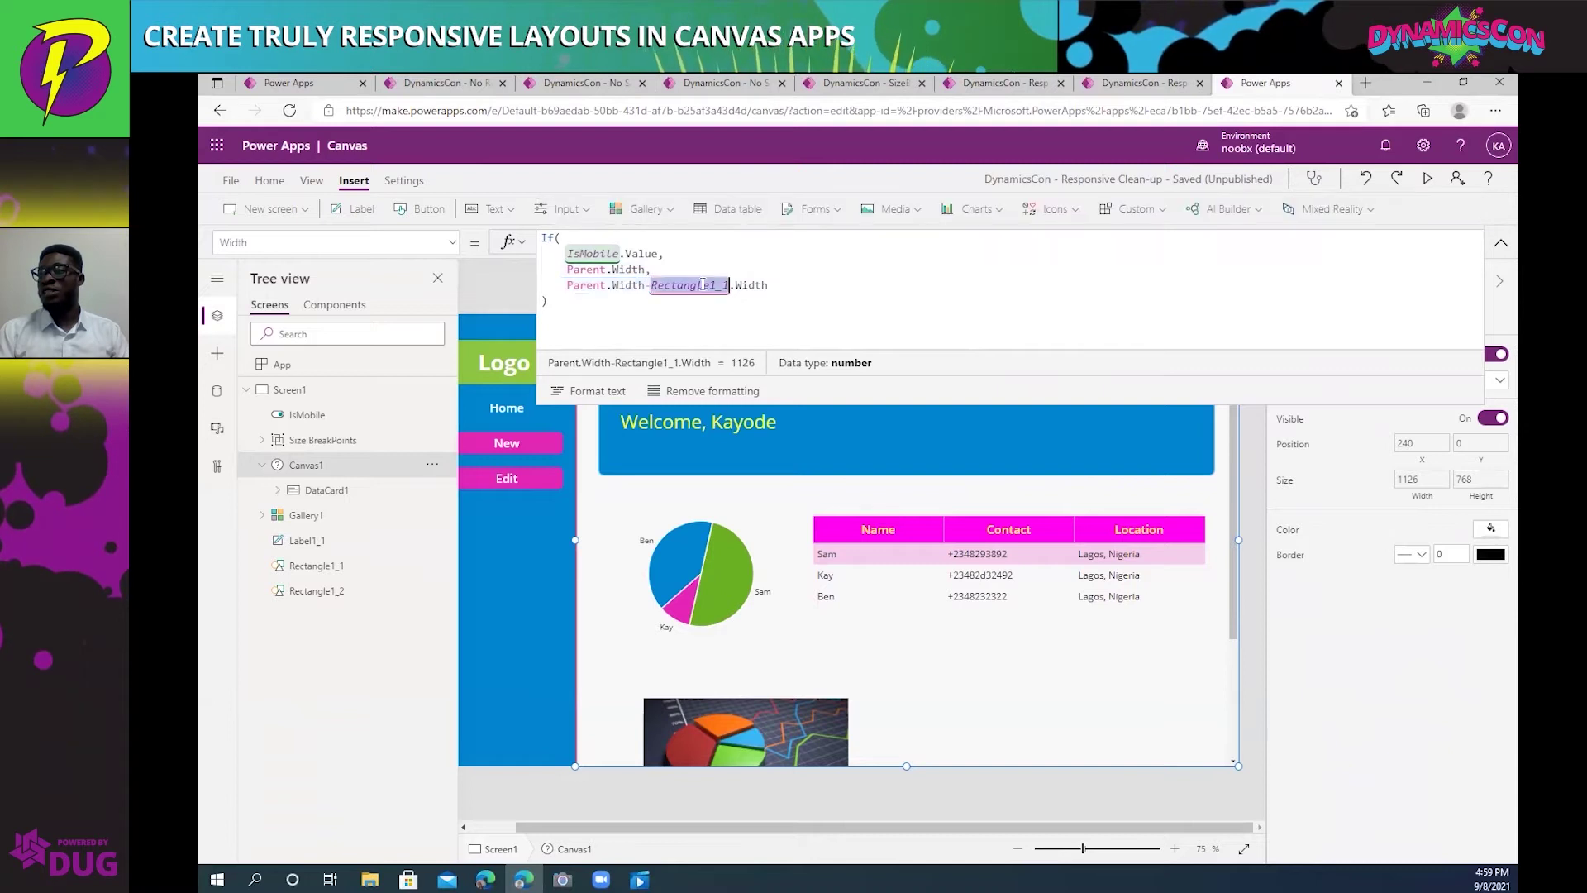
{"action": "left_click", "coordinate": [831, 287]}
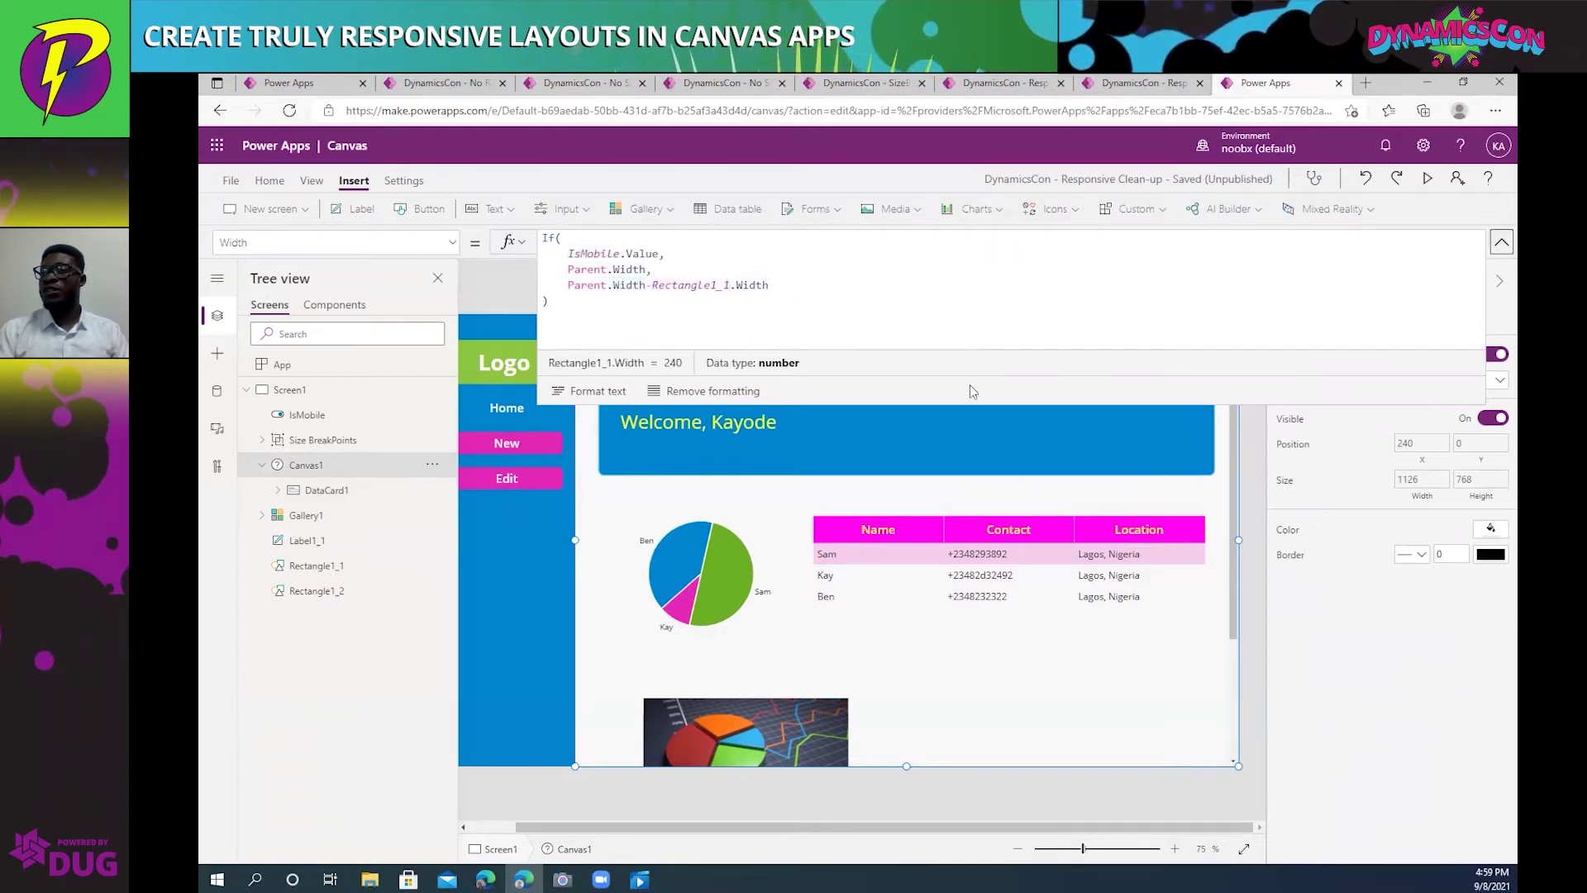
{"action": "left_click", "coordinate": [1501, 241]}
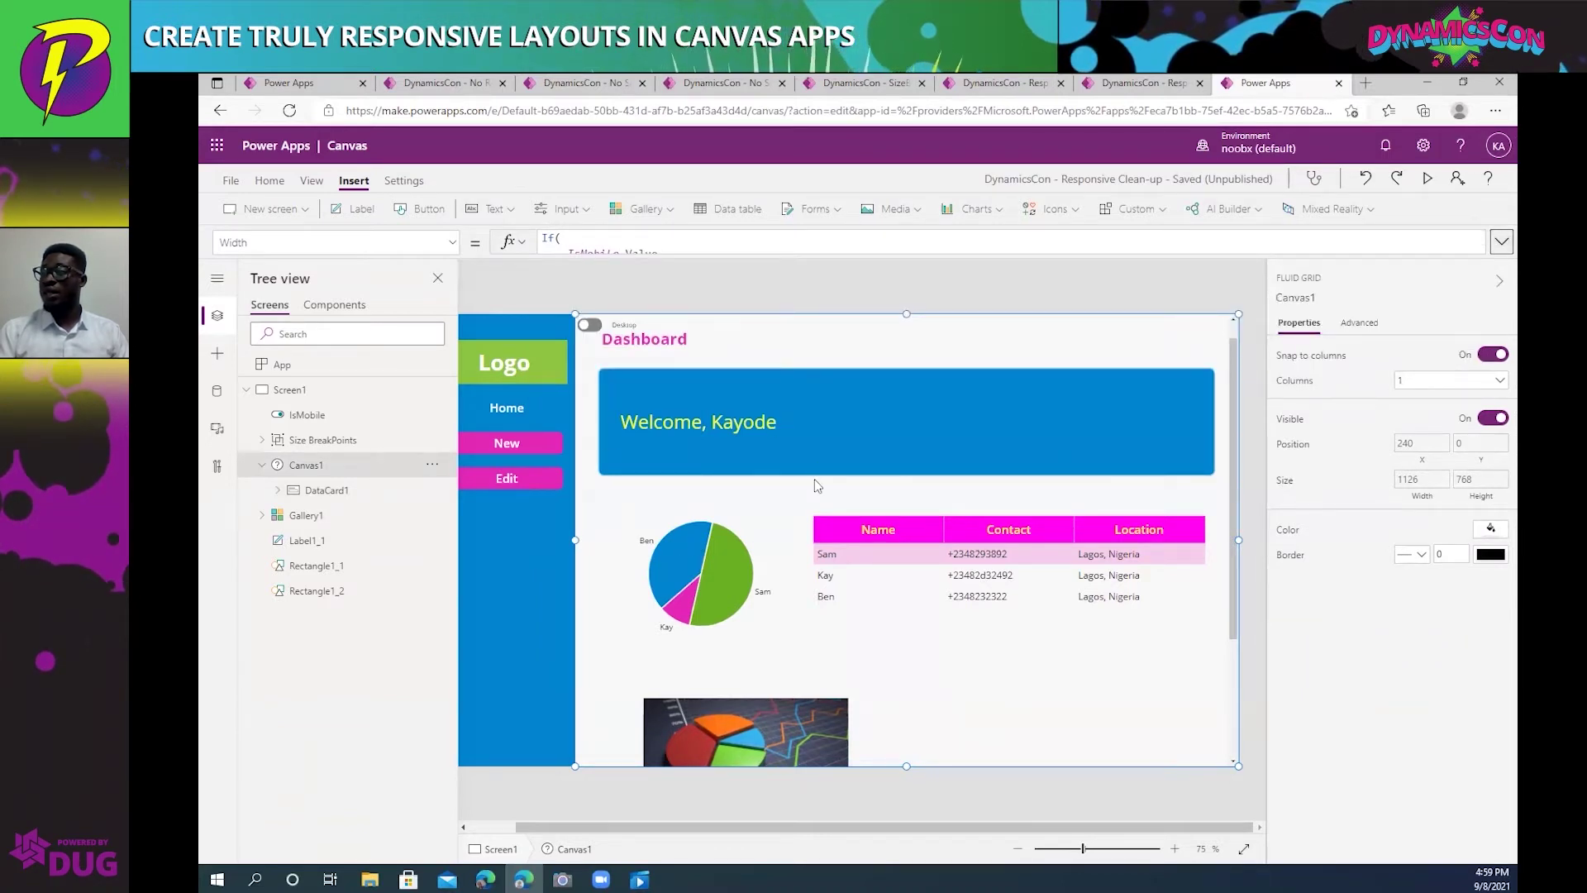
Inspect the side menu gallery alongside the fluid grid, and return to Canvas1.
{"action": "left_click", "coordinate": [653, 298]}
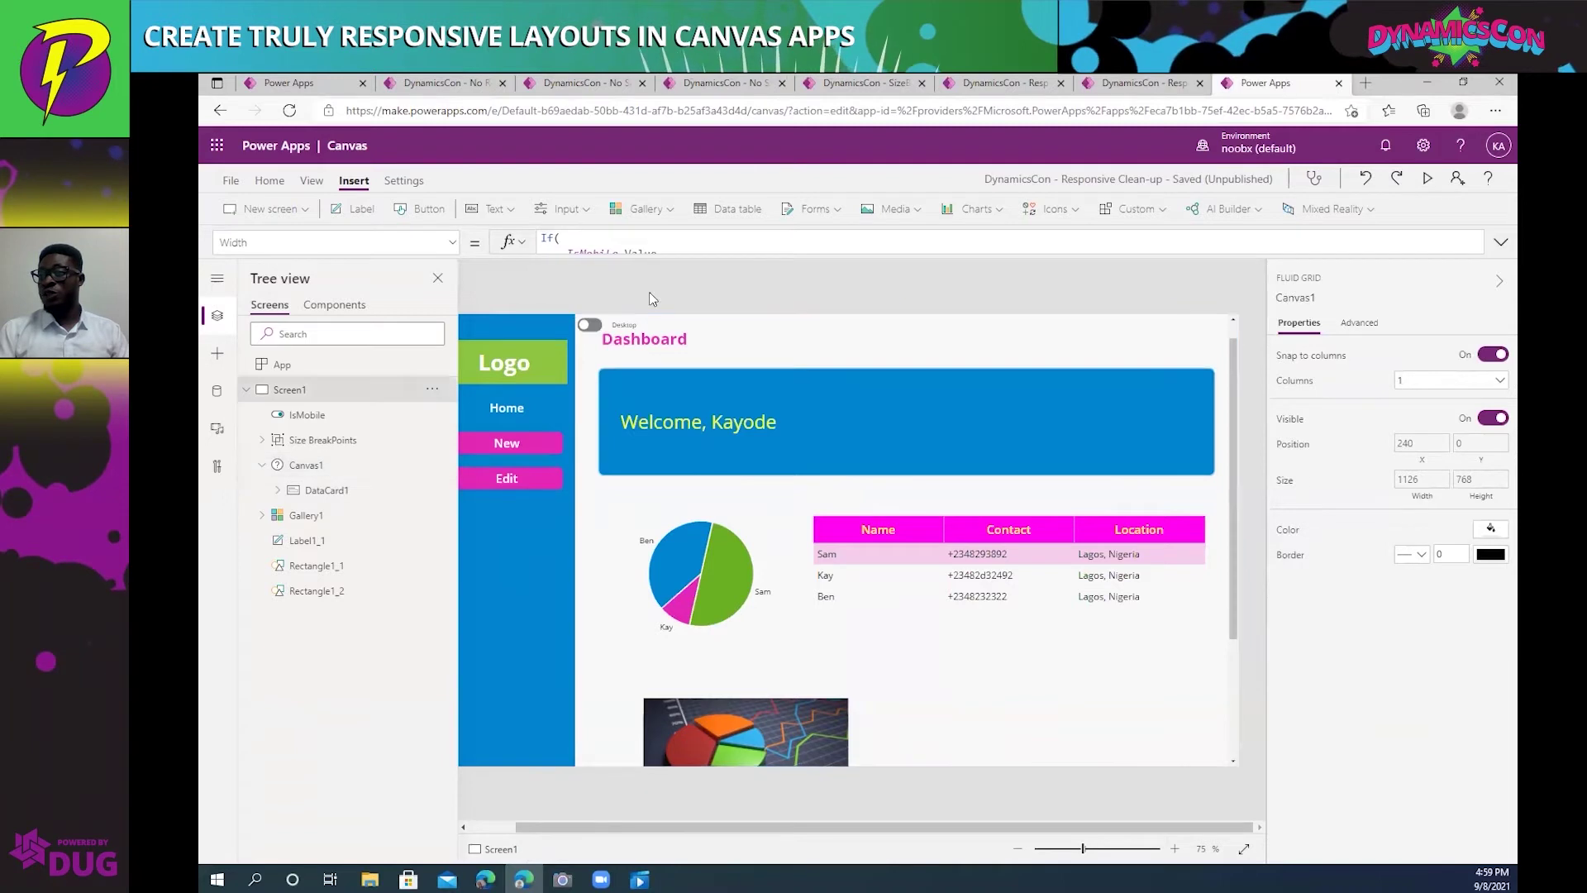
{"action": "left_click", "coordinate": [334, 467]}
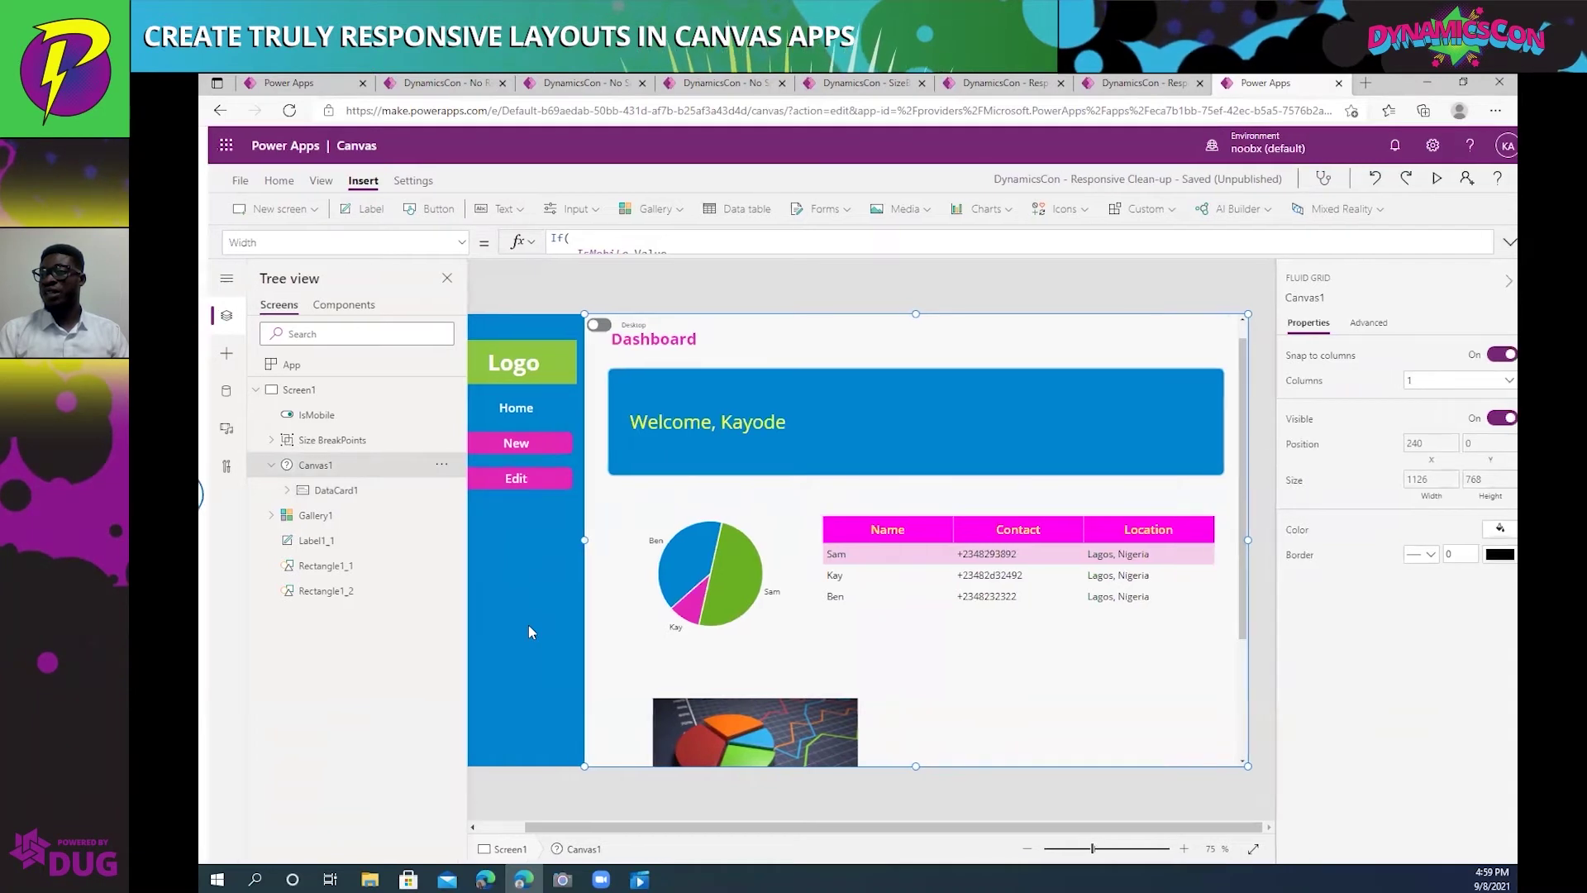
{"action": "left_click", "coordinate": [501, 576]}
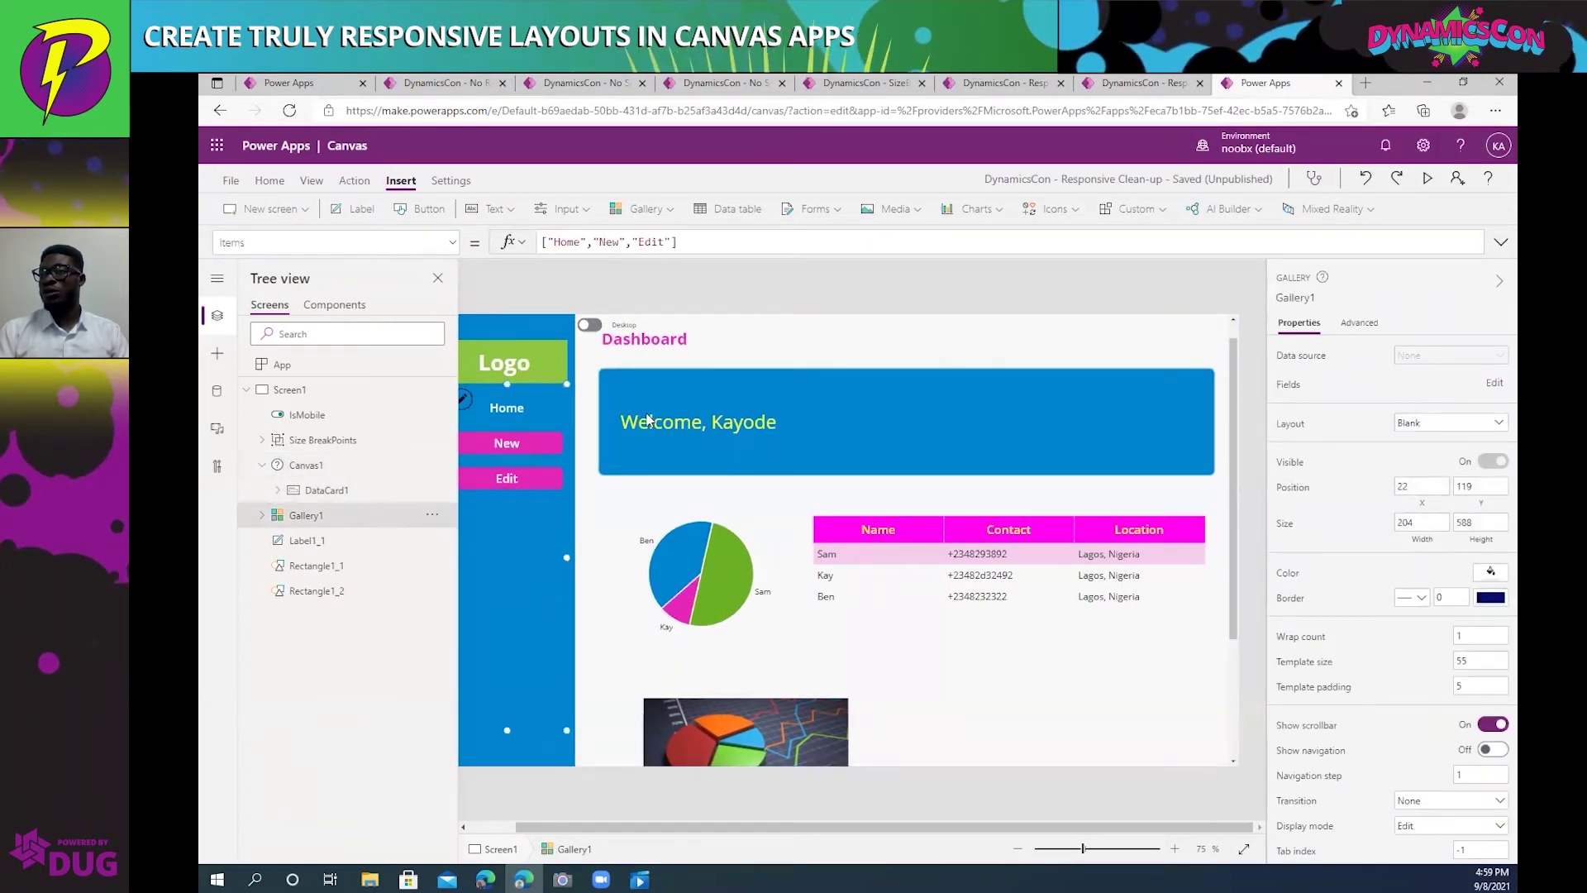
{"action": "left_click", "coordinate": [347, 465]}
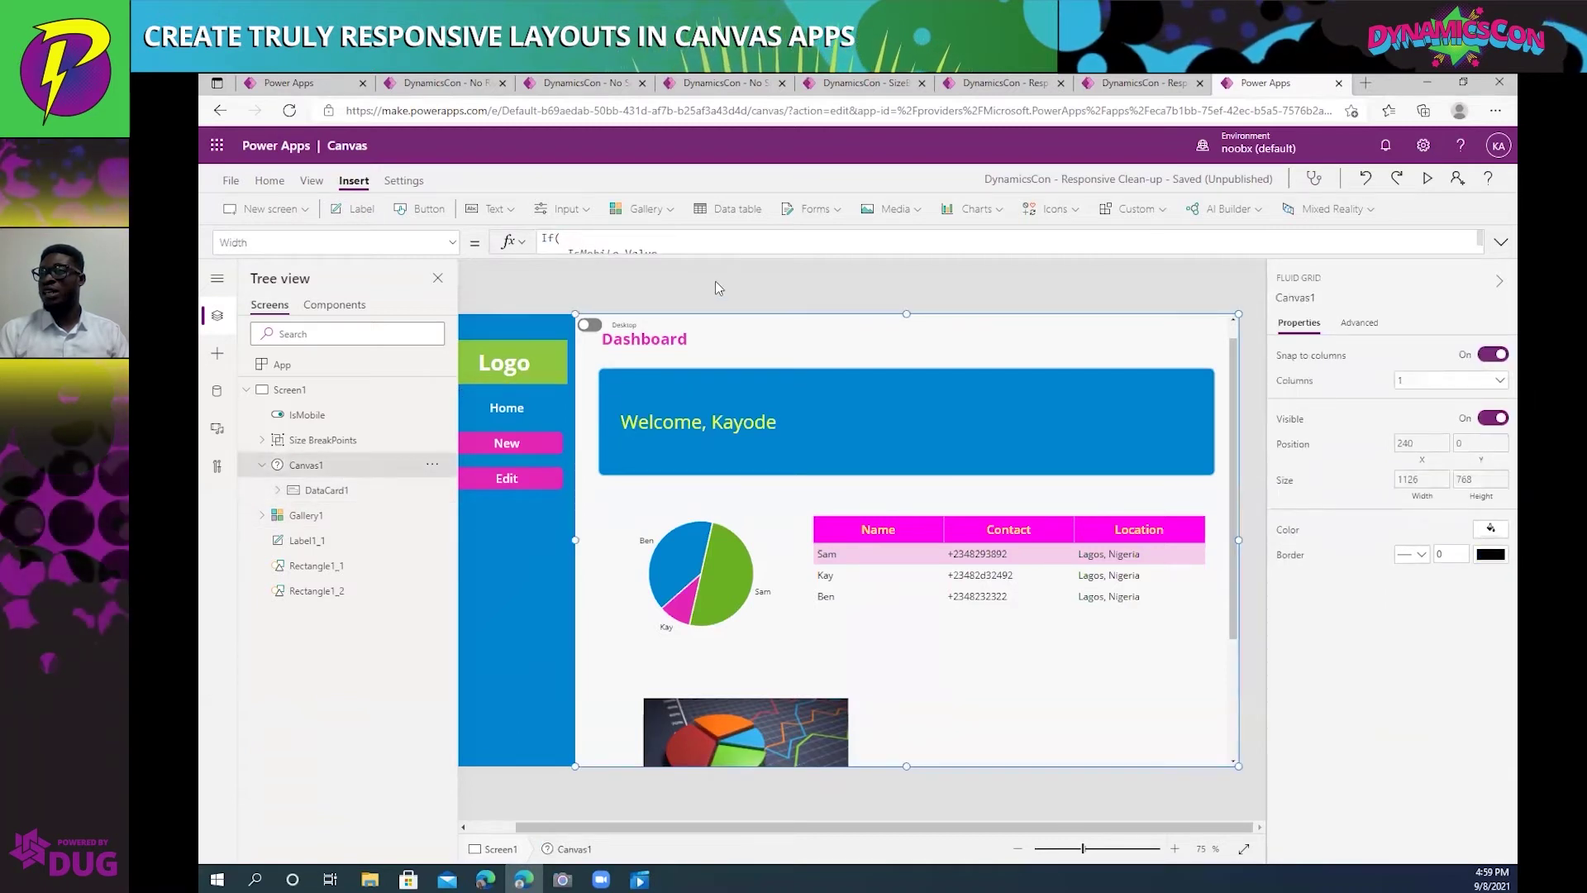
Reopen Canvas1's Width formula and check which controls sit under Screen1 in the hierarchy.
{"action": "left_click", "coordinate": [716, 244]}
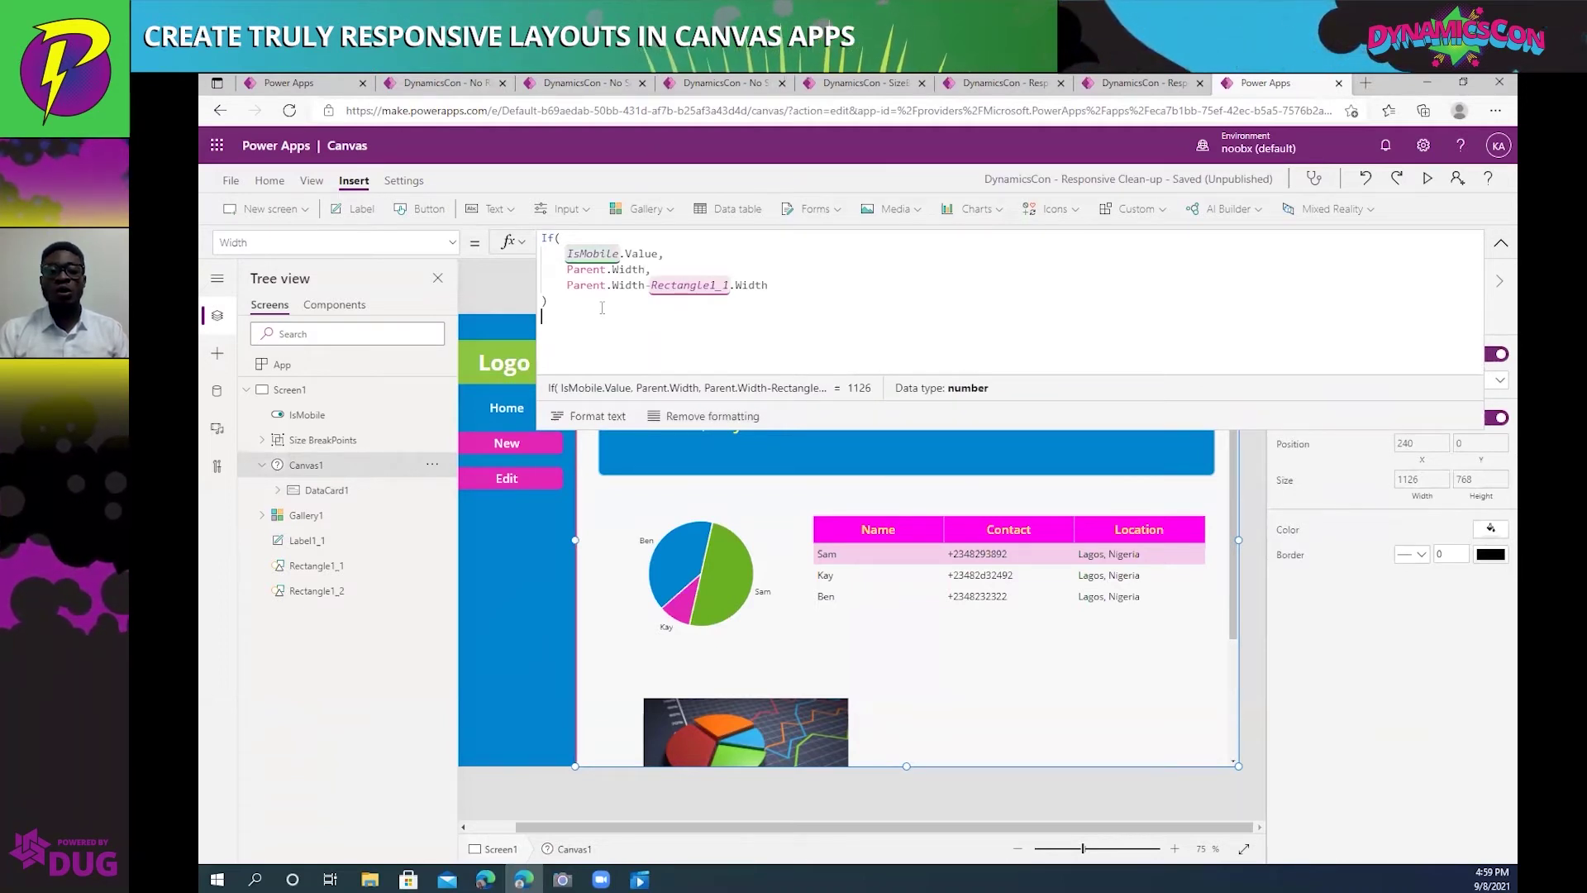
{"action": "left_click", "coordinate": [560, 296]}
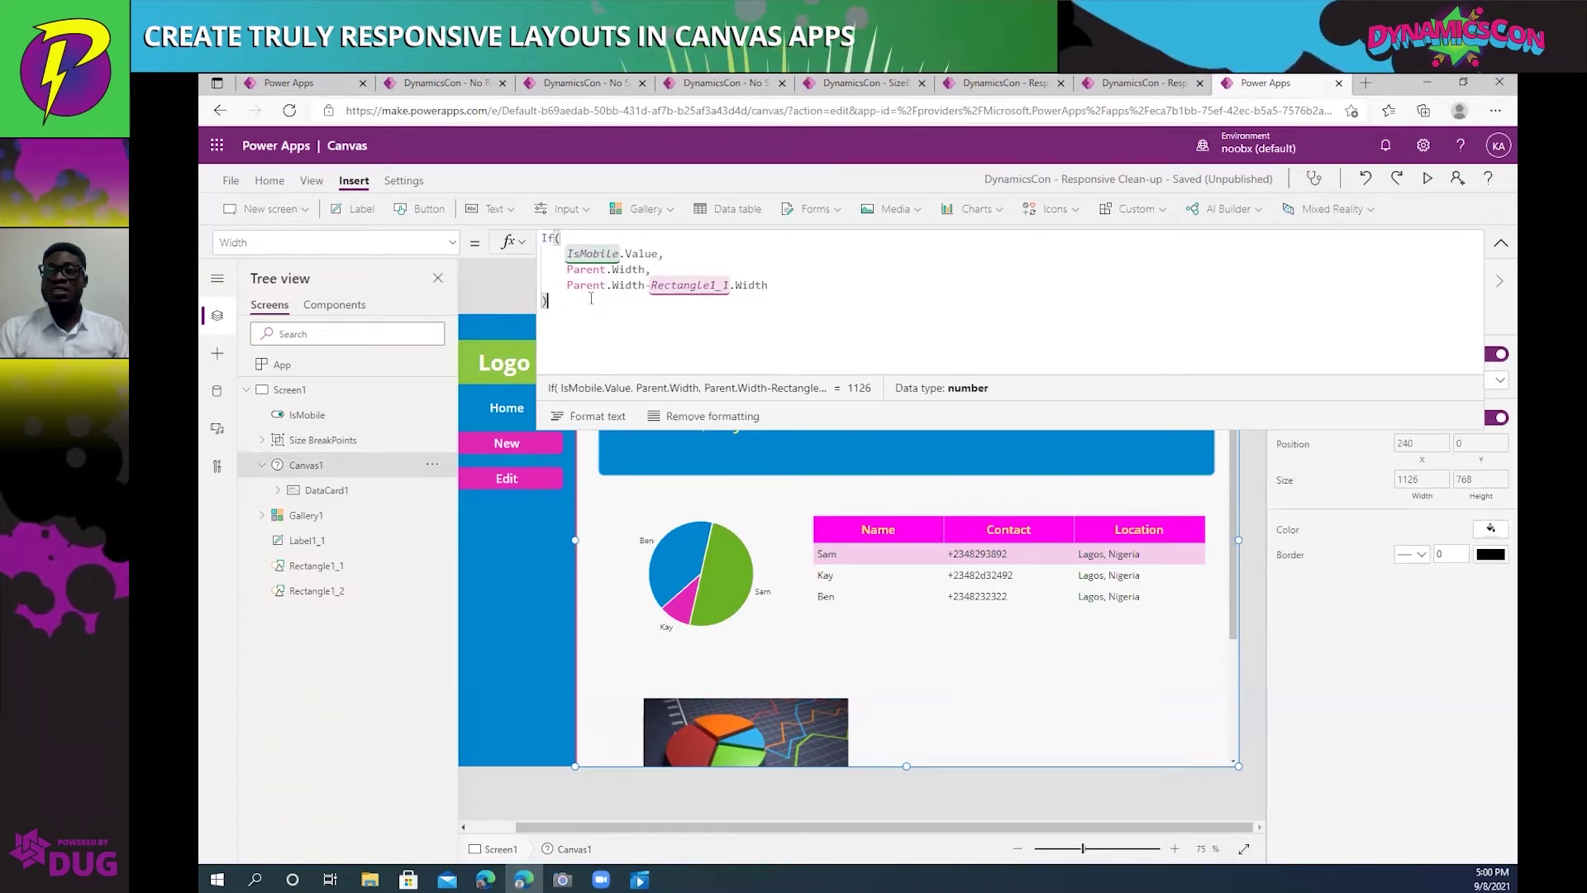
{"action": "left_click", "coordinate": [246, 391]}
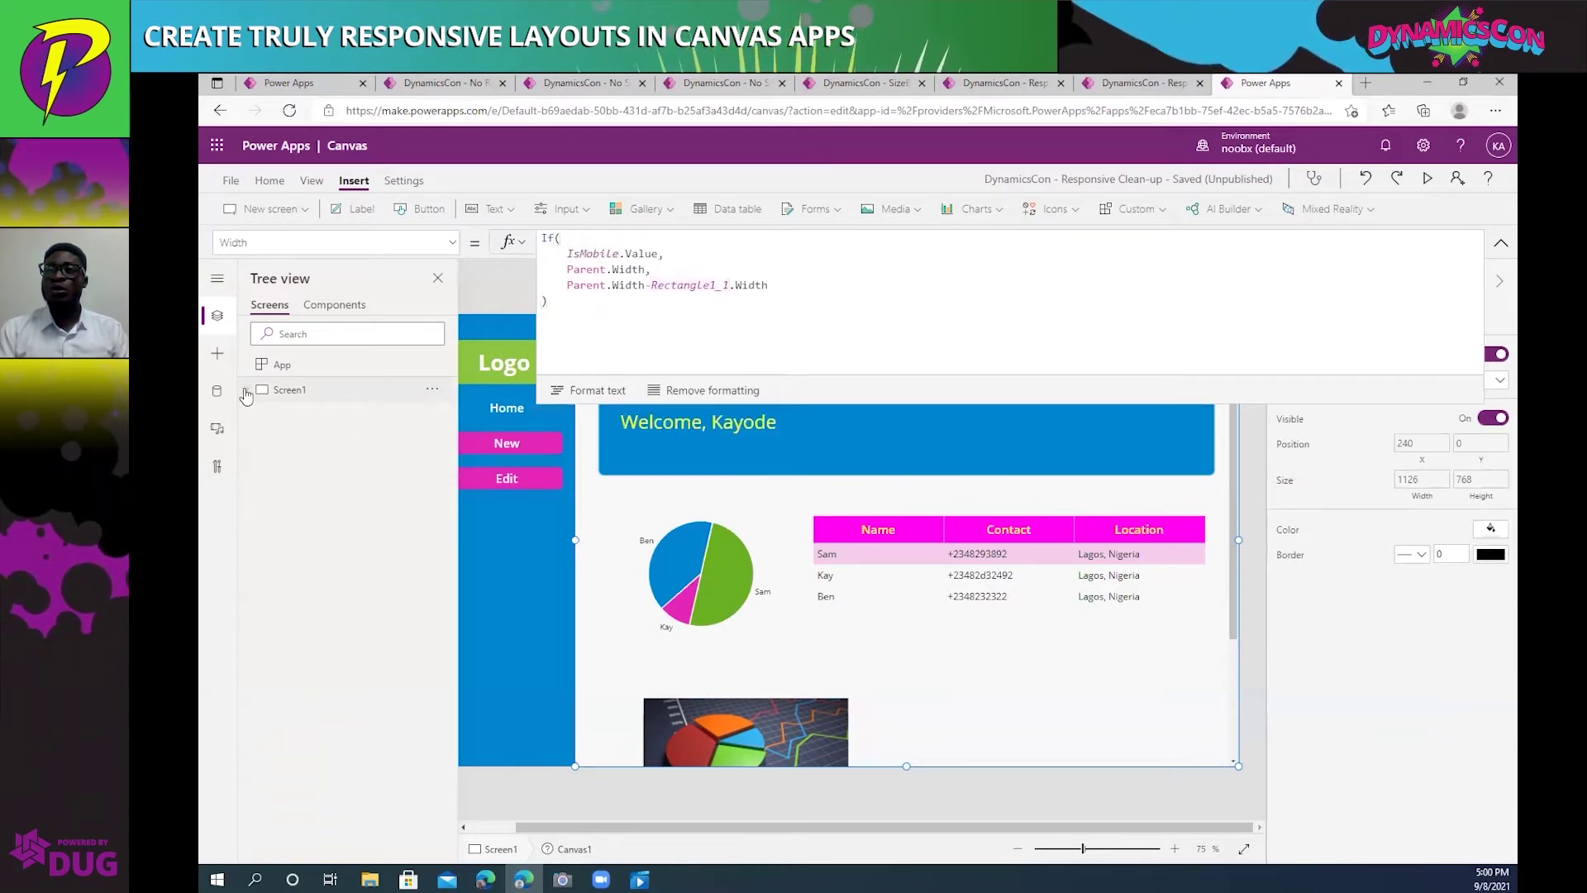
{"action": "left_click", "coordinate": [246, 390]}
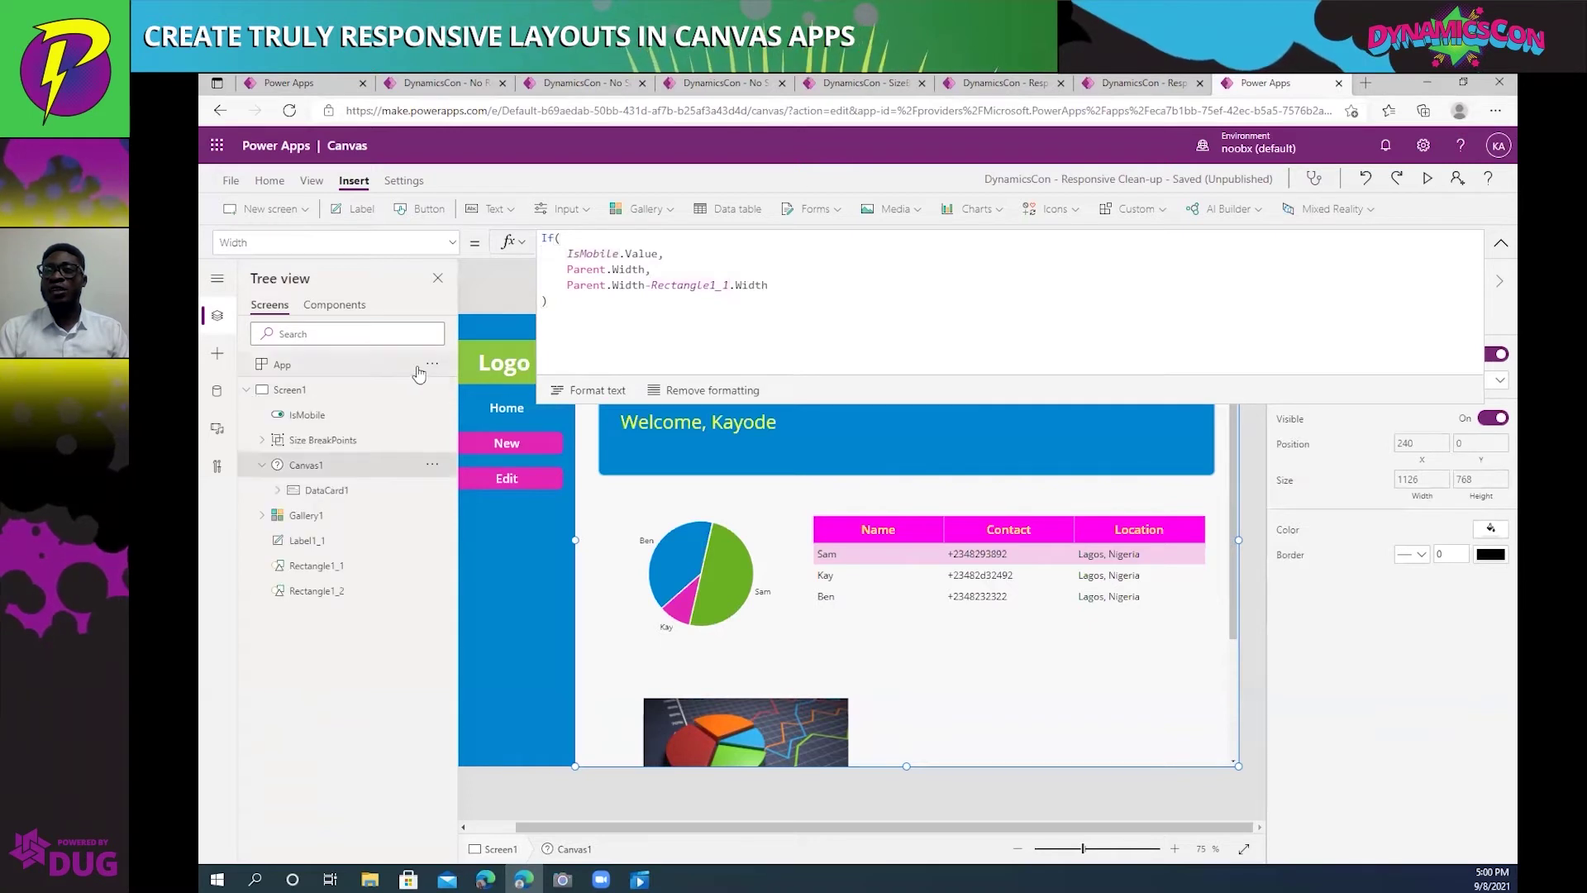
{"action": "left_click", "coordinate": [699, 298]}
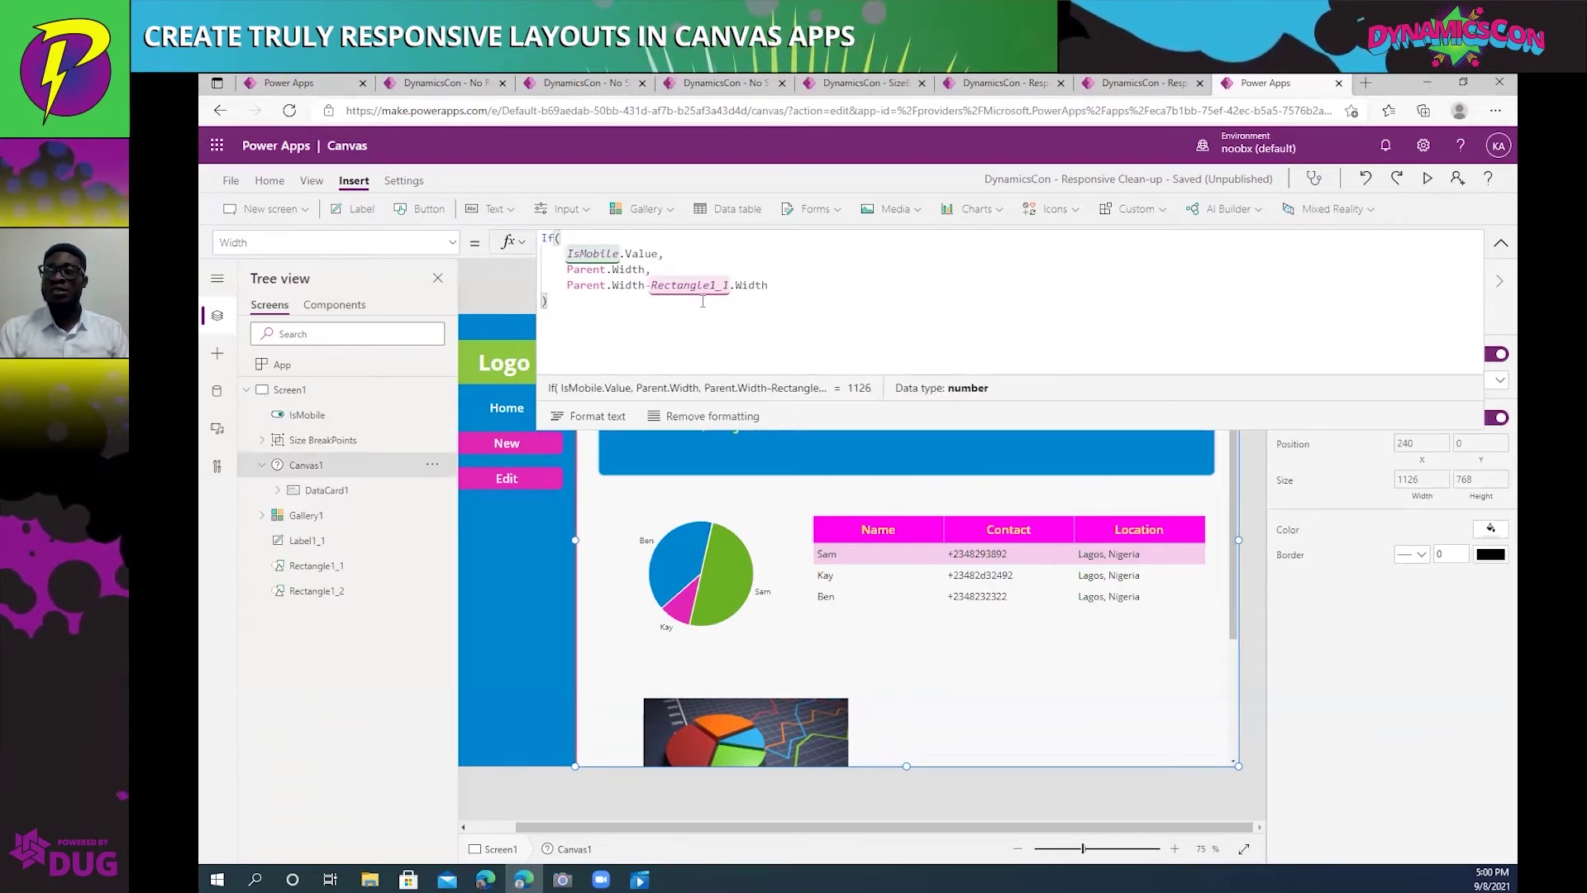
Examine the Parent.Width references in the mobile and desktop branches of Canvas1's Width formula.
{"action": "left_click", "coordinate": [685, 270]}
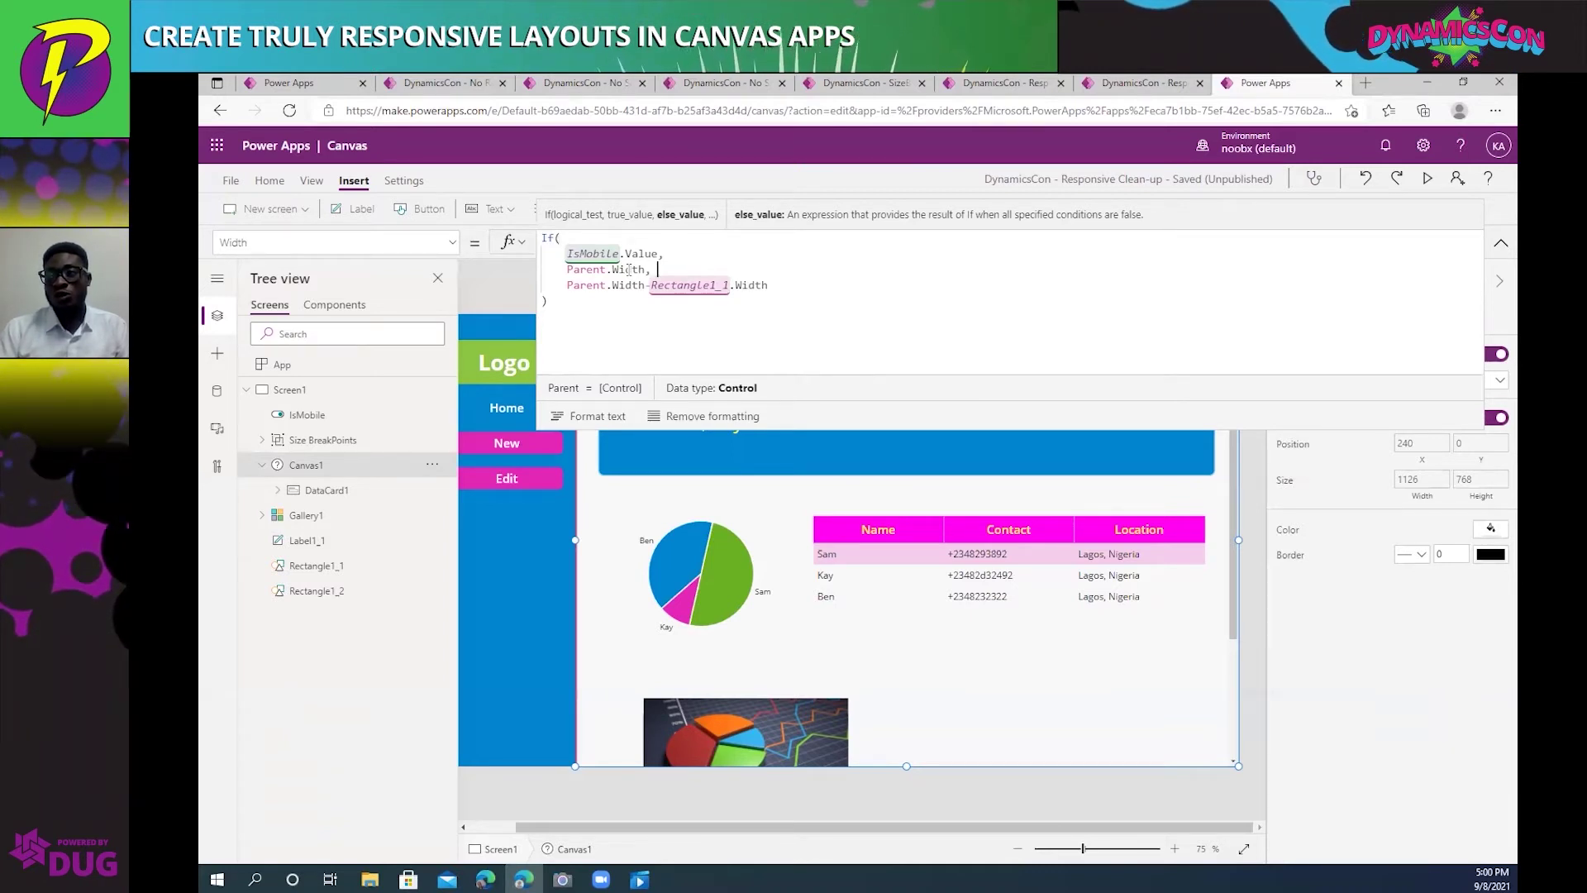
{"action": "left_click", "coordinate": [737, 324]}
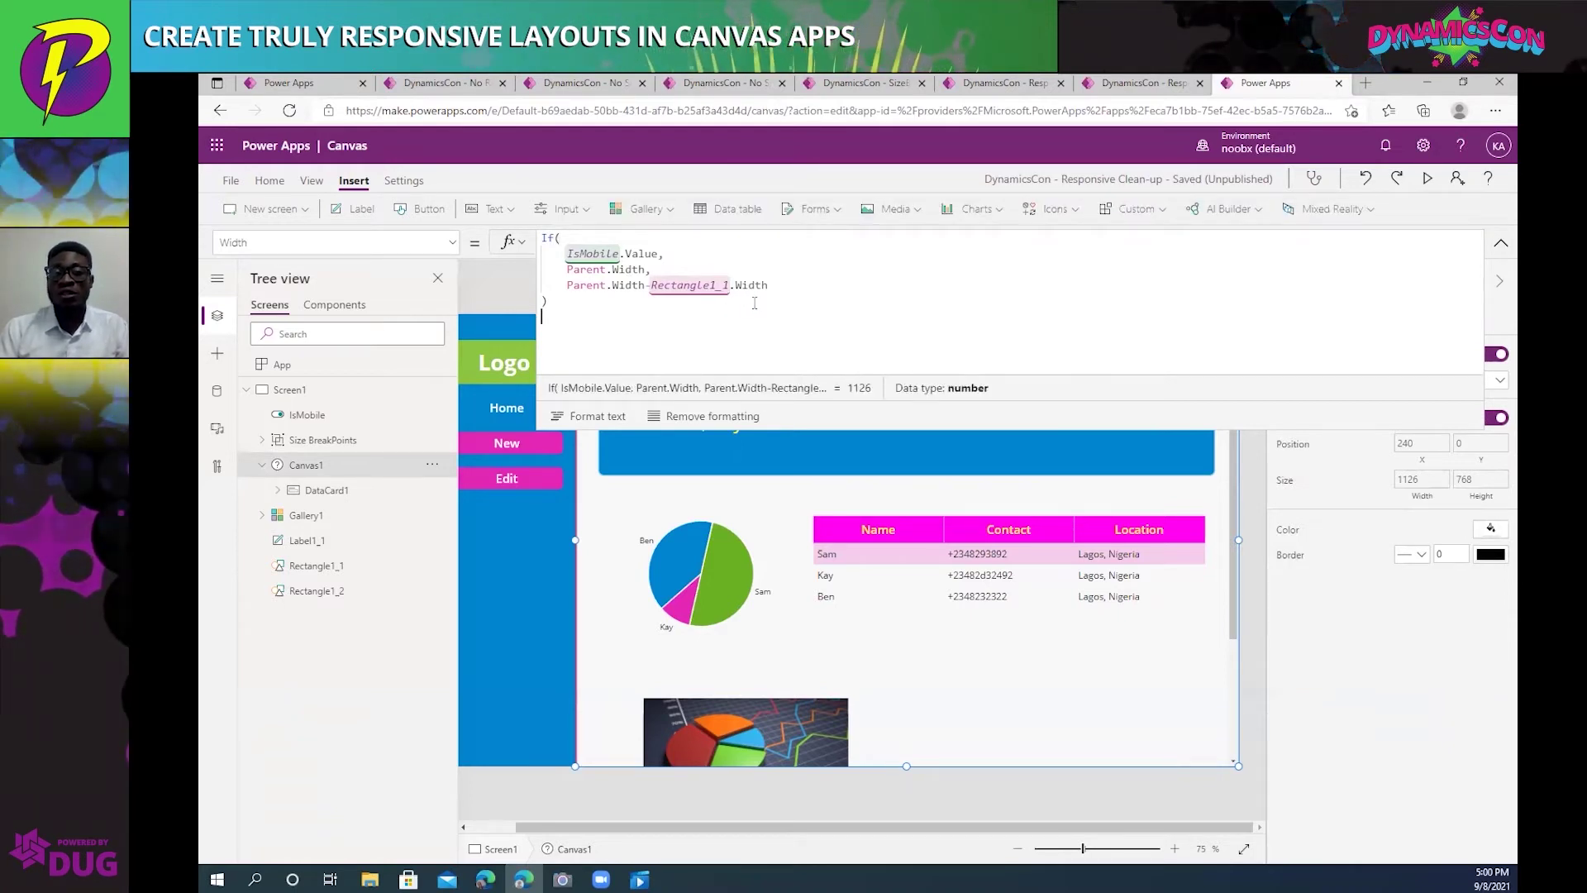
{"action": "left_click", "coordinate": [653, 260]}
{"action": "left_click_drag", "start_coordinate": [646, 268], "coordinate": [568, 270]}
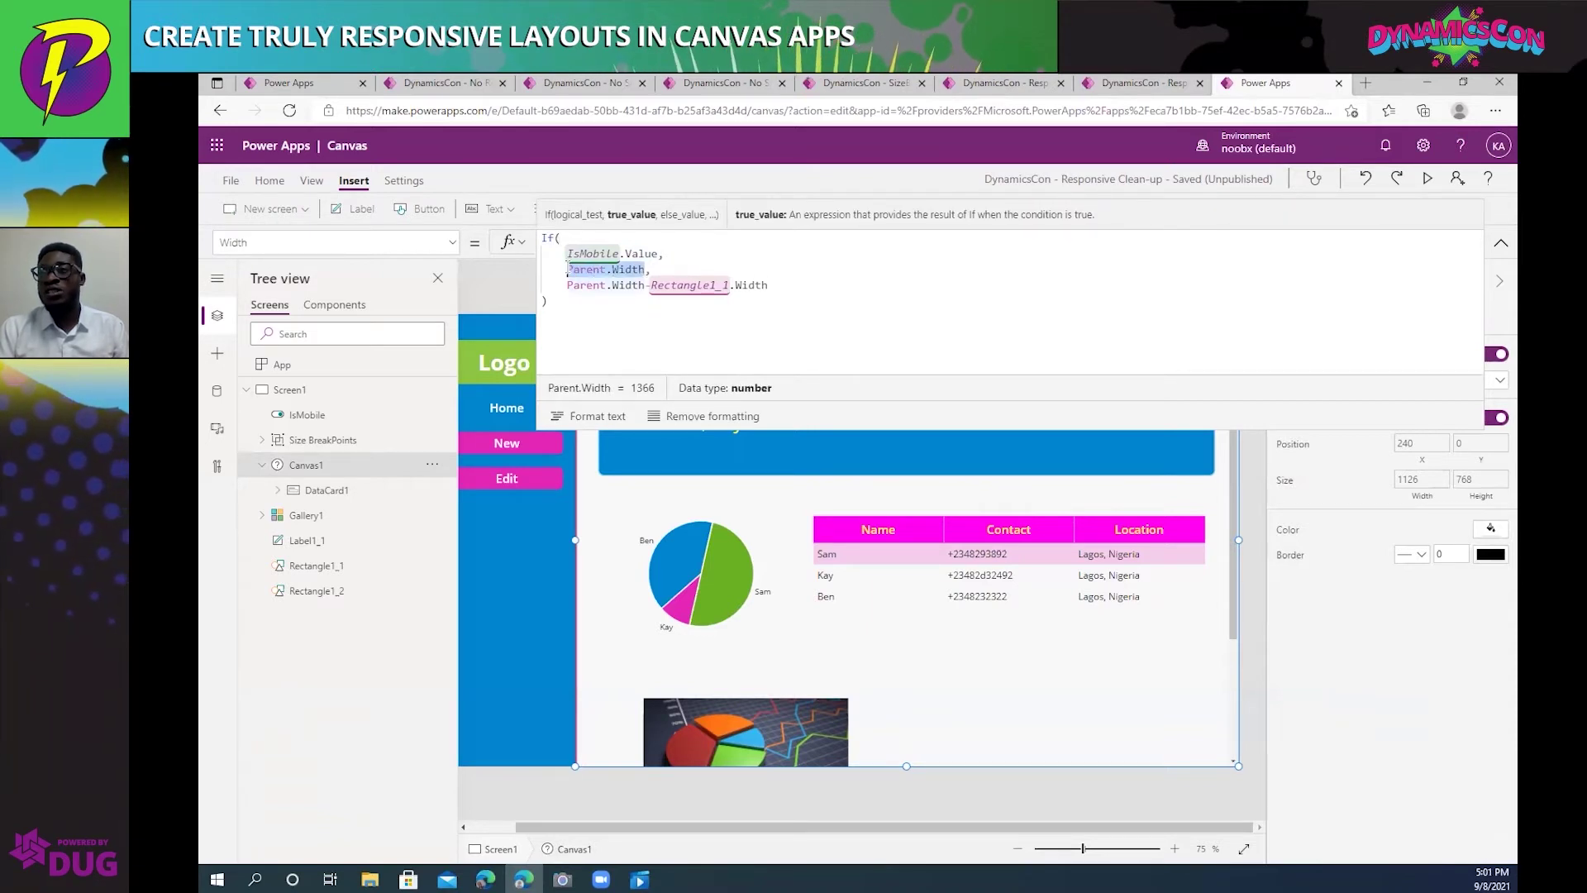
{"action": "left_click", "coordinate": [598, 305]}
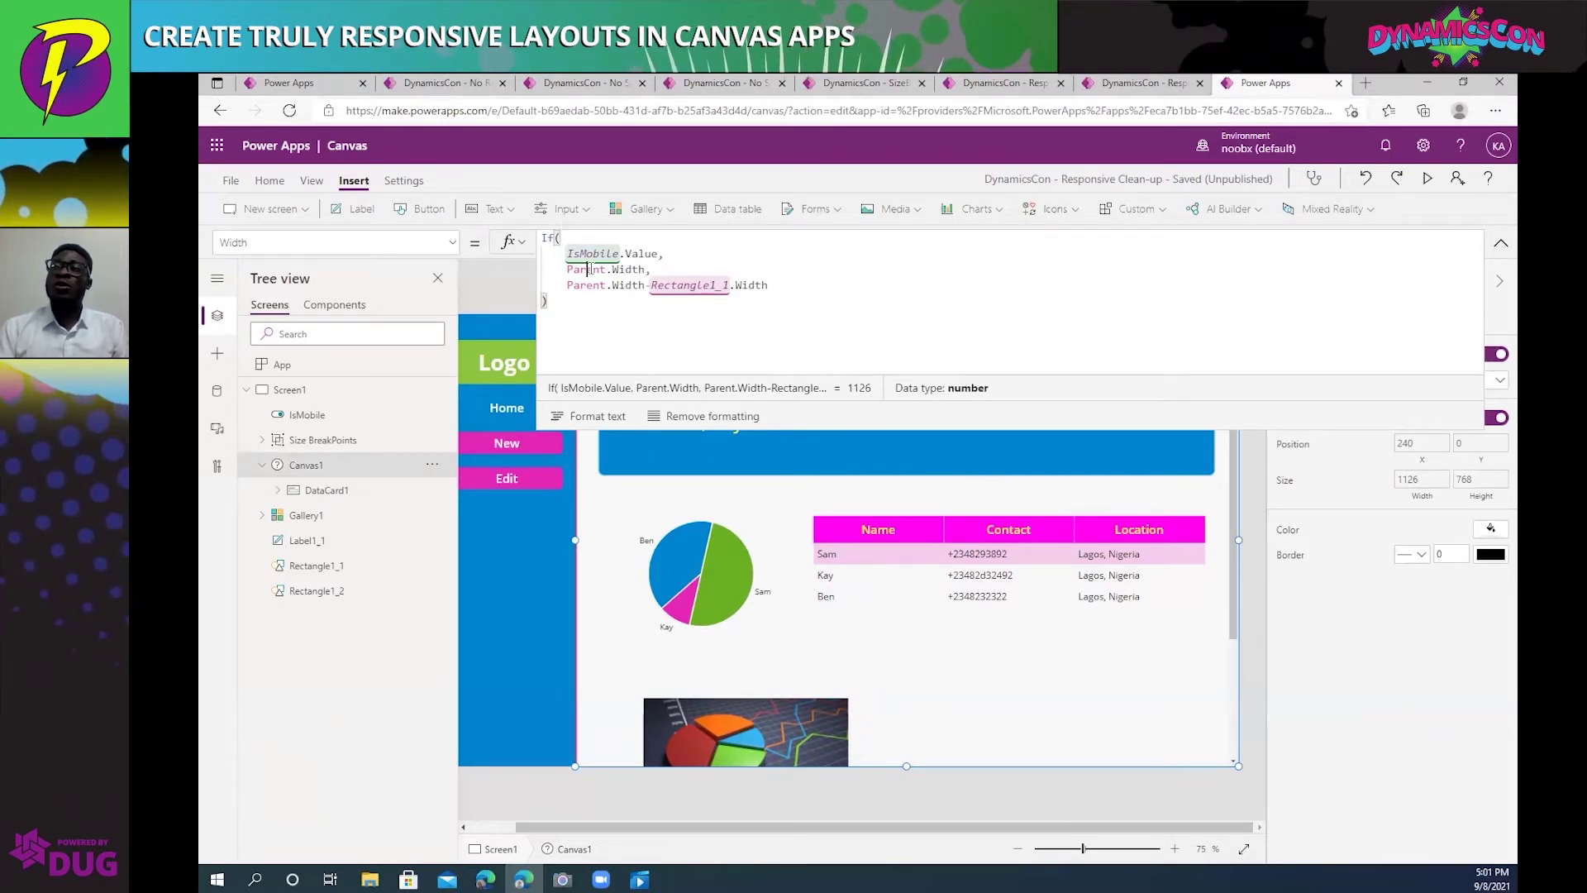
{"action": "left_click", "coordinate": [591, 269]}
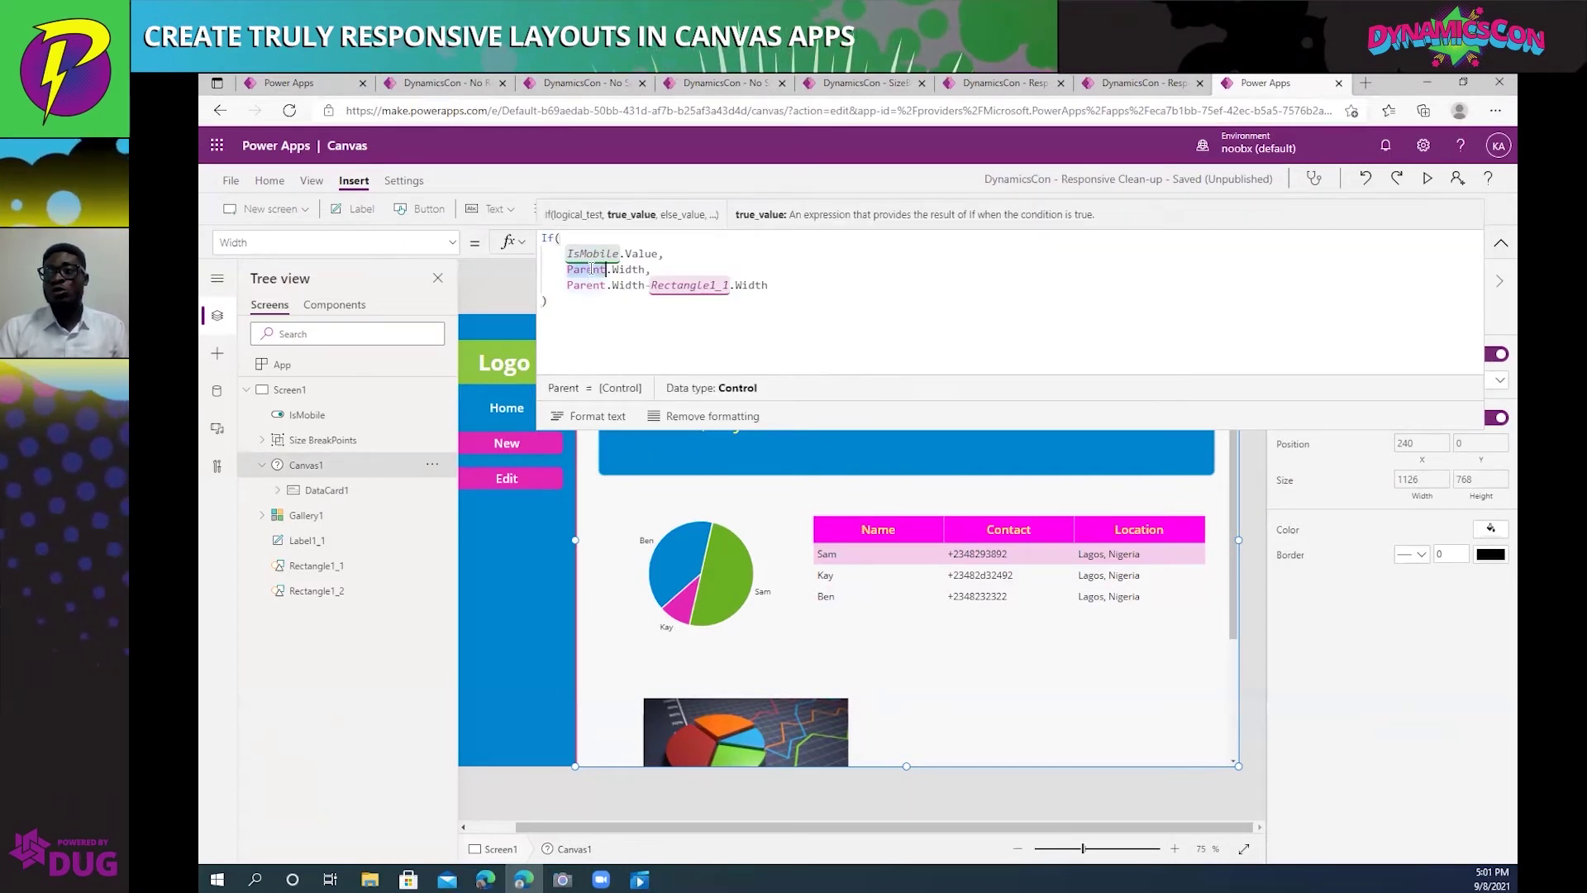
{"action": "triple_click", "coordinate": [591, 269]}
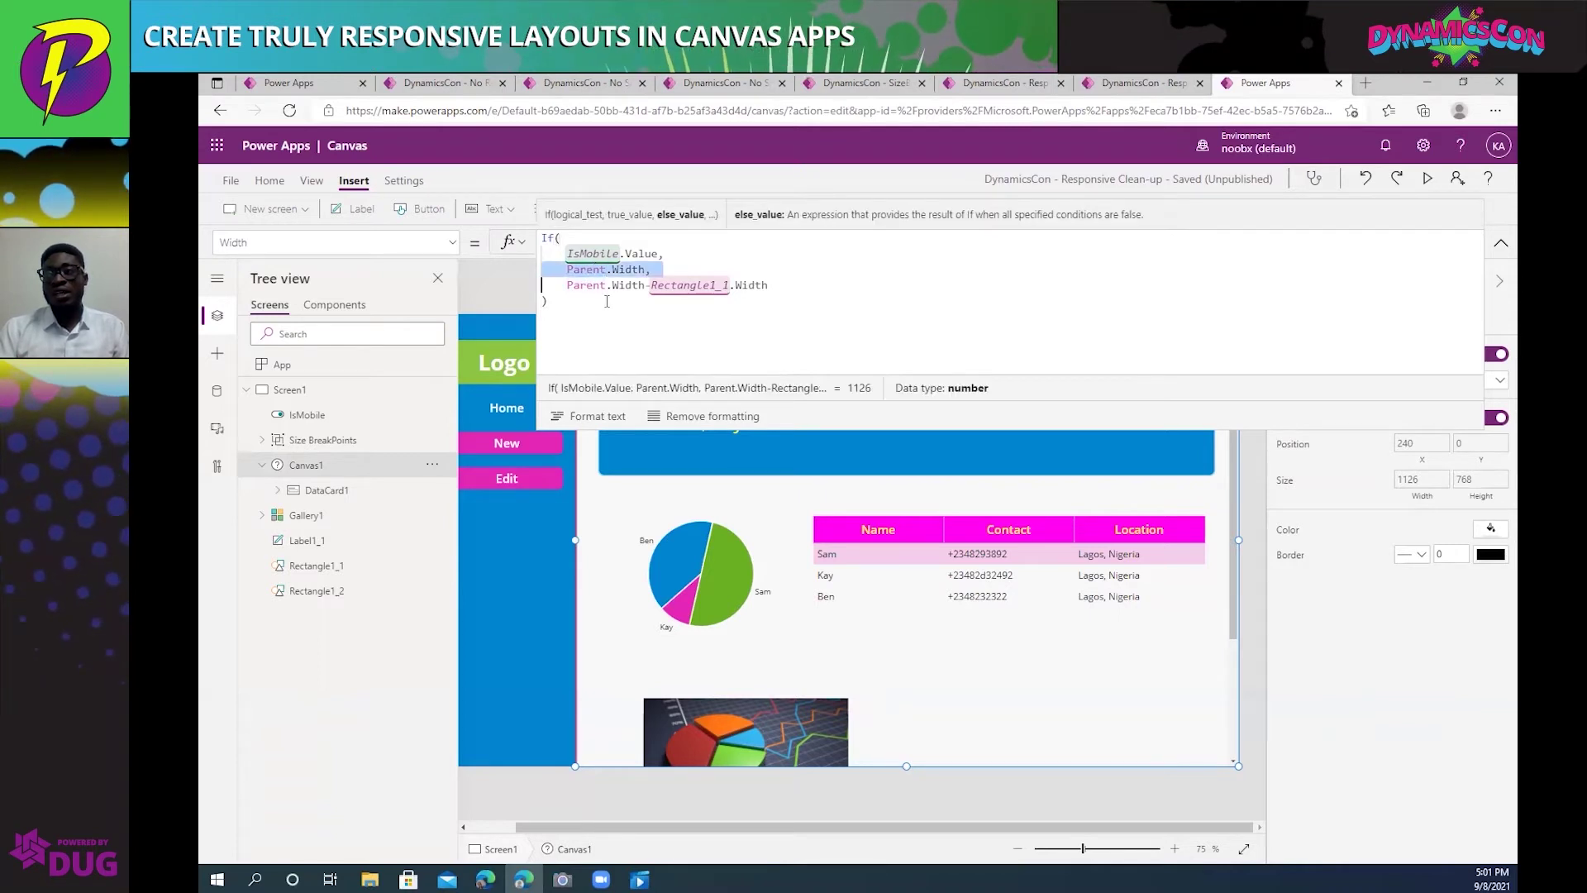
{"action": "left_click", "coordinate": [608, 287]}
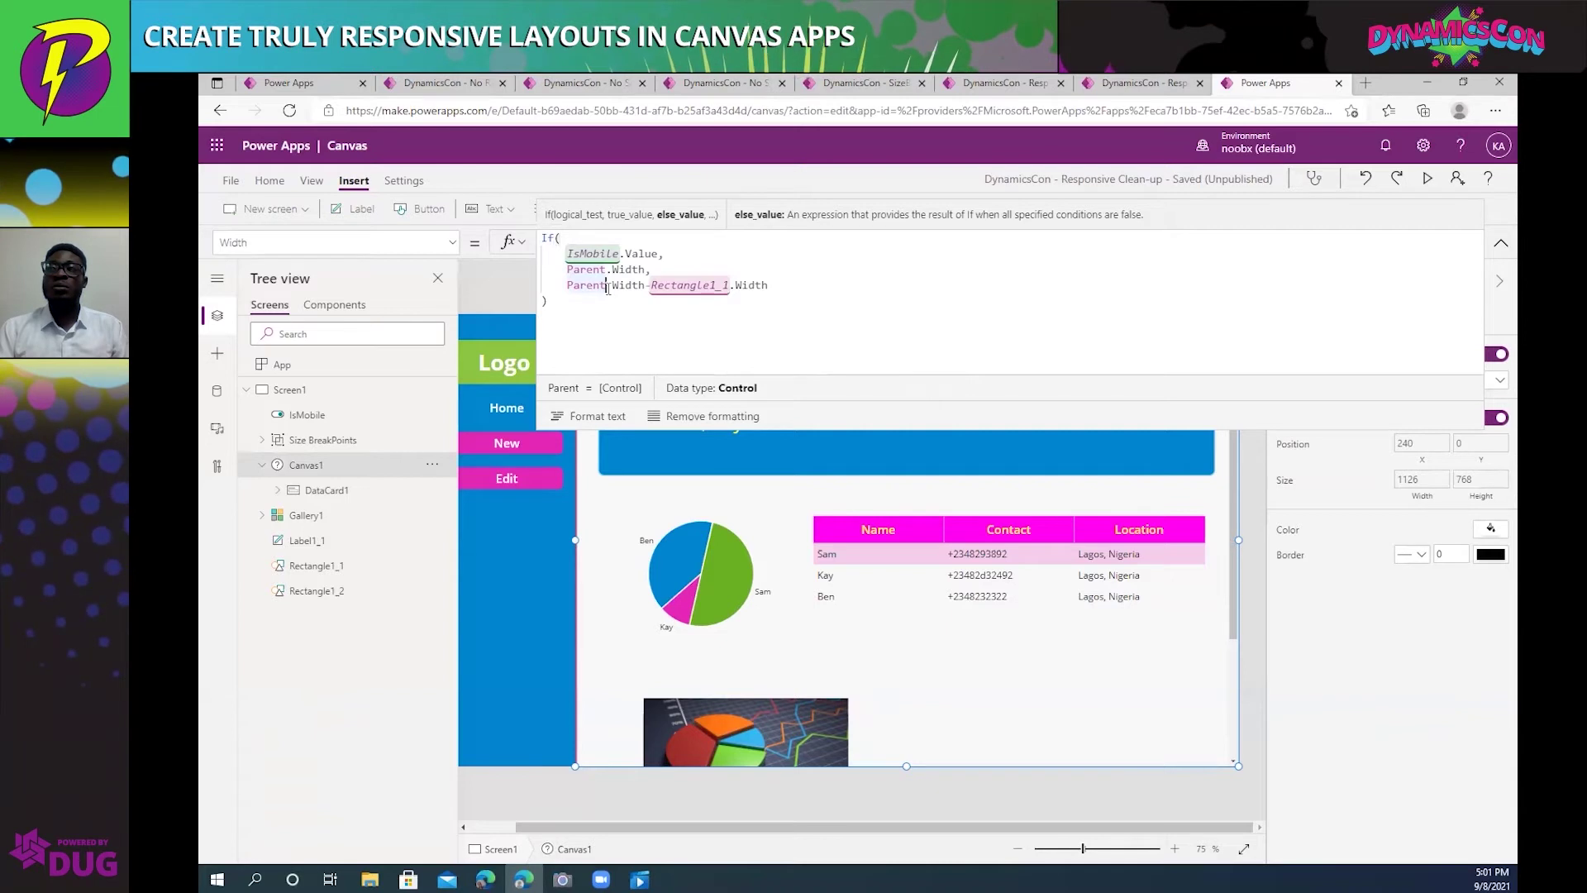
Switch to the running DynamicsCon - SizeBreakpoints app and narrow its browser window to an app width of about 1052 to check the breakpoints.
{"action": "left_click", "coordinate": [686, 88]}
{"action": "key", "text": "ctrl+shift+Tab"}
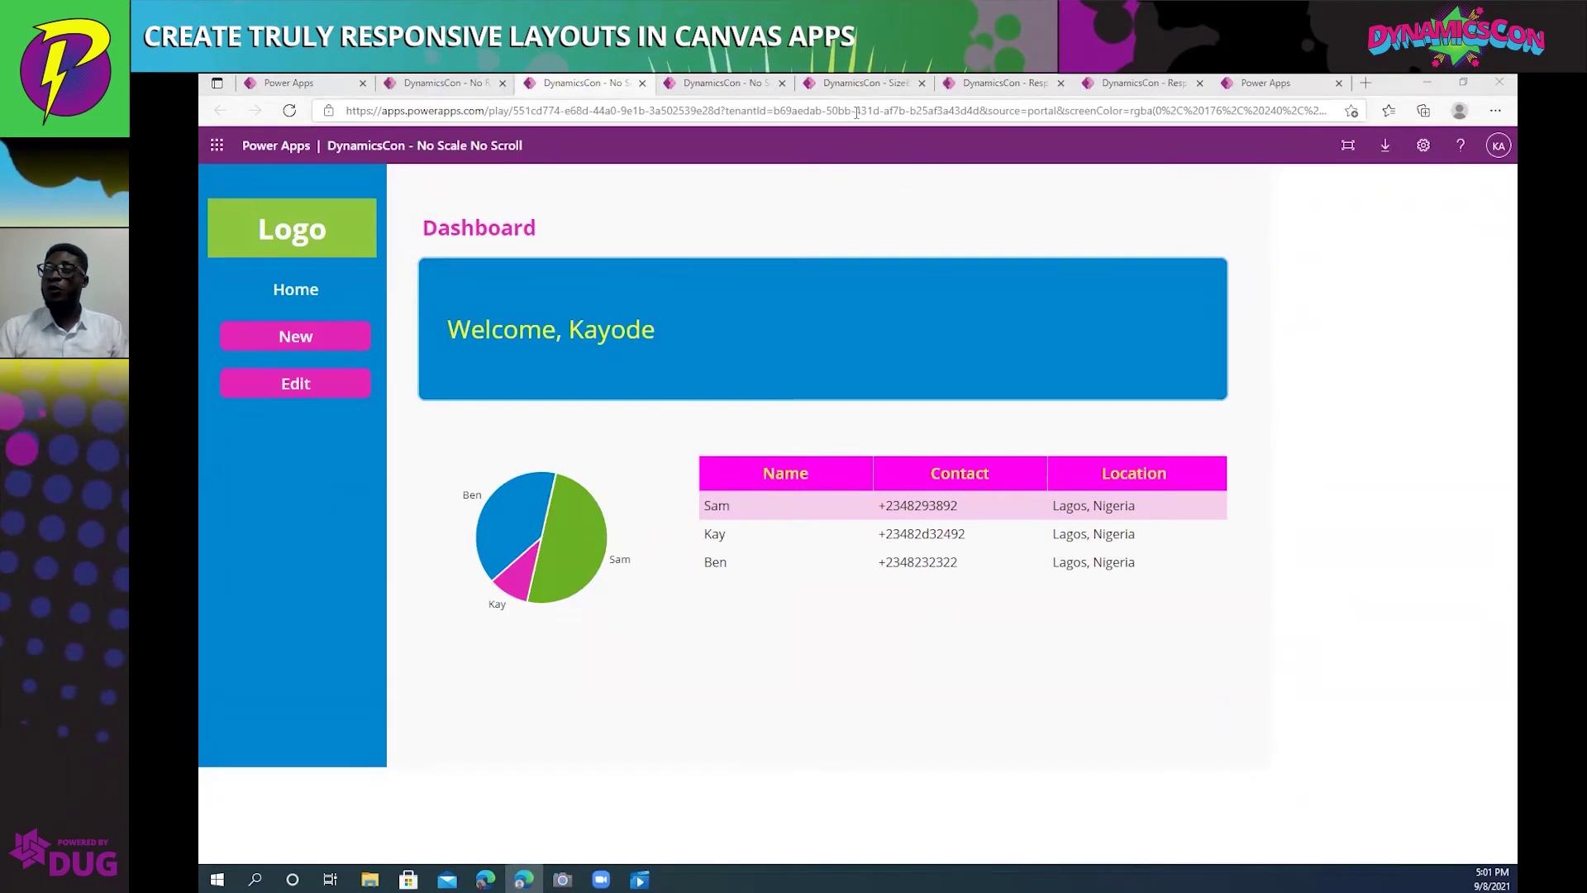
{"action": "left_click", "coordinate": [869, 84]}
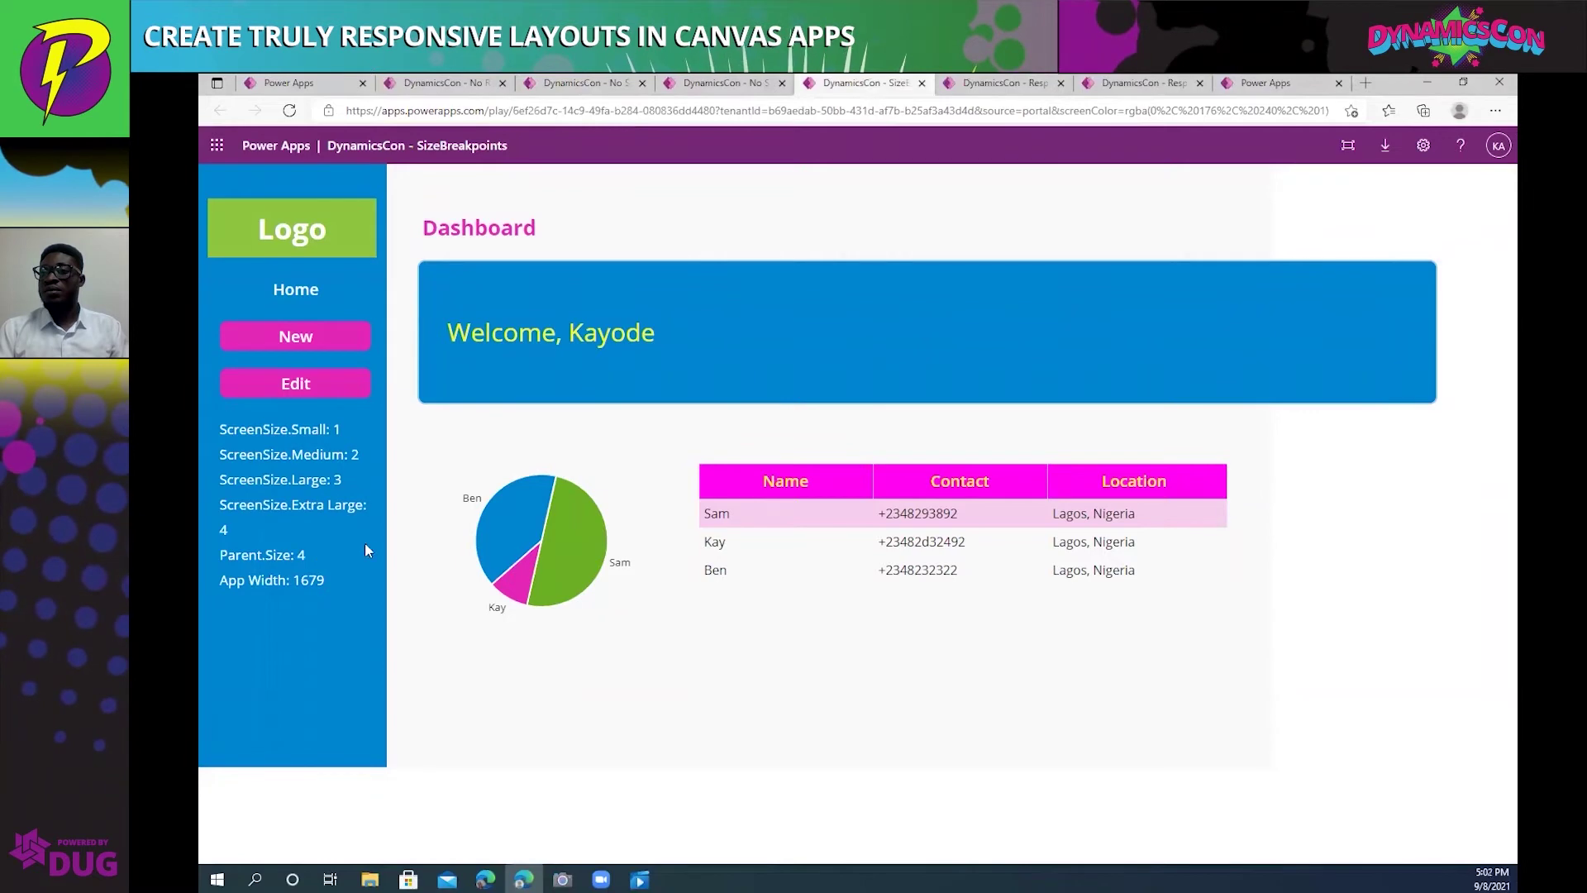
{"action": "left_click", "coordinate": [1464, 82]}
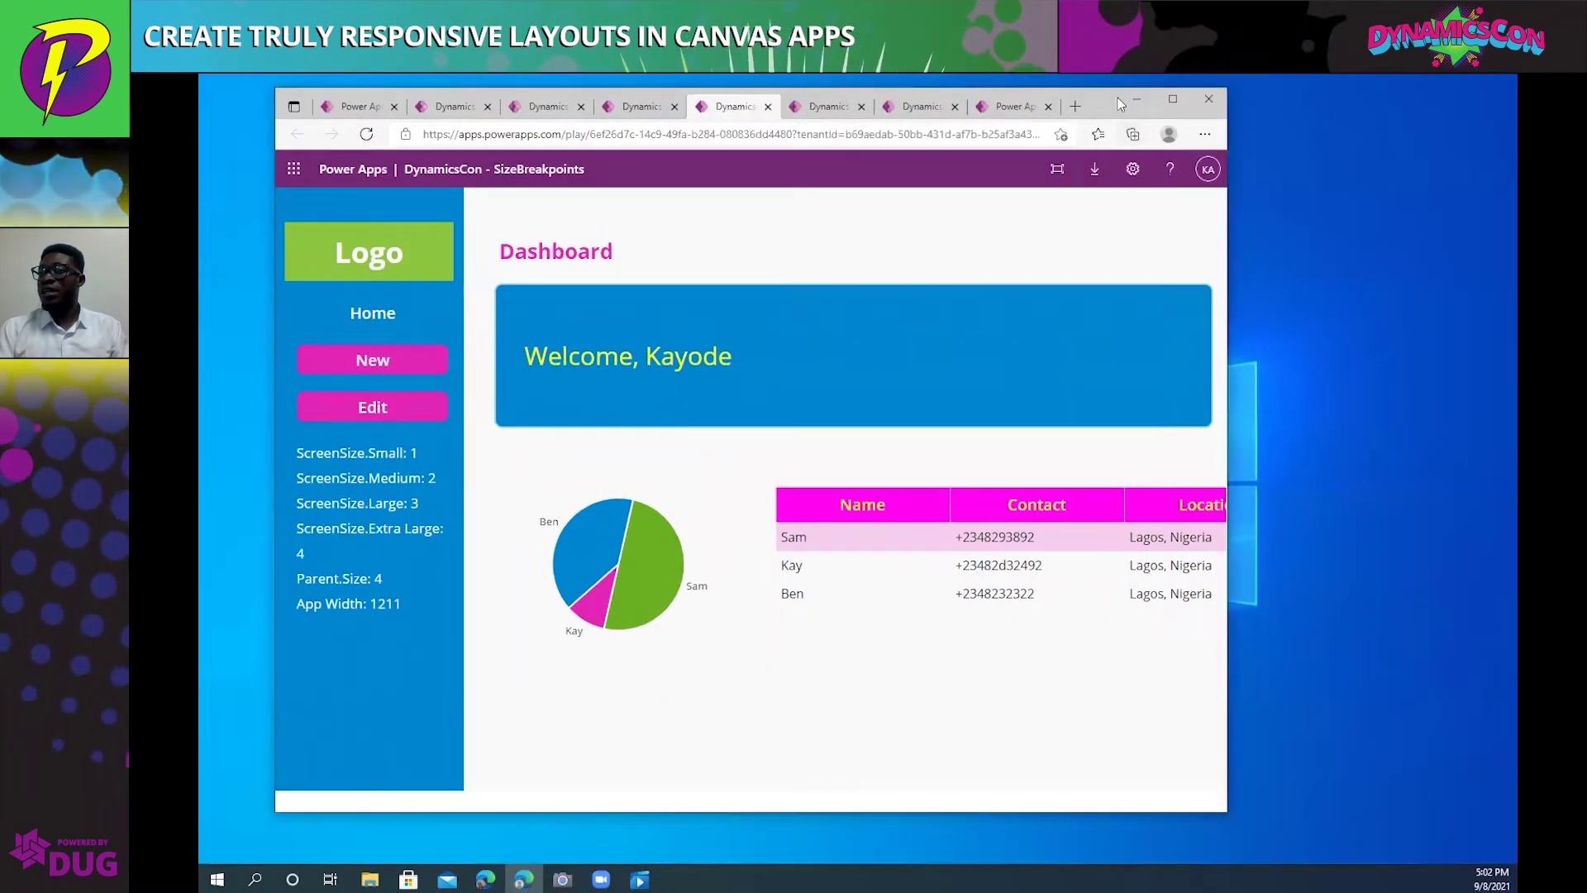
{"action": "left_click_drag", "start_coordinate": [1117, 98], "coordinate": [1235, 108]}
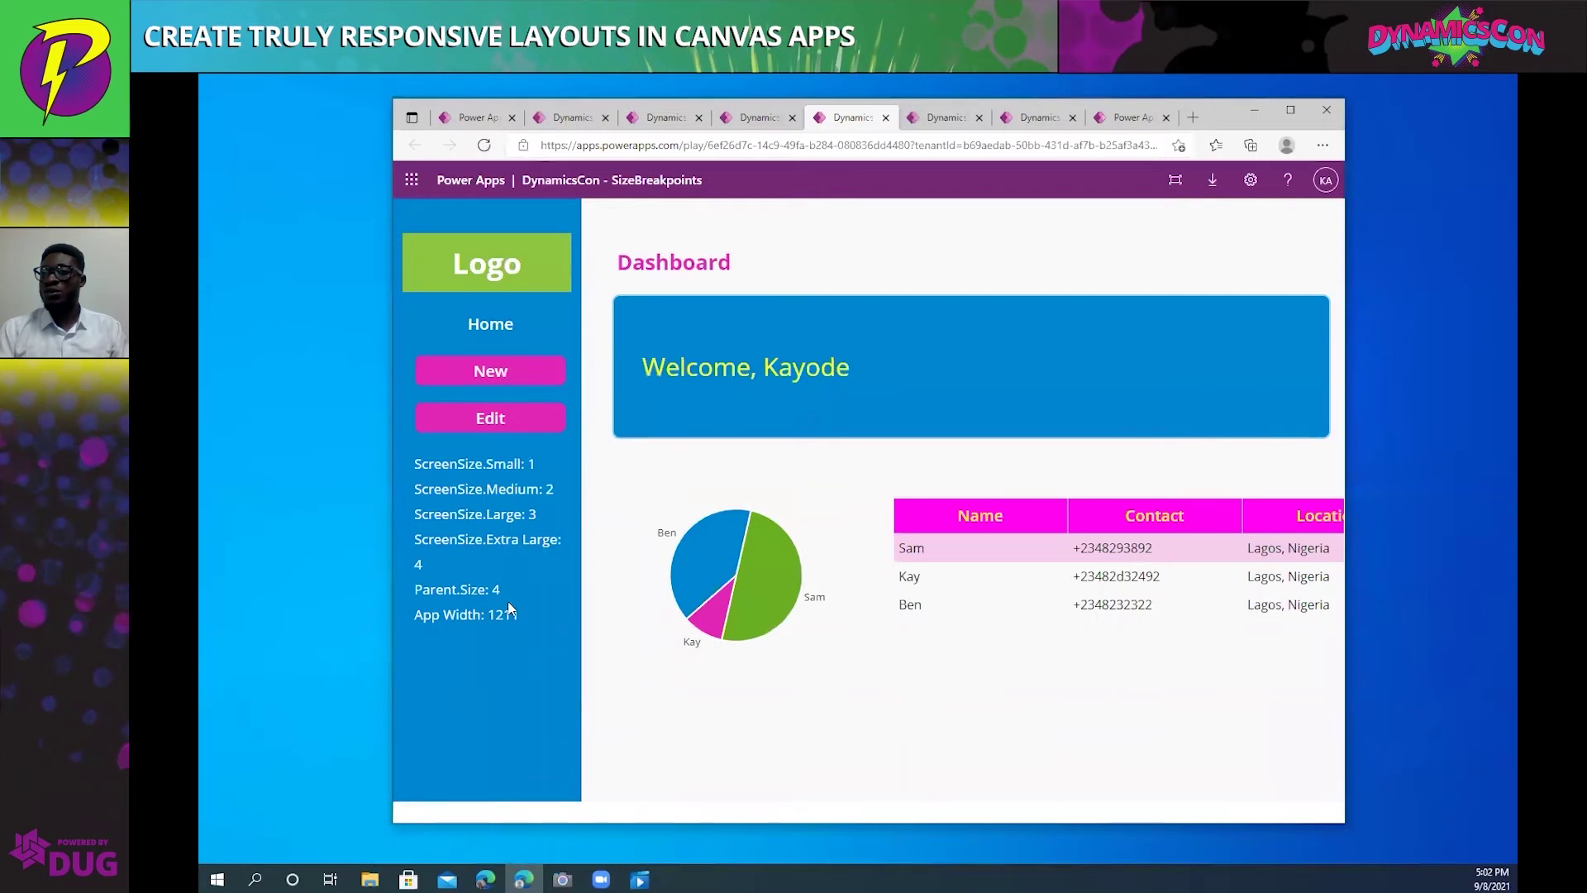
{"action": "left_click_drag", "start_coordinate": [388, 605], "coordinate": [518, 605]}
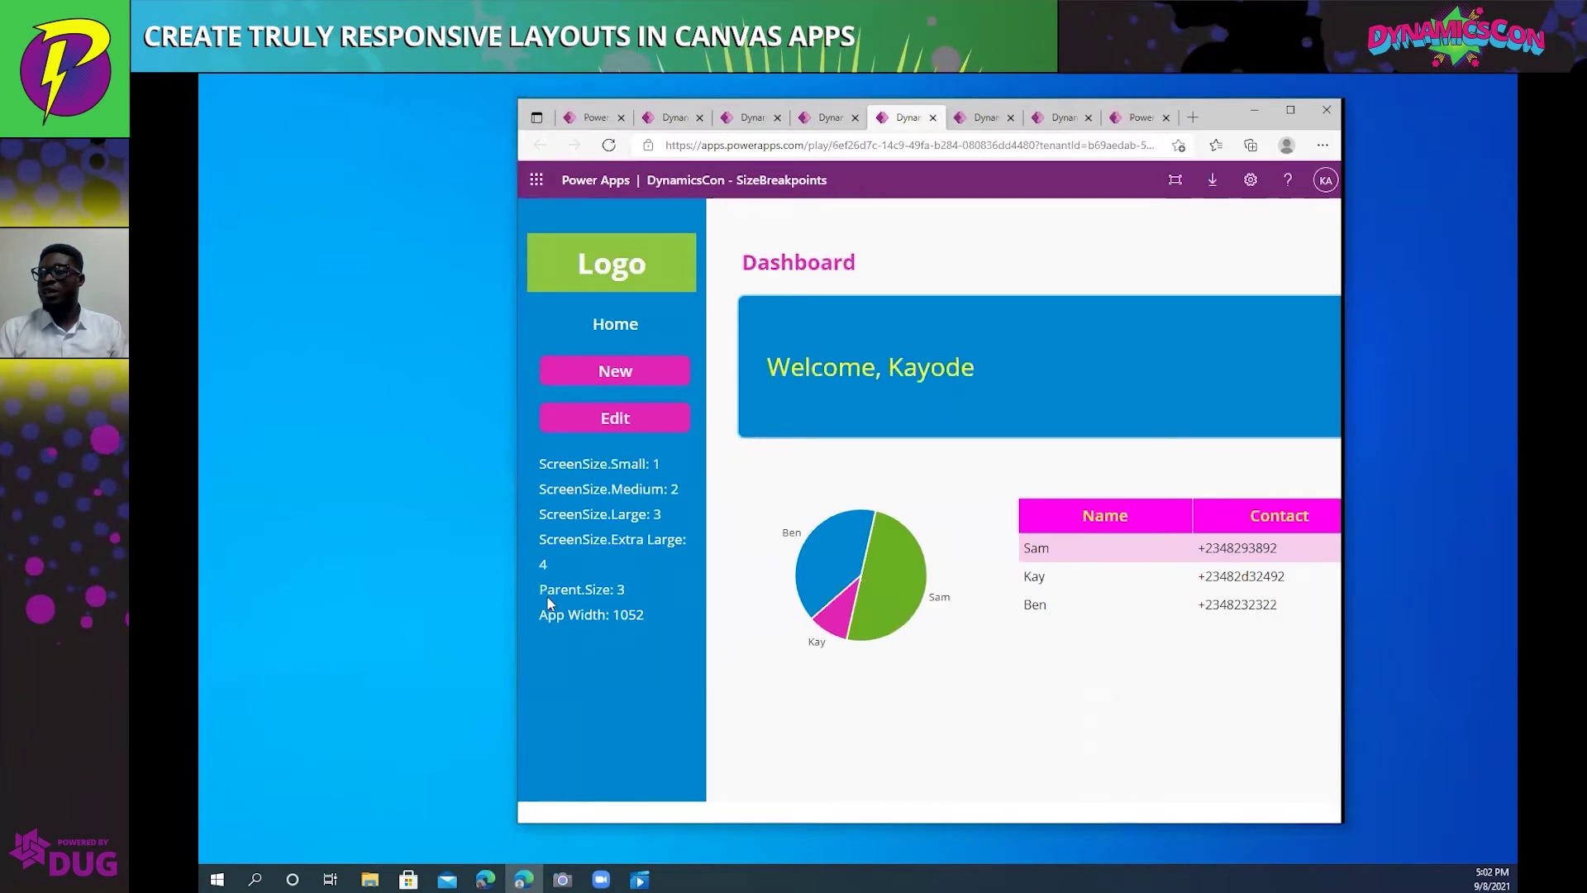
Resize the running SizeBreakpoints app between app widths of about 632 and 1160 to compare the breakpoints, and maximize the window.
{"action": "left_click_drag", "start_coordinate": [518, 603], "coordinate": [850, 601]}
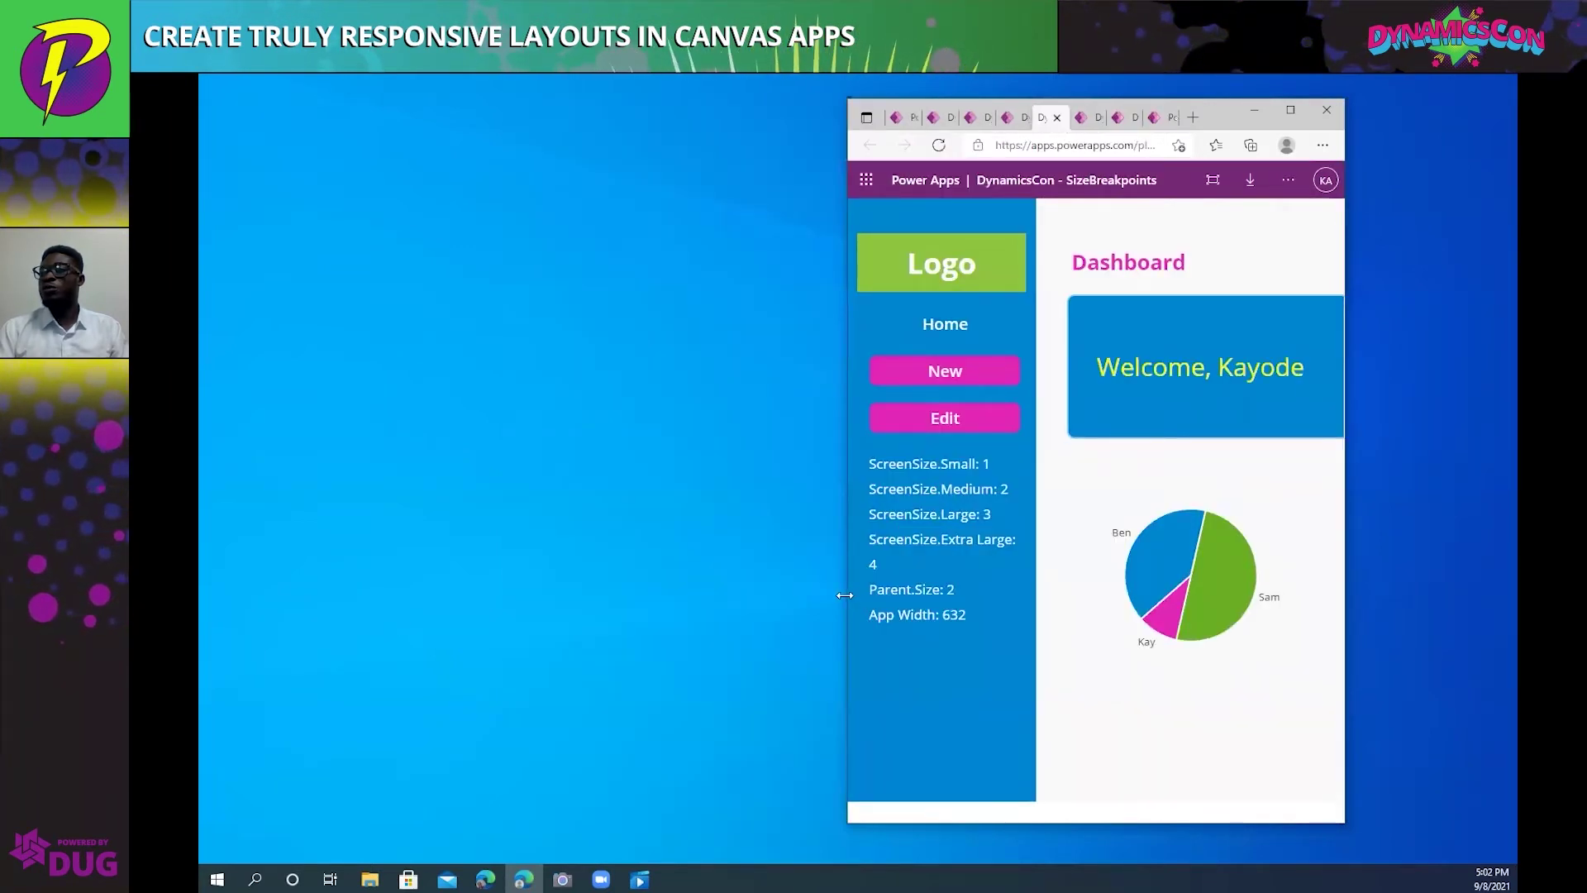
{"action": "left_click_drag", "start_coordinate": [844, 596], "coordinate": [601, 574]}
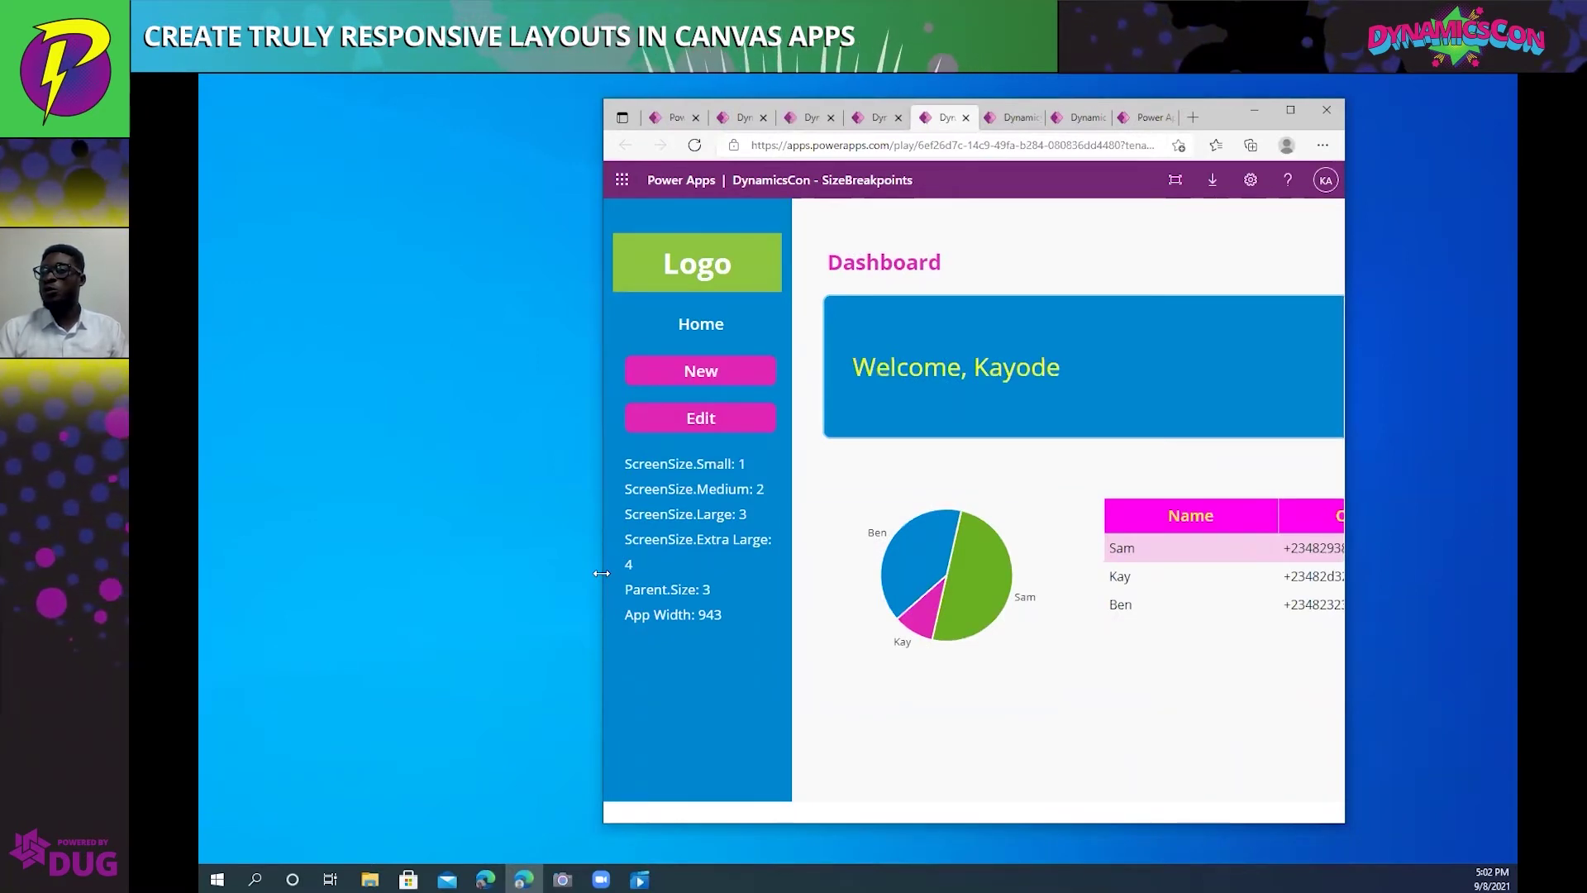
{"action": "left_click_drag", "start_coordinate": [602, 573], "coordinate": [800, 629]}
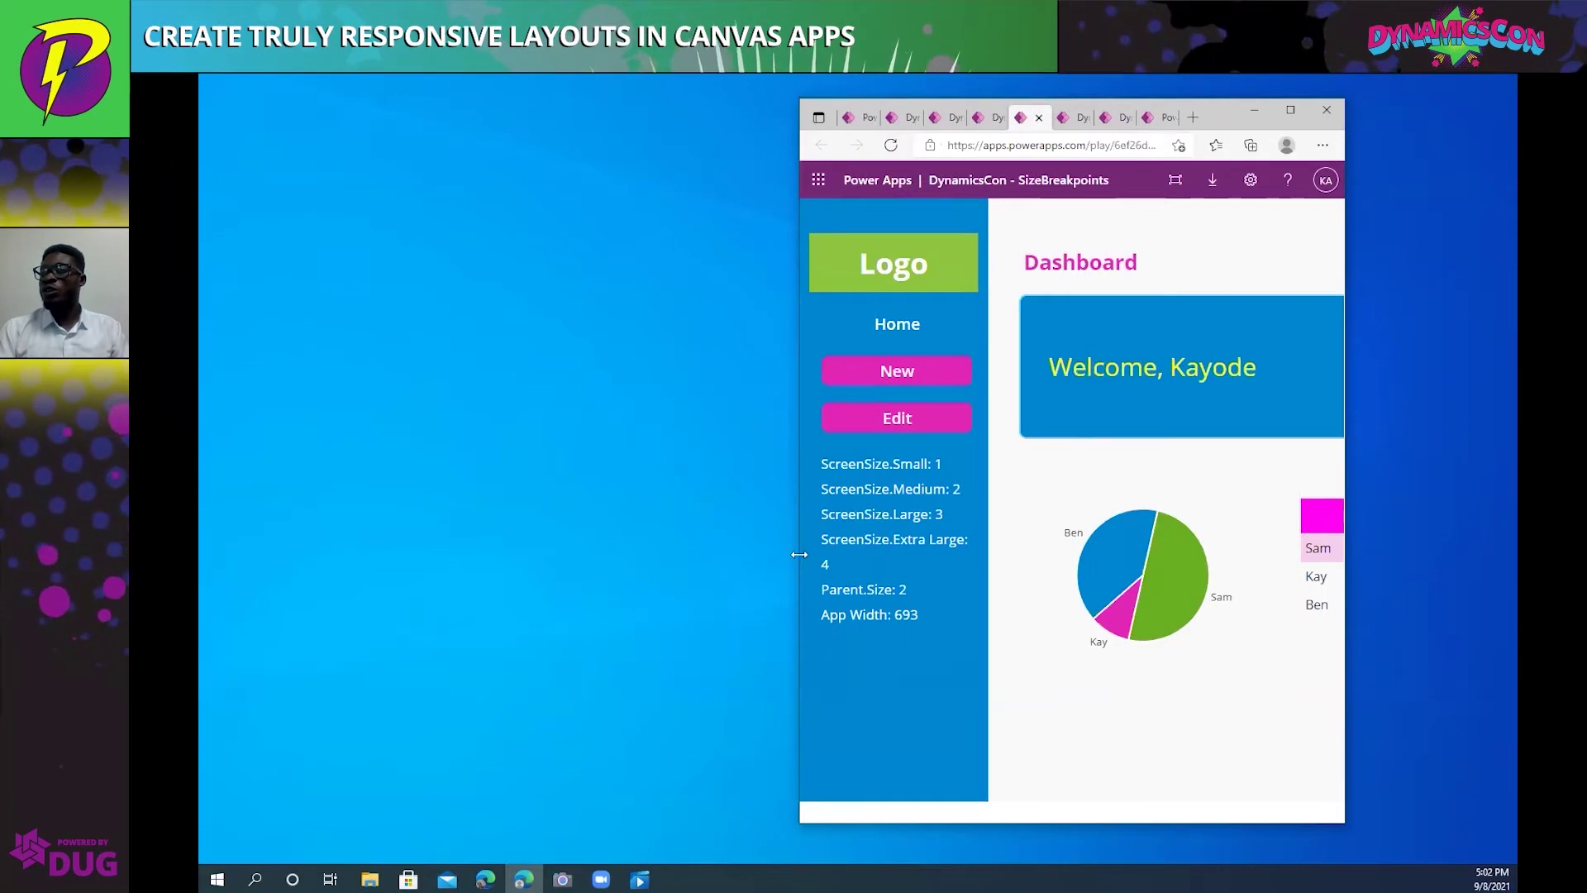
{"action": "left_click_drag", "start_coordinate": [796, 555], "coordinate": [430, 554]}
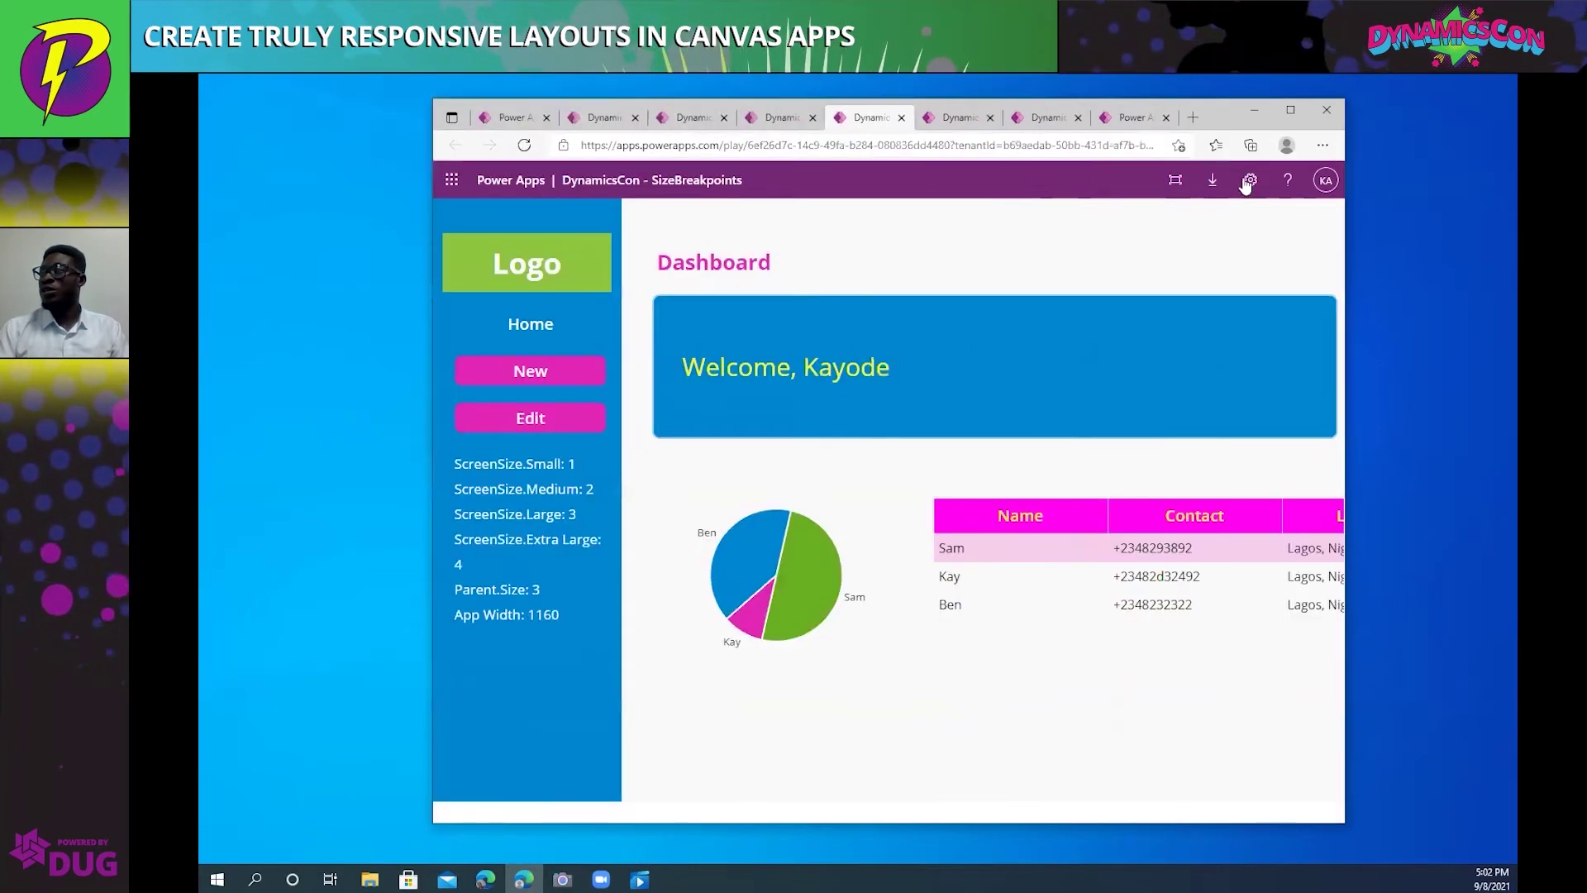
{"action": "left_click", "coordinate": [1290, 110]}
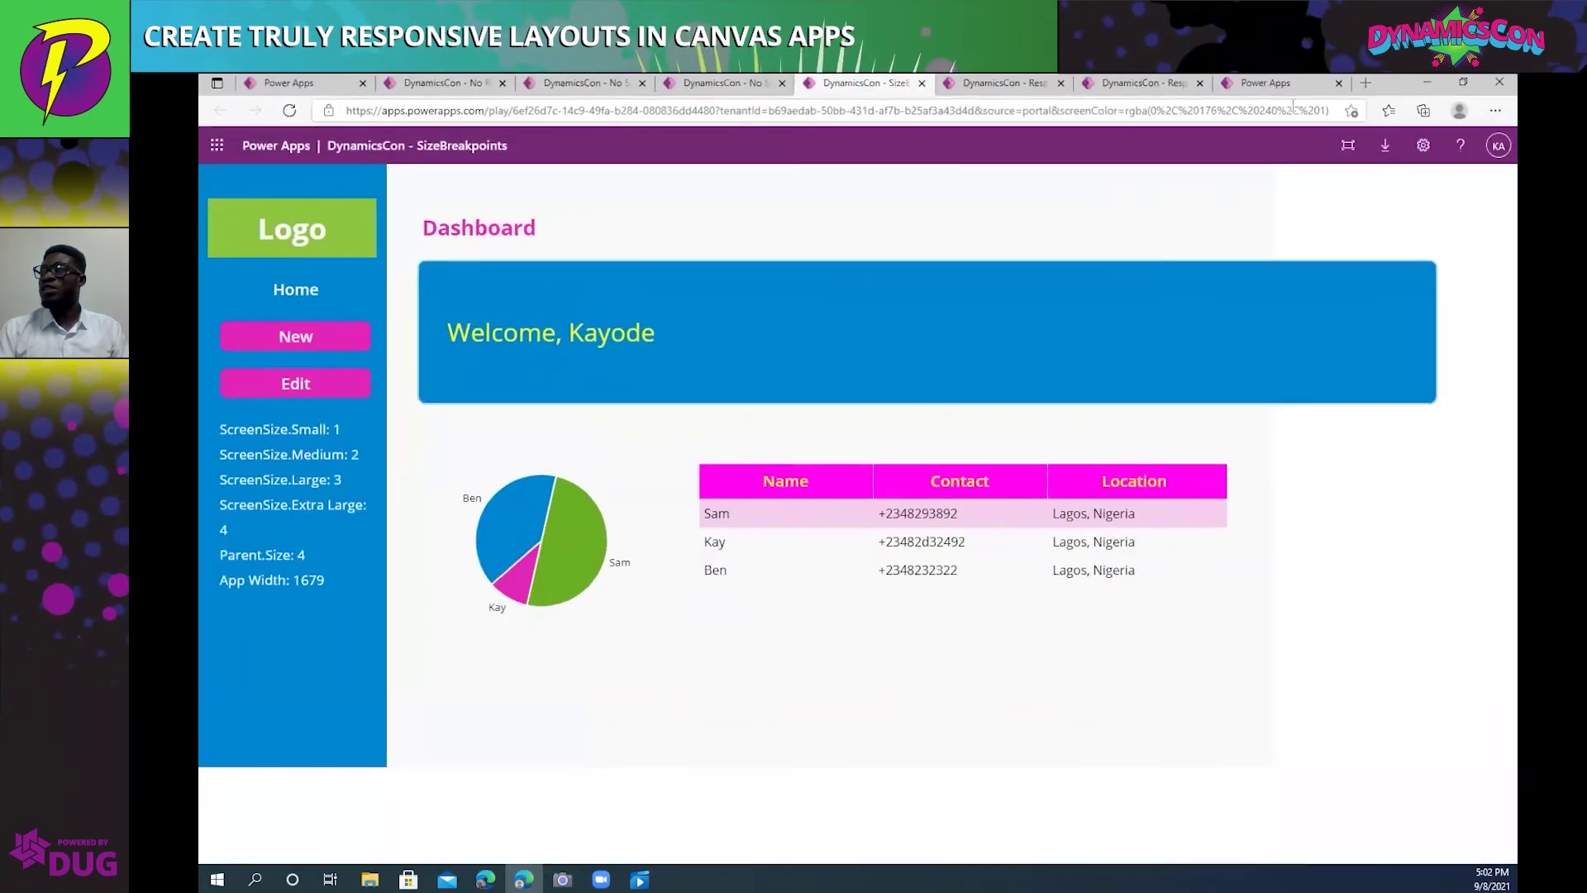
Return to the app editor via the running Responsive app and review the IsMobile condition and mobile branch of Canvas1's Width formula.
{"action": "left_click", "coordinate": [1000, 83]}
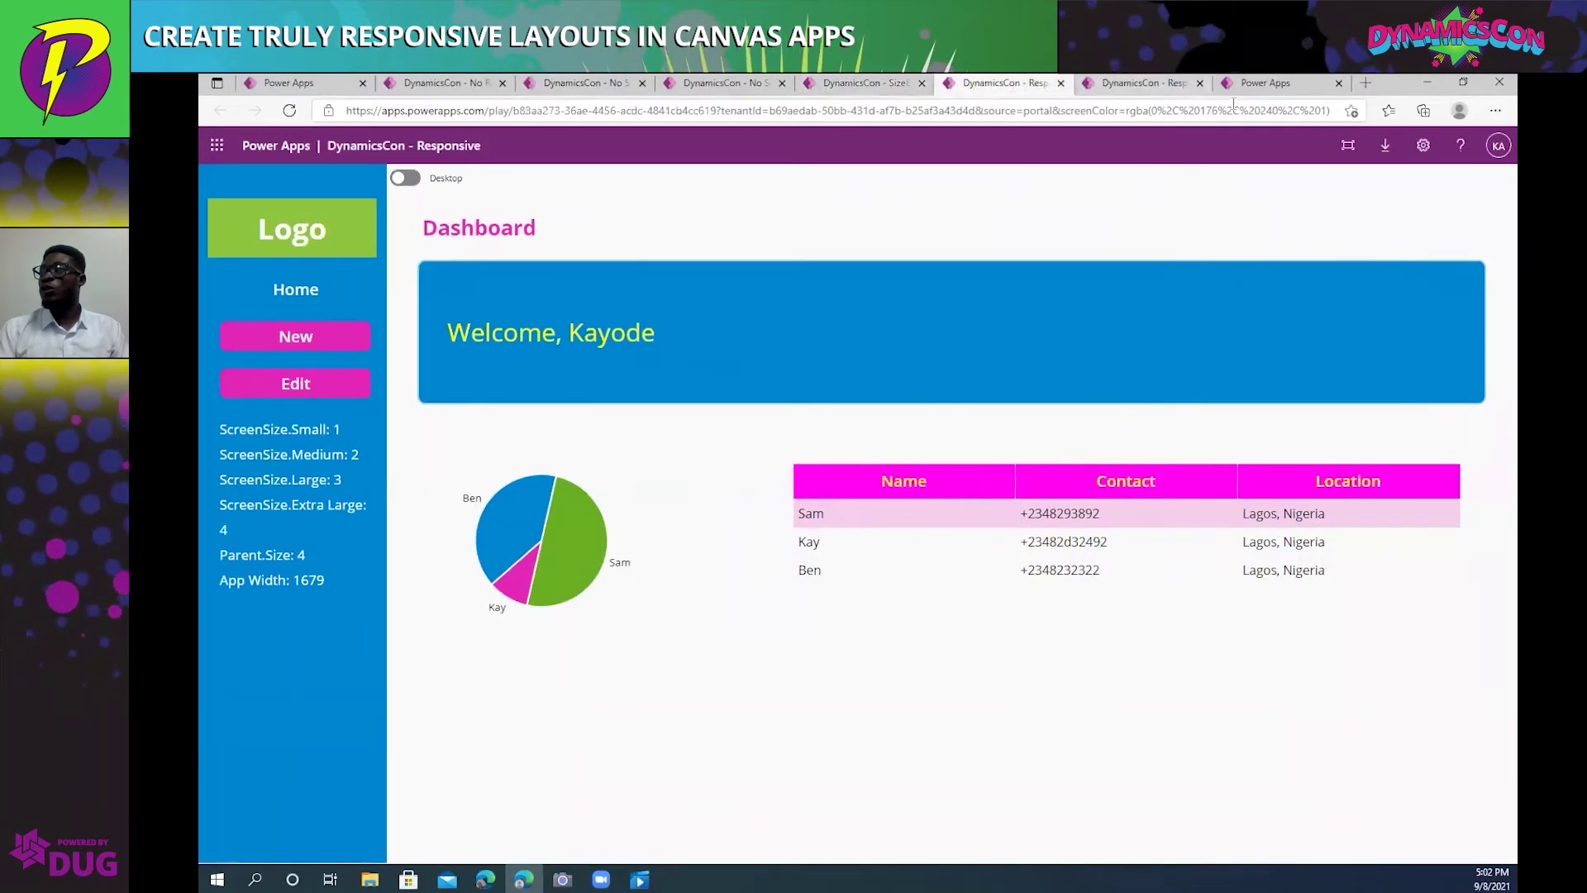
{"action": "left_click", "coordinate": [1250, 91]}
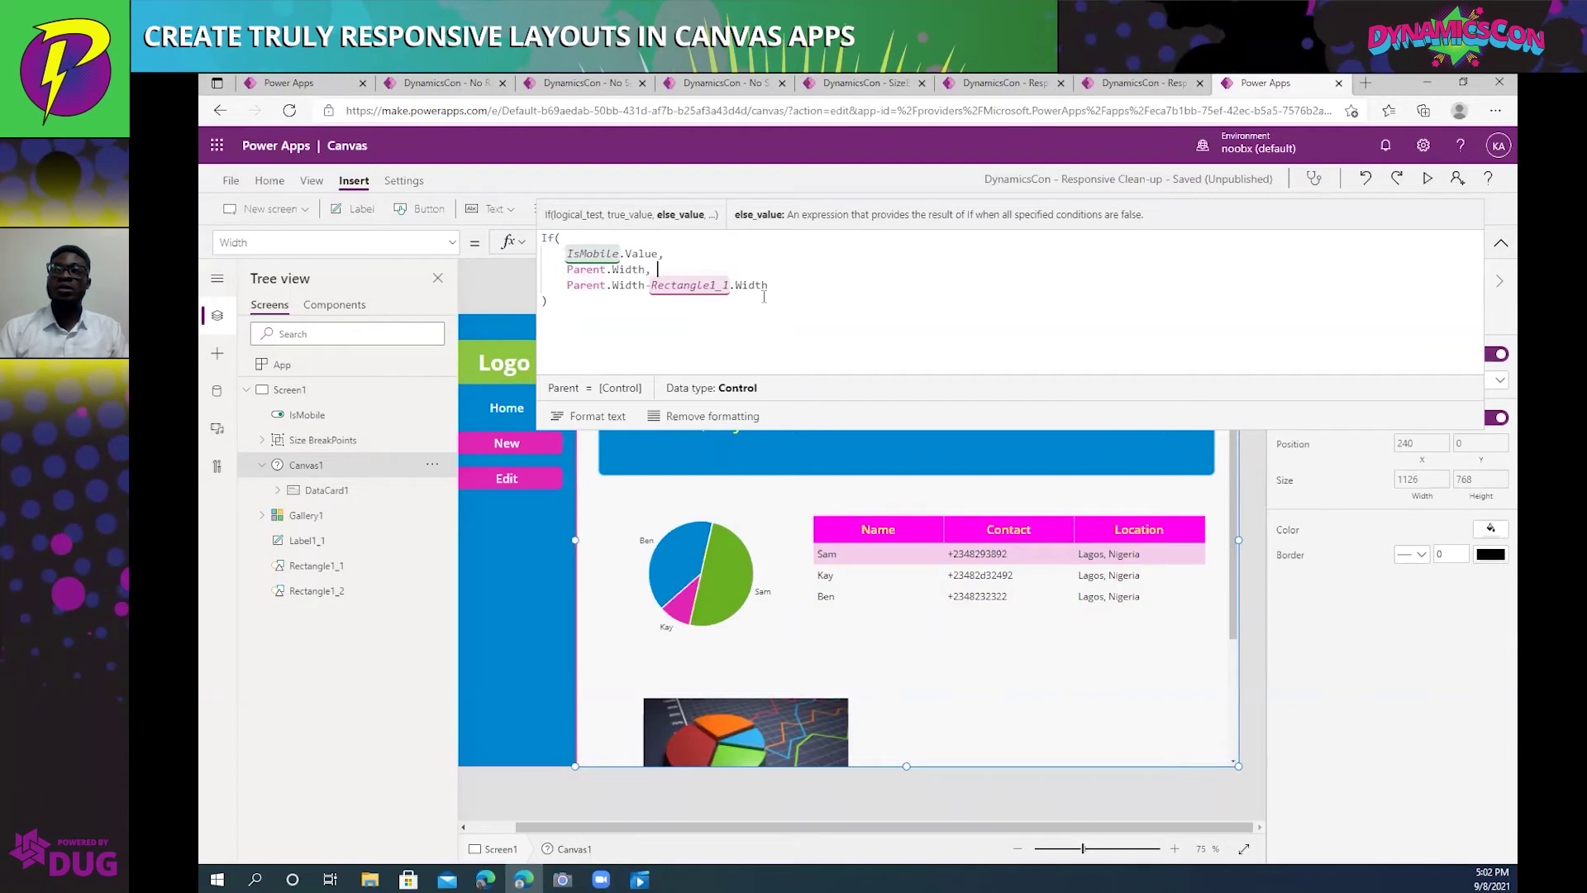
{"action": "left_click", "coordinate": [706, 304]}
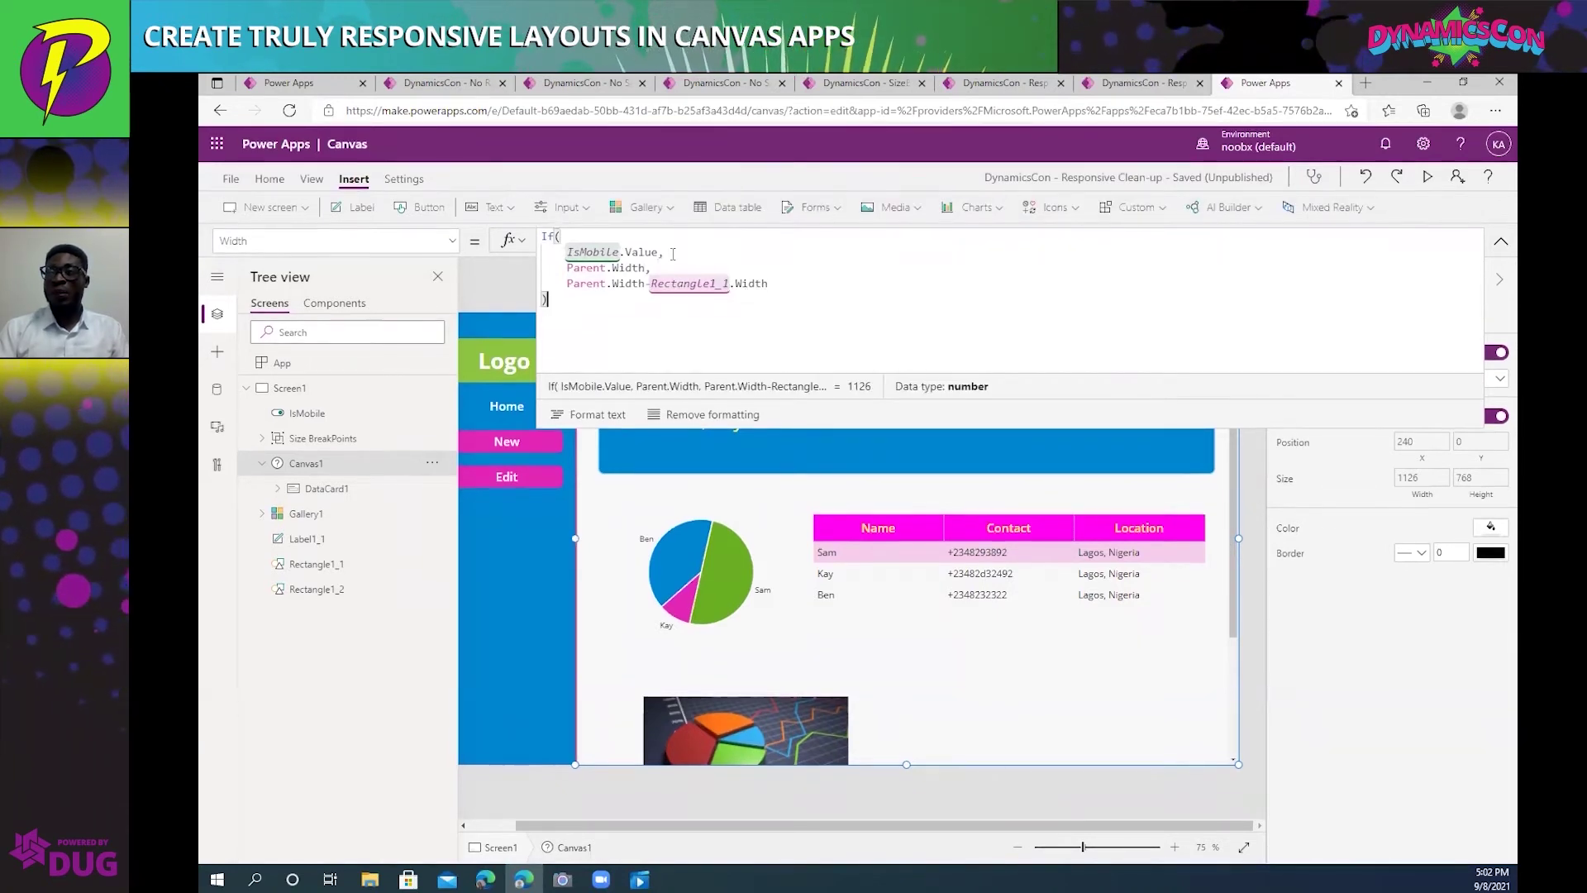
{"action": "left_click_drag", "start_coordinate": [568, 253], "coordinate": [661, 259]}
{"action": "left_click", "coordinate": [658, 310]}
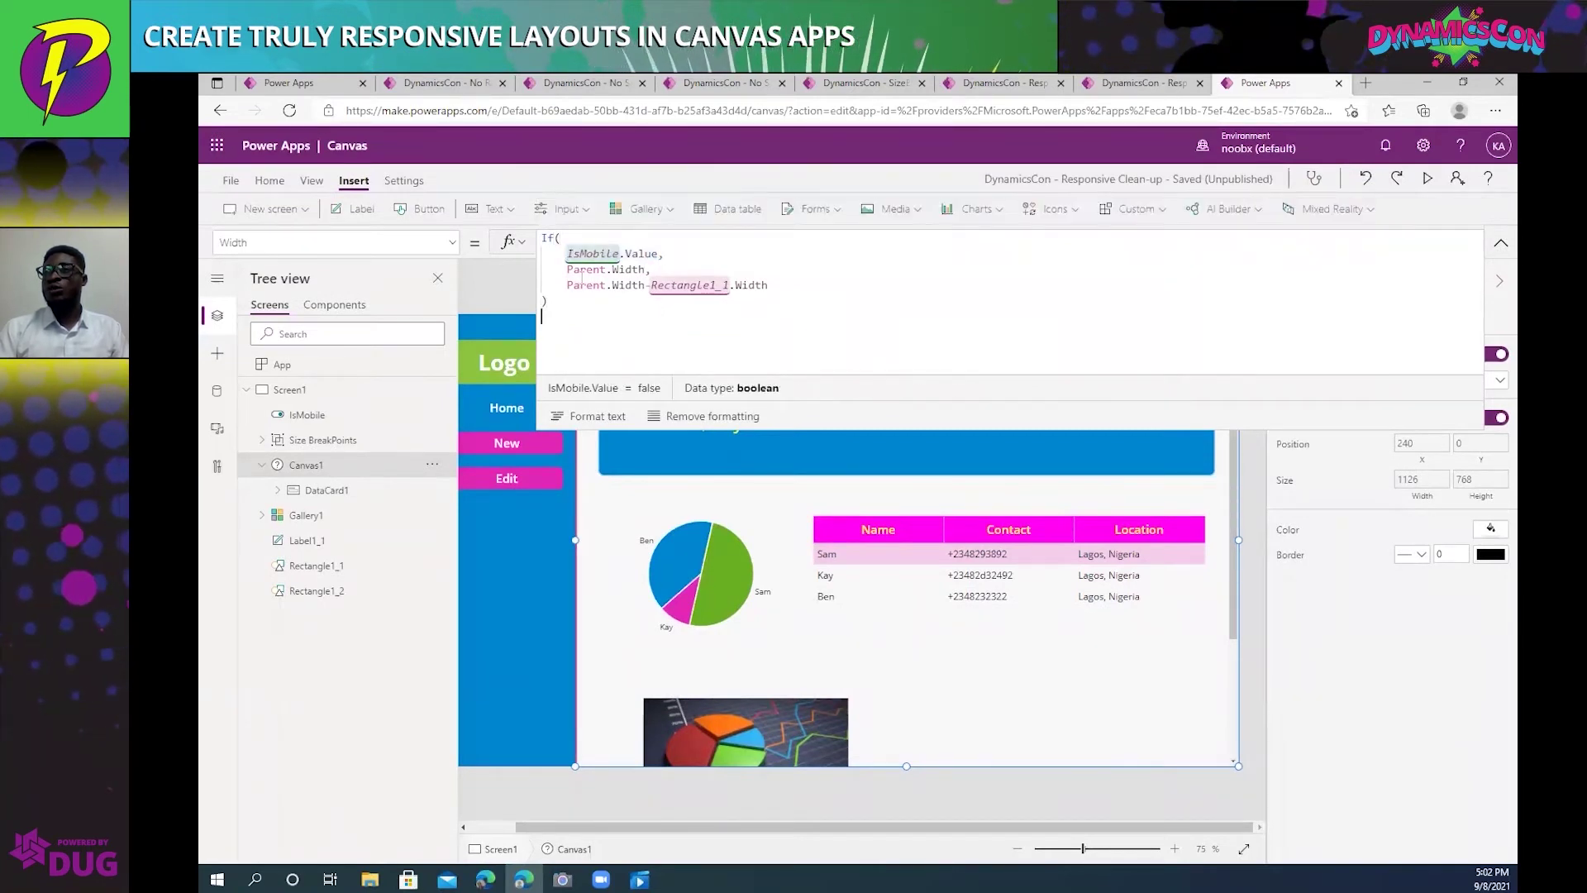
{"action": "left_click_drag", "start_coordinate": [563, 269], "coordinate": [649, 267]}
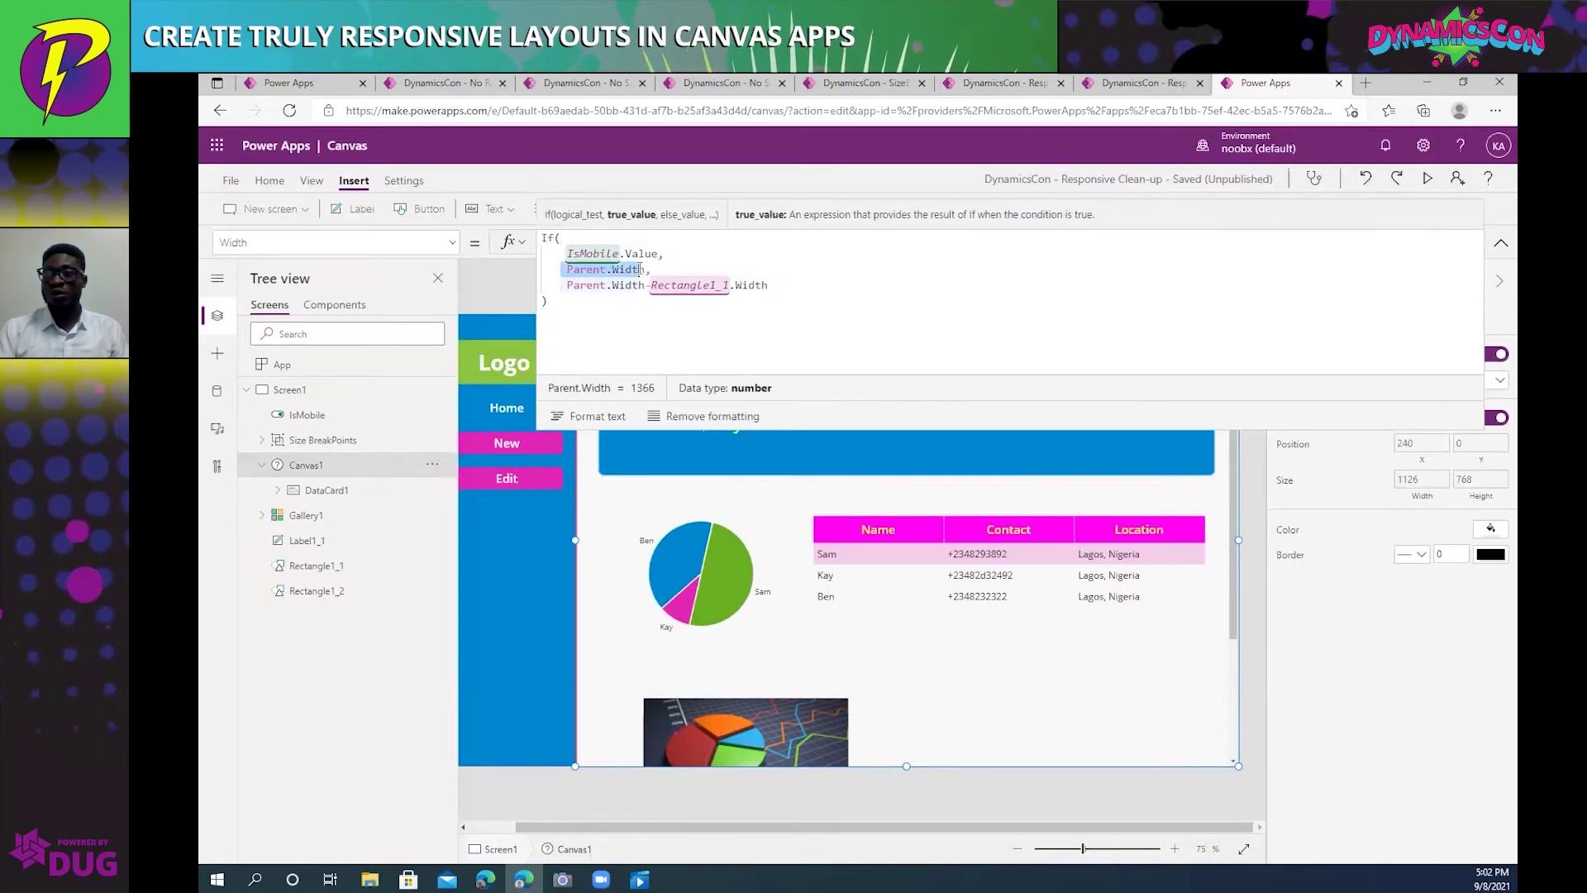
{"action": "left_click", "coordinate": [659, 269]}
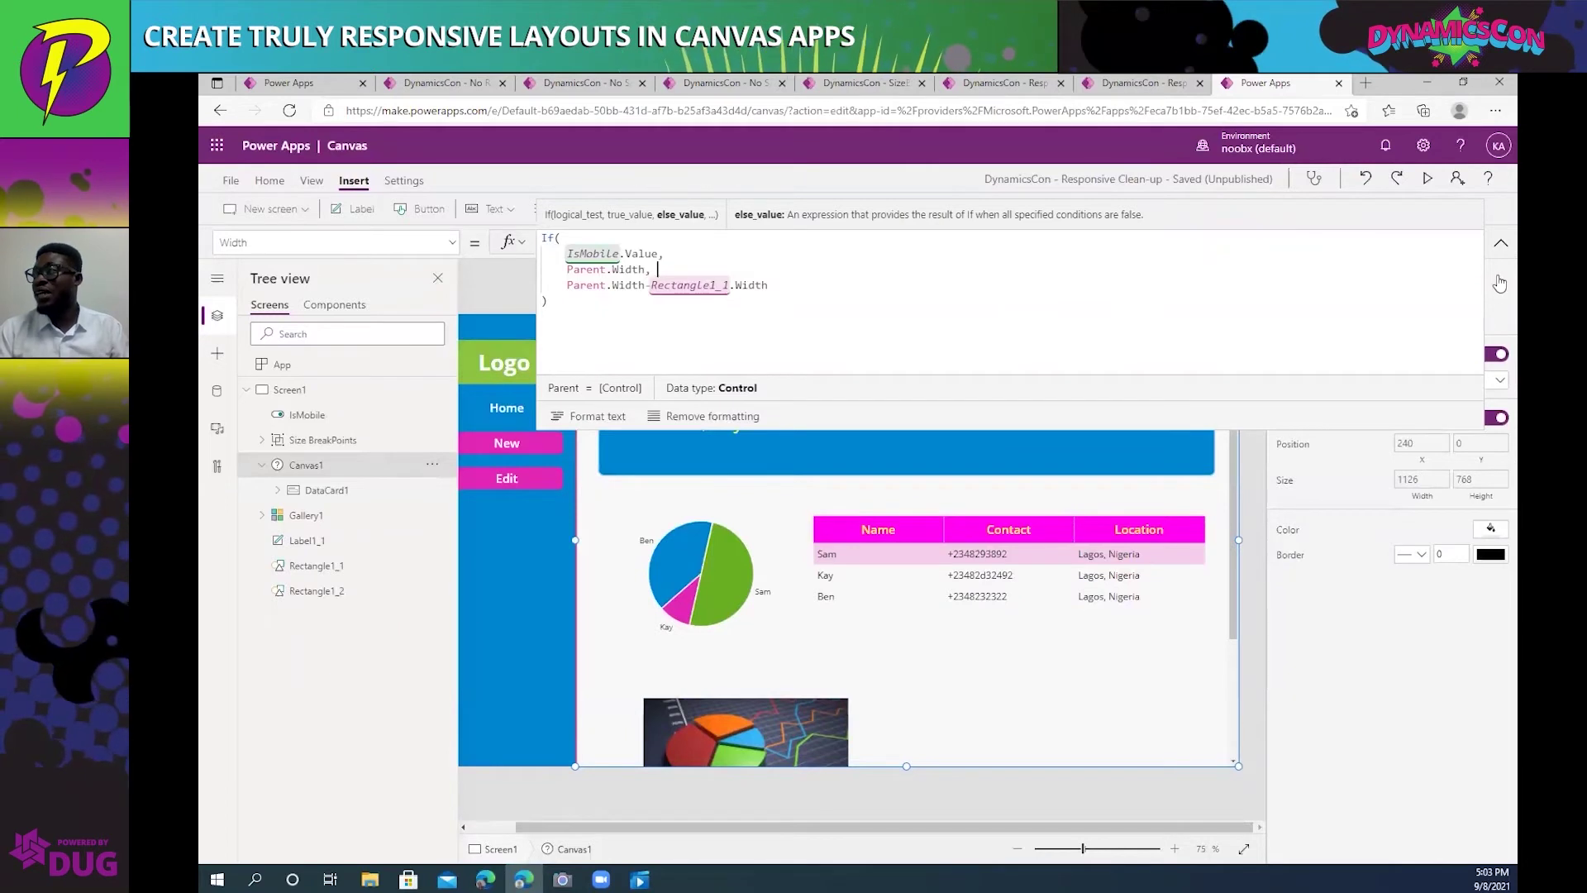
{"action": "left_click", "coordinate": [1501, 242]}
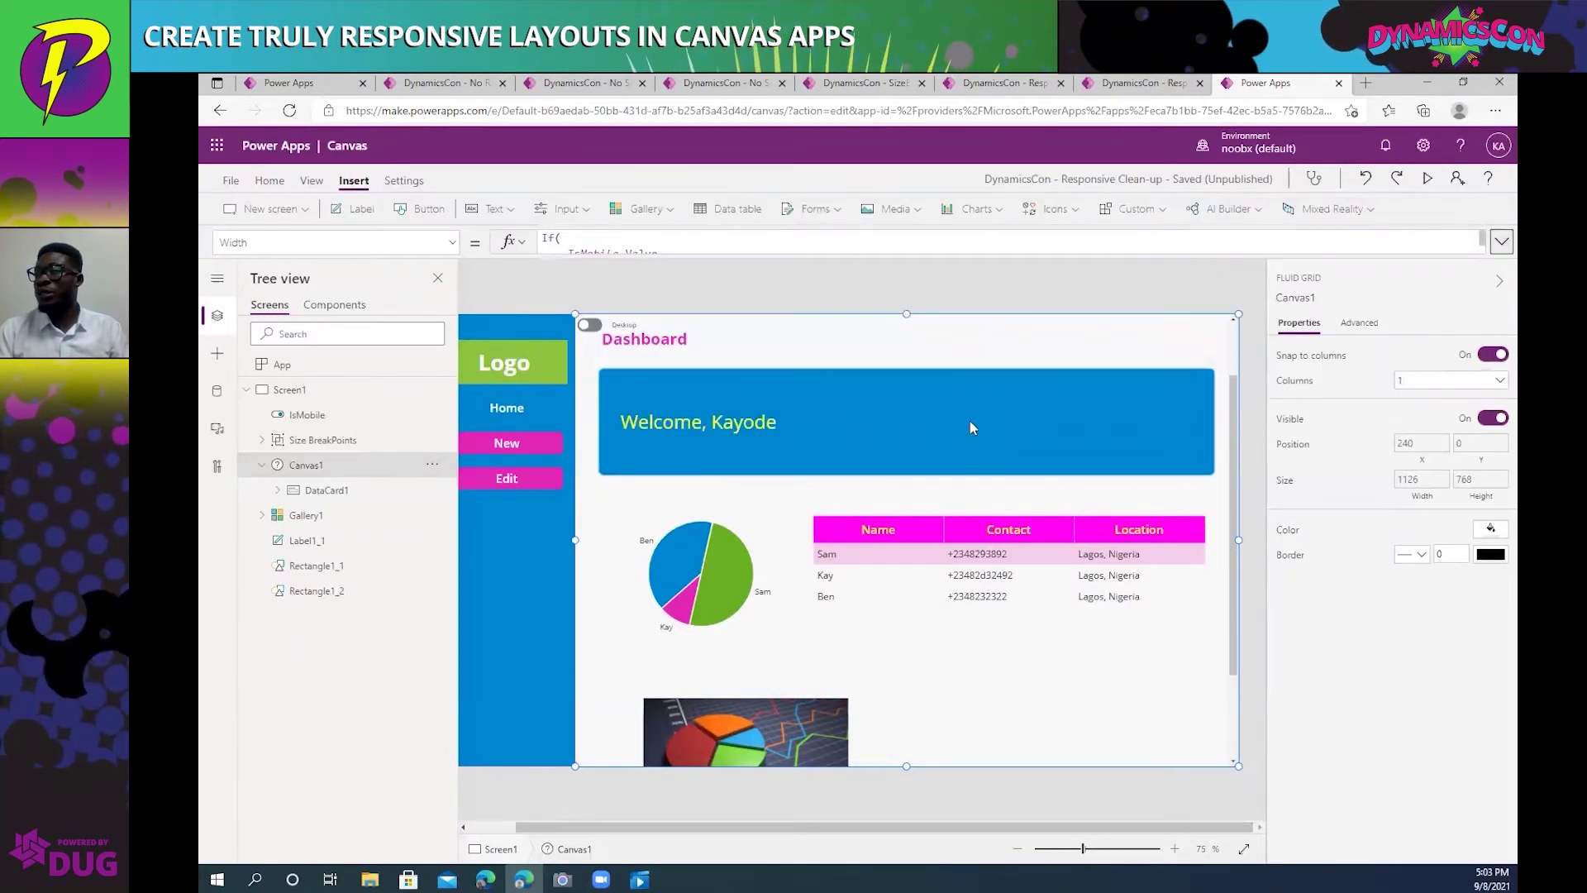
Open PieChart1's Width formula and examine its mobile branch Parent.Width-60 and desktop branch Parent.Width*0.28.
{"action": "scroll", "coordinate": [970, 428], "scroll_direction": "down", "scroll_amount": 2}
{"action": "left_click", "coordinate": [717, 470]}
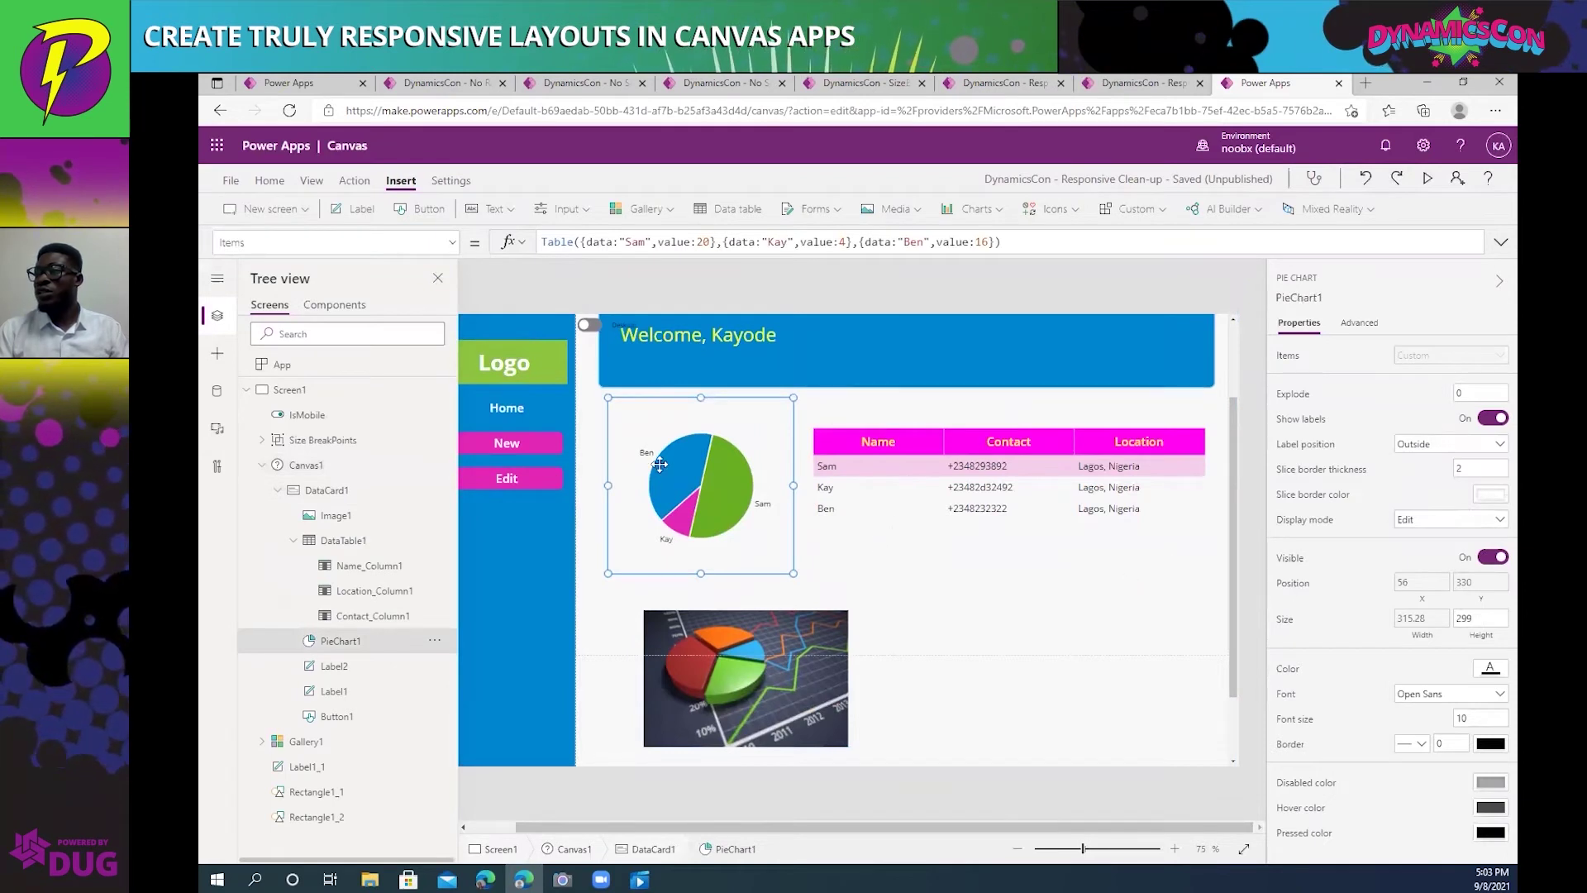
{"action": "left_click", "coordinate": [1422, 618]}
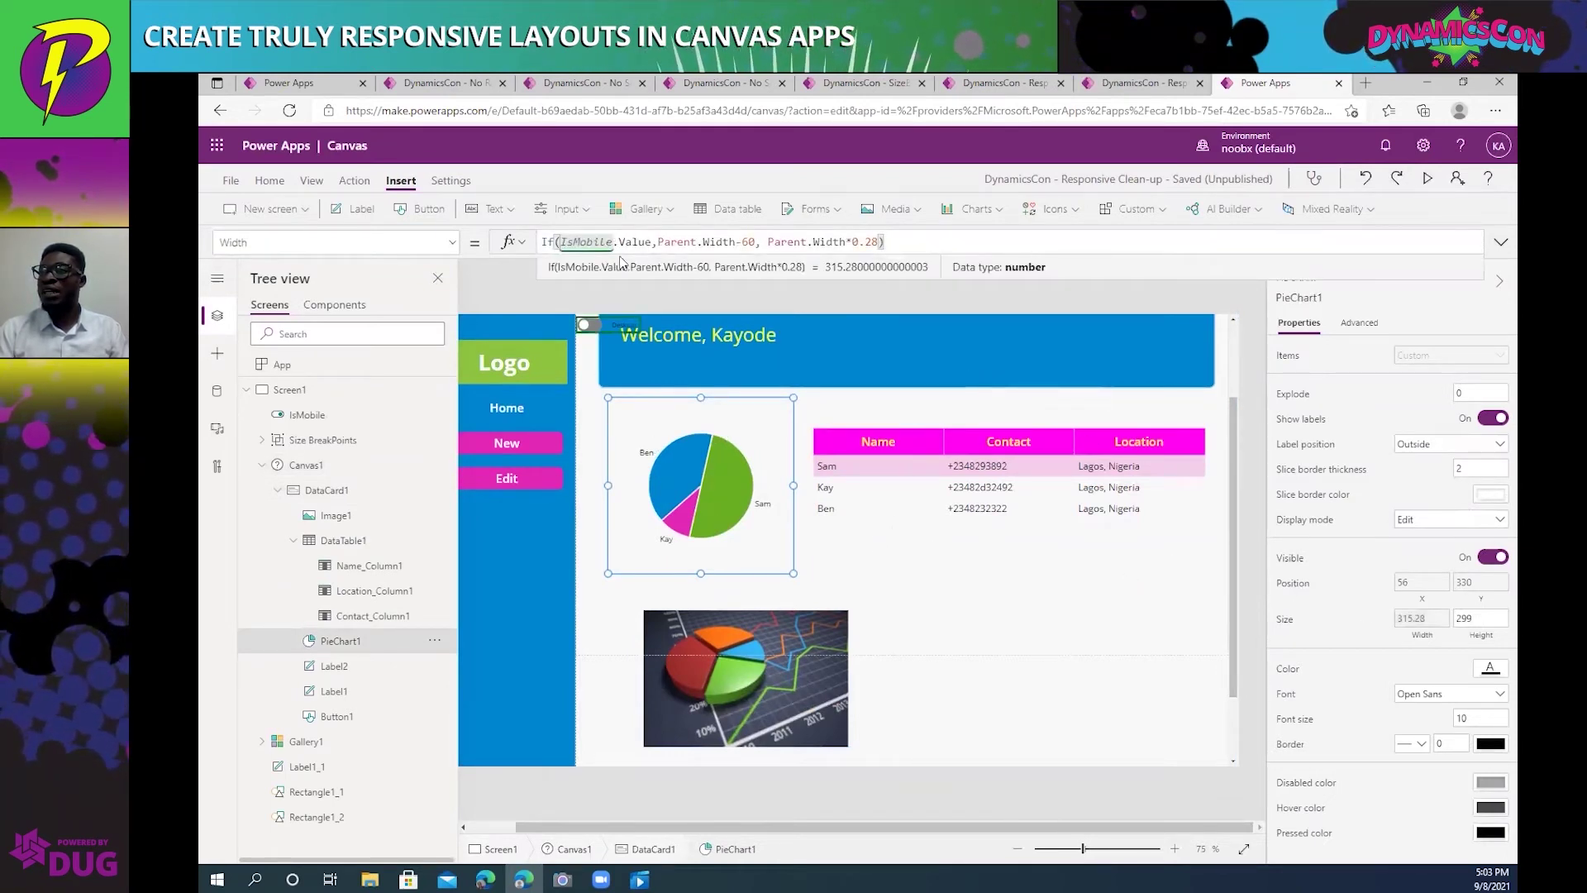
{"action": "left_click_drag", "start_coordinate": [657, 241], "coordinate": [755, 241]}
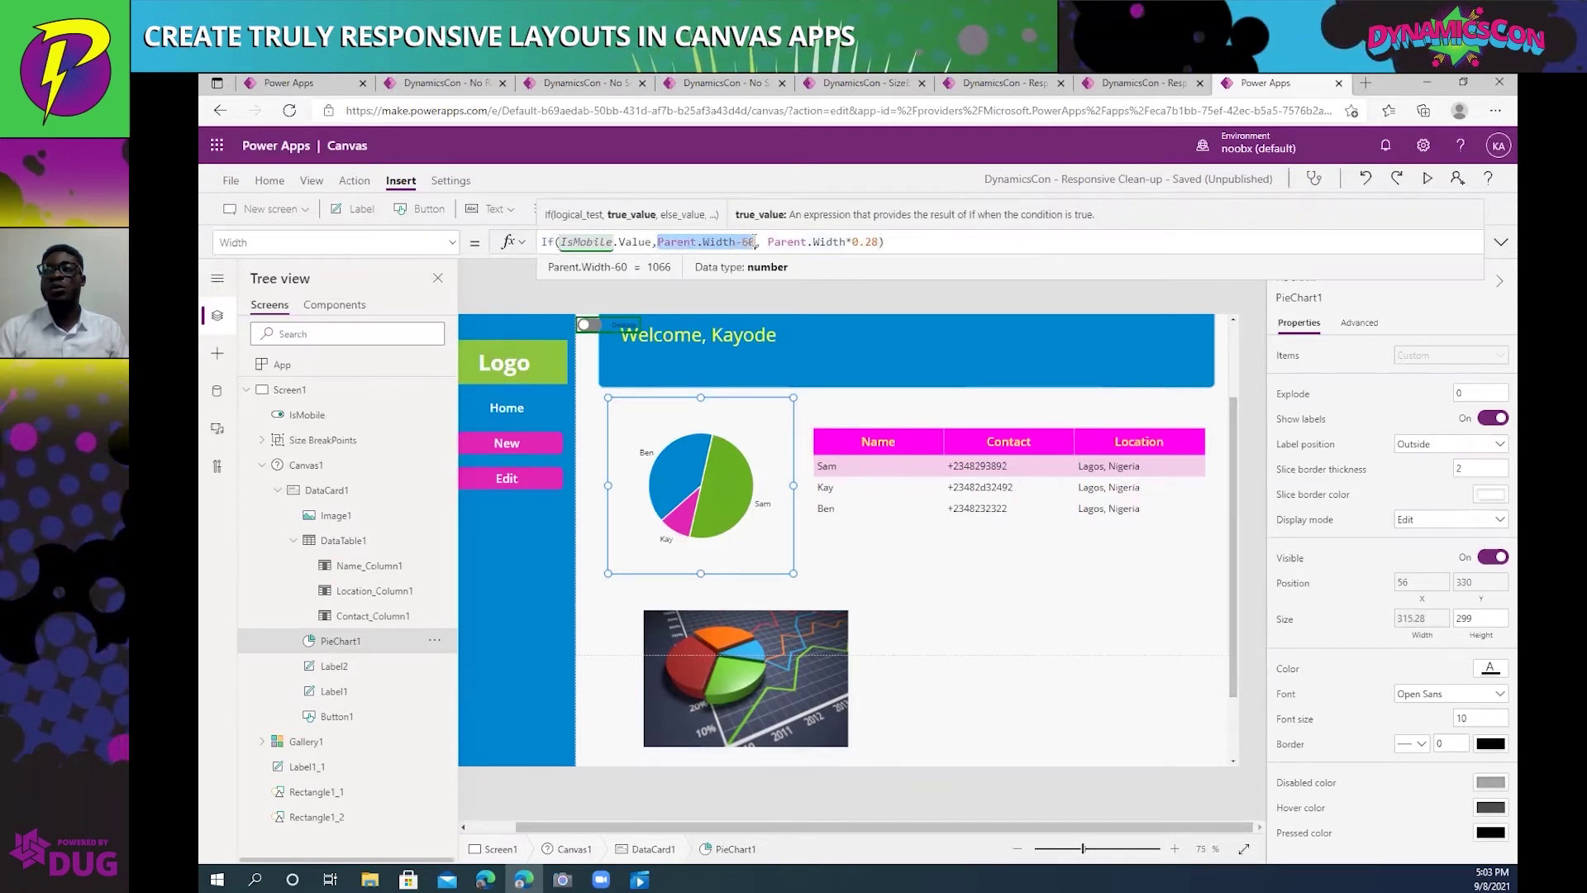
{"action": "left_click", "coordinate": [755, 241]}
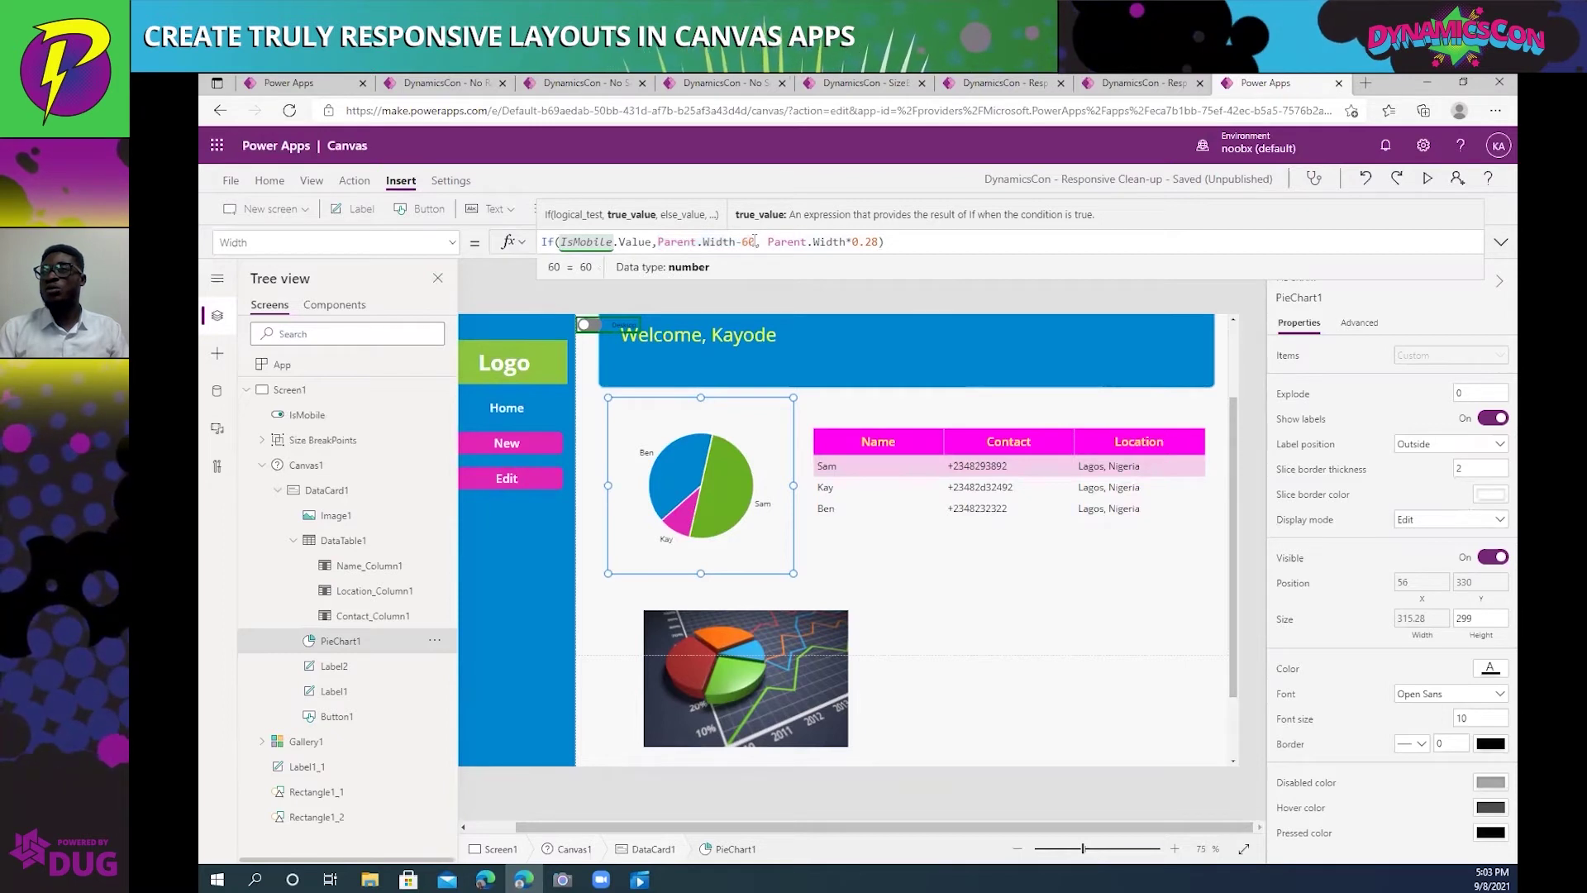
{"action": "left_click_drag", "start_coordinate": [749, 241], "coordinate": [657, 242]}
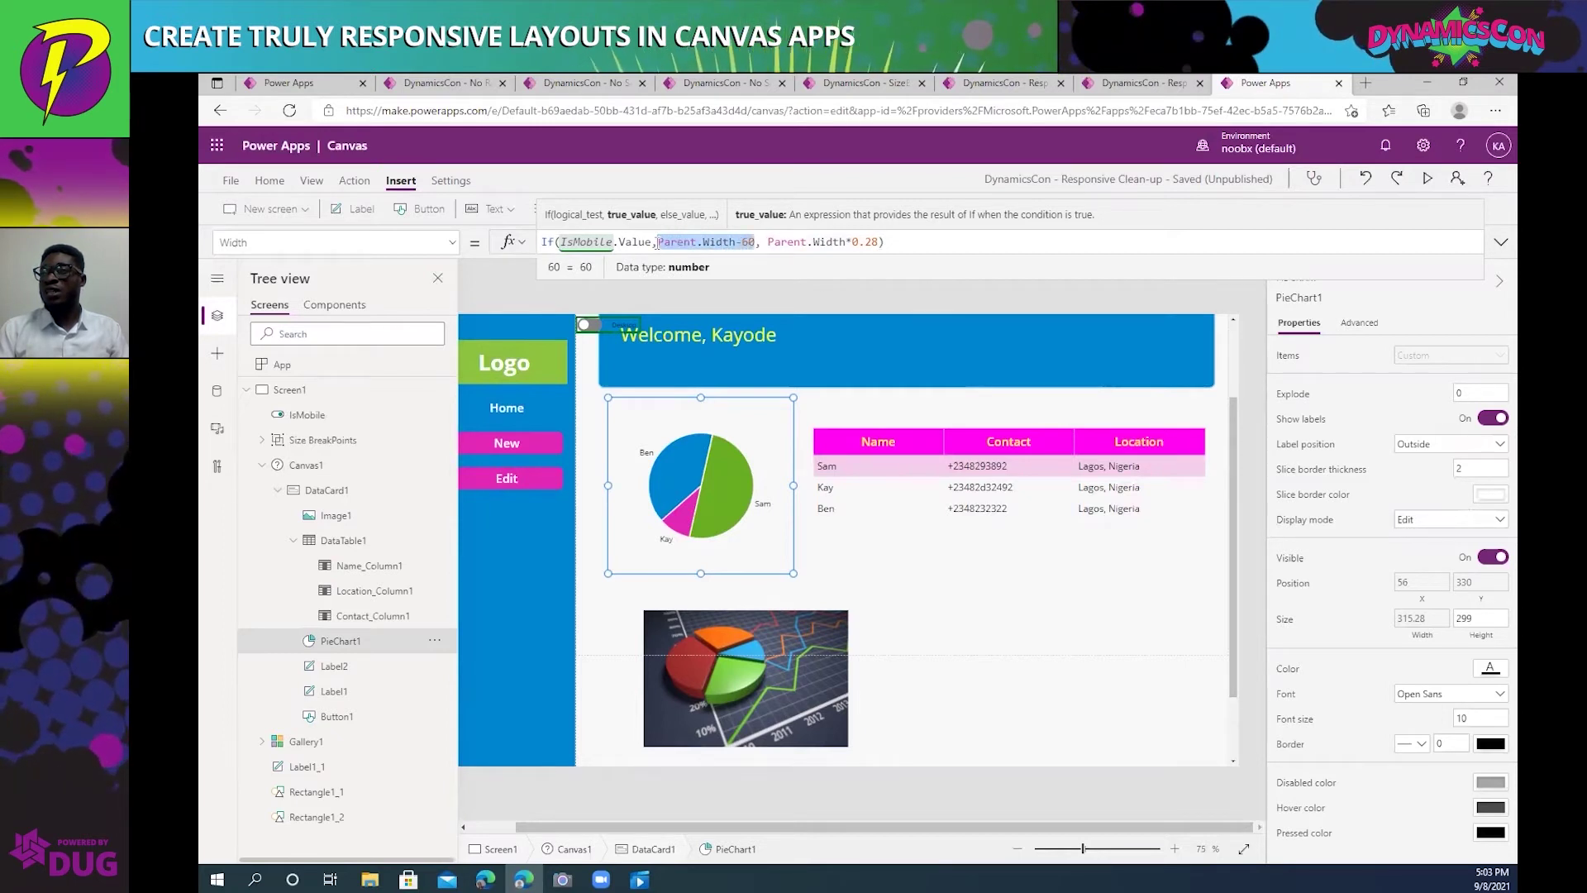
{"action": "left_click_drag", "start_coordinate": [768, 242], "coordinate": [882, 241]}
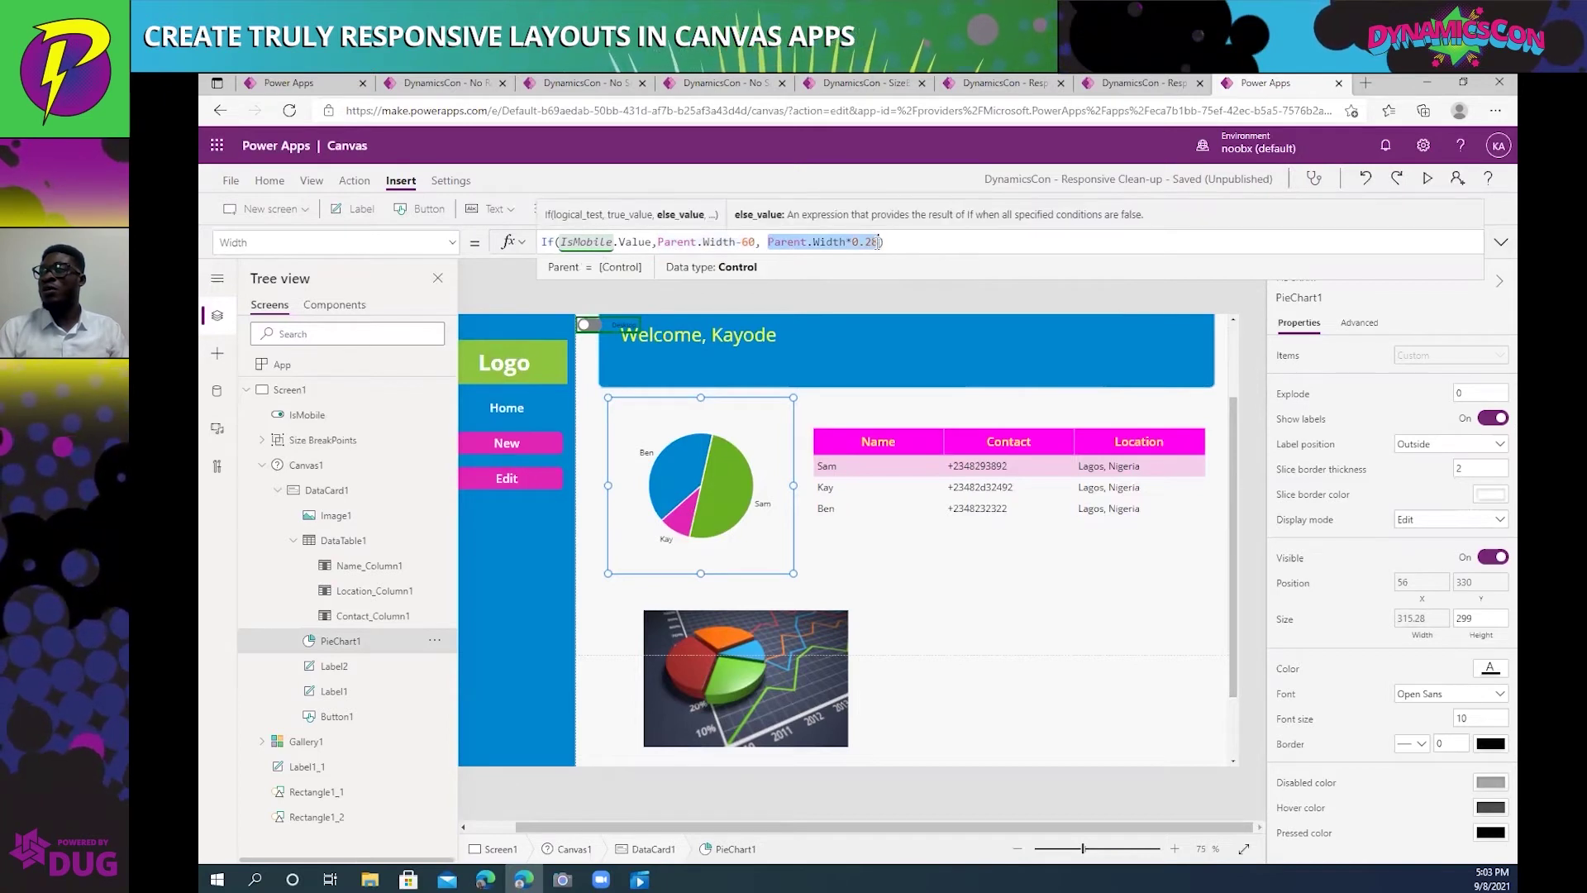
{"action": "left_click", "coordinate": [887, 241]}
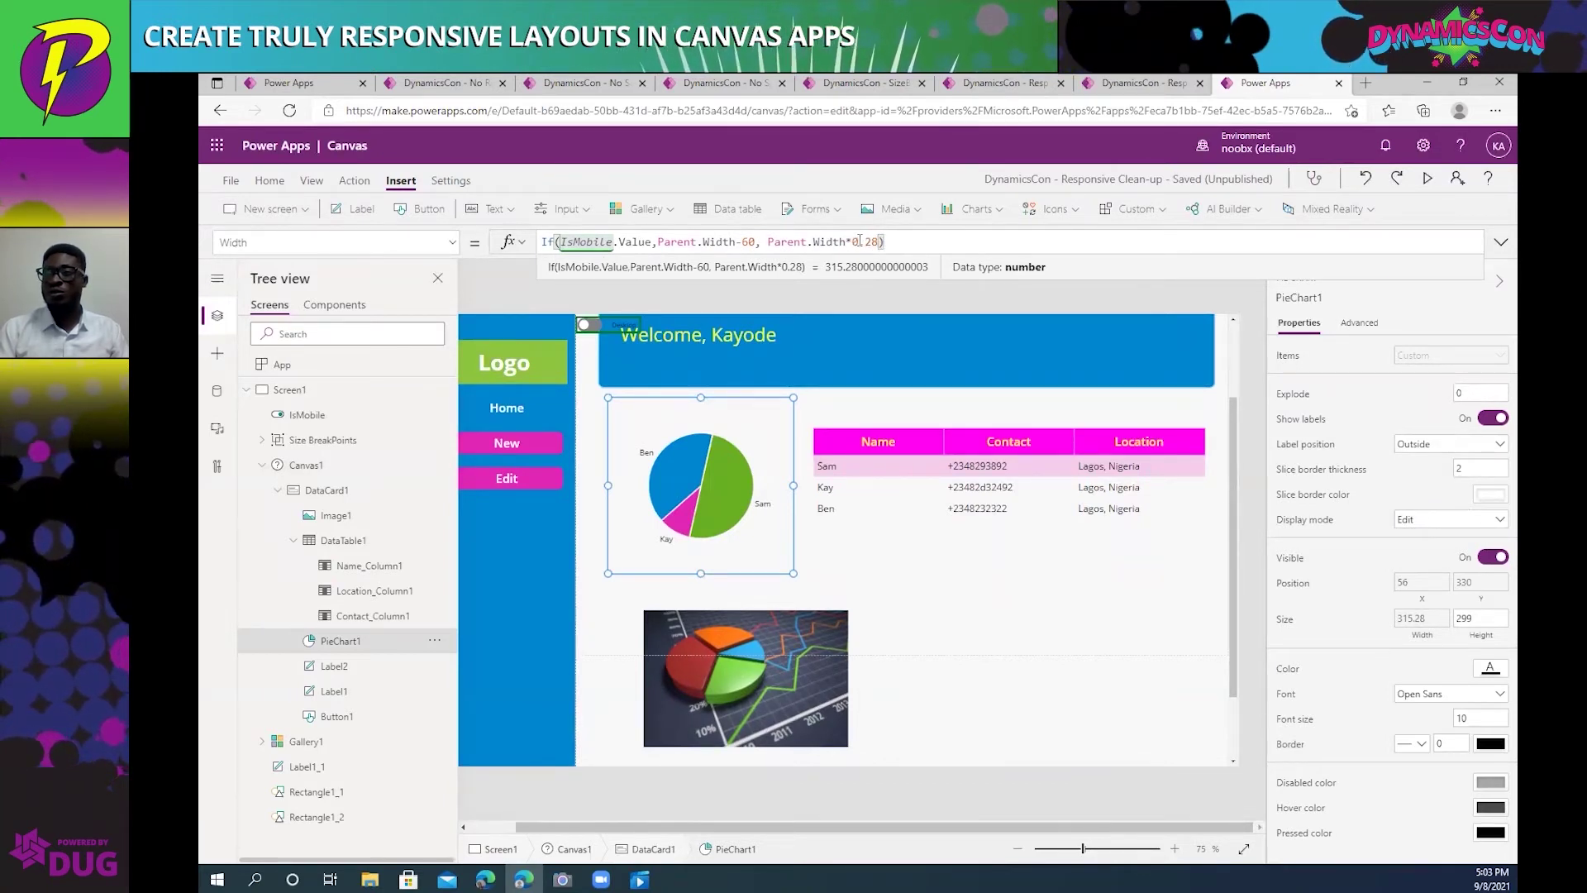
Switch to the running Responsive Clean-up app, narrow and widen its window to check how the chart and table scale, and maximize it.
{"action": "key", "text": "ctrl+shift+Tab"}
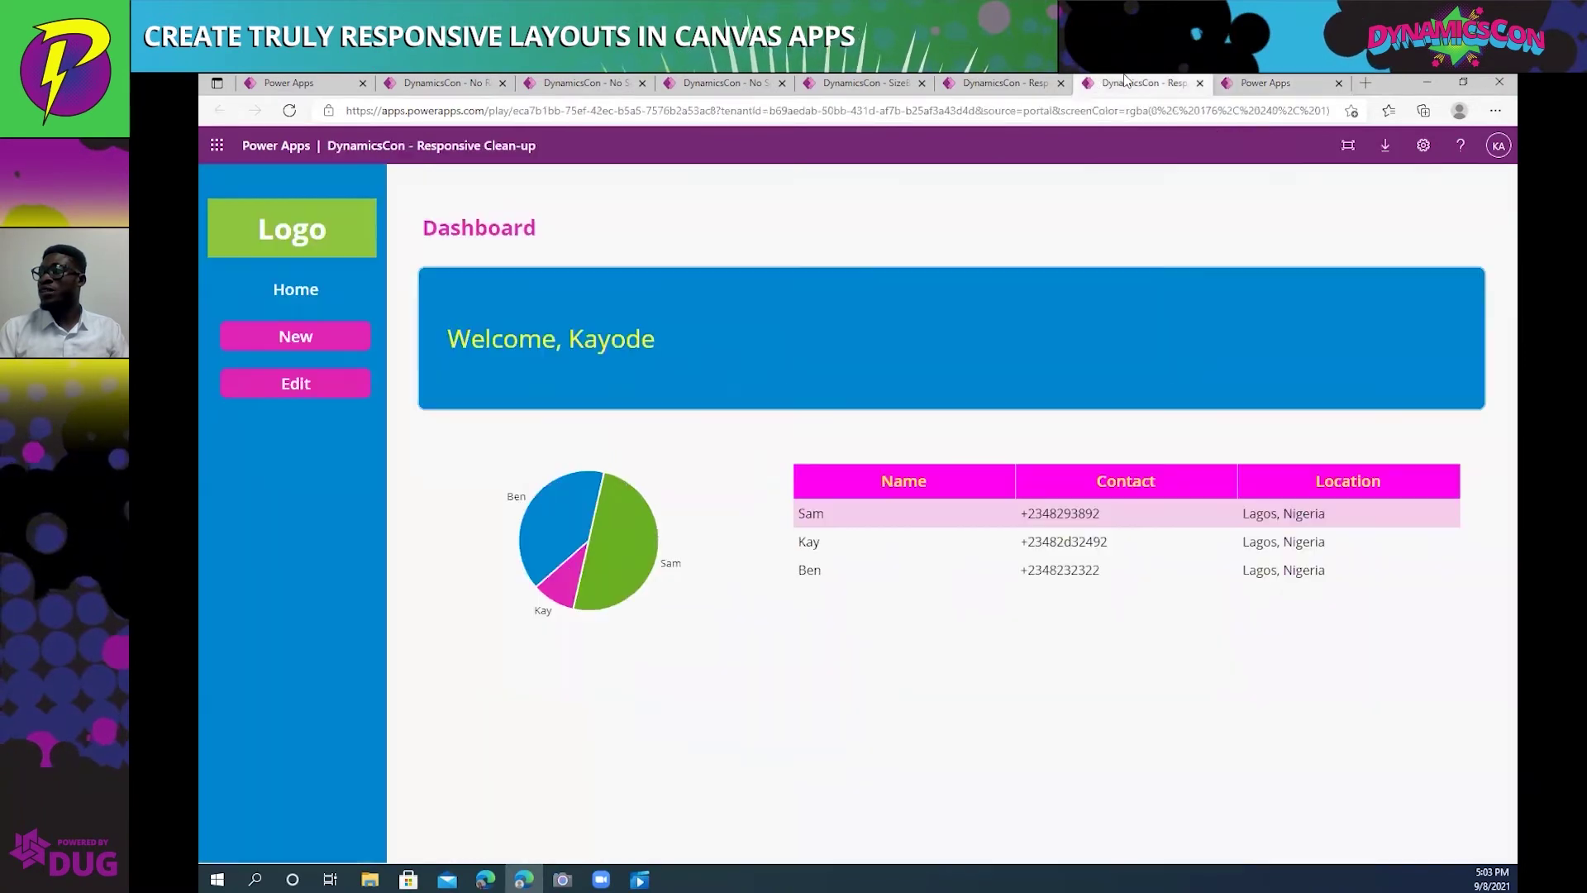
{"action": "left_click", "coordinate": [1464, 84]}
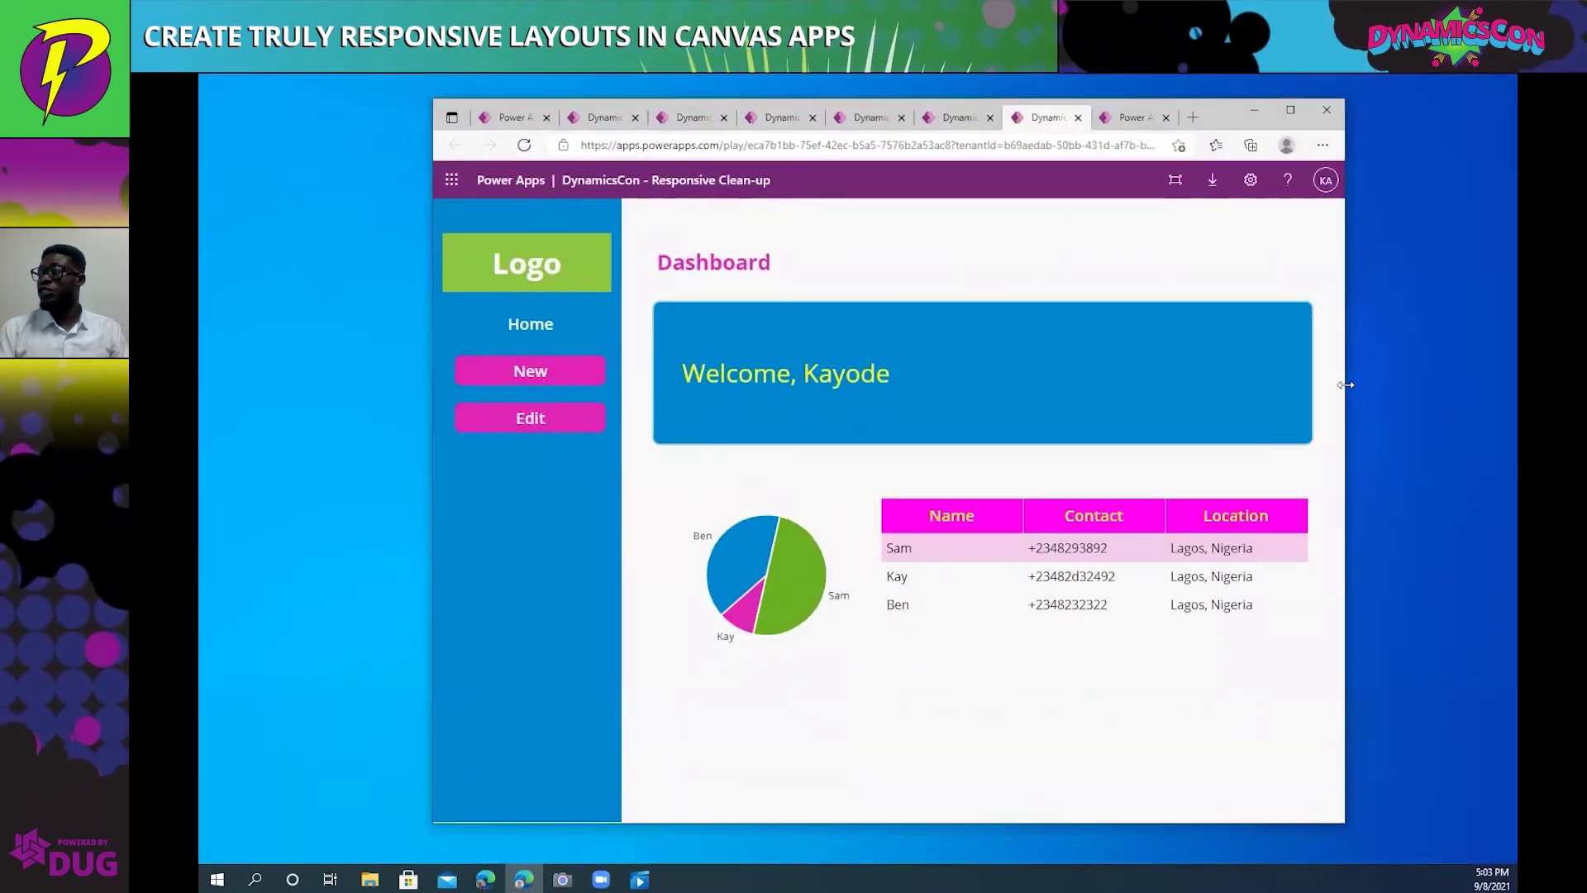
{"action": "left_click_drag", "start_coordinate": [1346, 384], "coordinate": [1156, 411]}
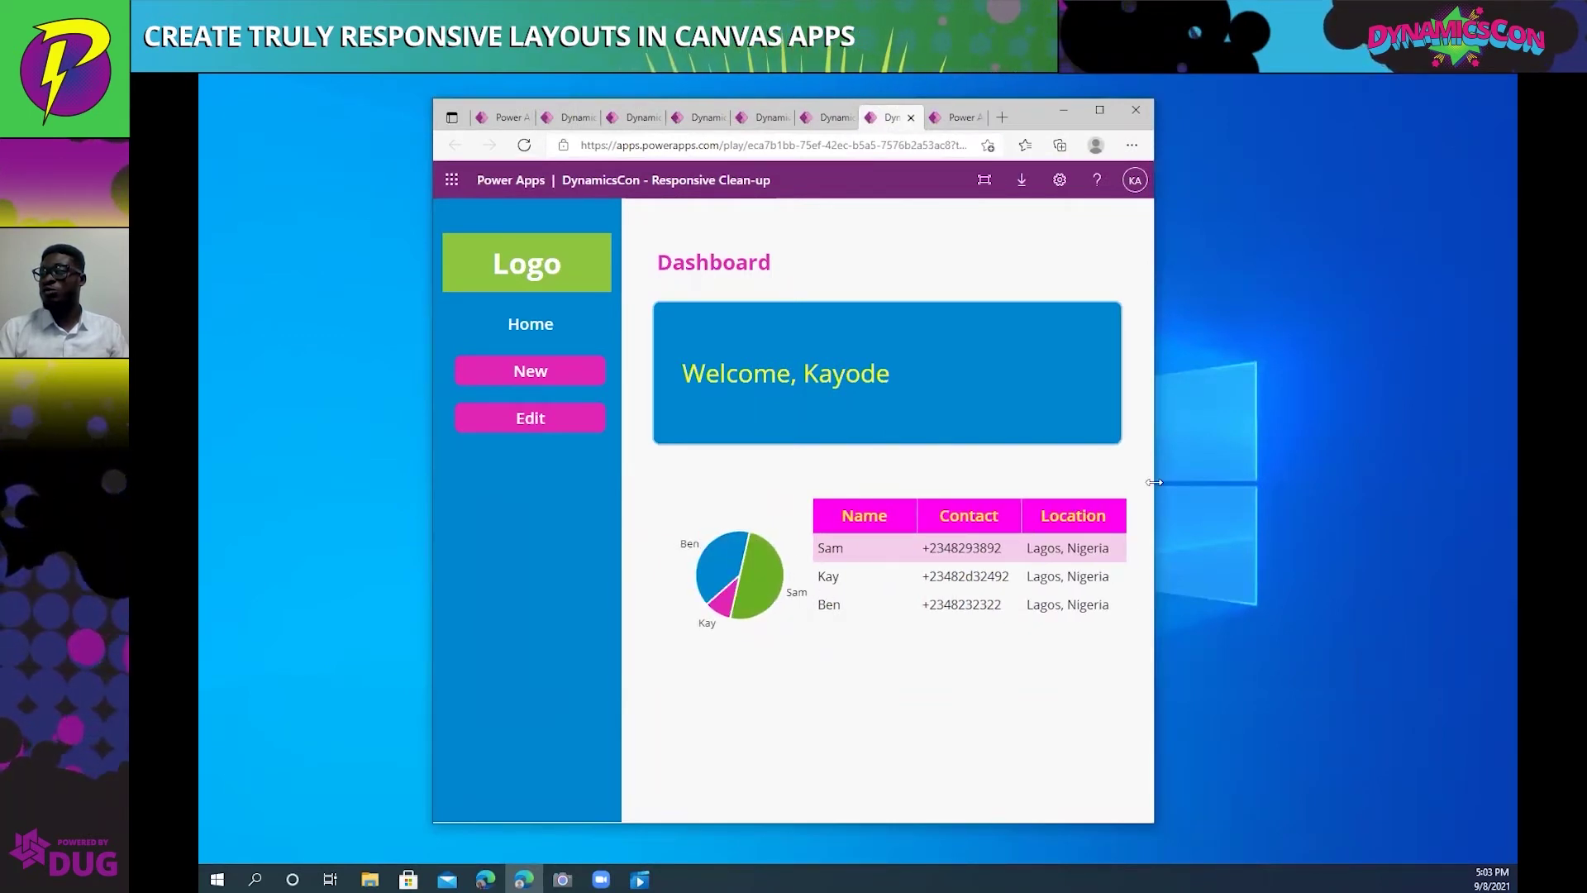
{"action": "left_click_drag", "start_coordinate": [1159, 480], "coordinate": [1329, 449]}
{"action": "left_click", "coordinate": [1329, 444]}
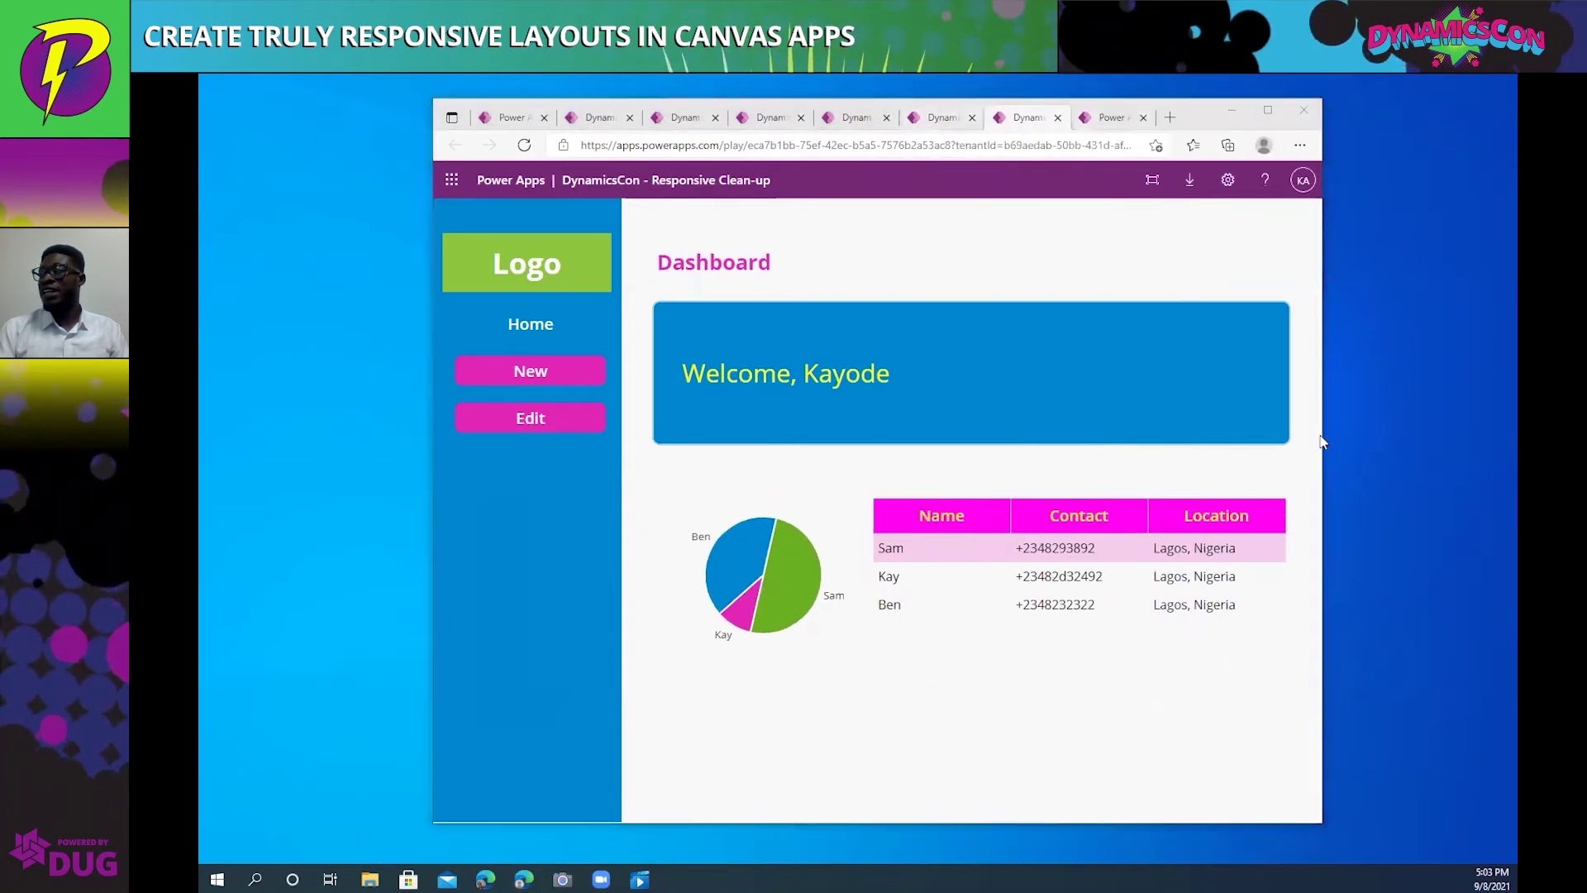
{"action": "left_click_drag", "start_coordinate": [1324, 434], "coordinate": [1180, 419]}
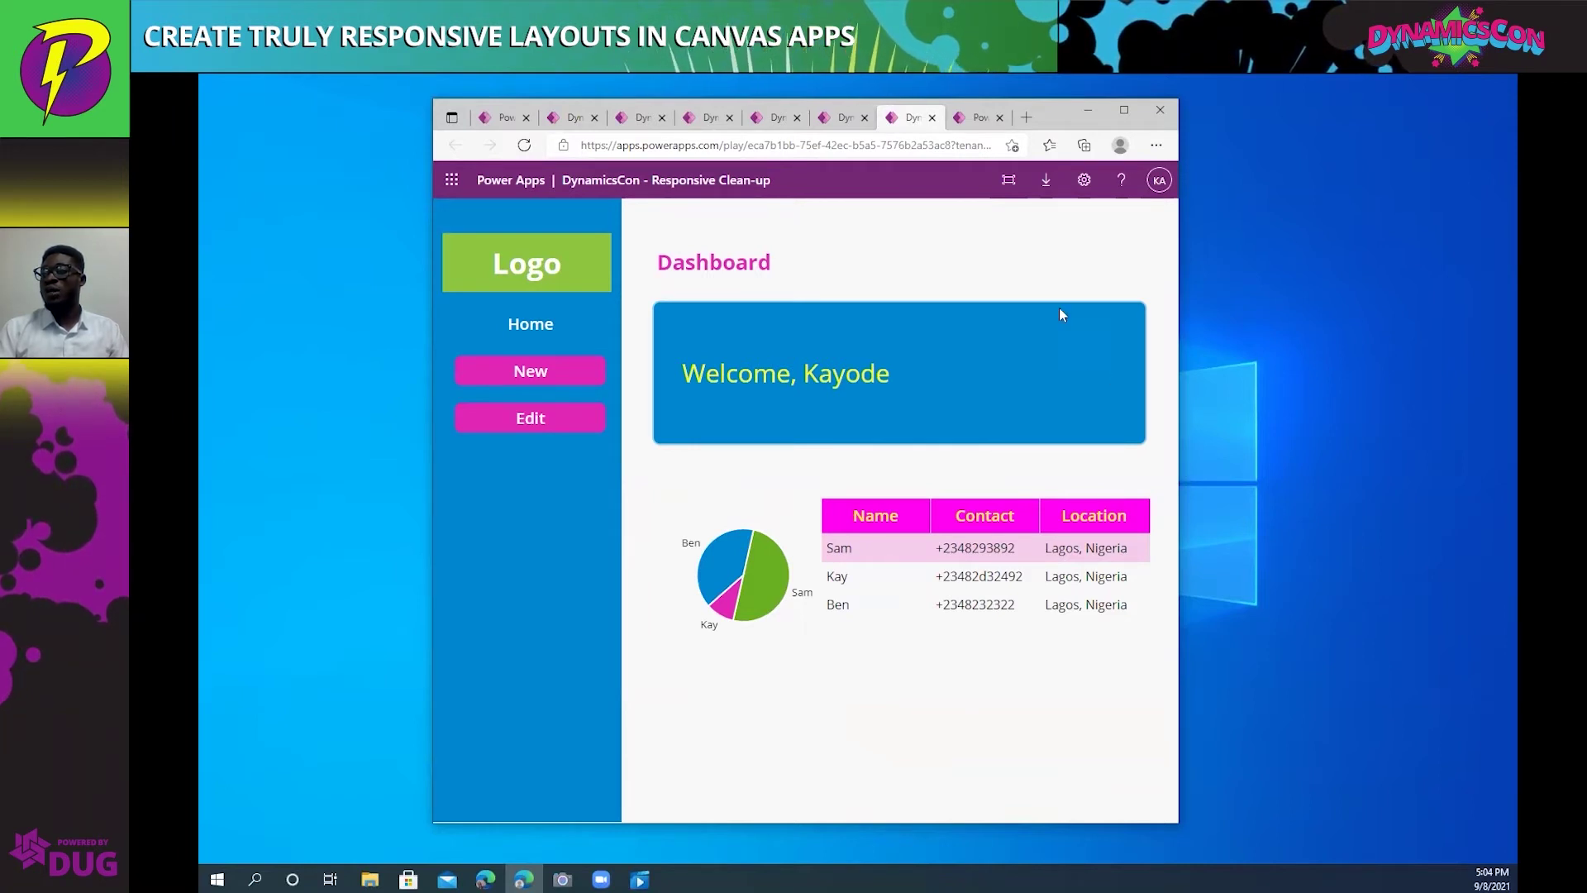
{"action": "left_click", "coordinate": [1127, 110]}
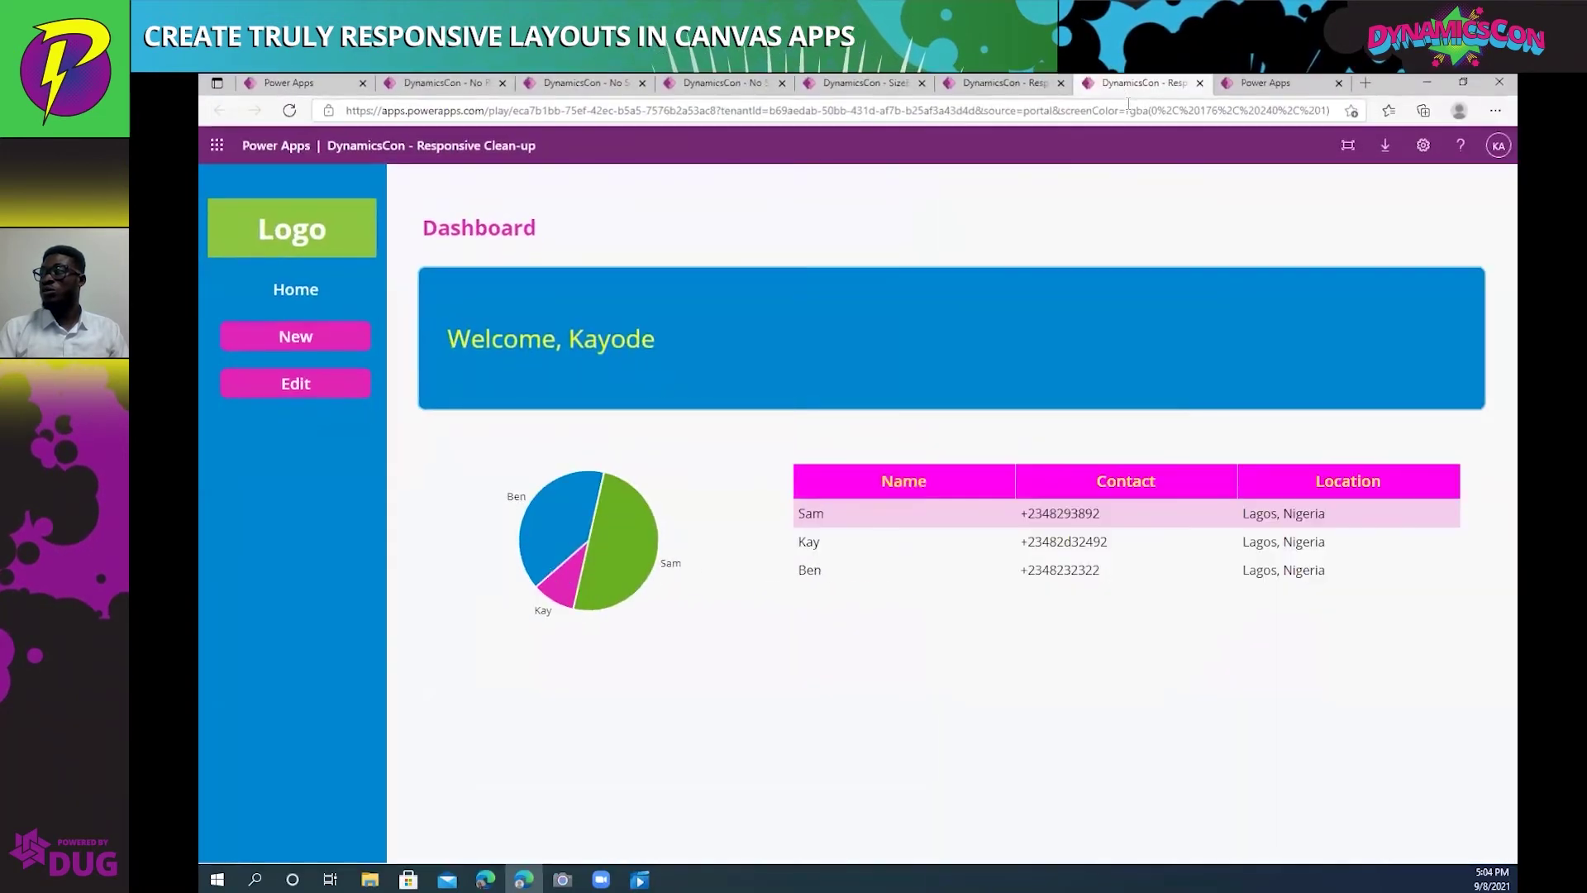
Return to the app editor, select Image1 below the pie chart, and examine the centering expression (Parent.Width-Self.Width)/2 in its X formula.
{"action": "left_click", "coordinate": [1249, 80]}
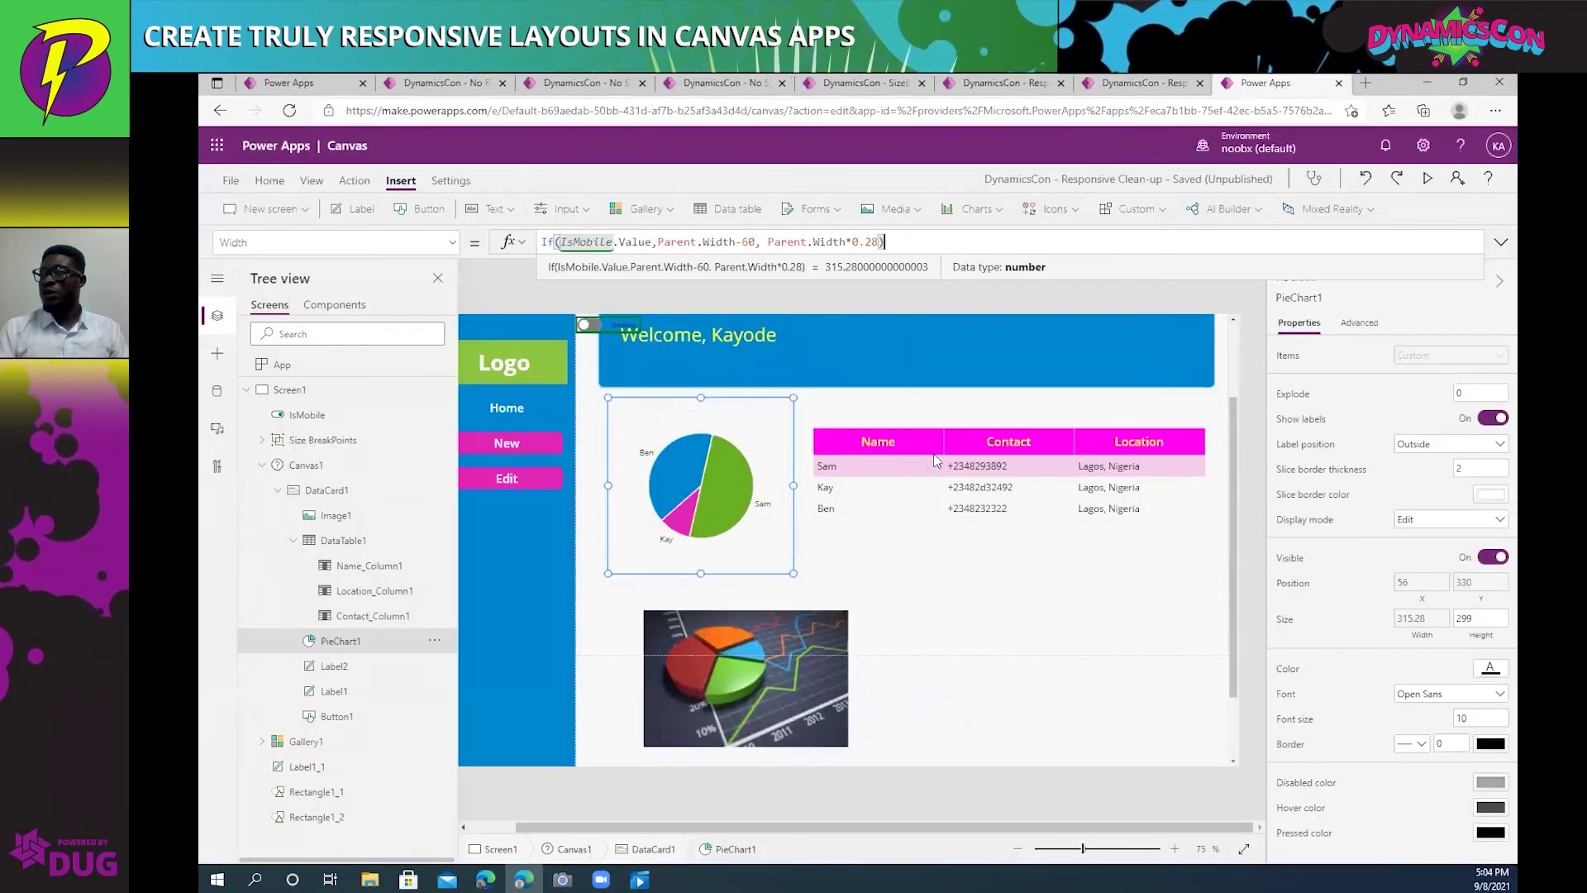
{"action": "scroll", "coordinate": [937, 459], "scroll_direction": "down", "scroll_amount": 2}
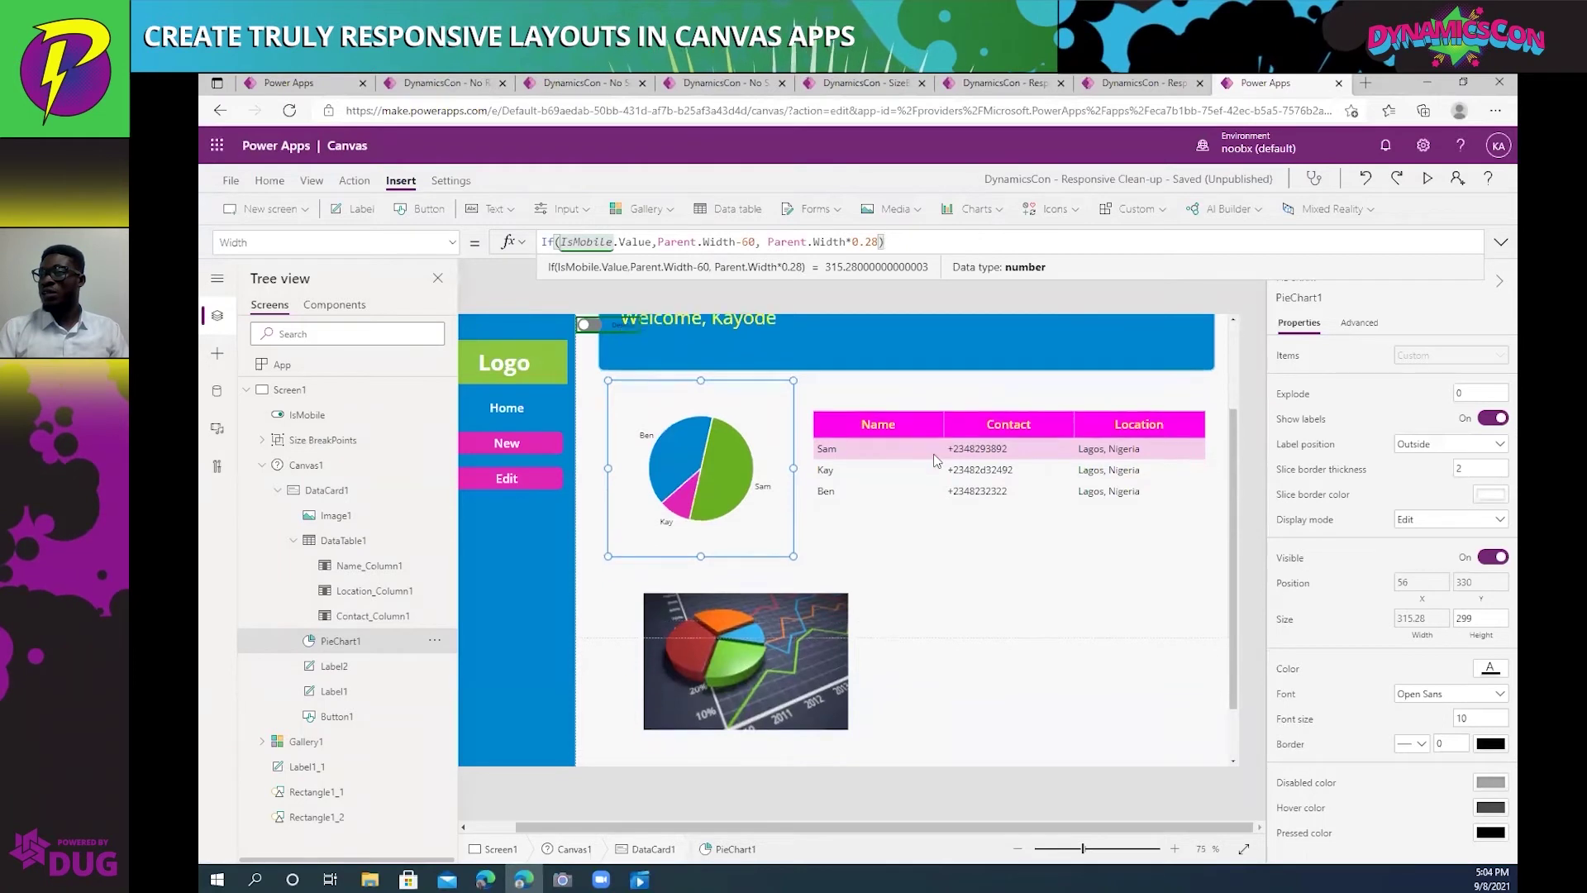
{"action": "left_click", "coordinate": [721, 624]}
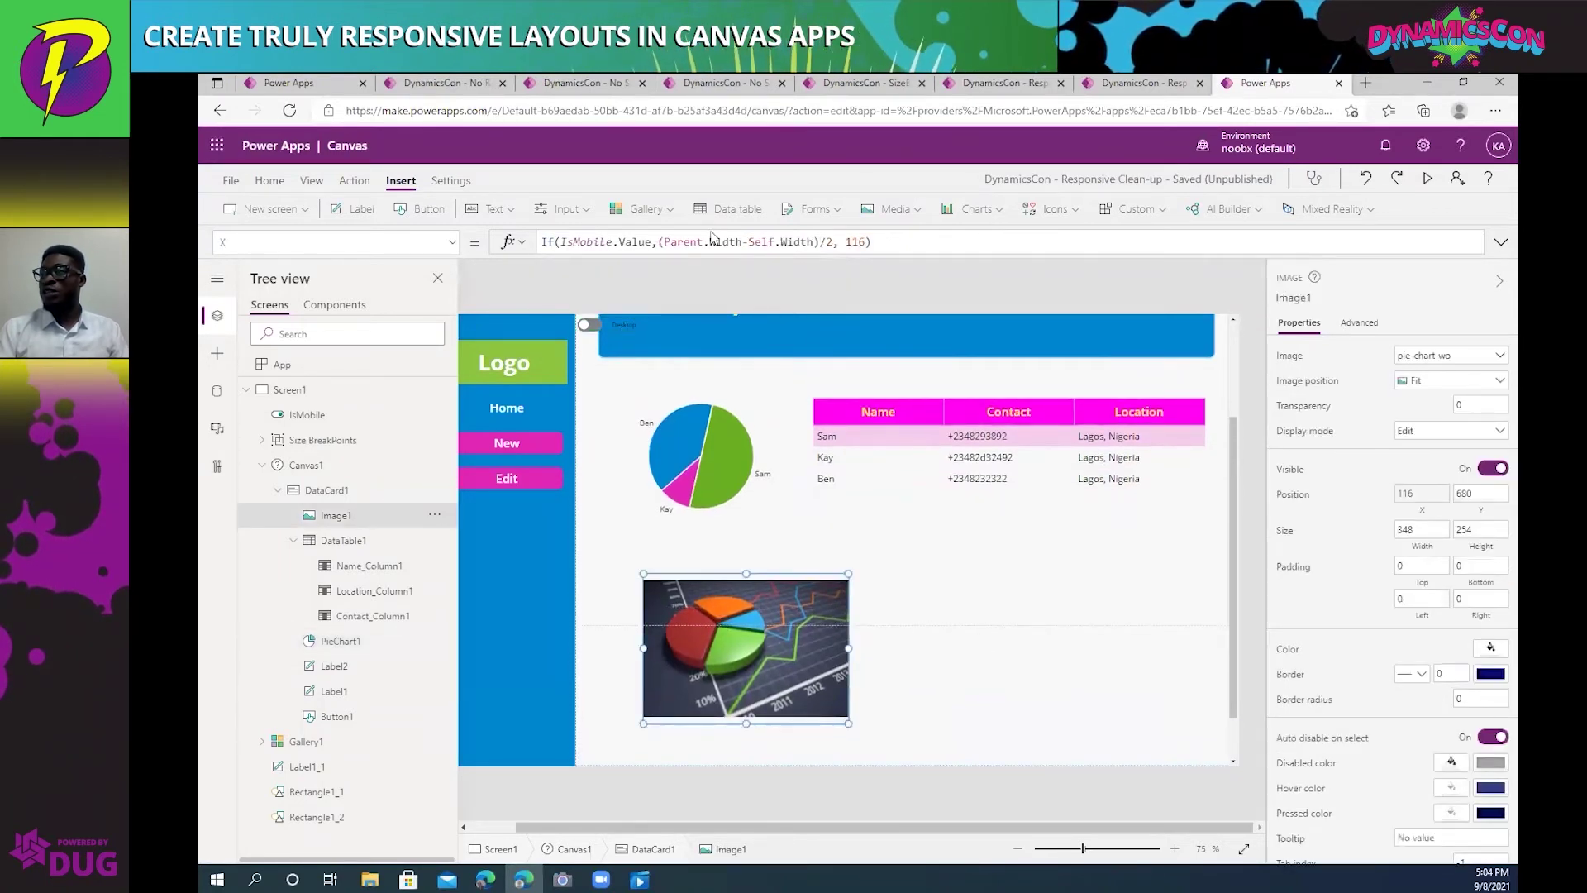
{"action": "left_click", "coordinate": [666, 241]}
{"action": "left_click_drag", "start_coordinate": [665, 242], "coordinate": [743, 242]}
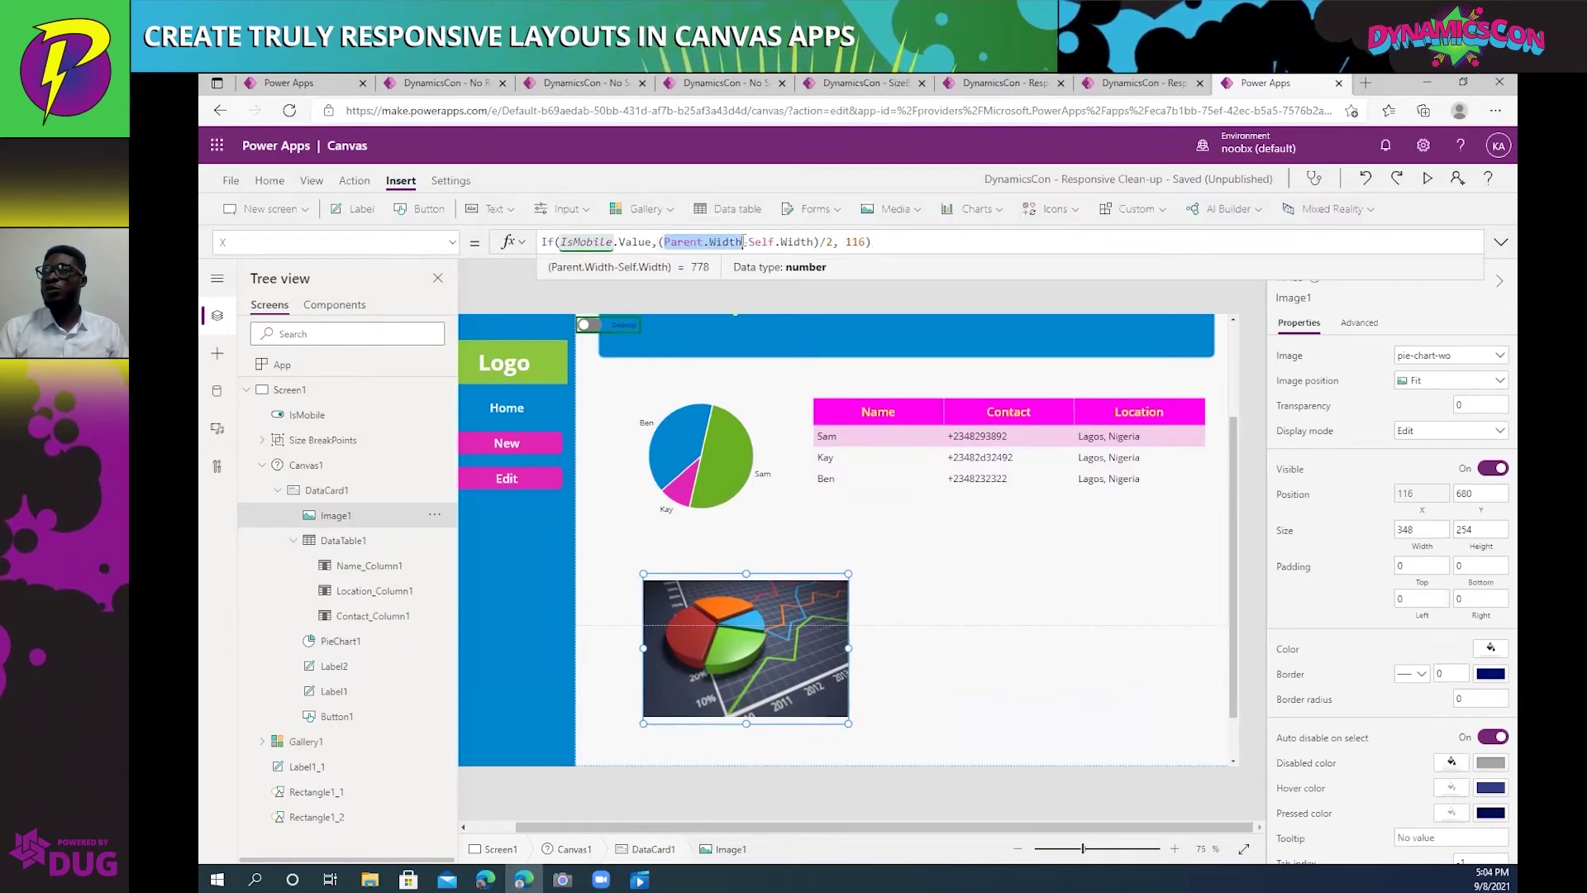
{"action": "left_click", "coordinate": [833, 240]}
{"action": "left_click_drag", "start_coordinate": [833, 241], "coordinate": [659, 241]}
{"action": "left_click", "coordinate": [685, 242]}
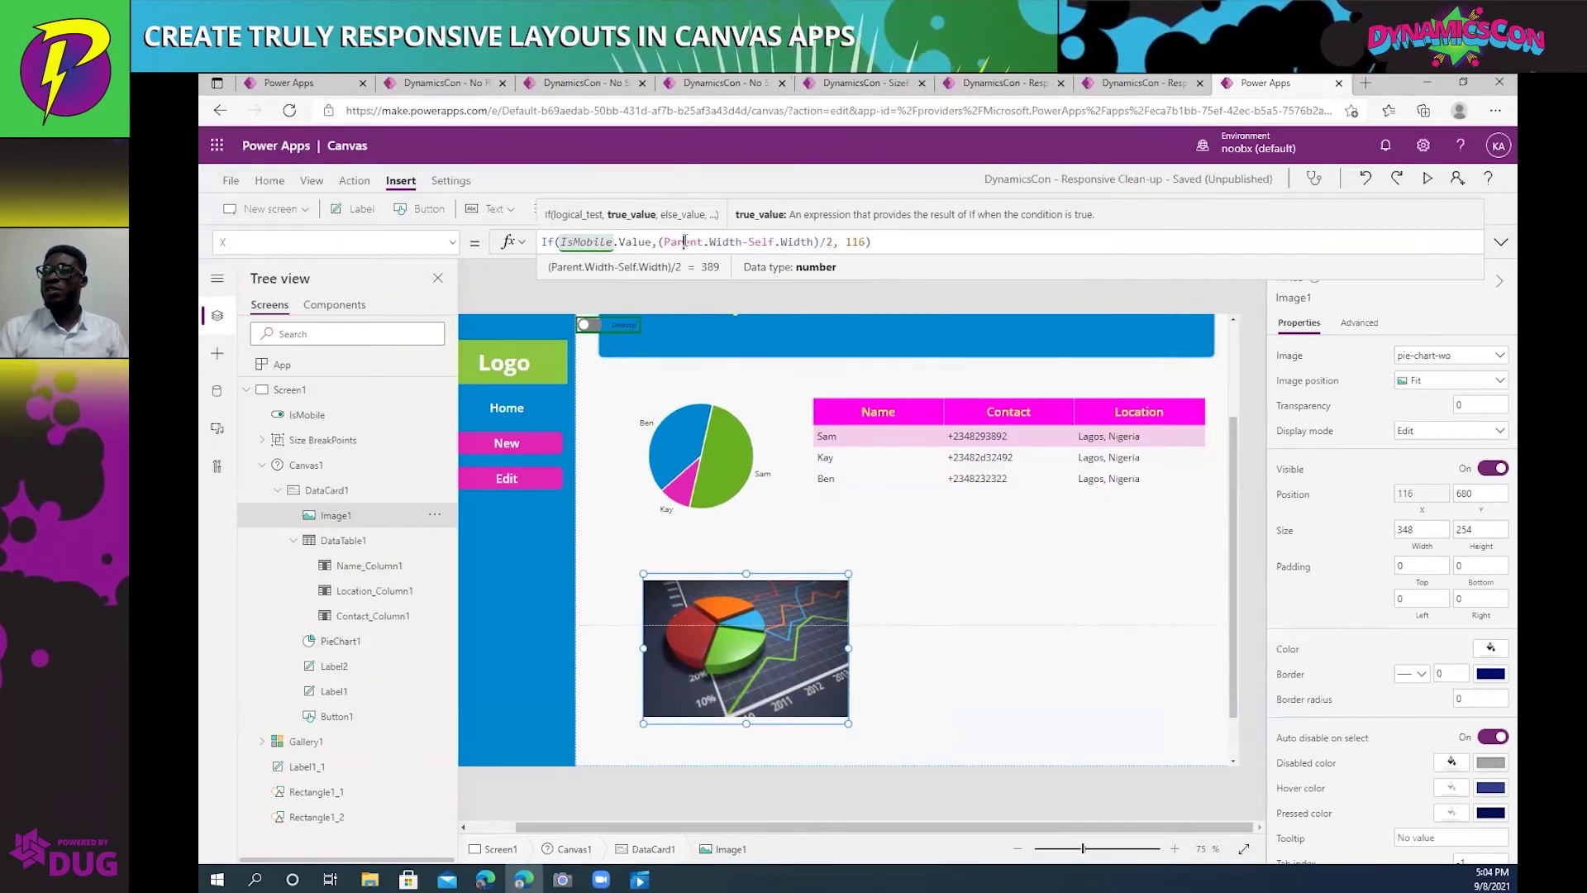
{"action": "key", "text": "End"}
Examine the Self.Width reference, the division by 2 and the desktop value 116 in Image1's X formula.
{"action": "left_click", "coordinate": [755, 241]}
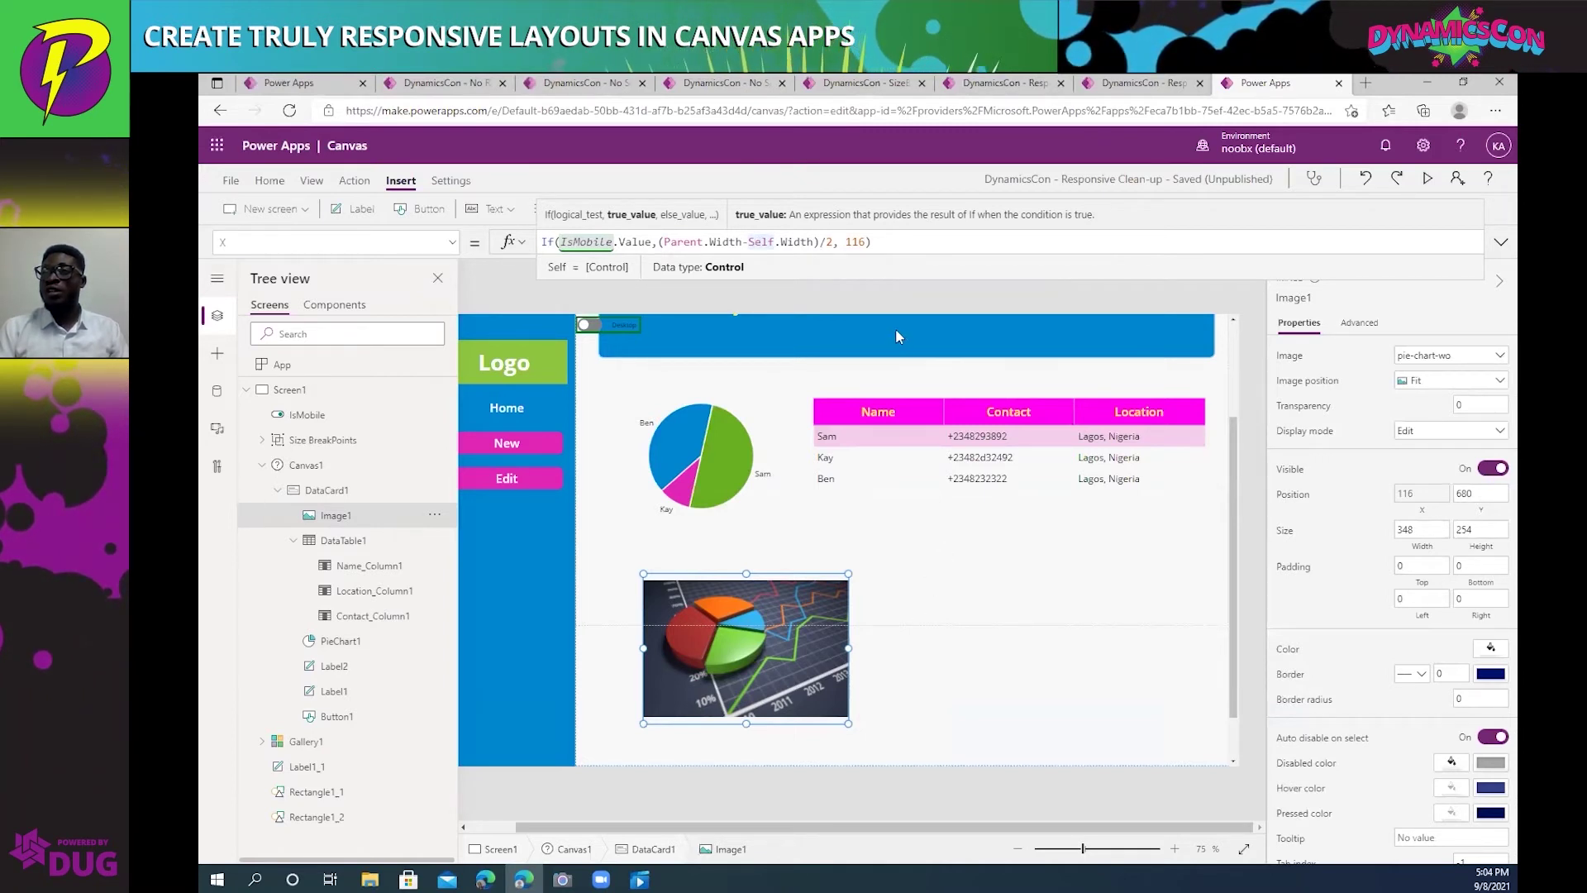
{"action": "left_click_drag", "start_coordinate": [785, 235], "coordinate": [814, 237]}
{"action": "double_click", "coordinate": [758, 241]}
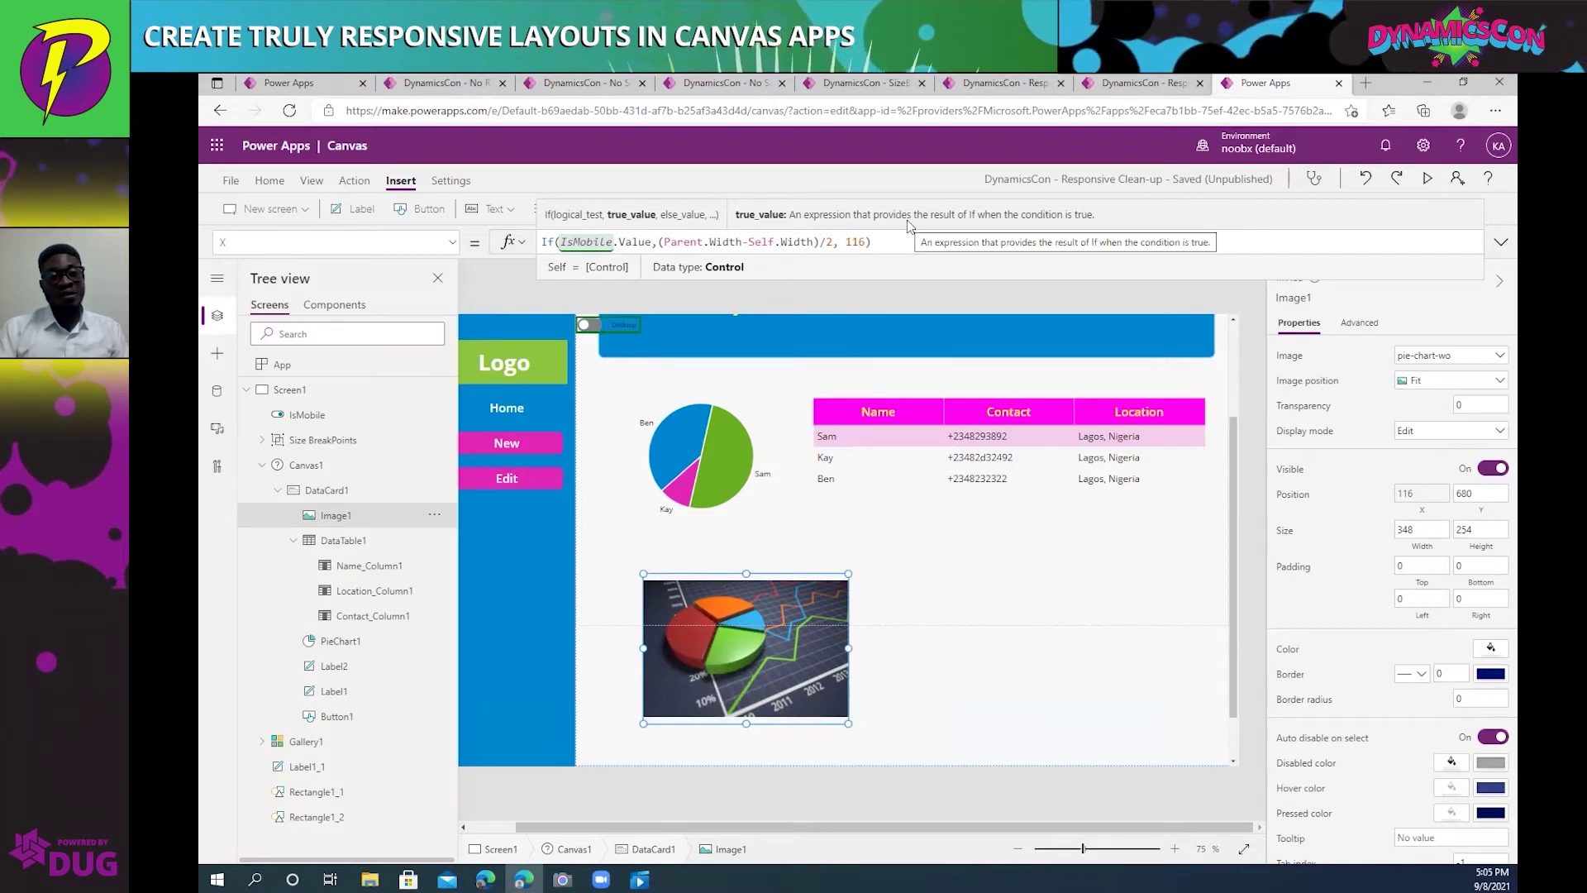
{"action": "left_click", "coordinate": [828, 241]}
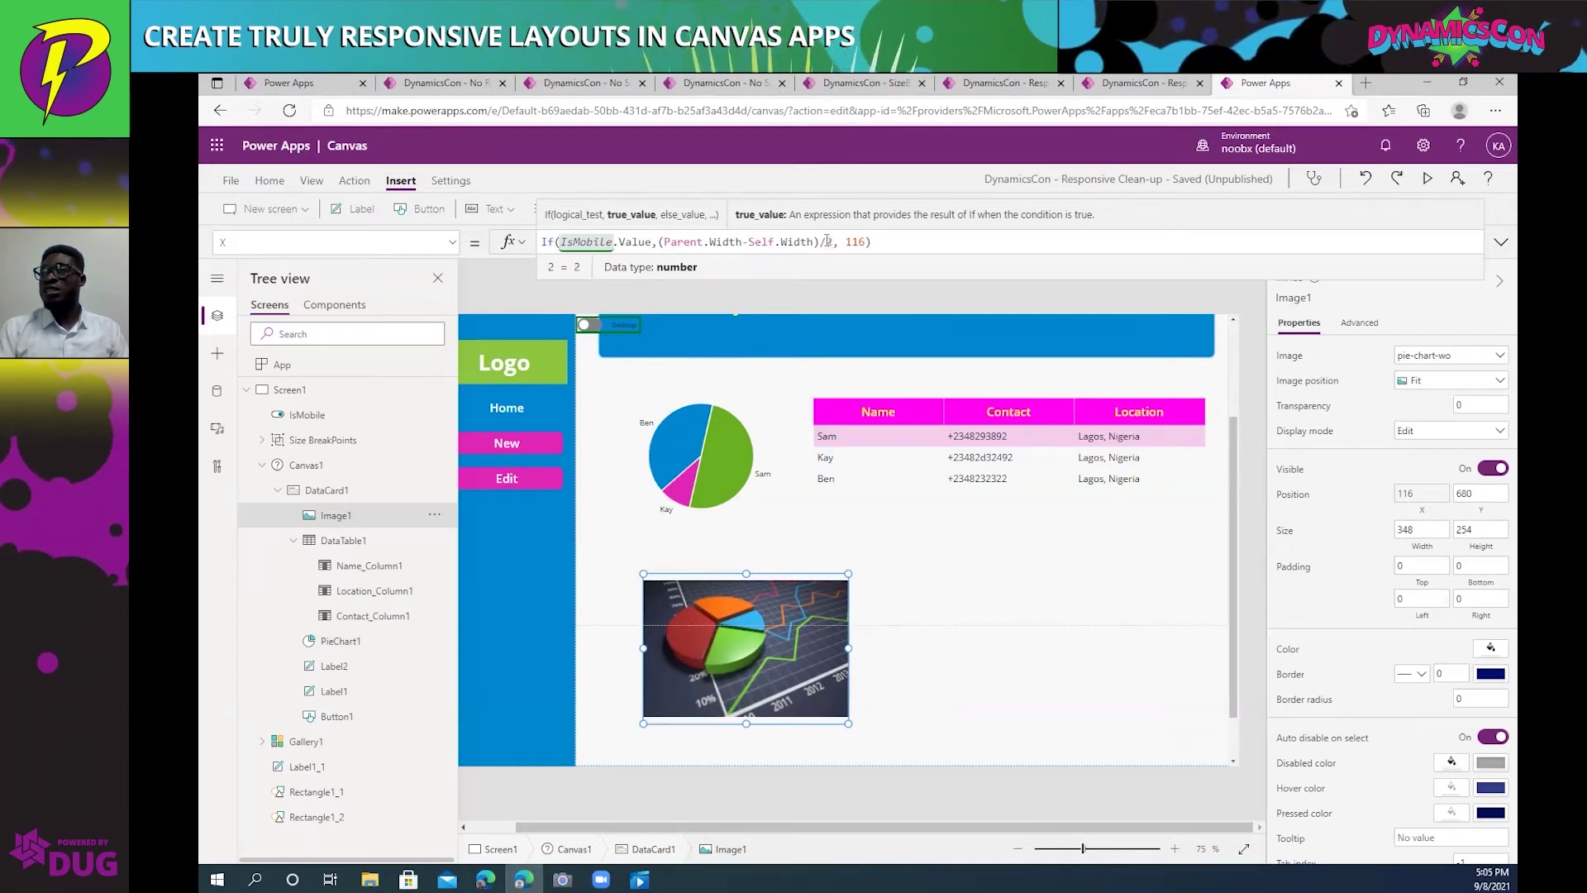
{"action": "left_click", "coordinate": [825, 241]}
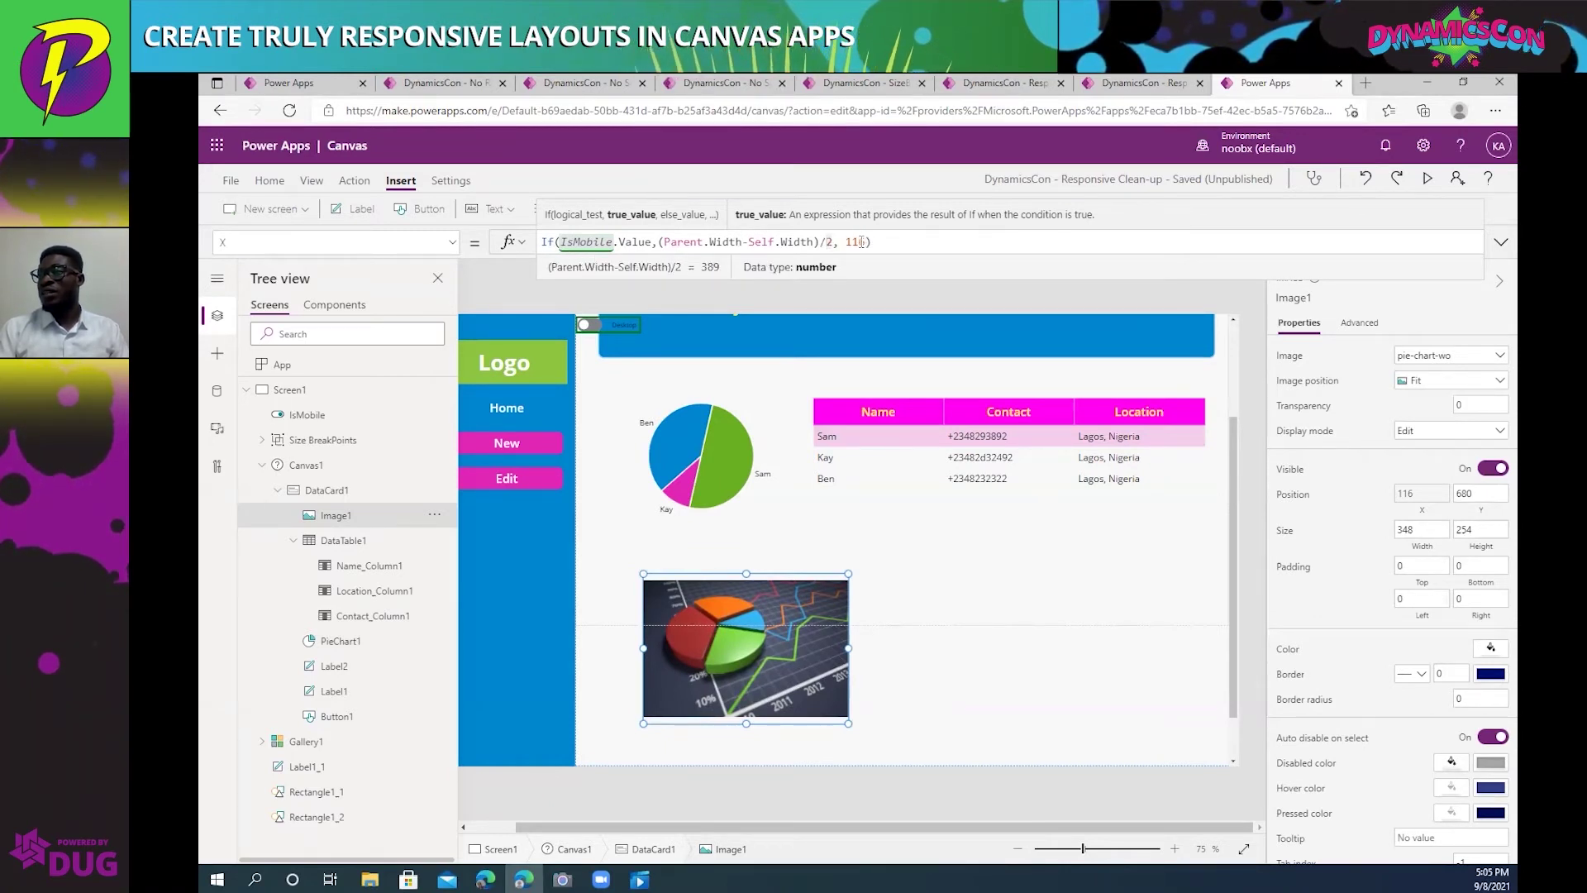
{"action": "left_click", "coordinate": [855, 242]}
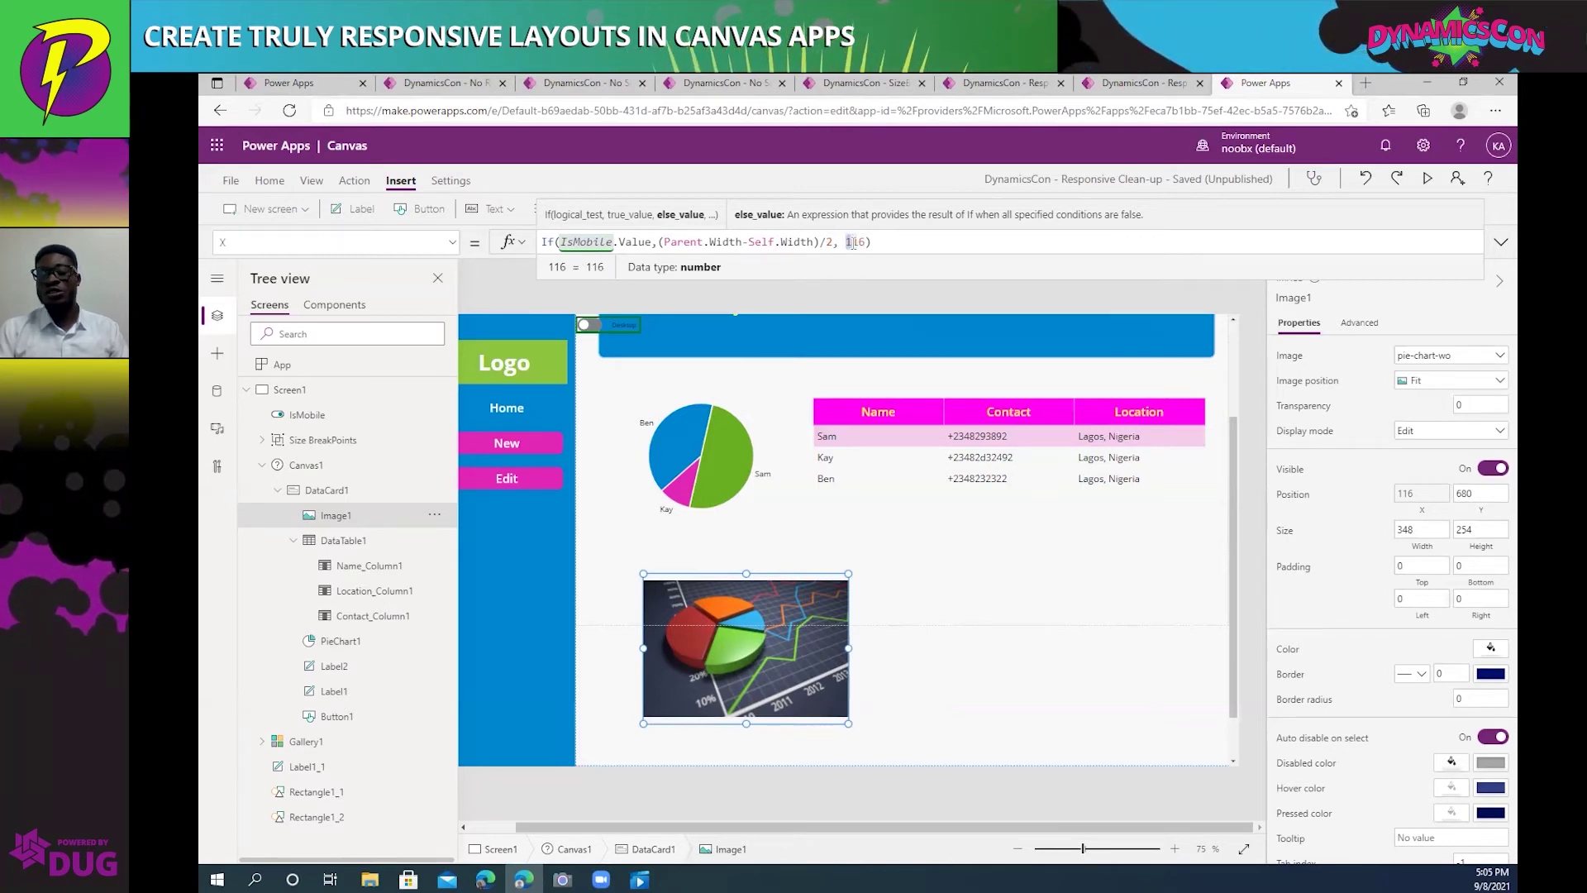
Try 316 and 616 as the desktop X value in Image1's X formula.
{"action": "key", "text": "Return"}
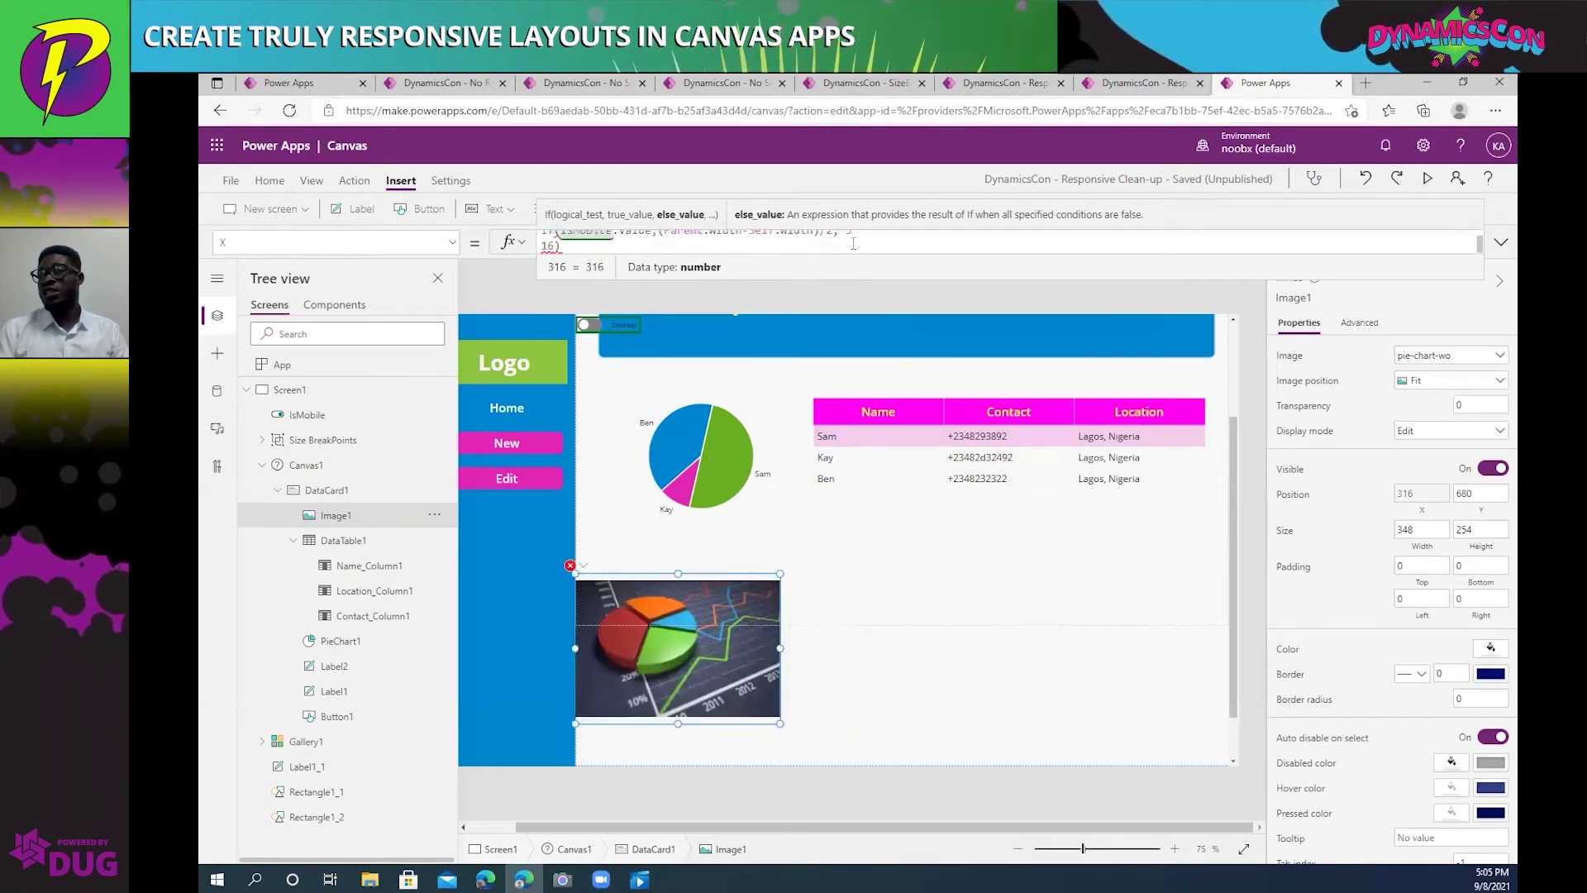
{"action": "key", "text": "BackSpace"}
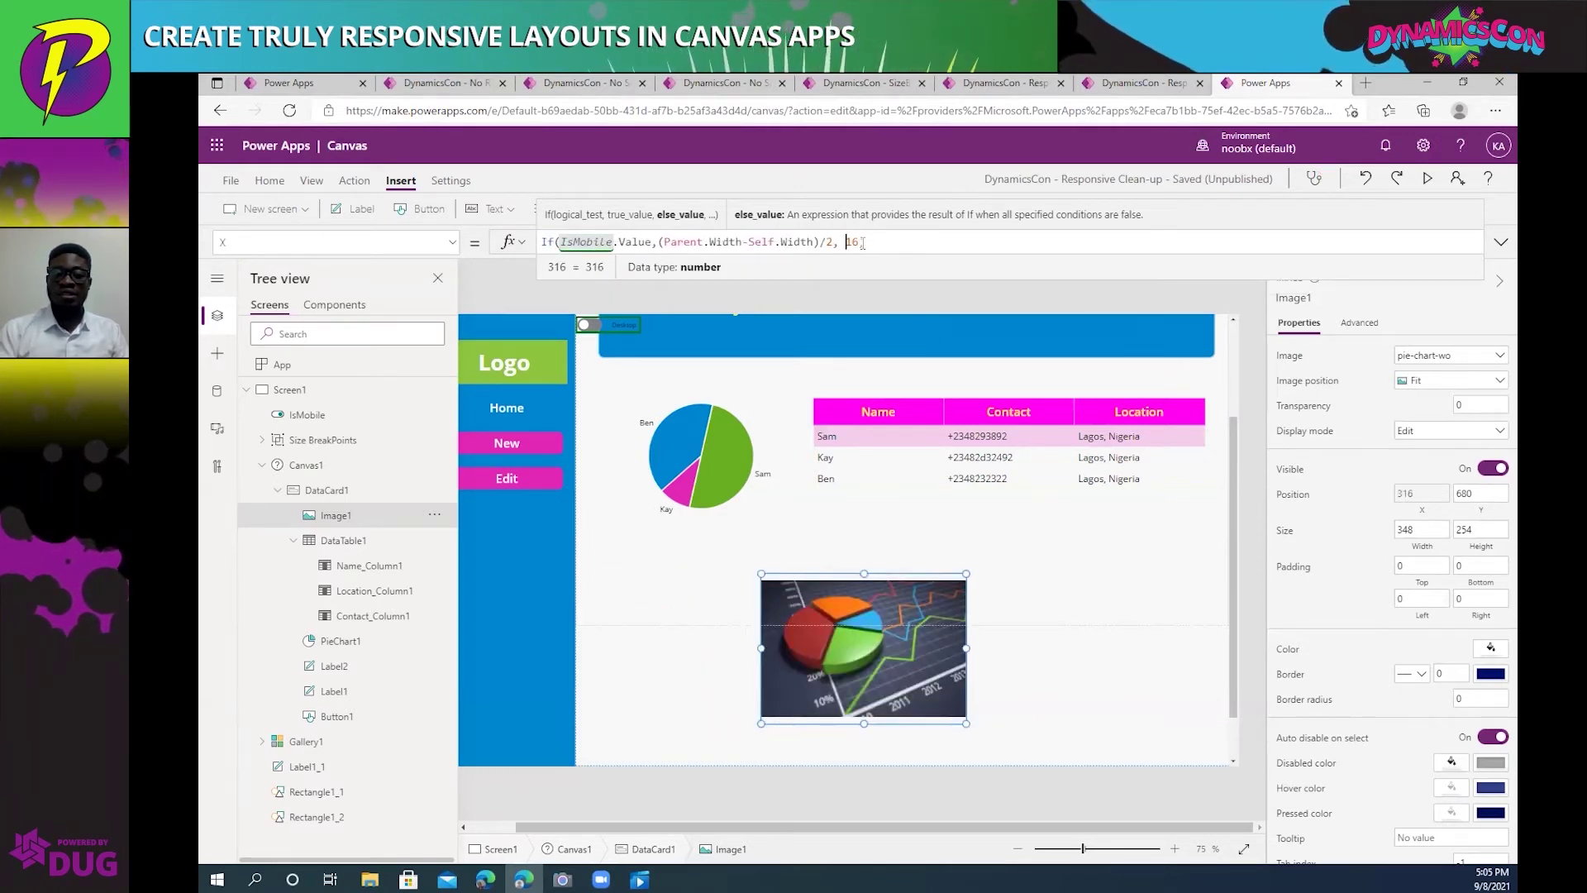
{"action": "key", "text": "BackSpace"}
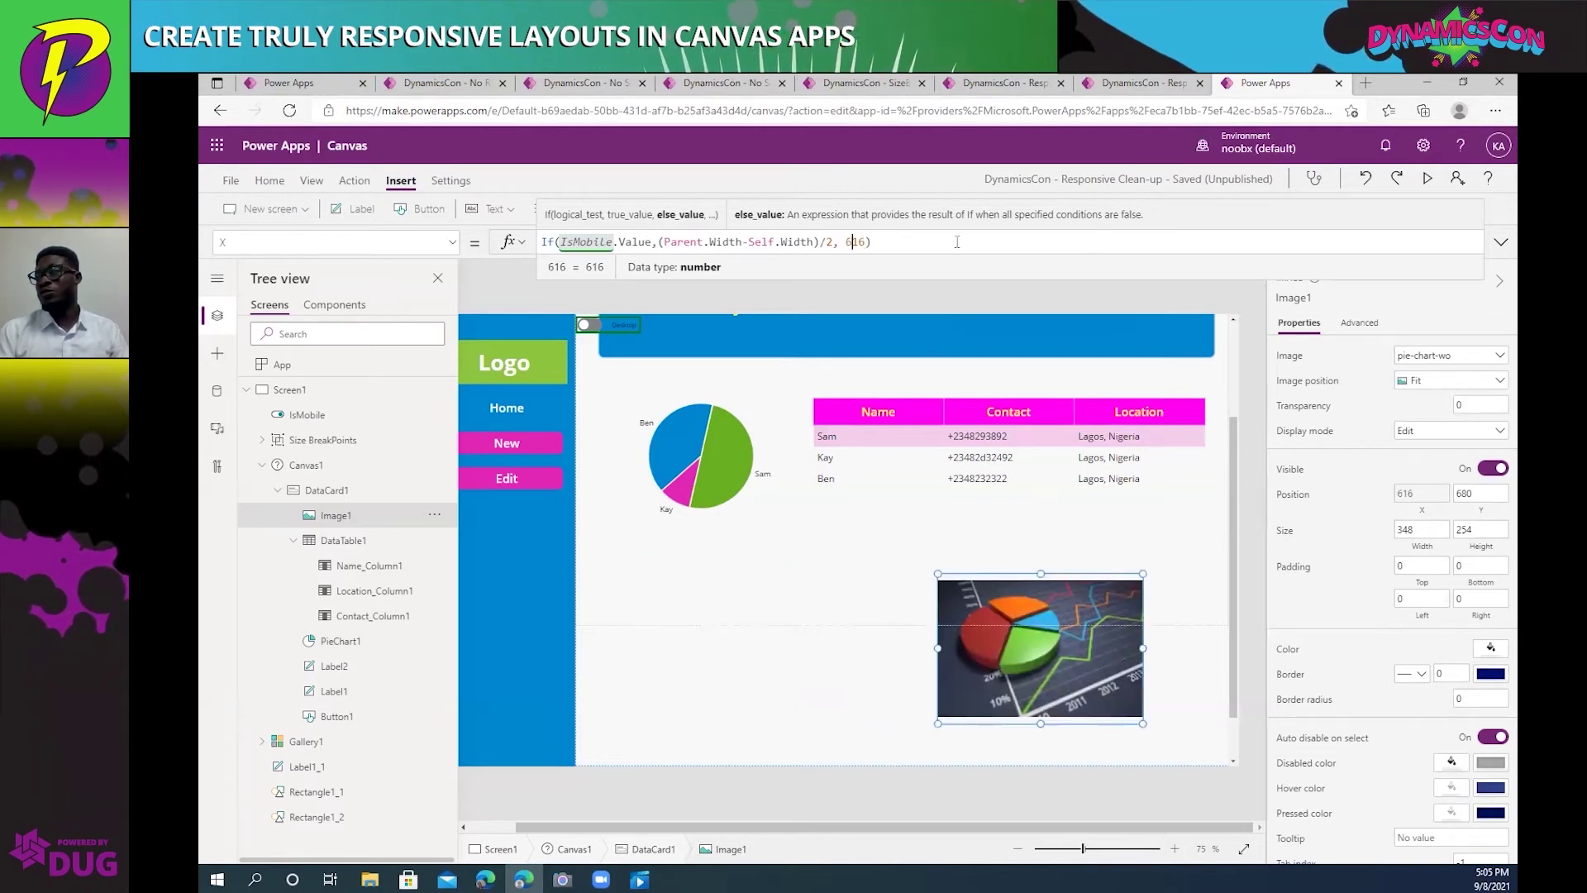
Replace the fixed desktop value in Image1's X formula with Parent.Width*0.1.
{"action": "left_click", "coordinate": [842, 242]}
{"action": "double_click", "coordinate": [856, 242]}
{"action": "type", "text": "Paren"}
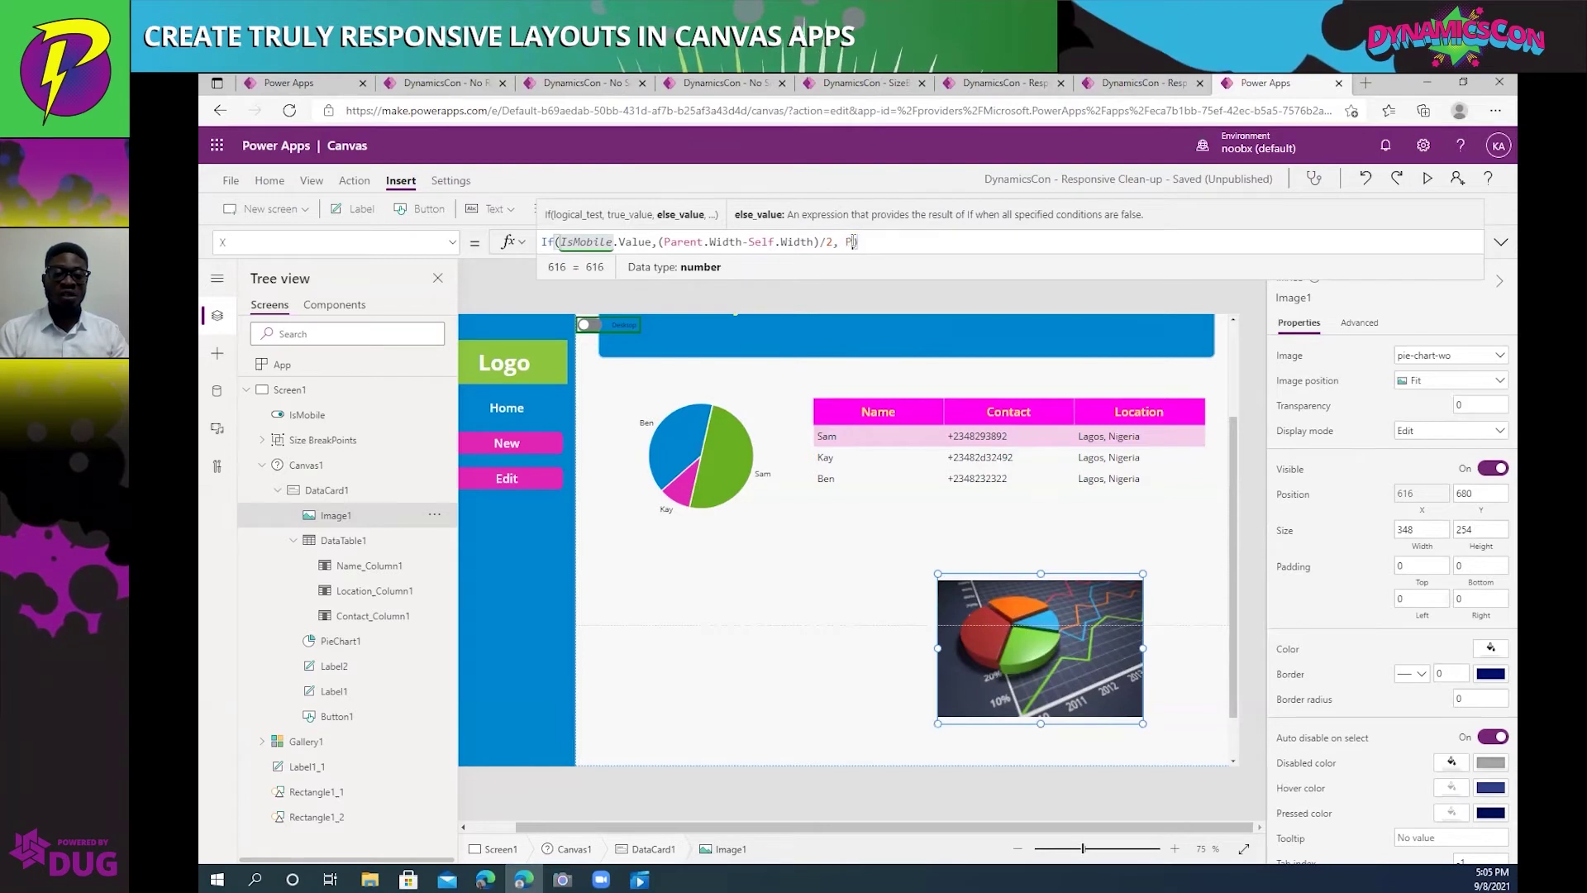
{"action": "type", "text": "t.Wi"}
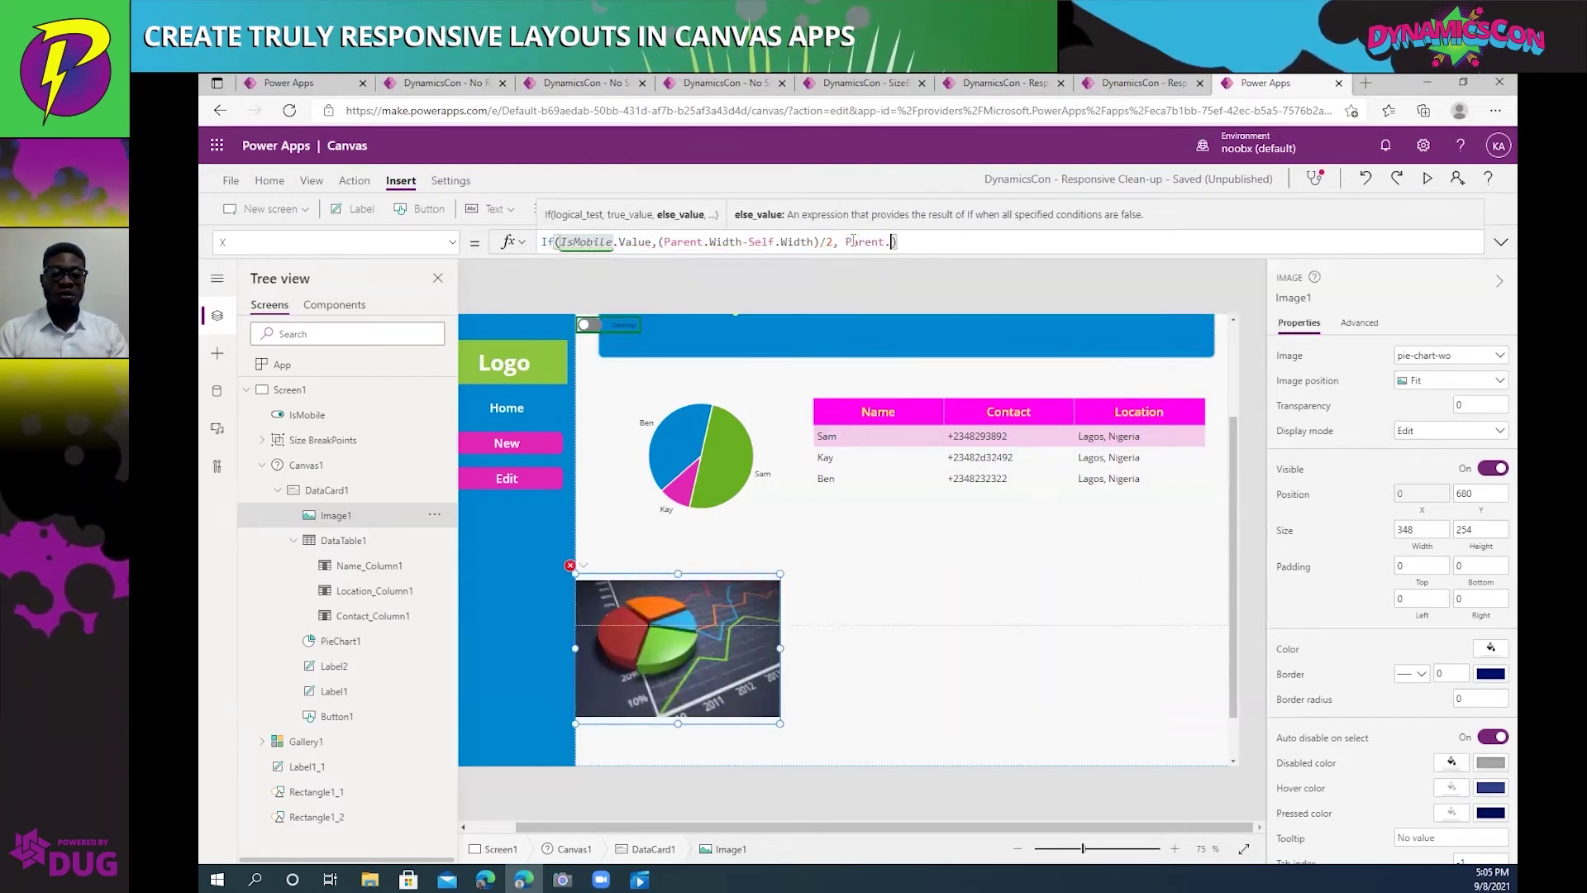
{"action": "type", "text": "dth"}
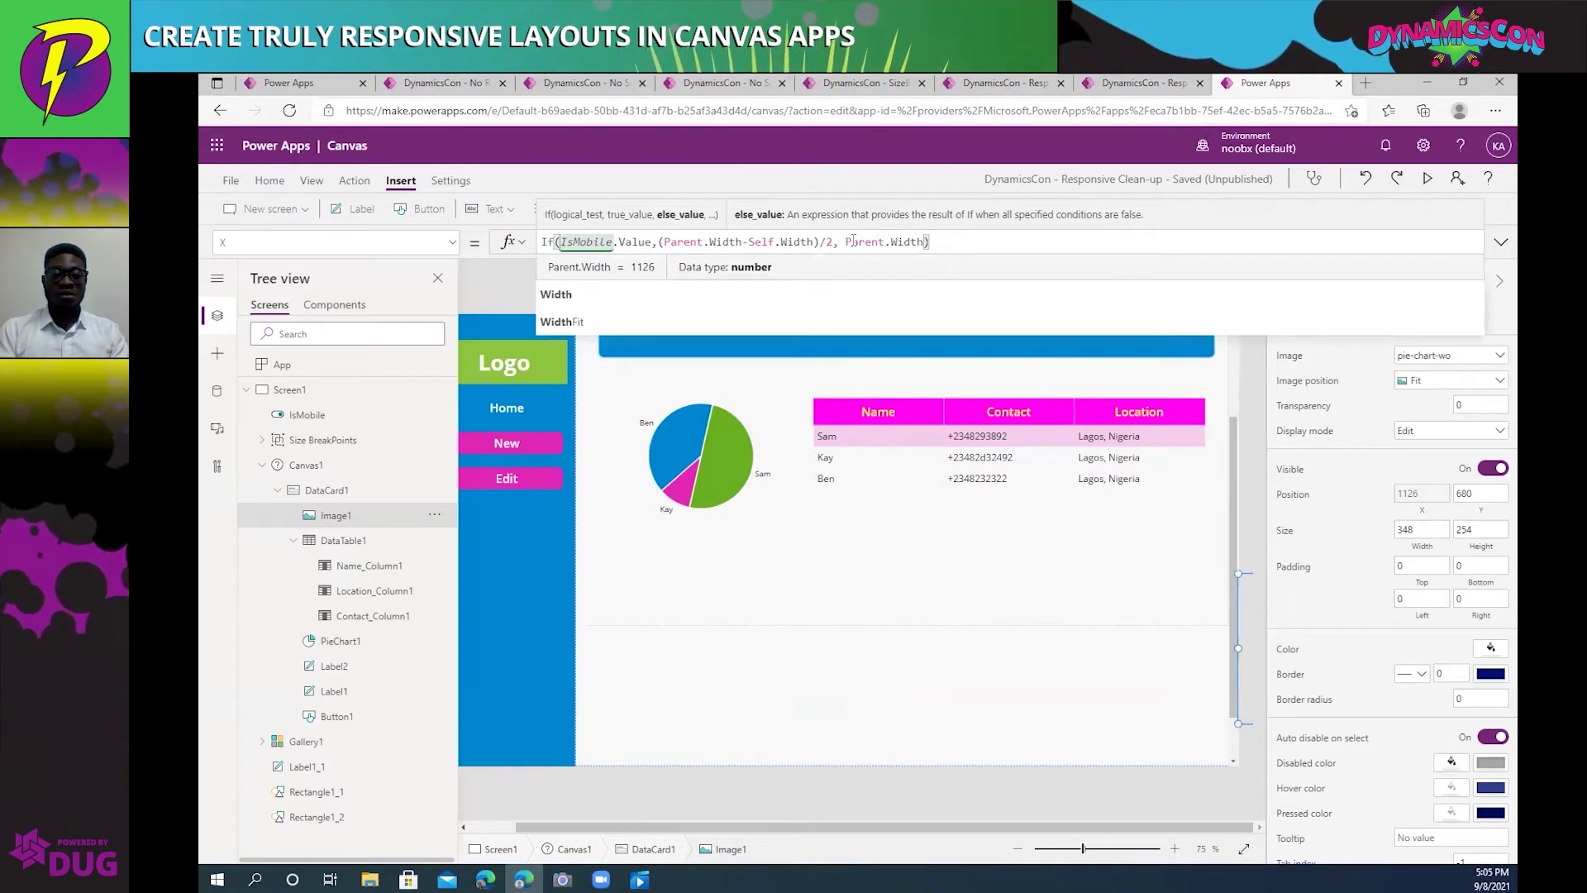
{"action": "type", "text": "*0"}
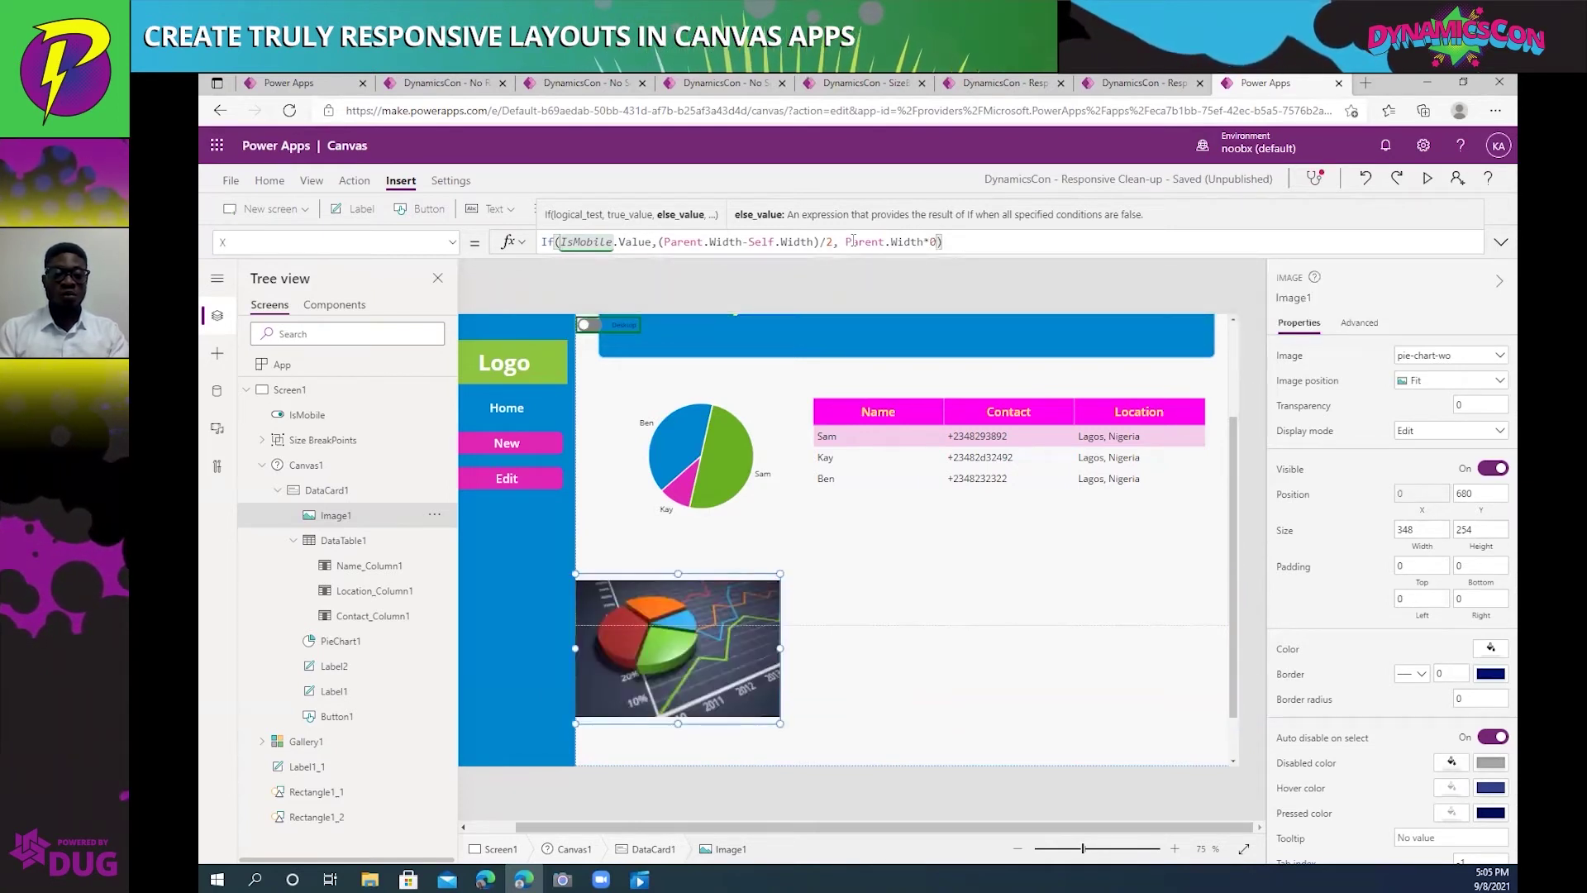
{"action": "type", "text": ".3"}
{"action": "key", "text": "BackSpace"}
{"action": "type", "text": "1"}
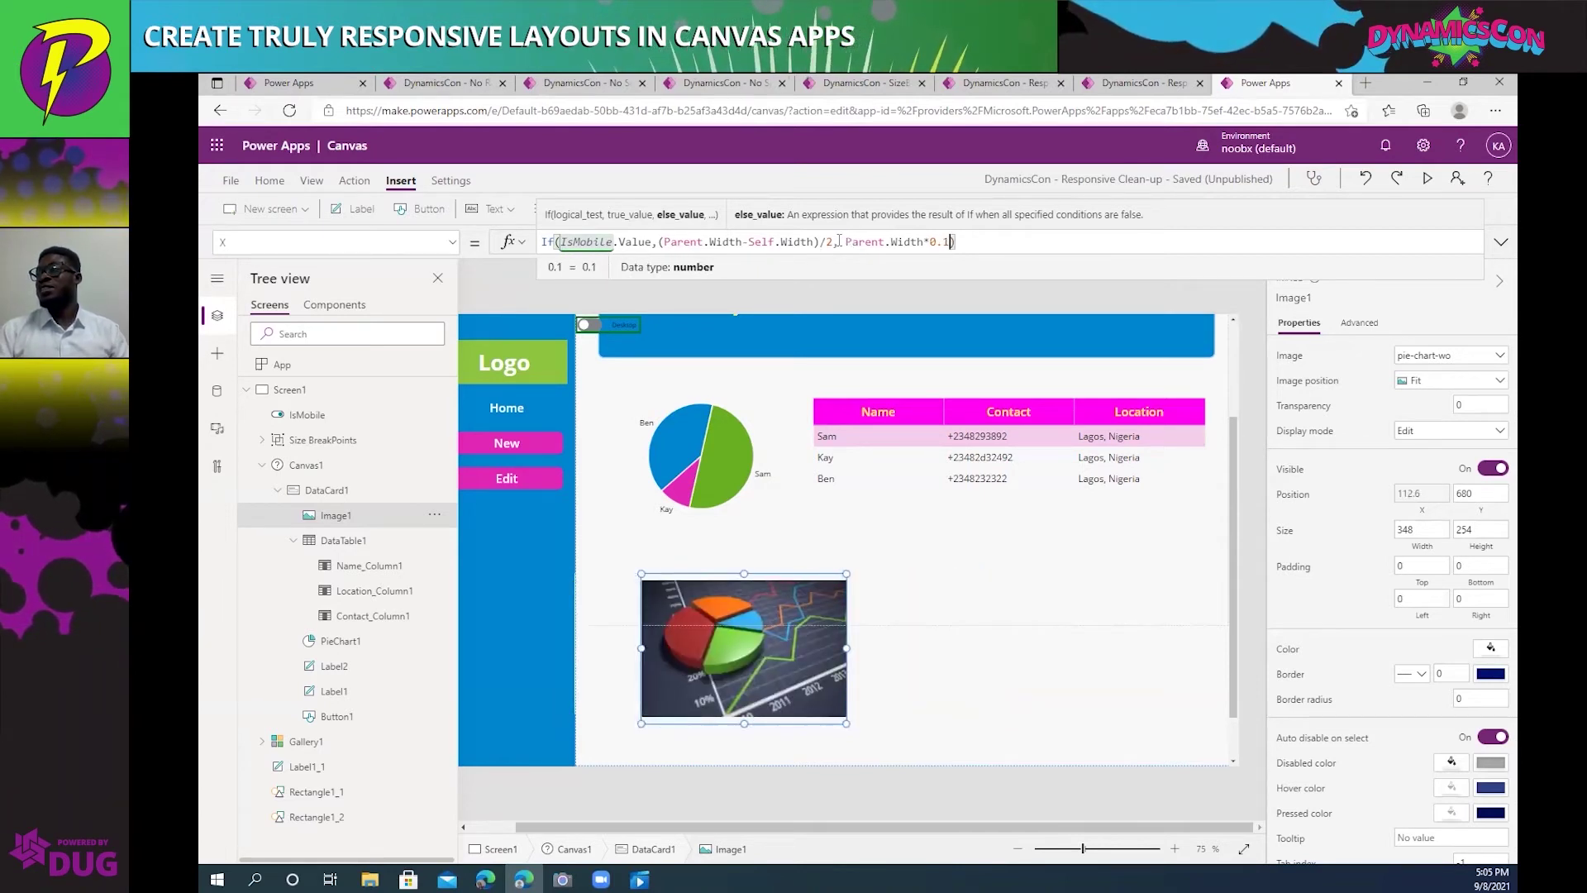
Examine the mobile centering branch and the desktop branch Parent.Width*0.1 in Image1's X formula.
{"action": "left_click", "coordinate": [840, 241]}
{"action": "left_click", "coordinate": [833, 241]}
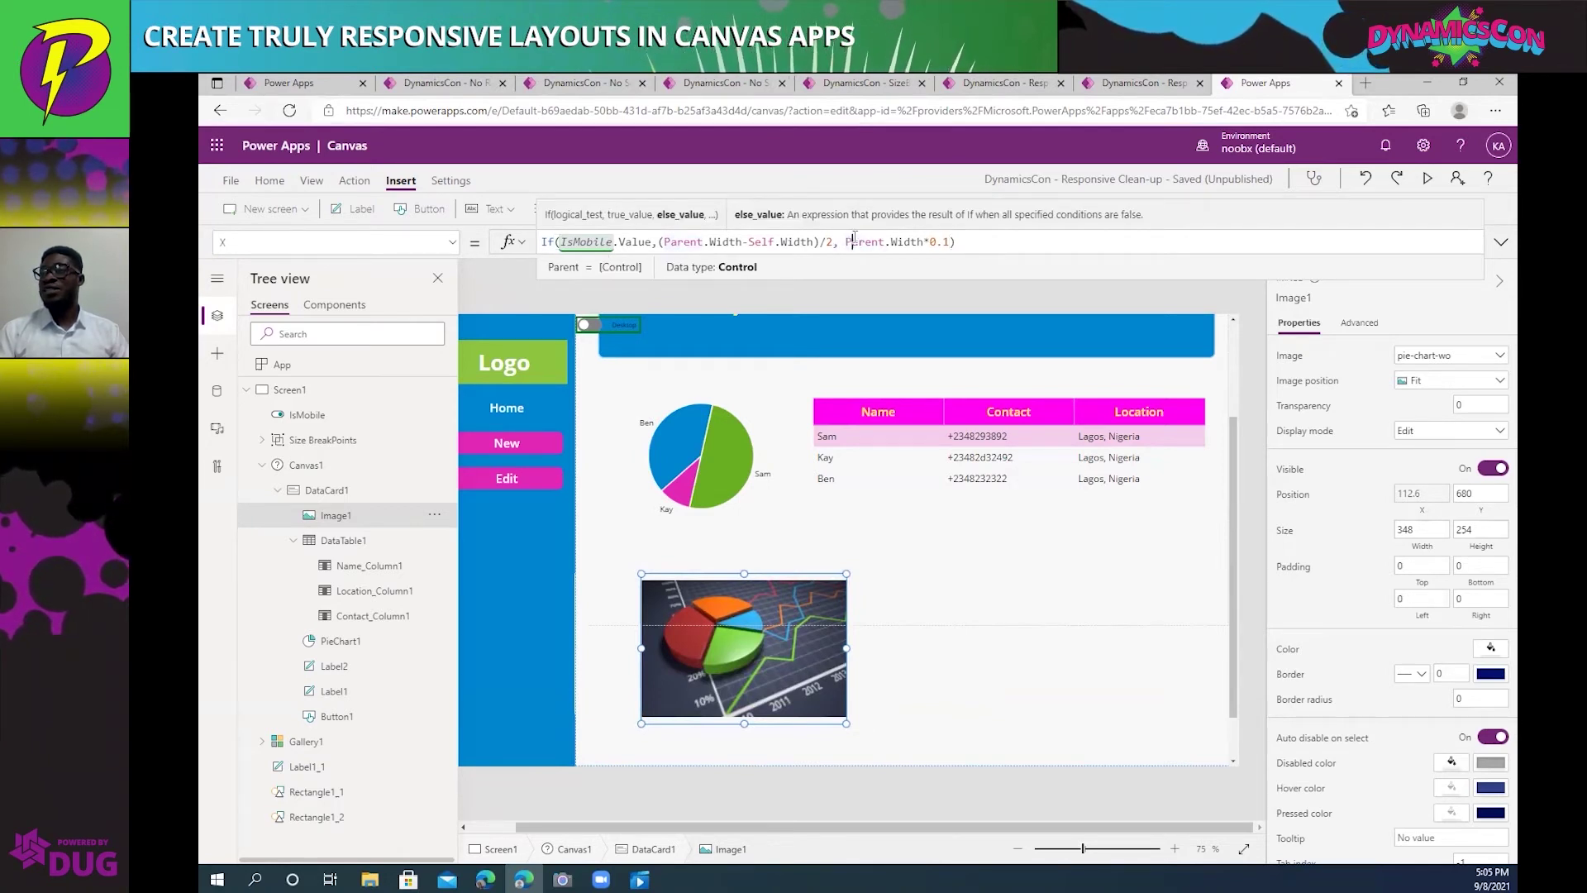
{"action": "left_click", "coordinate": [945, 241]}
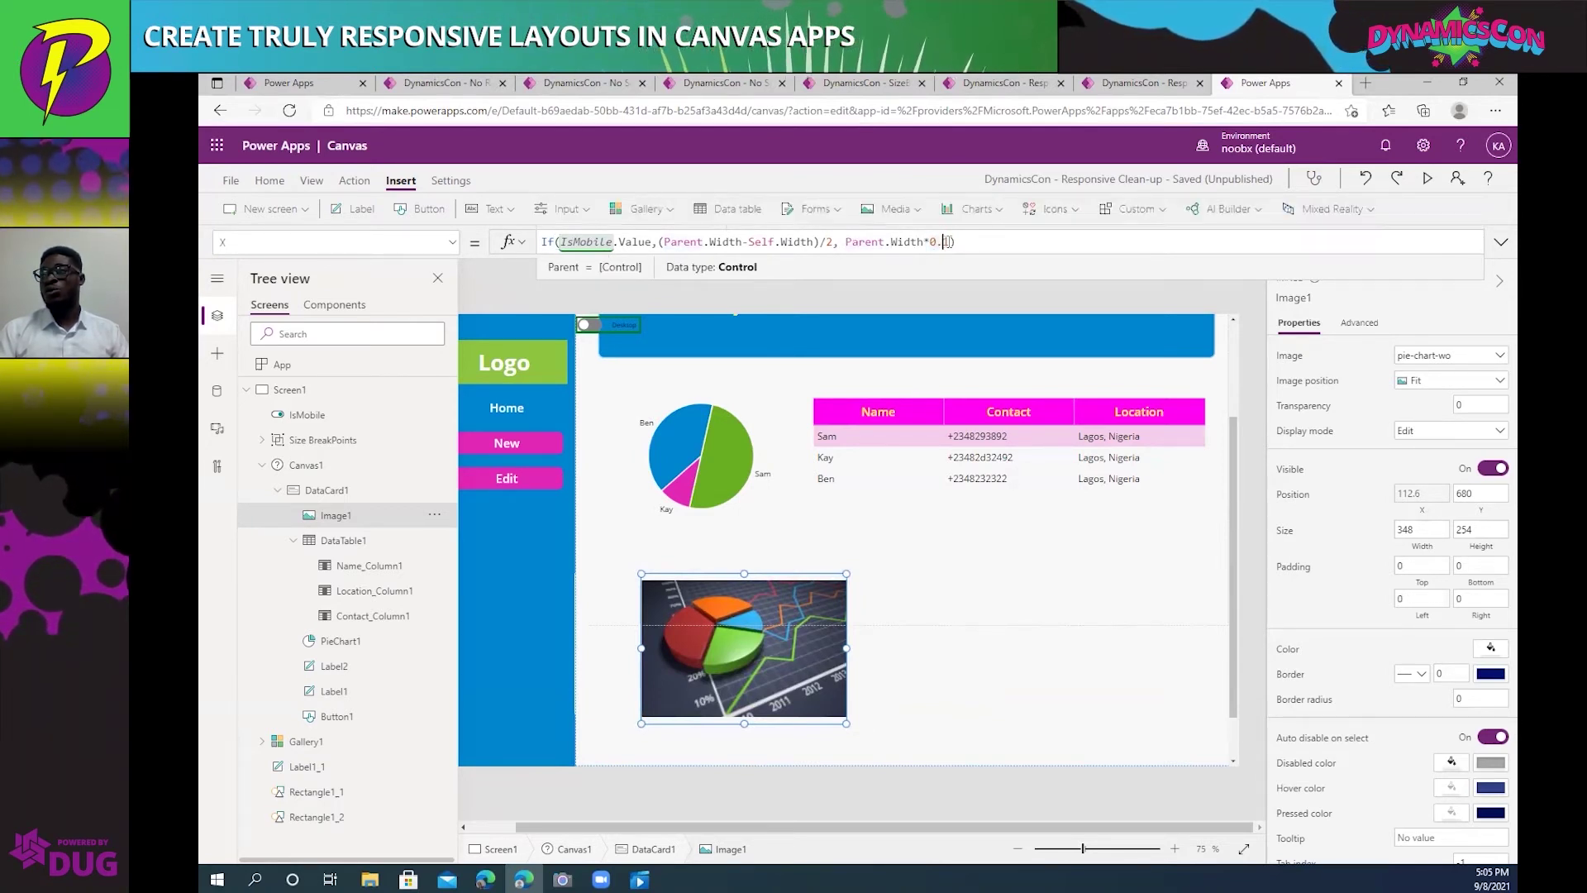
{"action": "left_click_drag", "start_coordinate": [848, 241], "coordinate": [943, 245]}
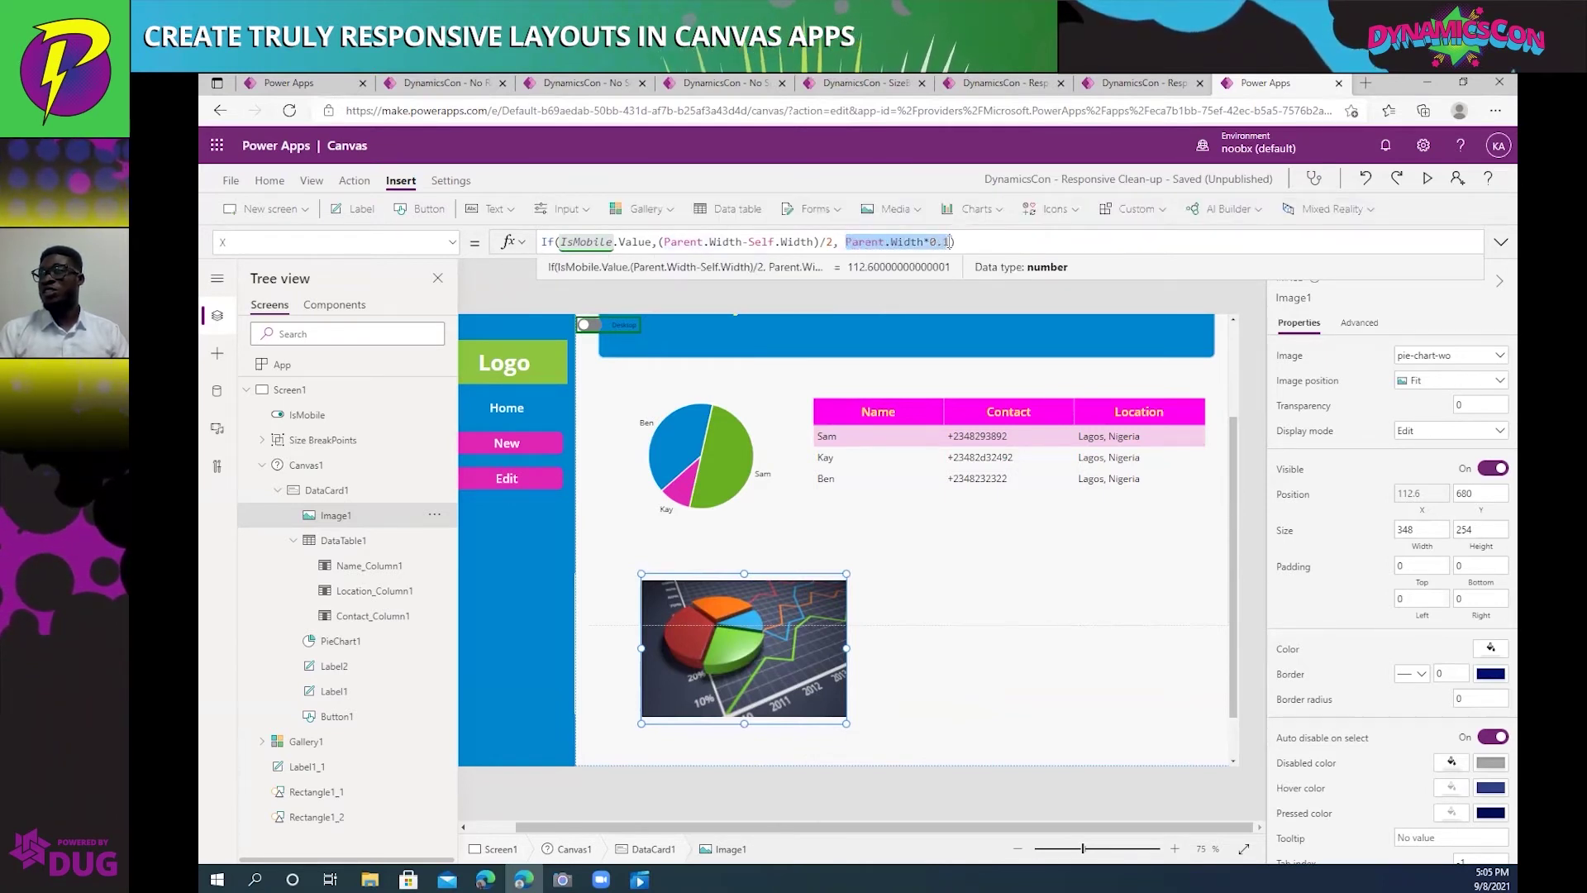
{"action": "left_click", "coordinate": [980, 242]}
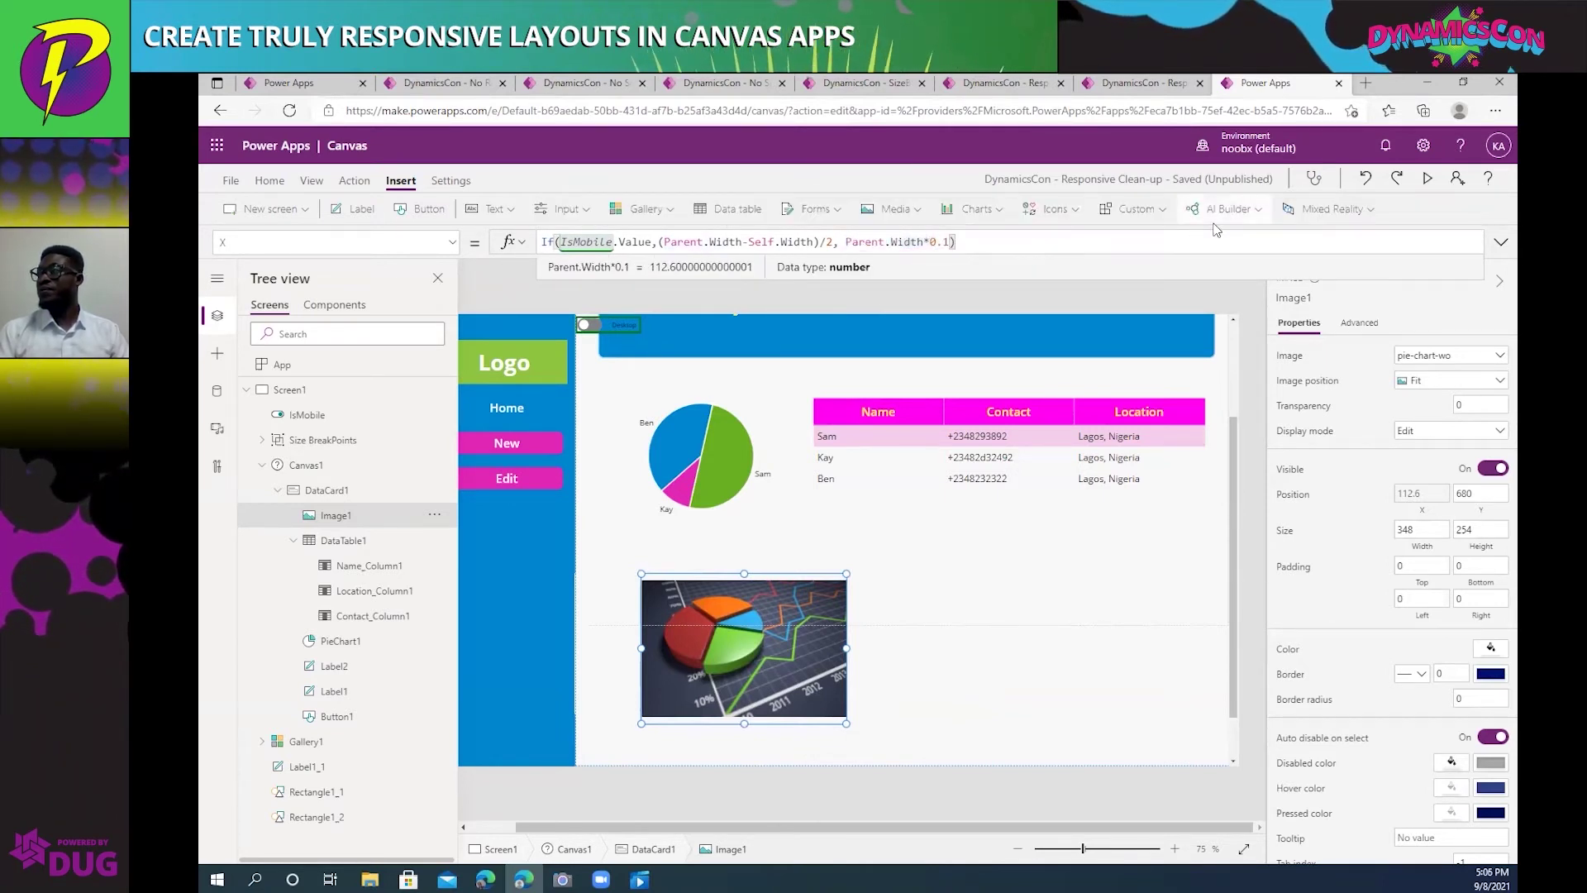
Preview the app and check where the image sits below the pie chart in the desktop layout.
{"action": "left_click", "coordinate": [1428, 181]}
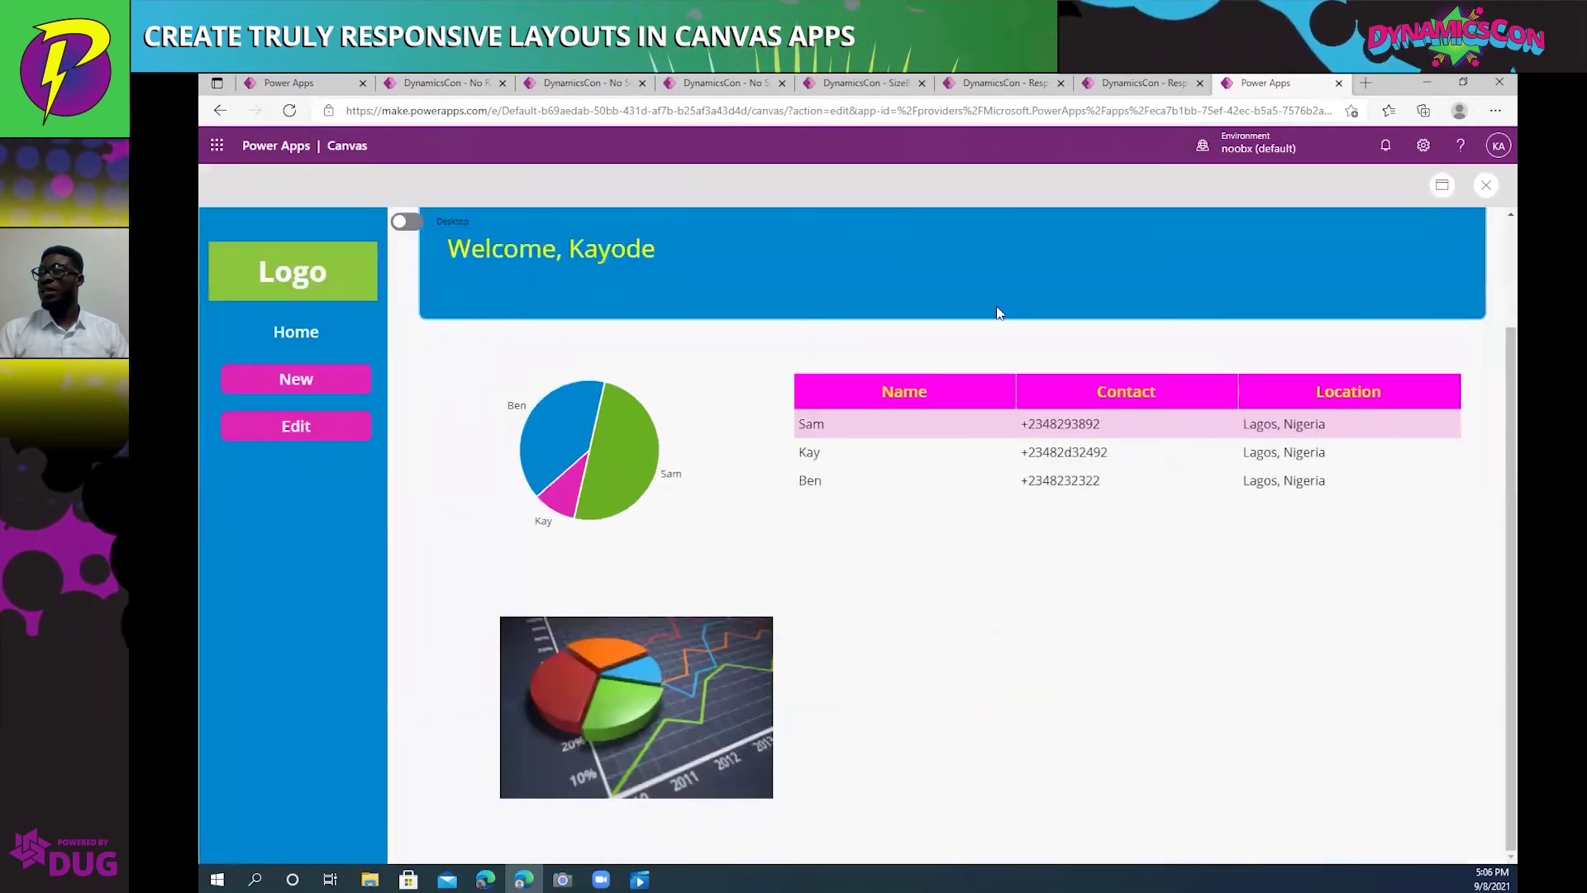
{"action": "scroll", "coordinate": [1114, 532], "scroll_direction": "down", "scroll_amount": 1}
{"action": "scroll", "coordinate": [1114, 532], "scroll_direction": "up", "scroll_amount": 1}
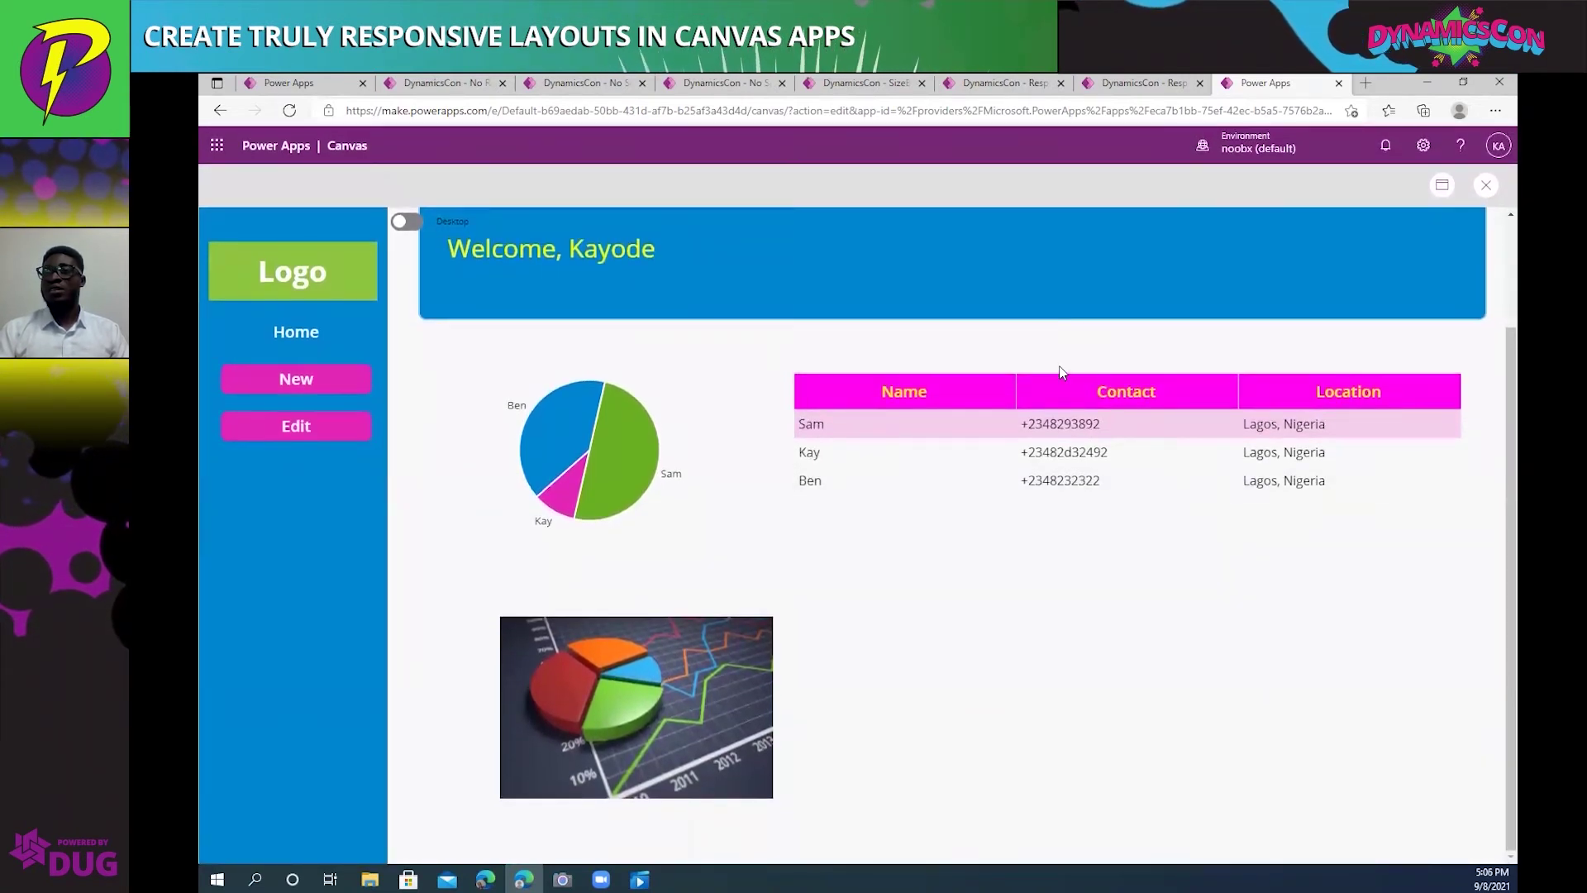
{"action": "scroll", "coordinate": [979, 622], "scroll_direction": "down", "scroll_amount": 1}
{"action": "scroll", "coordinate": [980, 622], "scroll_direction": "up", "scroll_amount": 1}
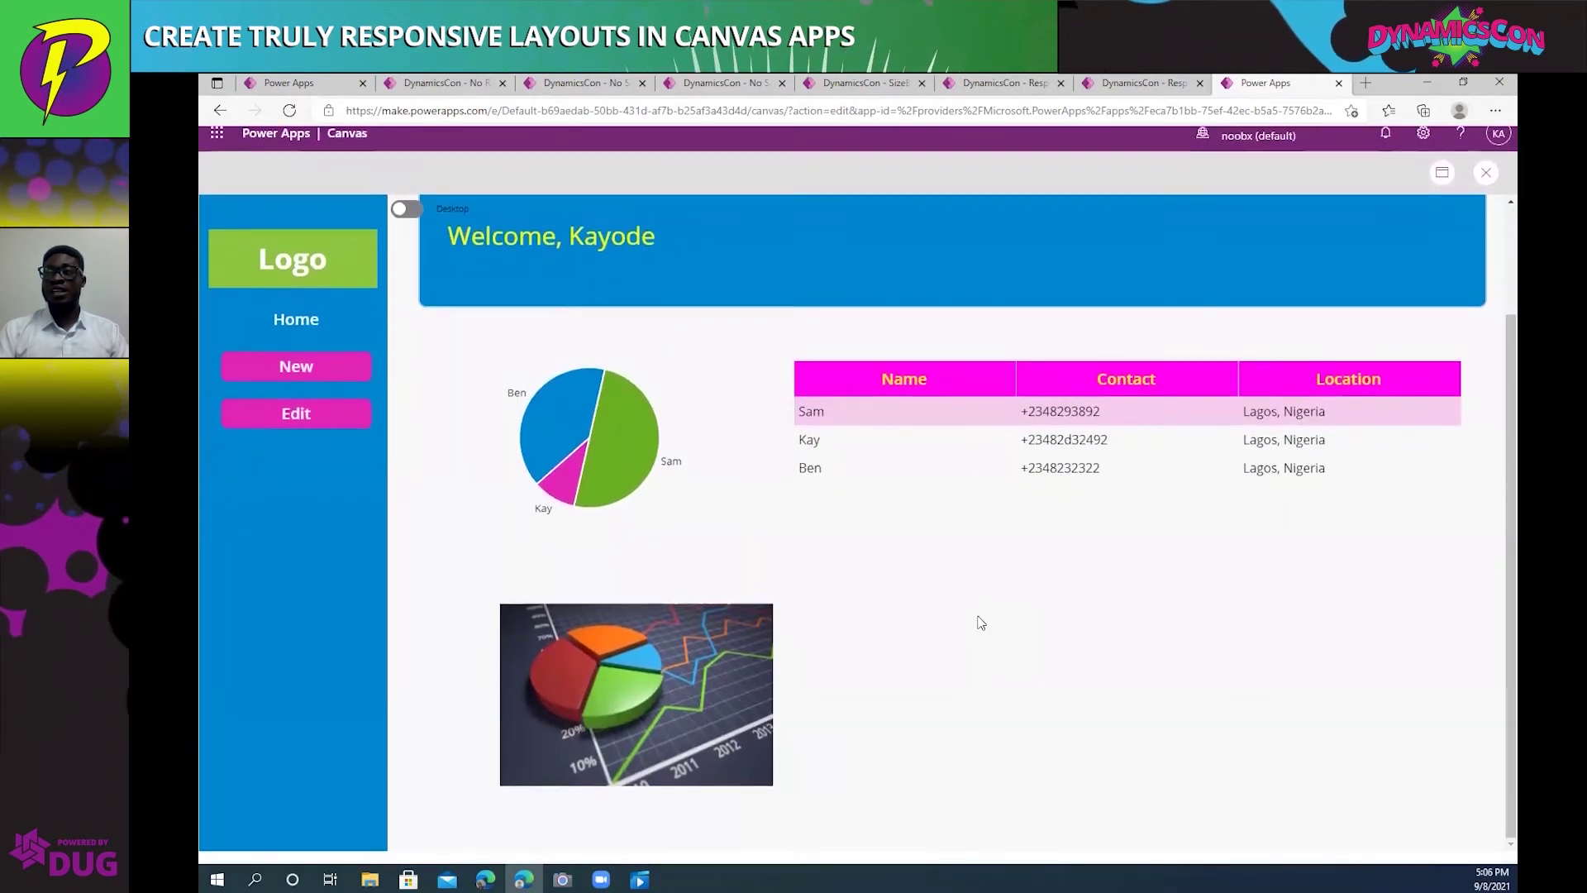
Narrow the preview's browser window to phone width and look through the chart, table and image in the mobile layout.
{"action": "left_click", "coordinate": [1463, 84]}
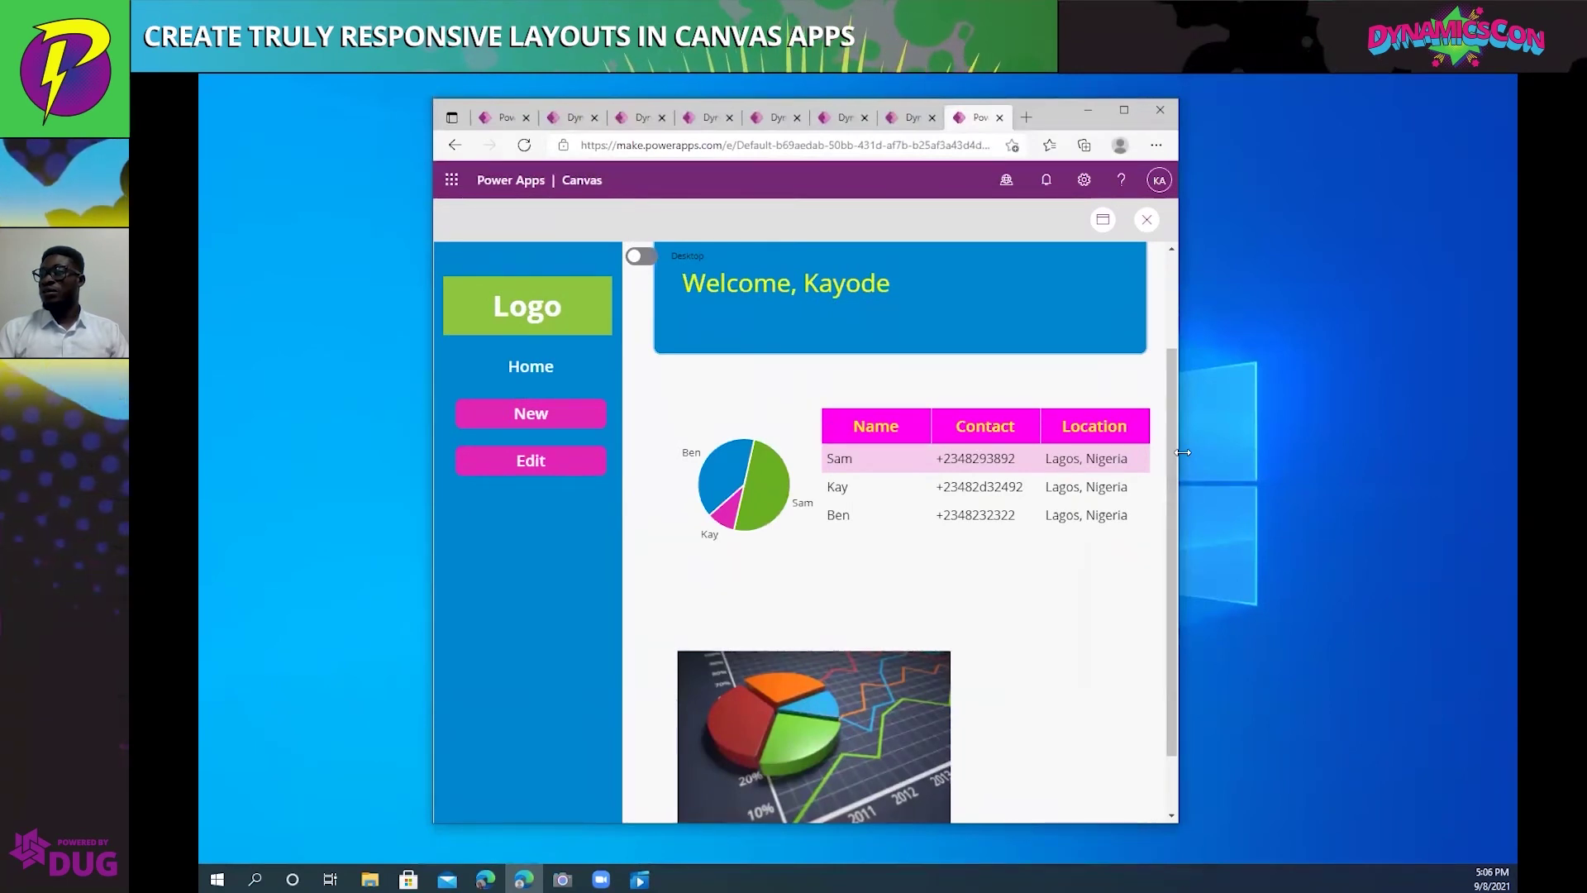
{"action": "left_click_drag", "start_coordinate": [1179, 450], "coordinate": [606, 435]}
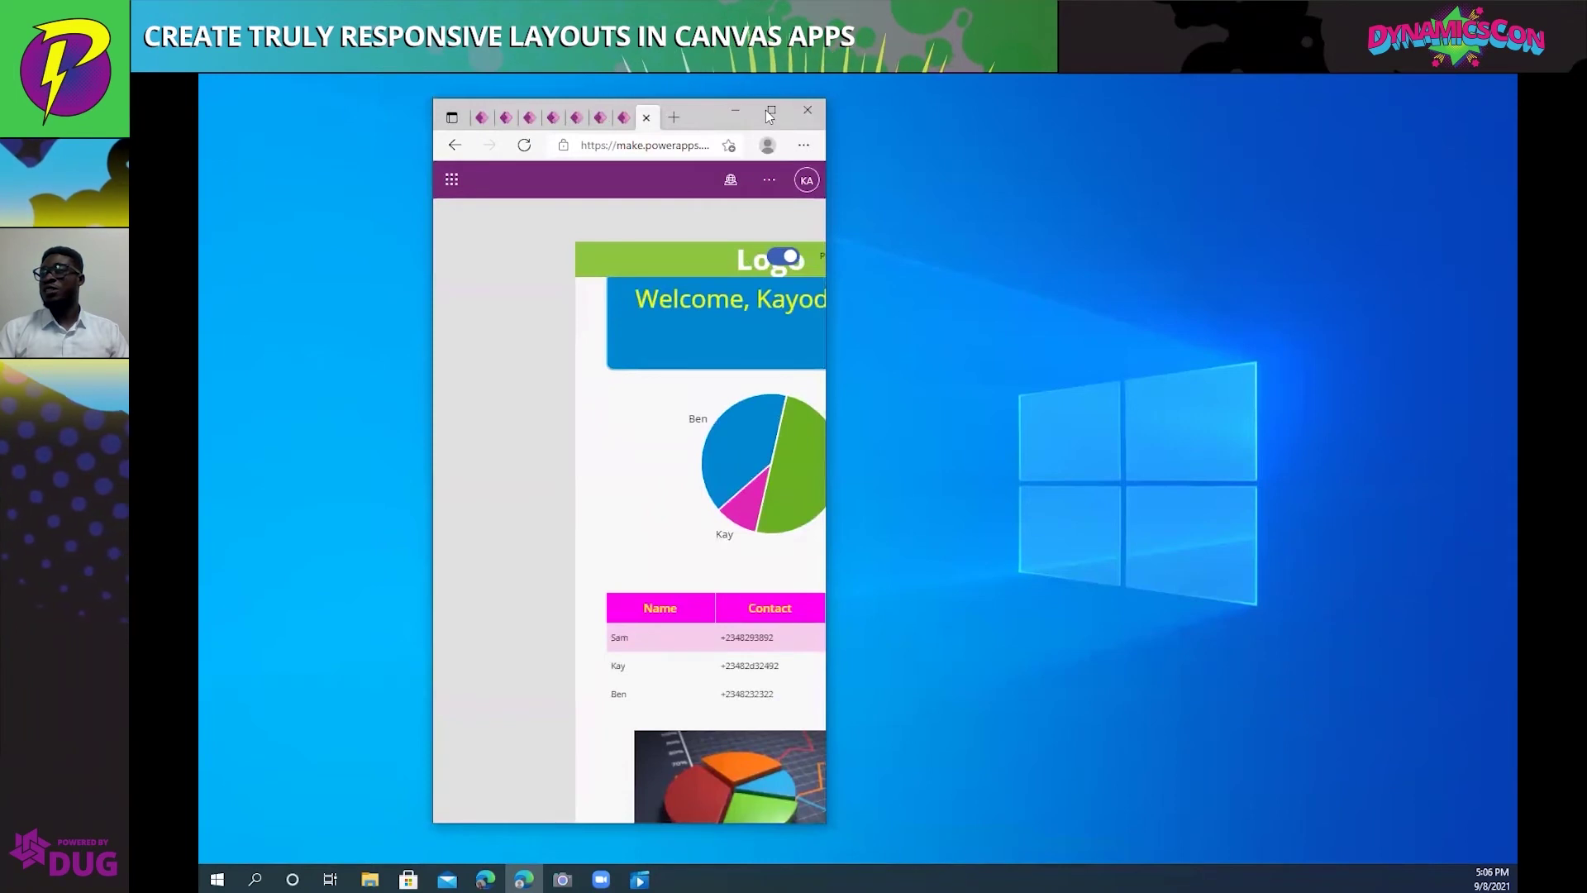
{"action": "left_click_drag", "start_coordinate": [683, 106], "coordinate": [1047, 80]}
{"action": "scroll", "coordinate": [1104, 290], "scroll_direction": "down", "scroll_amount": 2}
{"action": "scroll", "coordinate": [1108, 346], "scroll_direction": "up", "scroll_amount": 2}
{"action": "scroll", "coordinate": [1110, 353], "scroll_direction": "down", "scroll_amount": 2}
{"action": "scroll", "coordinate": [1111, 353], "scroll_direction": "up", "scroll_amount": 2}
{"action": "scroll", "coordinate": [1107, 346], "scroll_direction": "down", "scroll_amount": 2}
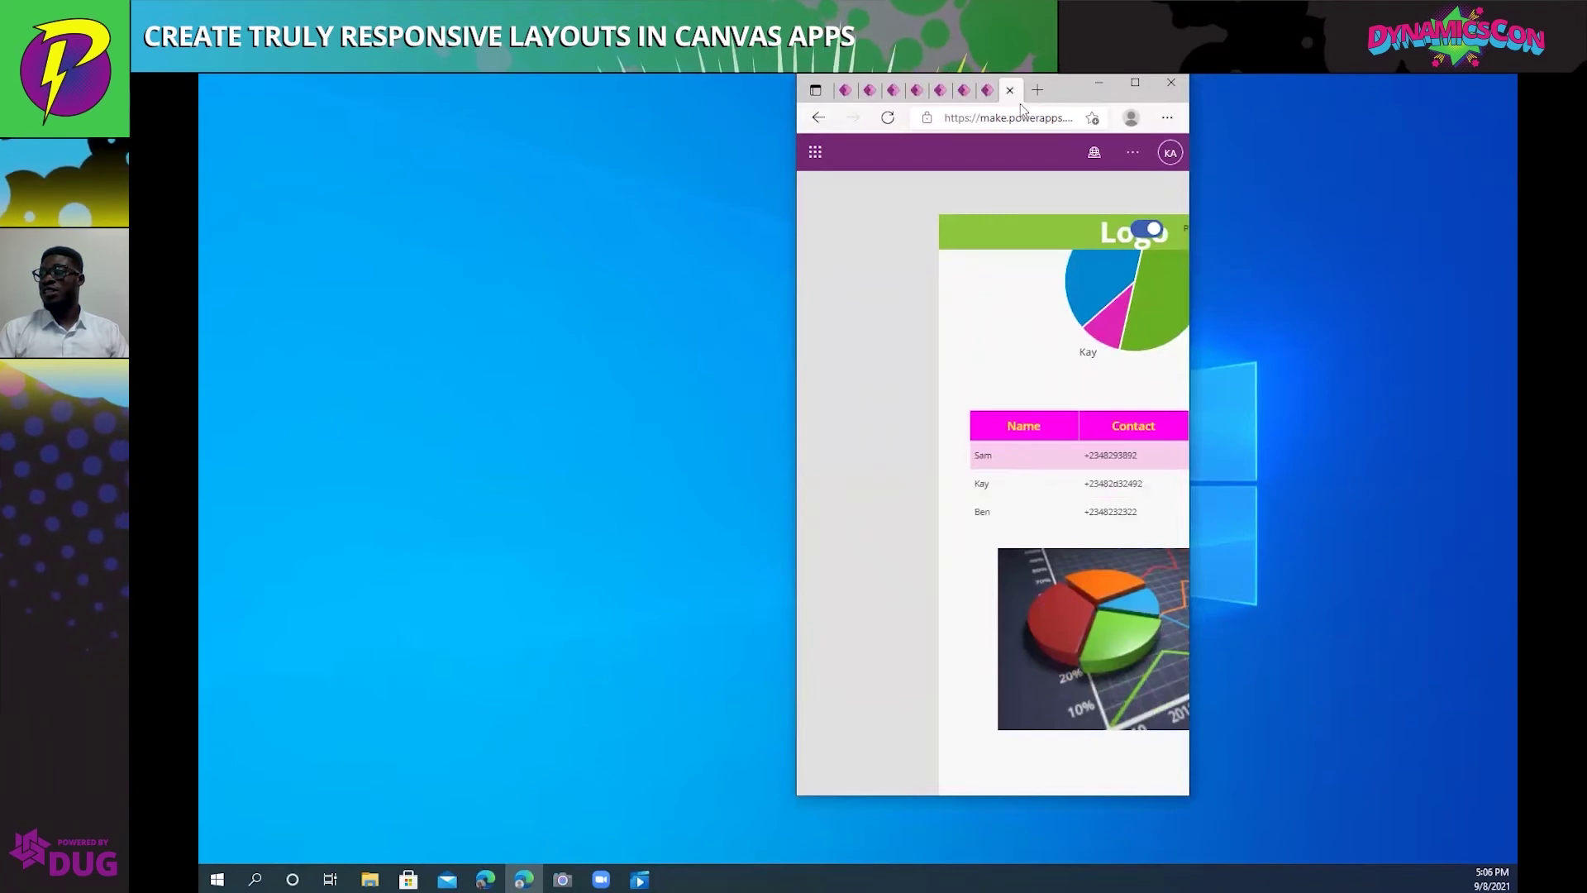
Widen the narrowed browser window until the desktop layout shows, and maximize it.
{"action": "left_click_drag", "start_coordinate": [1020, 103], "coordinate": [631, 121]}
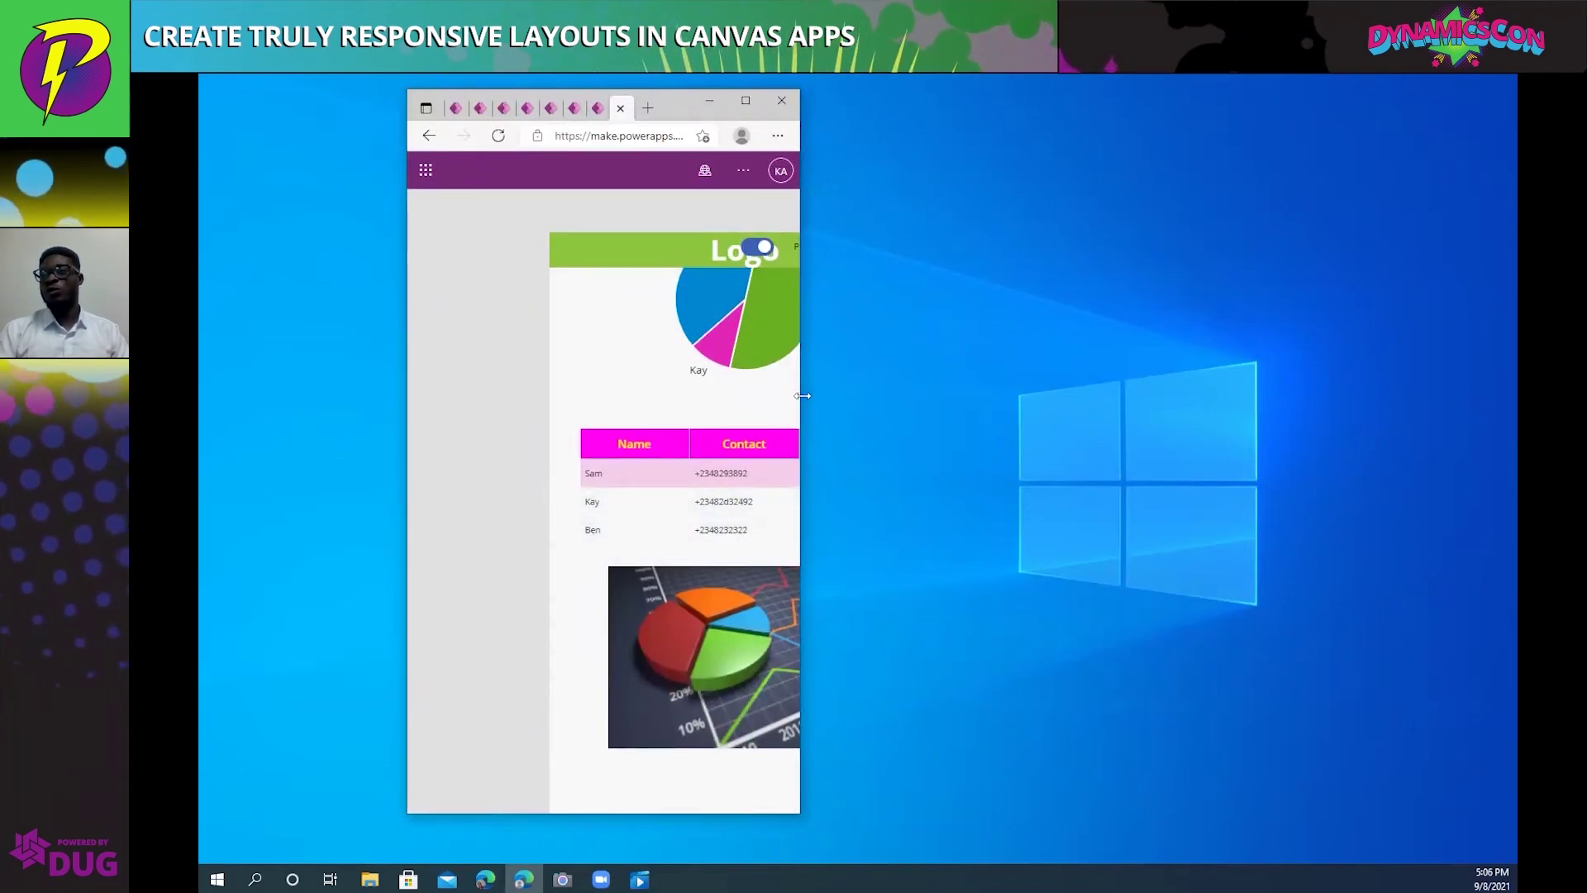
{"action": "left_click_drag", "start_coordinate": [802, 396], "coordinate": [1187, 396]}
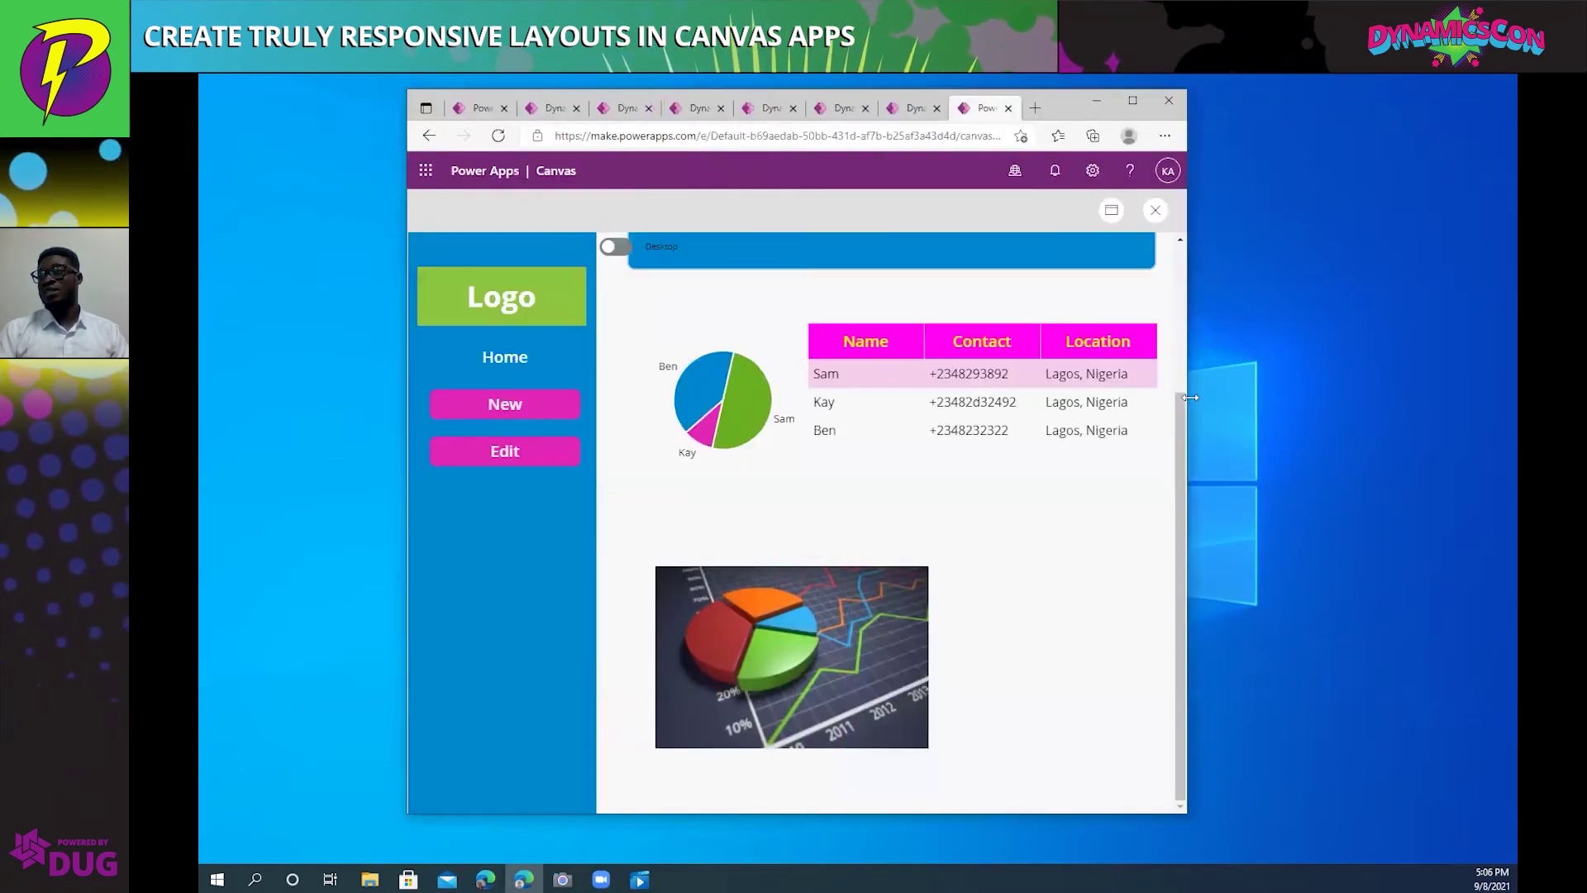
{"action": "left_click", "coordinate": [1133, 100]}
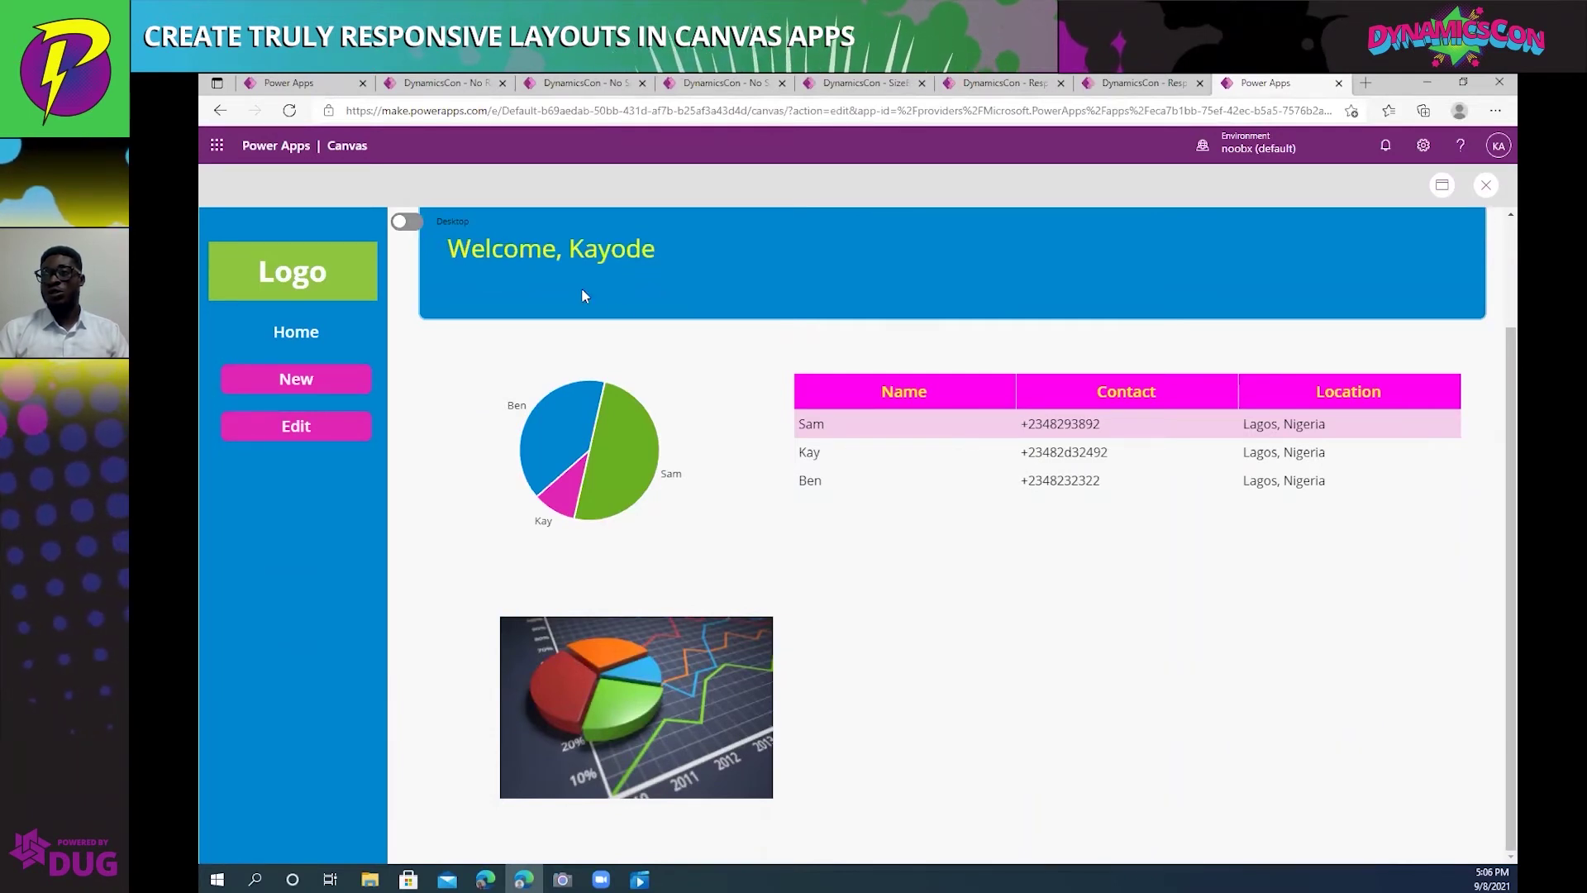
Toggle the previewed app to Phone, check the centering of the chart and image, toggle back to Desktop, and close the preview.
{"action": "scroll", "coordinate": [784, 597], "scroll_direction": "down", "scroll_amount": 1}
{"action": "scroll", "coordinate": [785, 600], "scroll_direction": "up", "scroll_amount": 1}
{"action": "scroll", "coordinate": [785, 599], "scroll_direction": "down", "scroll_amount": 1}
{"action": "scroll", "coordinate": [785, 600], "scroll_direction": "up", "scroll_amount": 1}
{"action": "scroll", "coordinate": [585, 452], "scroll_direction": "up", "scroll_amount": 1}
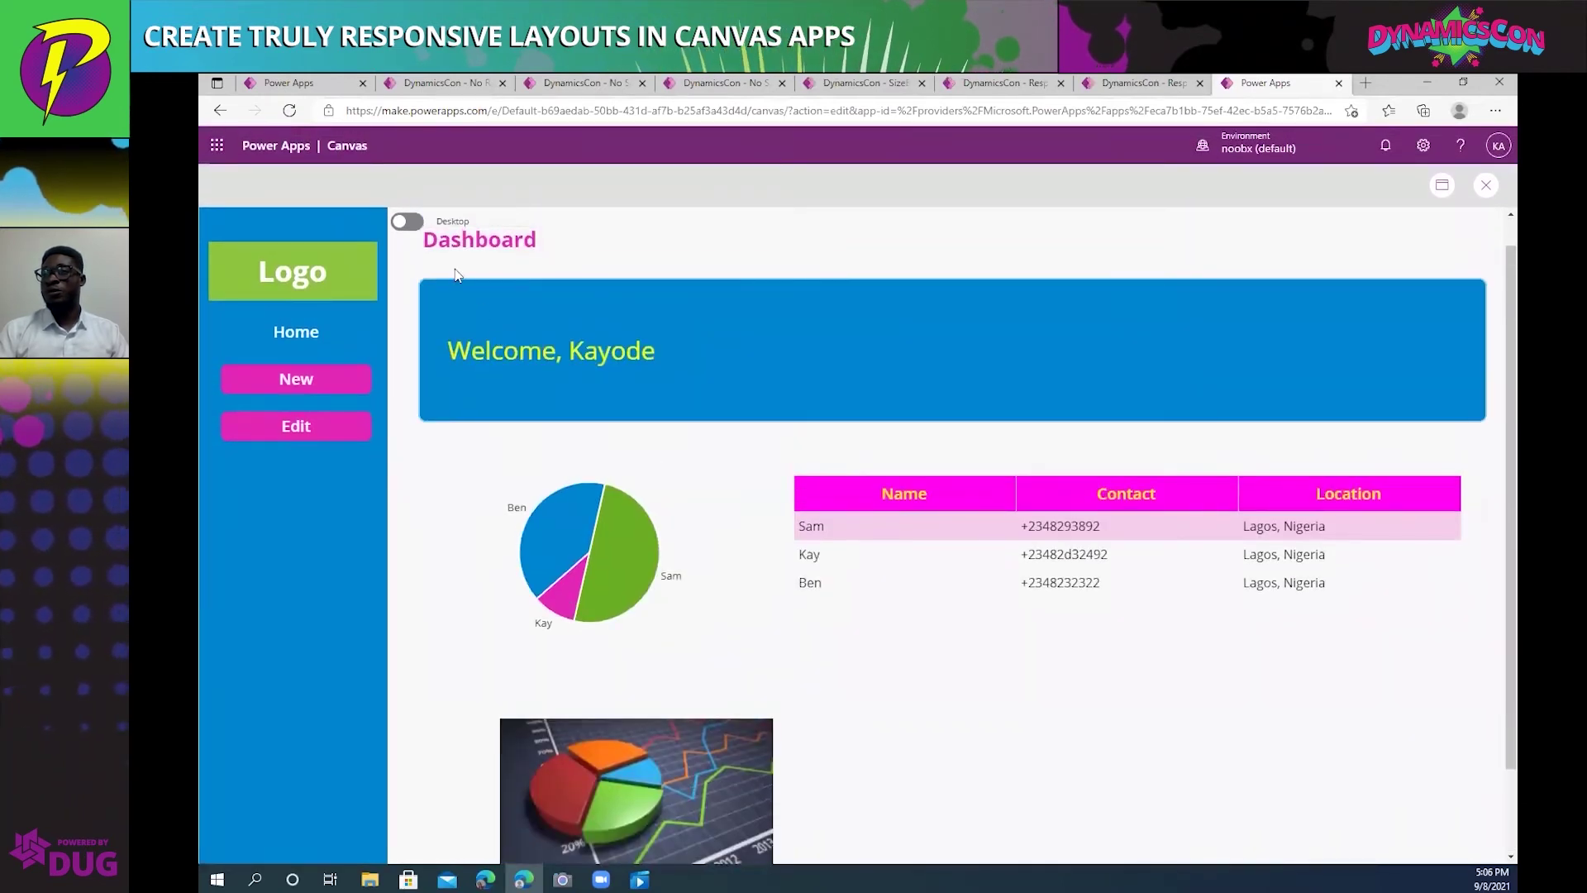
{"action": "left_click", "coordinate": [406, 222]}
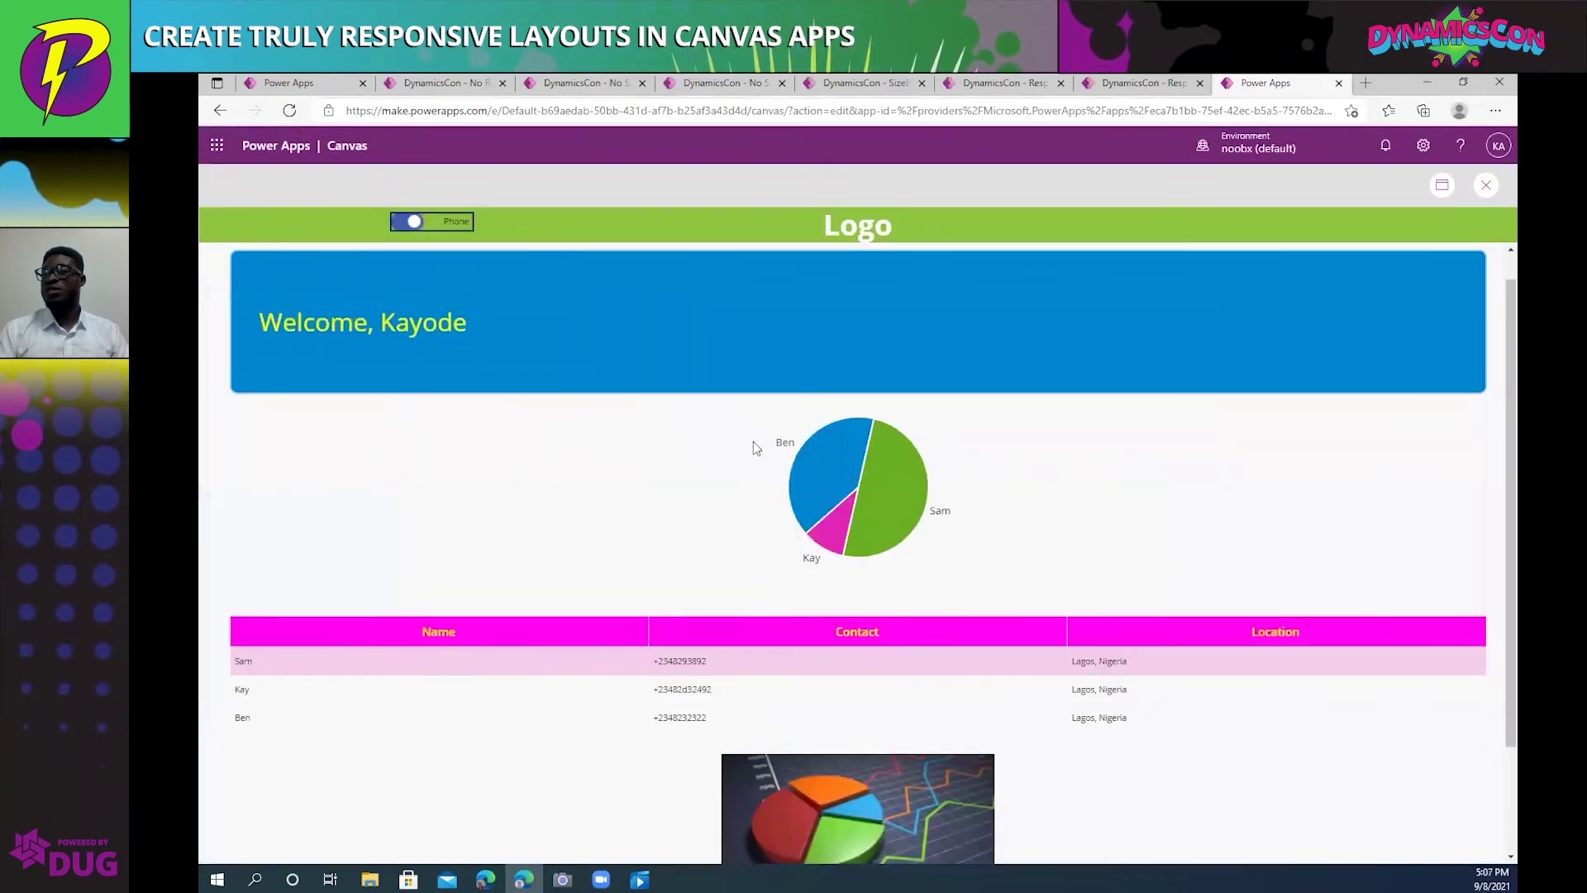
{"action": "scroll", "coordinate": [952, 542], "scroll_direction": "down", "scroll_amount": 3}
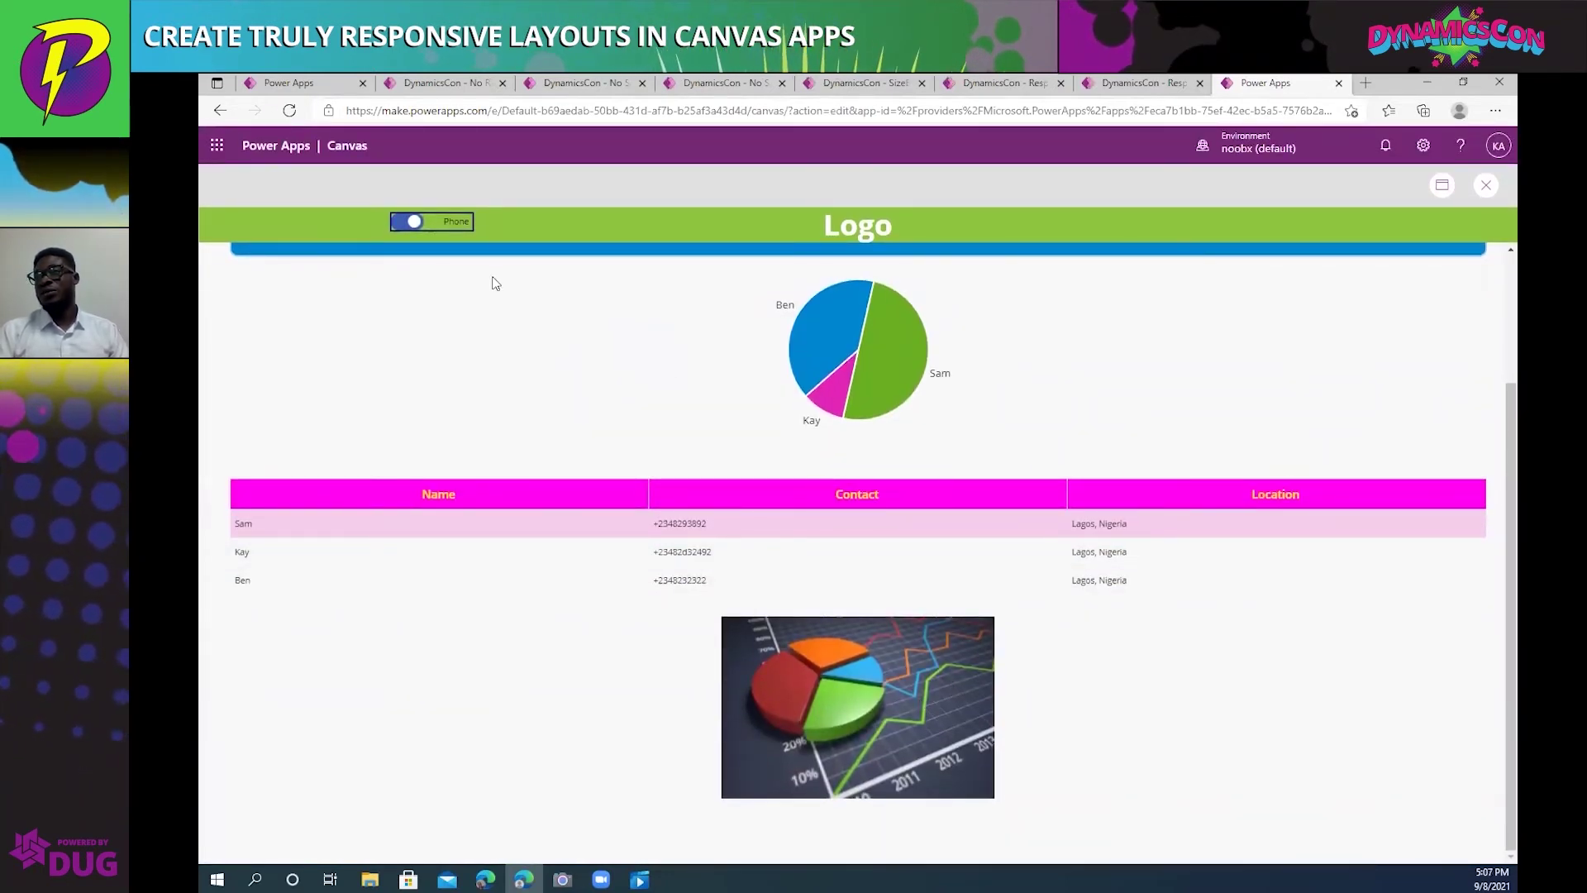
{"action": "left_click", "coordinate": [413, 222]}
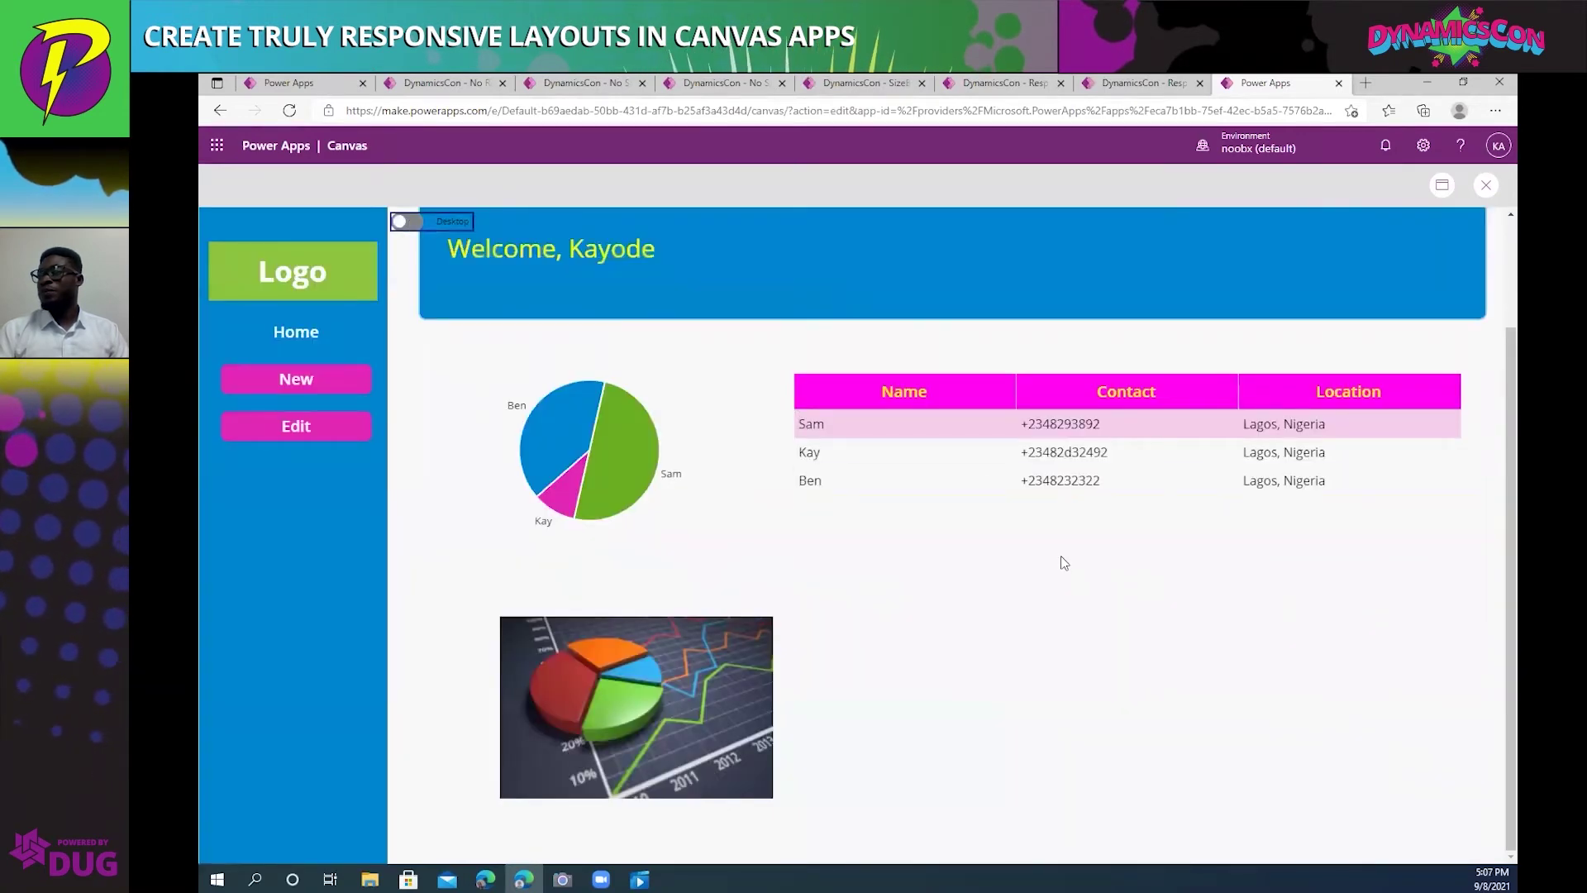
{"action": "left_click", "coordinate": [1486, 187]}
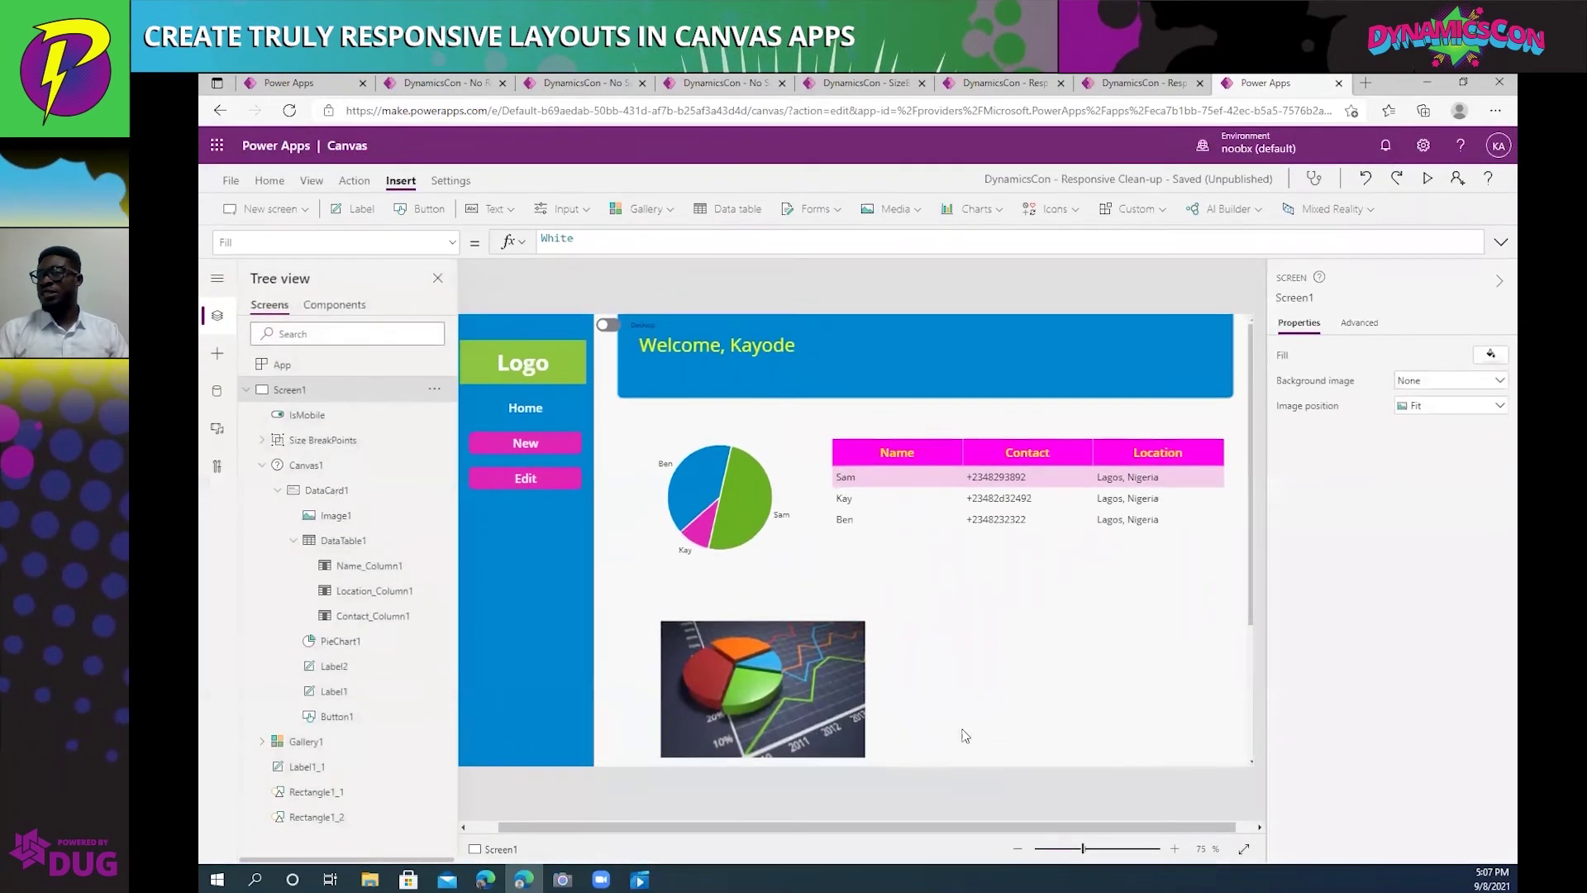
Zoom the canvas out to 57% and select Gallery1 in the sidebar to examine its Home, New and Edit items.
{"action": "left_click", "coordinate": [1071, 849]}
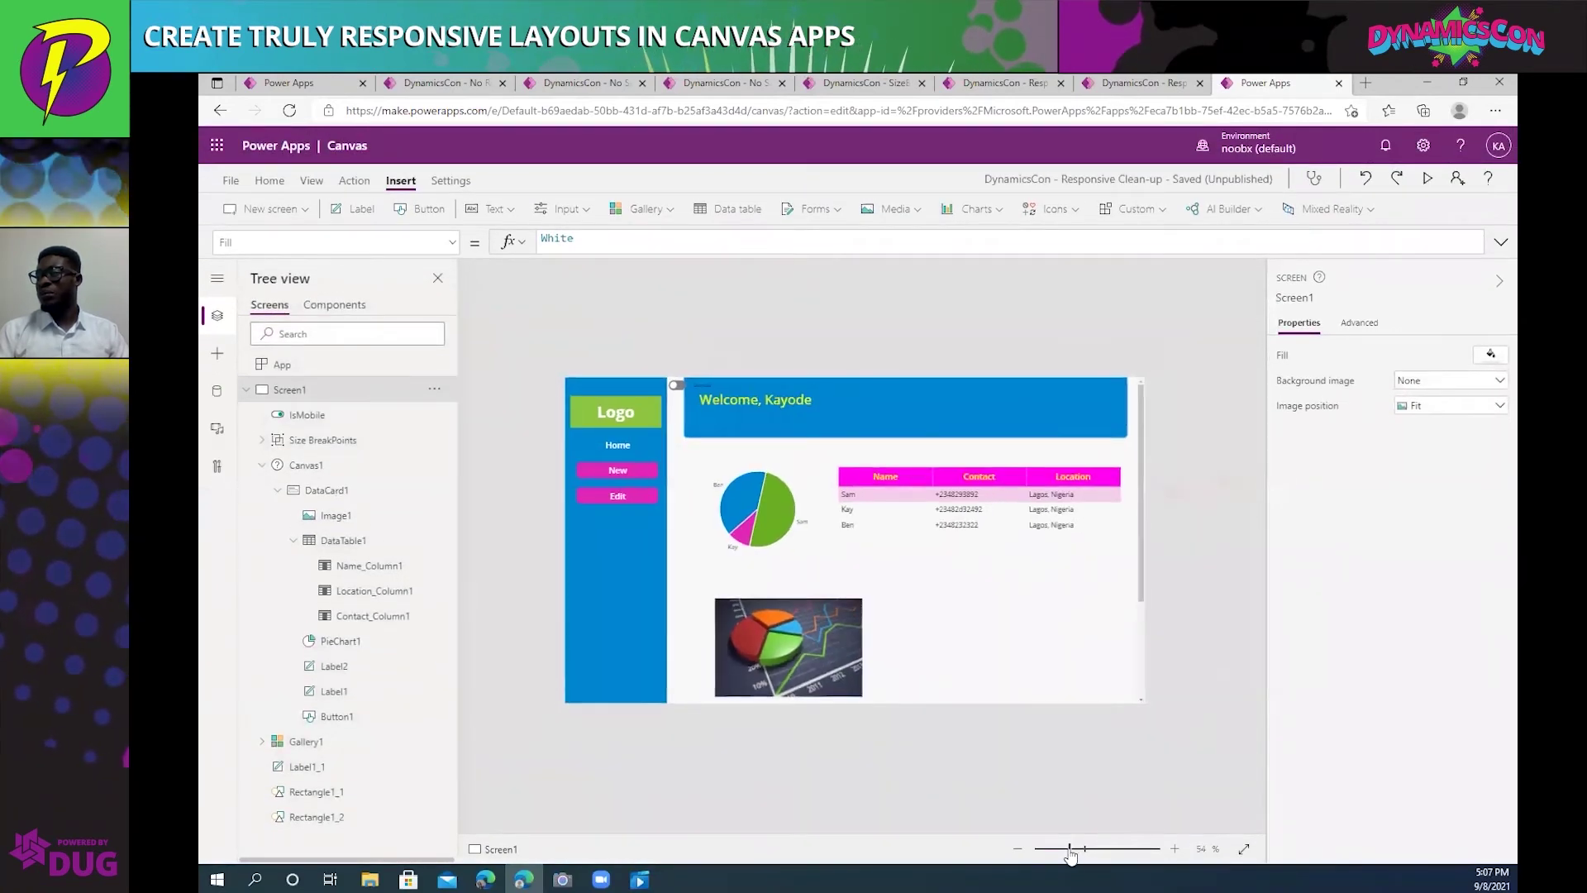
{"action": "left_click", "coordinate": [1073, 849]}
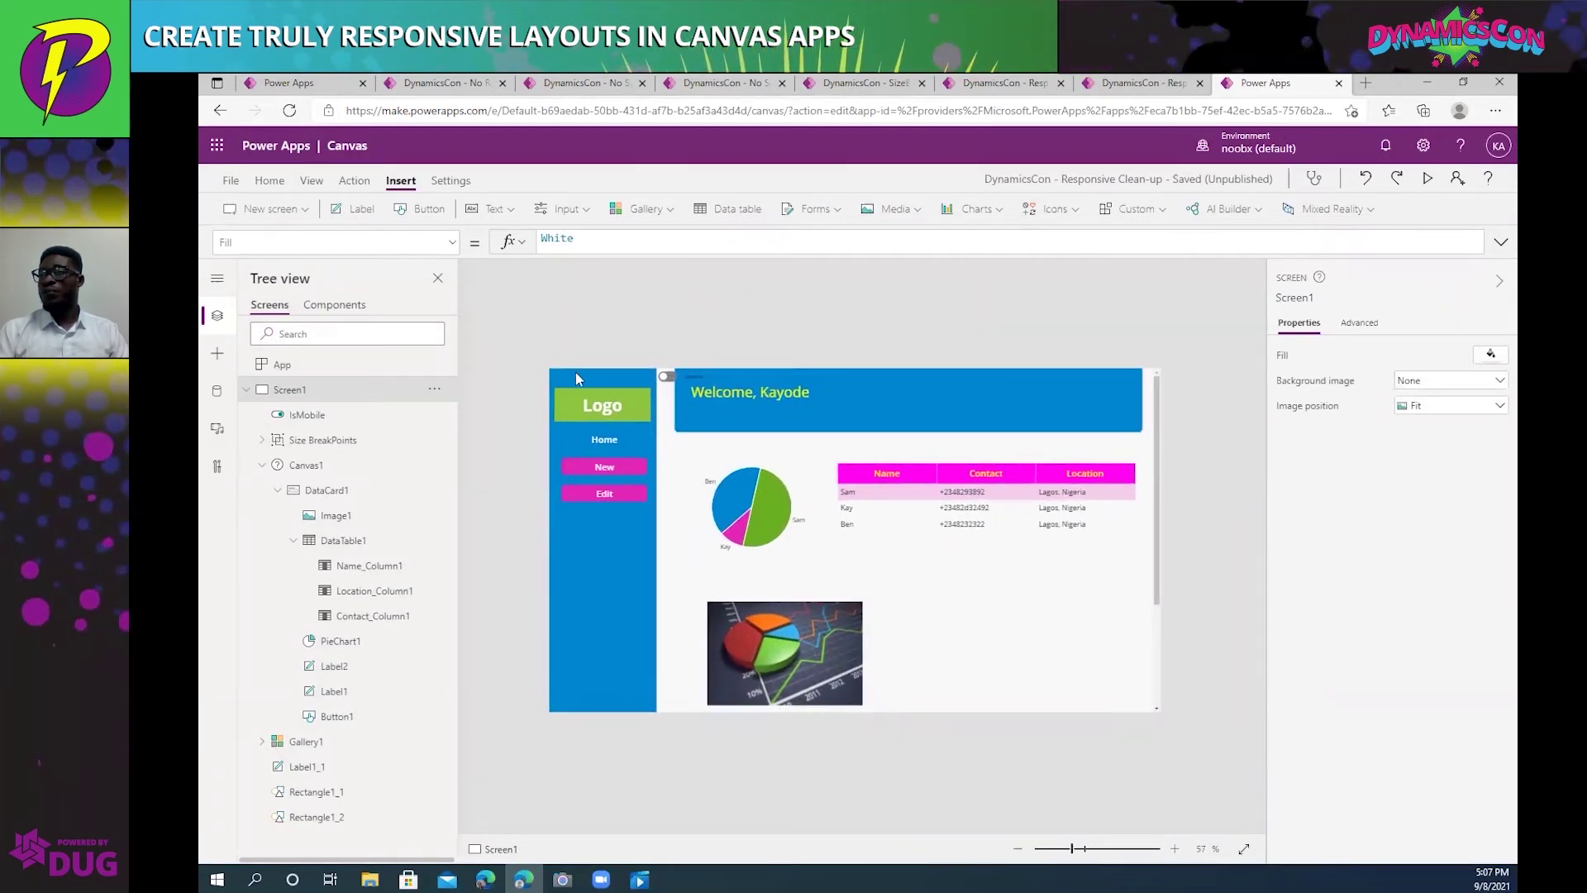
{"action": "left_click", "coordinate": [588, 443]}
{"action": "left_click", "coordinate": [631, 504]}
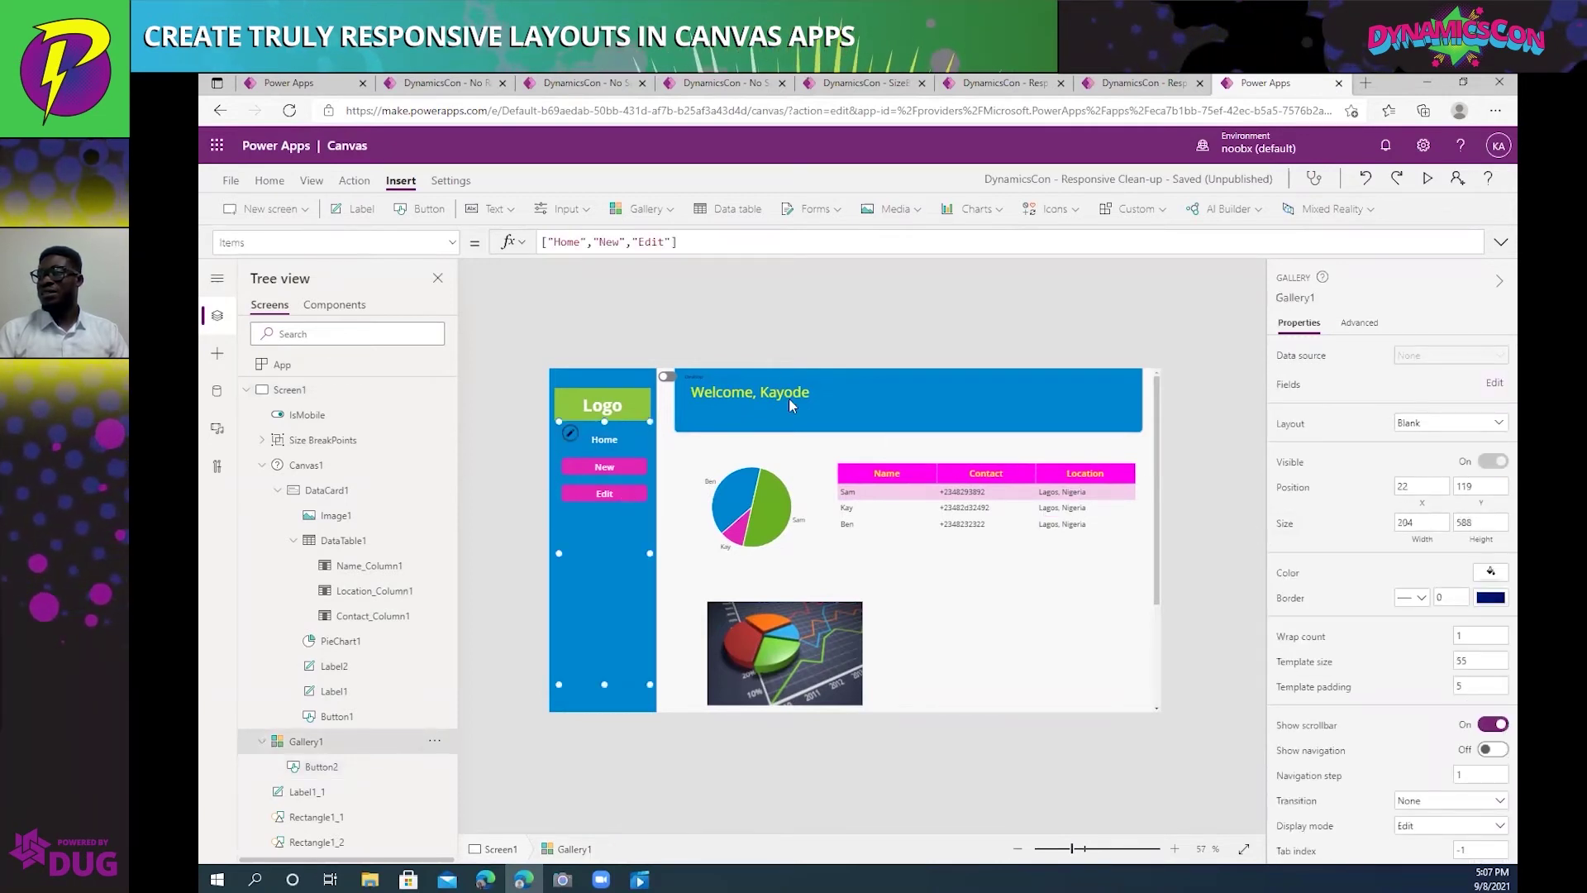
{"action": "left_click", "coordinate": [769, 325]}
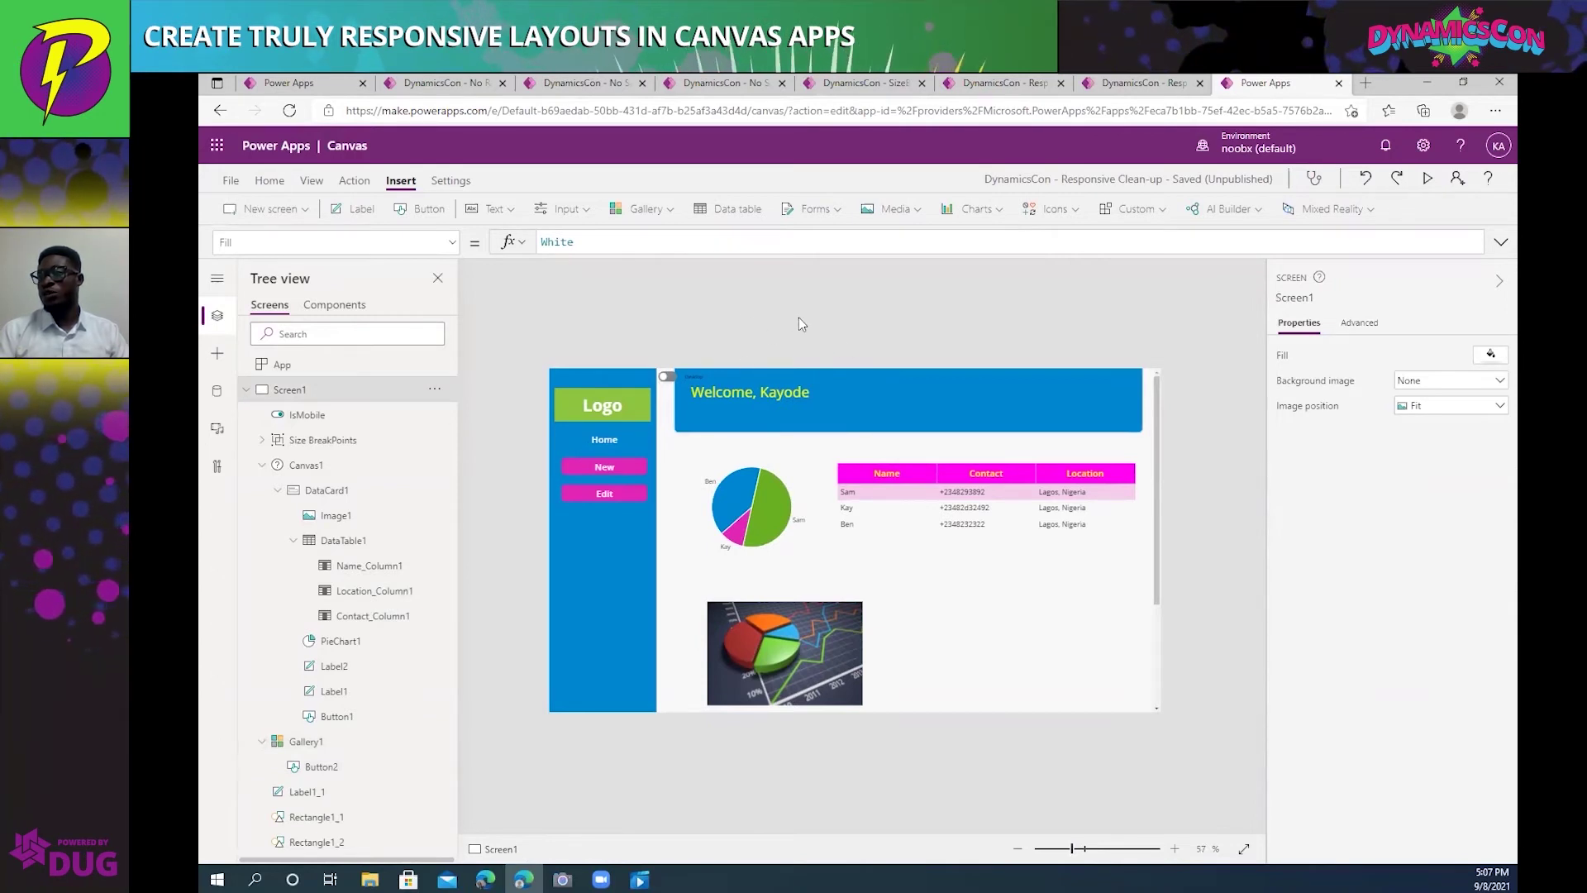
{"action": "left_click", "coordinate": [605, 601]}
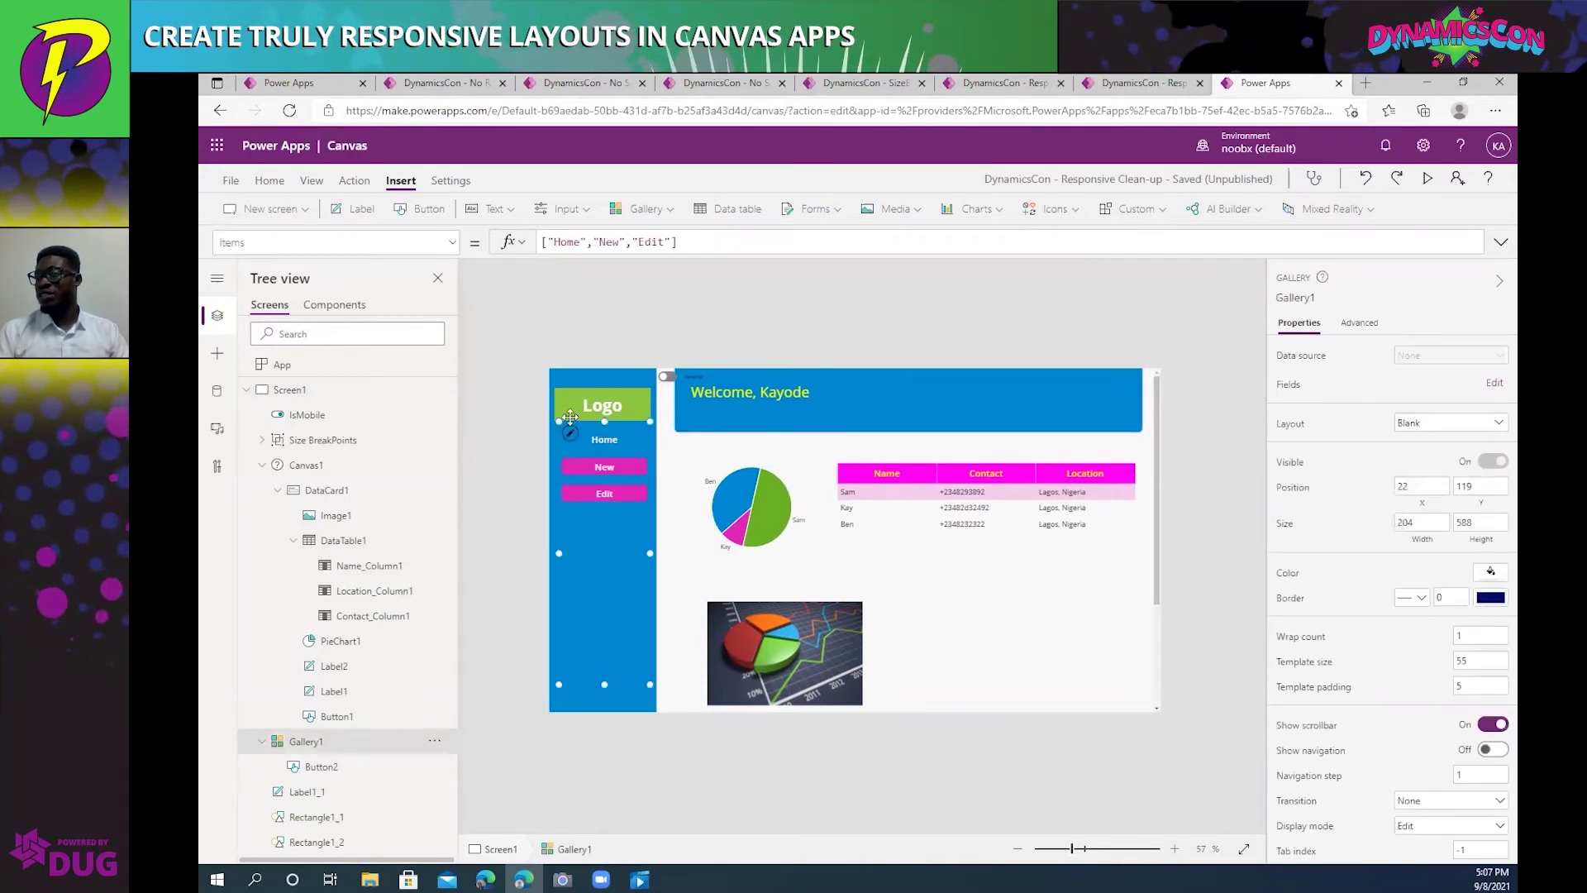
Select the sidebar's background rectangle Rectangle1_1 and examine the !IsMobile.Value formula of its Visible property.
{"action": "left_click", "coordinate": [614, 379]}
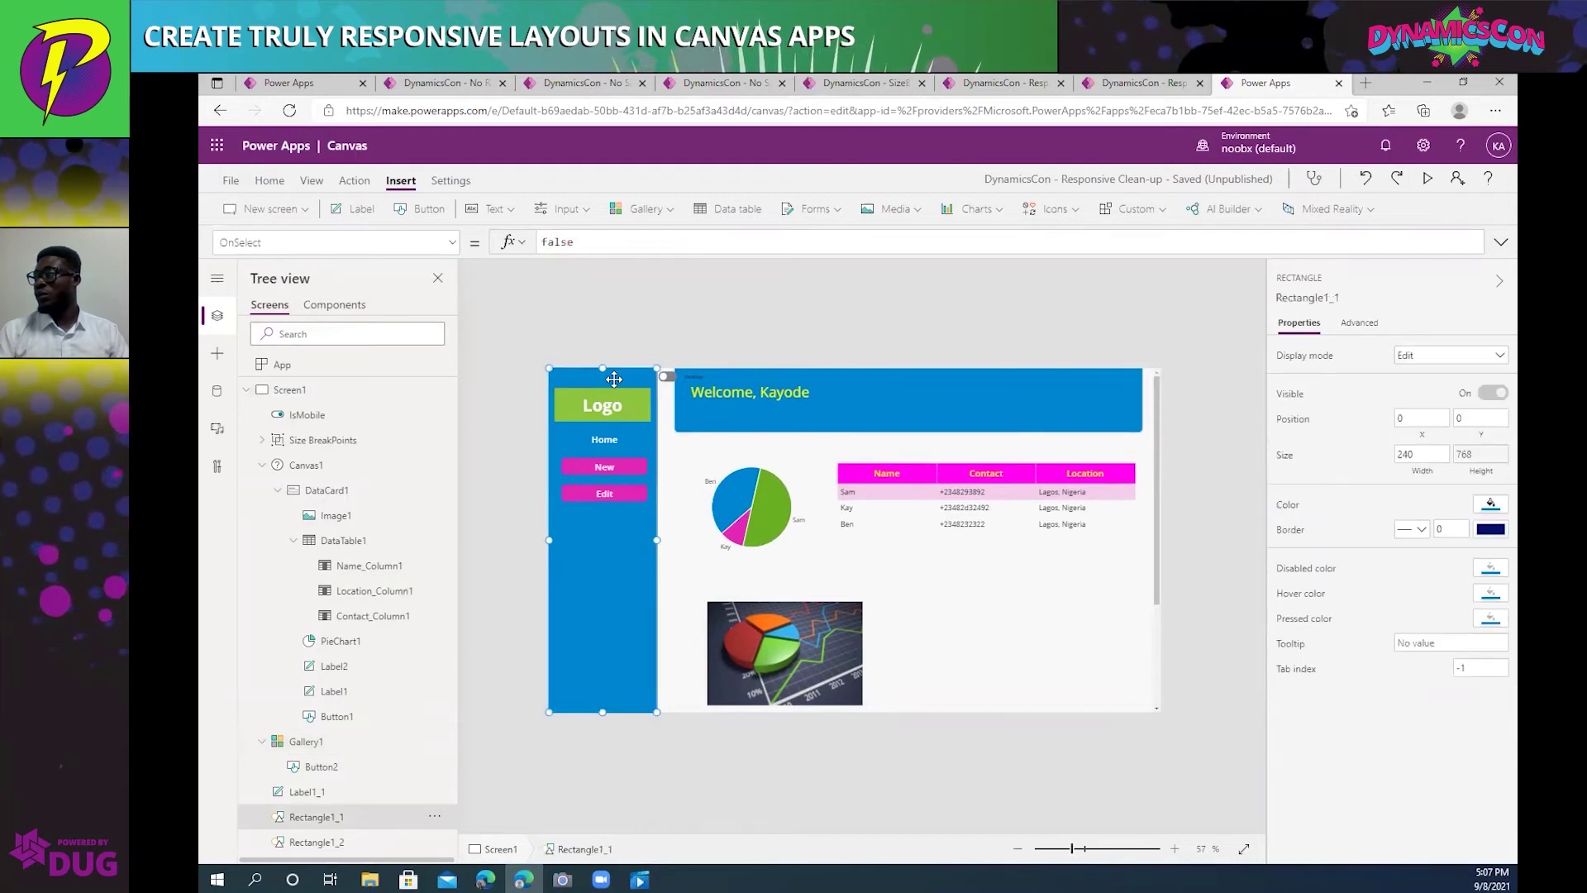
{"action": "left_click", "coordinate": [1300, 395]}
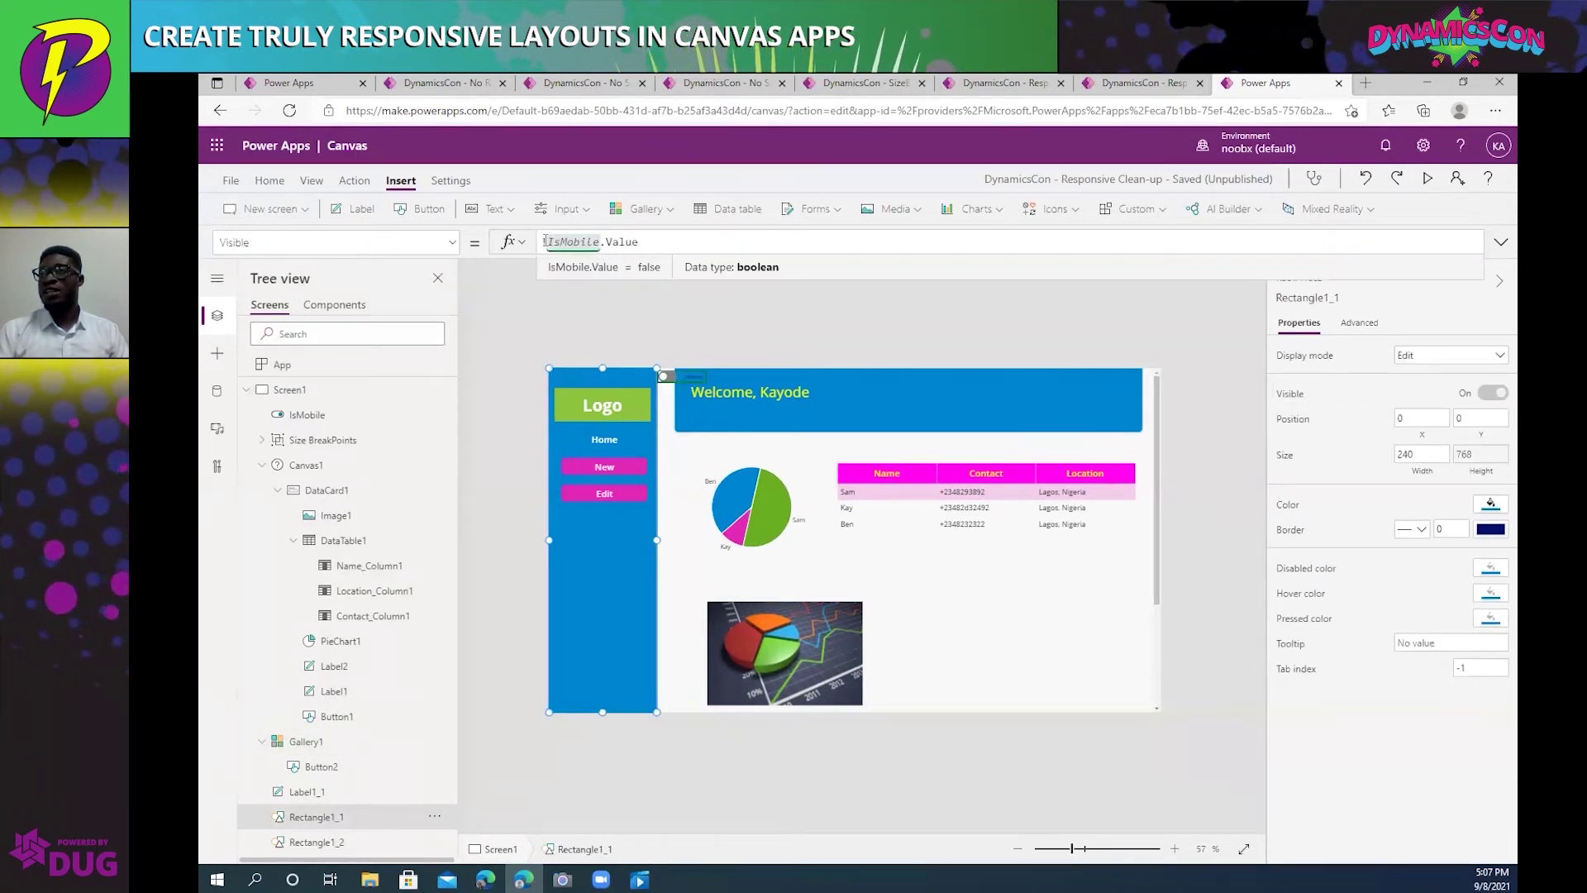
{"action": "type", "text": "!"}
{"action": "left_click_drag", "start_coordinate": [668, 242], "coordinate": [541, 242]}
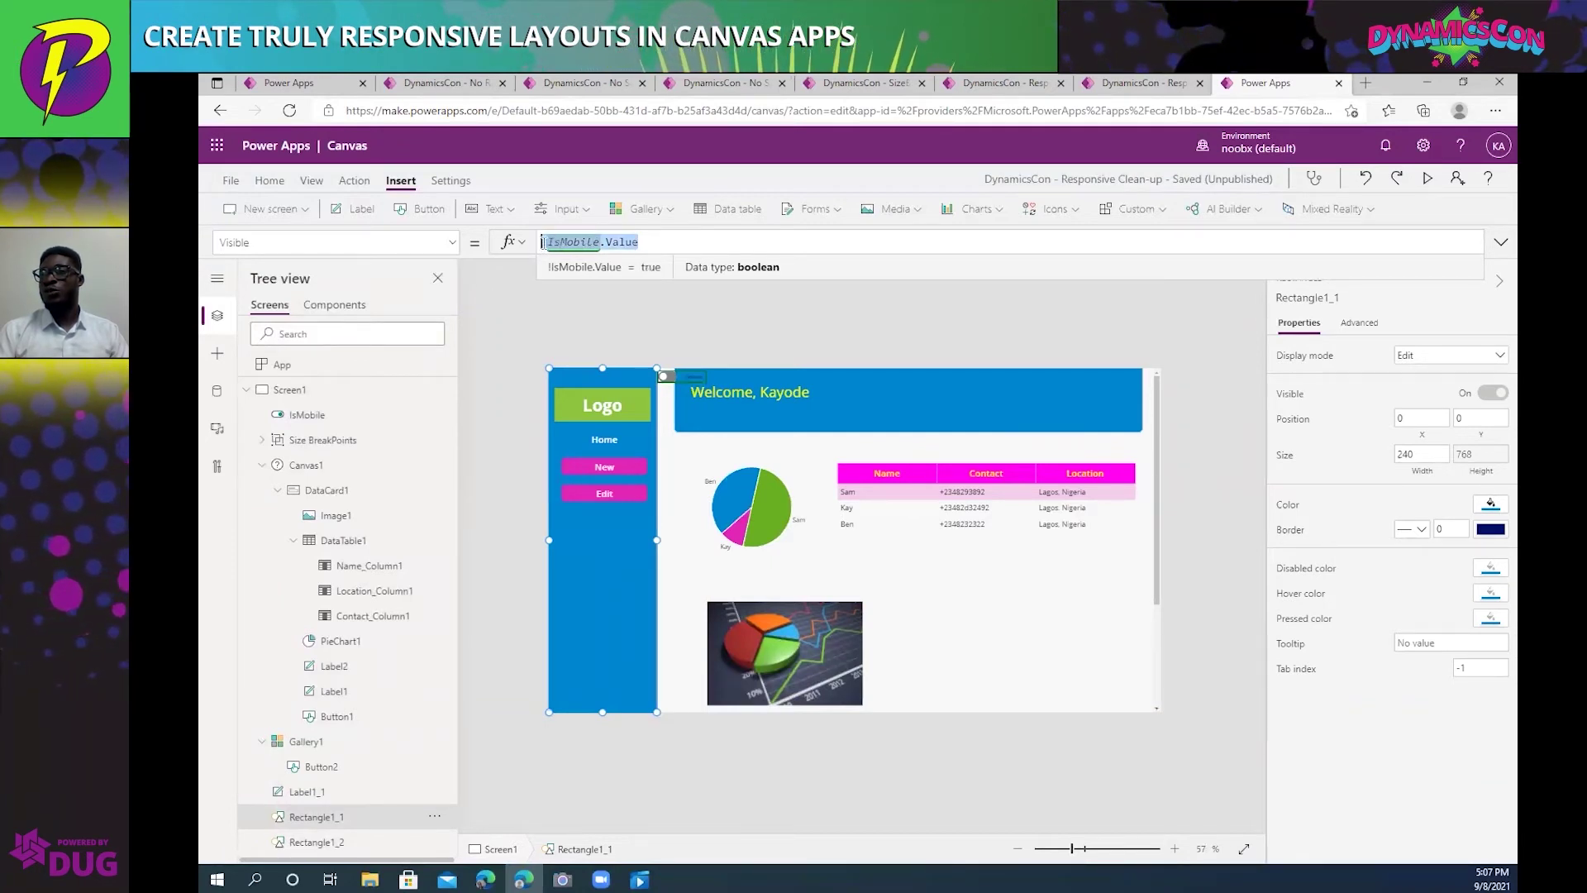
{"action": "left_click", "coordinate": [550, 242]}
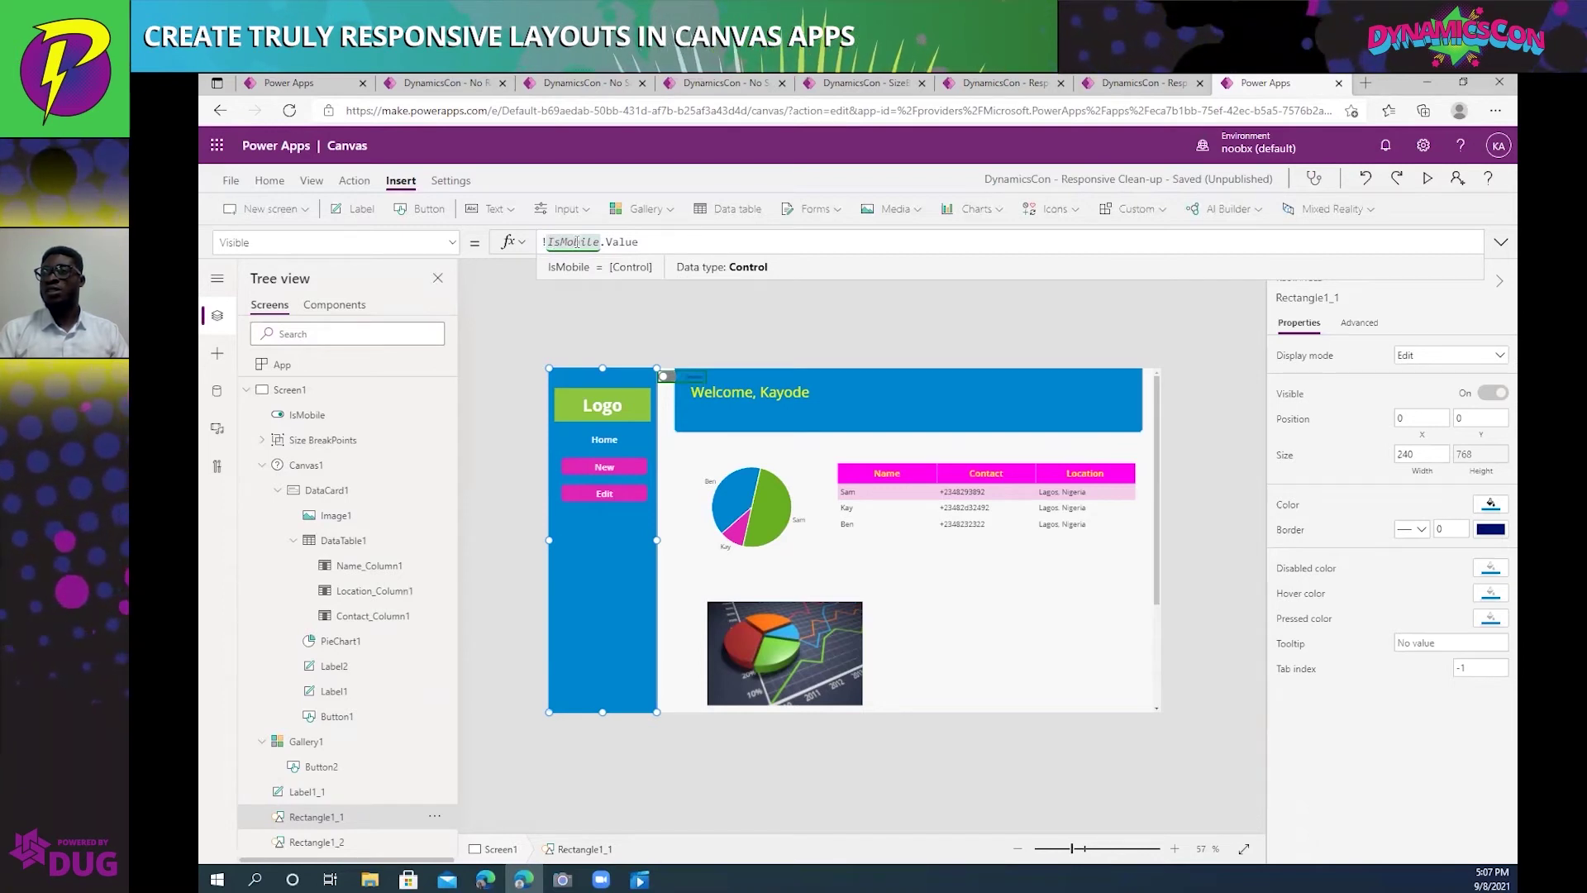
Select the fluid grid Canvas1 and show the full formula of its Width property.
{"action": "left_click", "coordinate": [641, 618]}
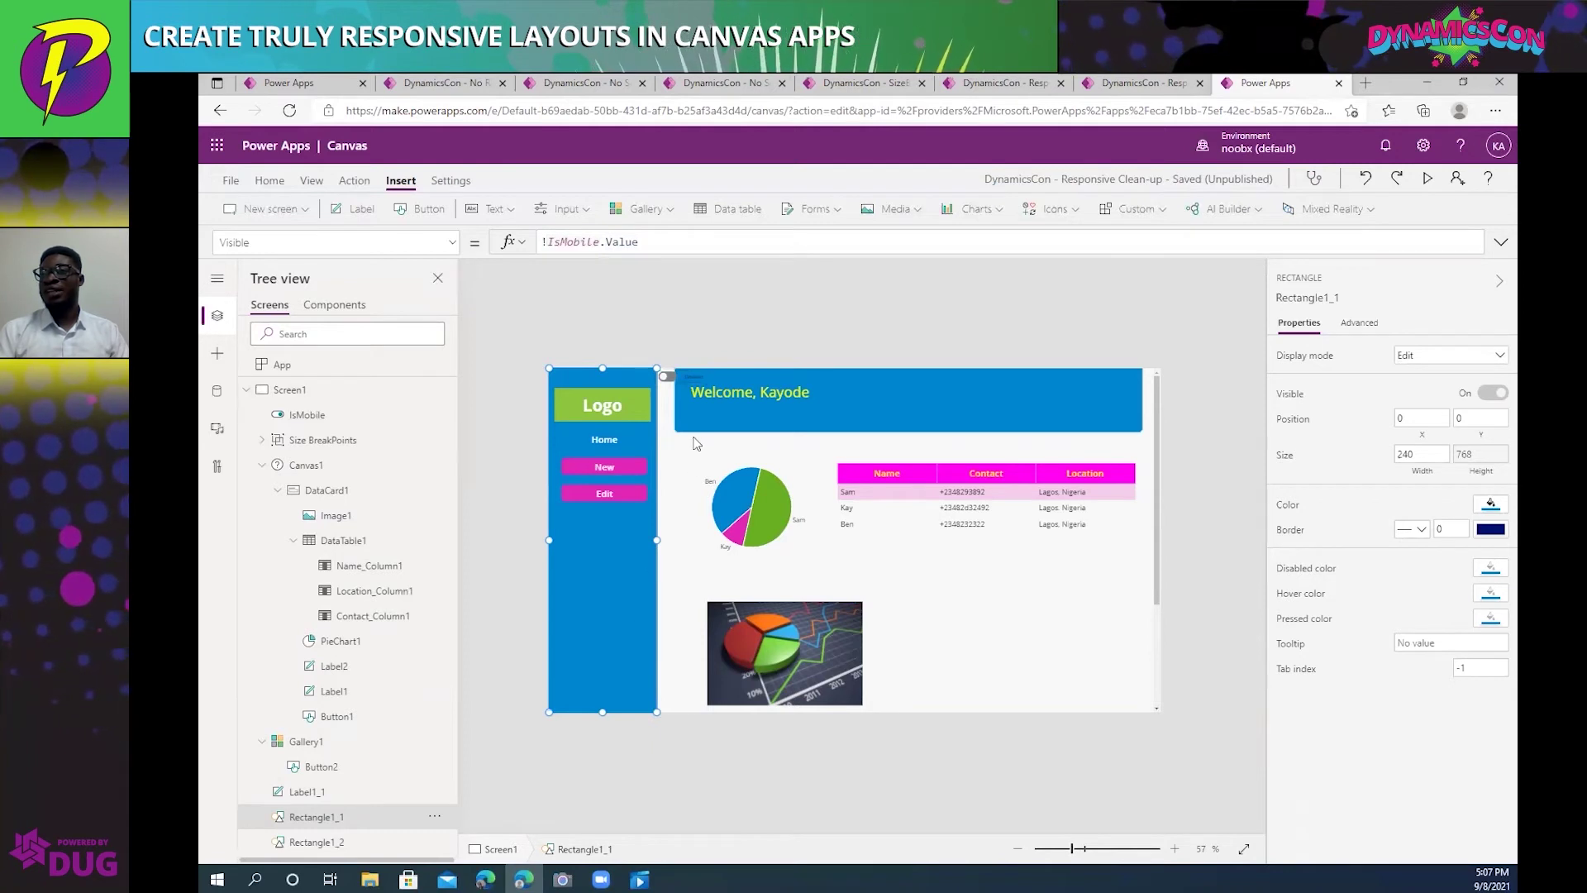
{"action": "left_click", "coordinate": [343, 465]}
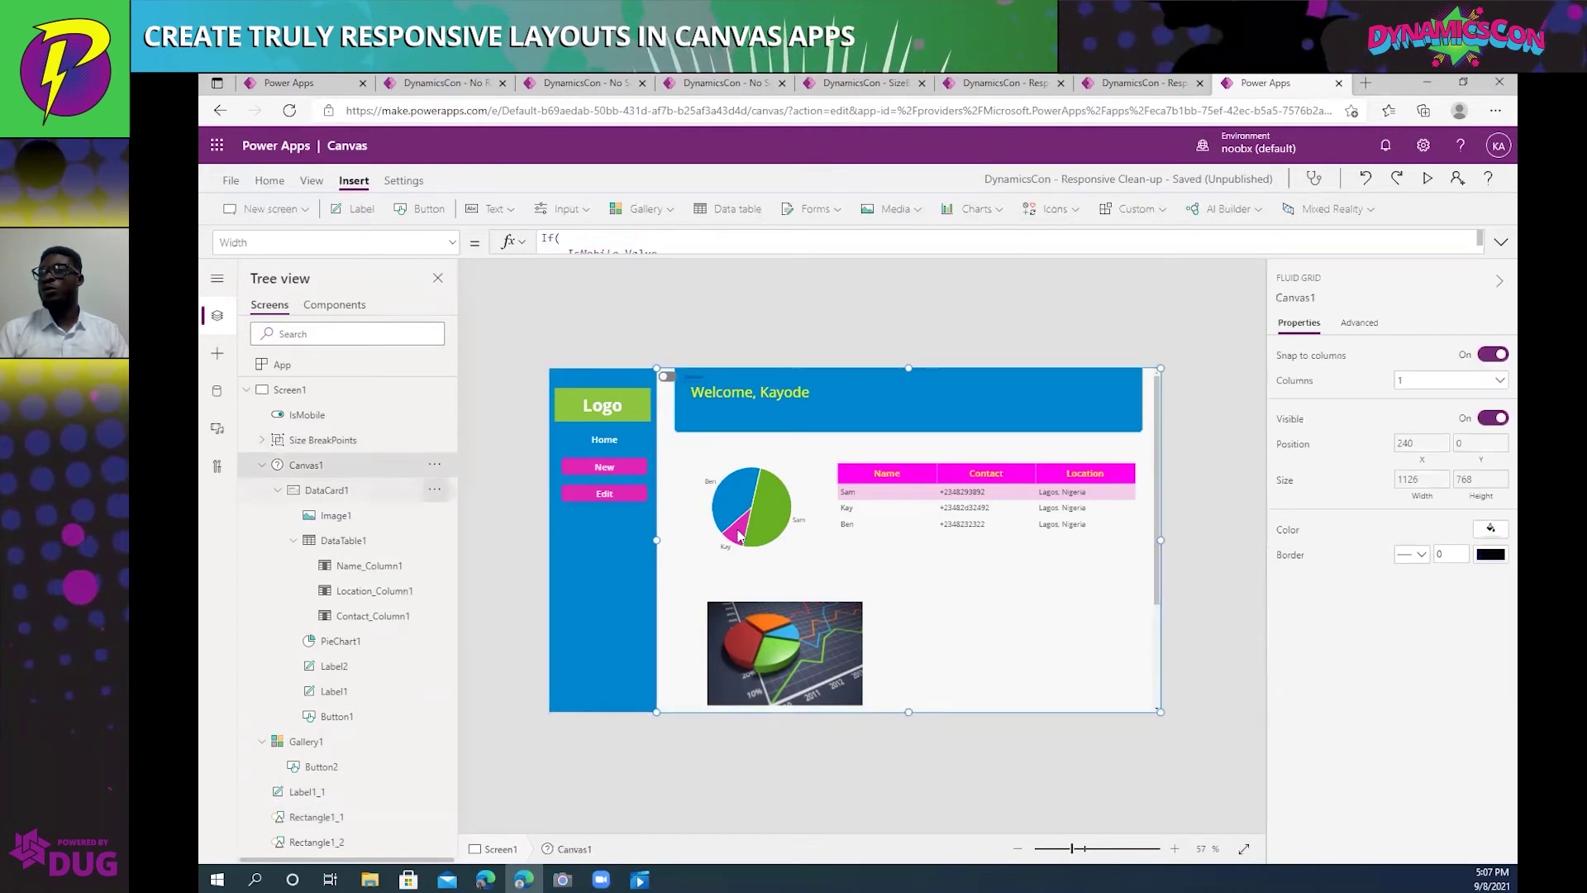
{"action": "left_click", "coordinate": [1420, 481]}
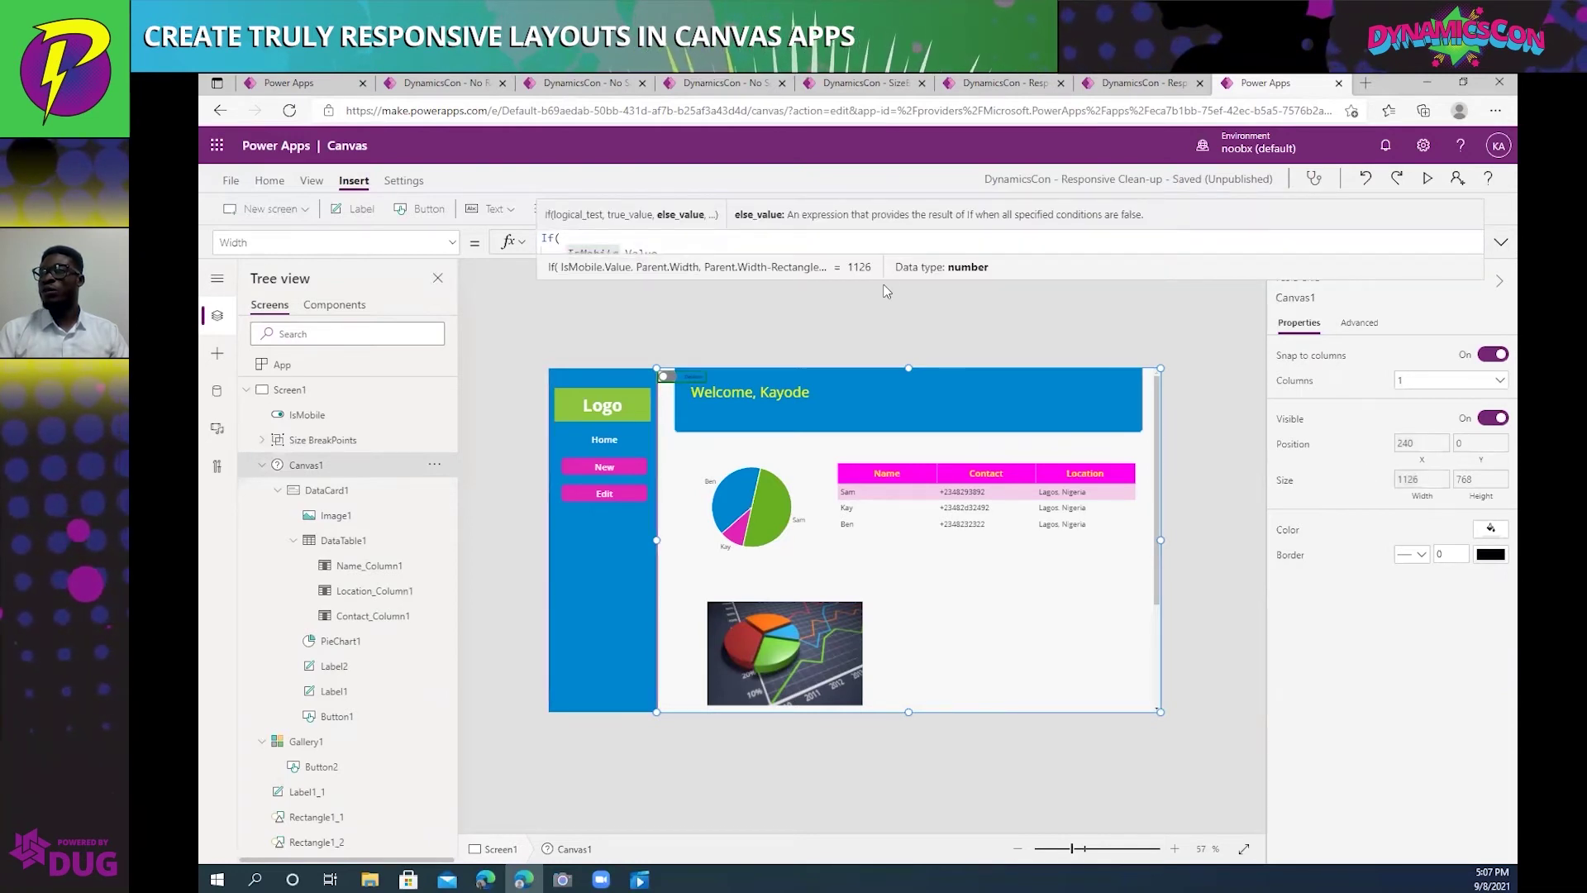
{"action": "left_click", "coordinate": [714, 248]}
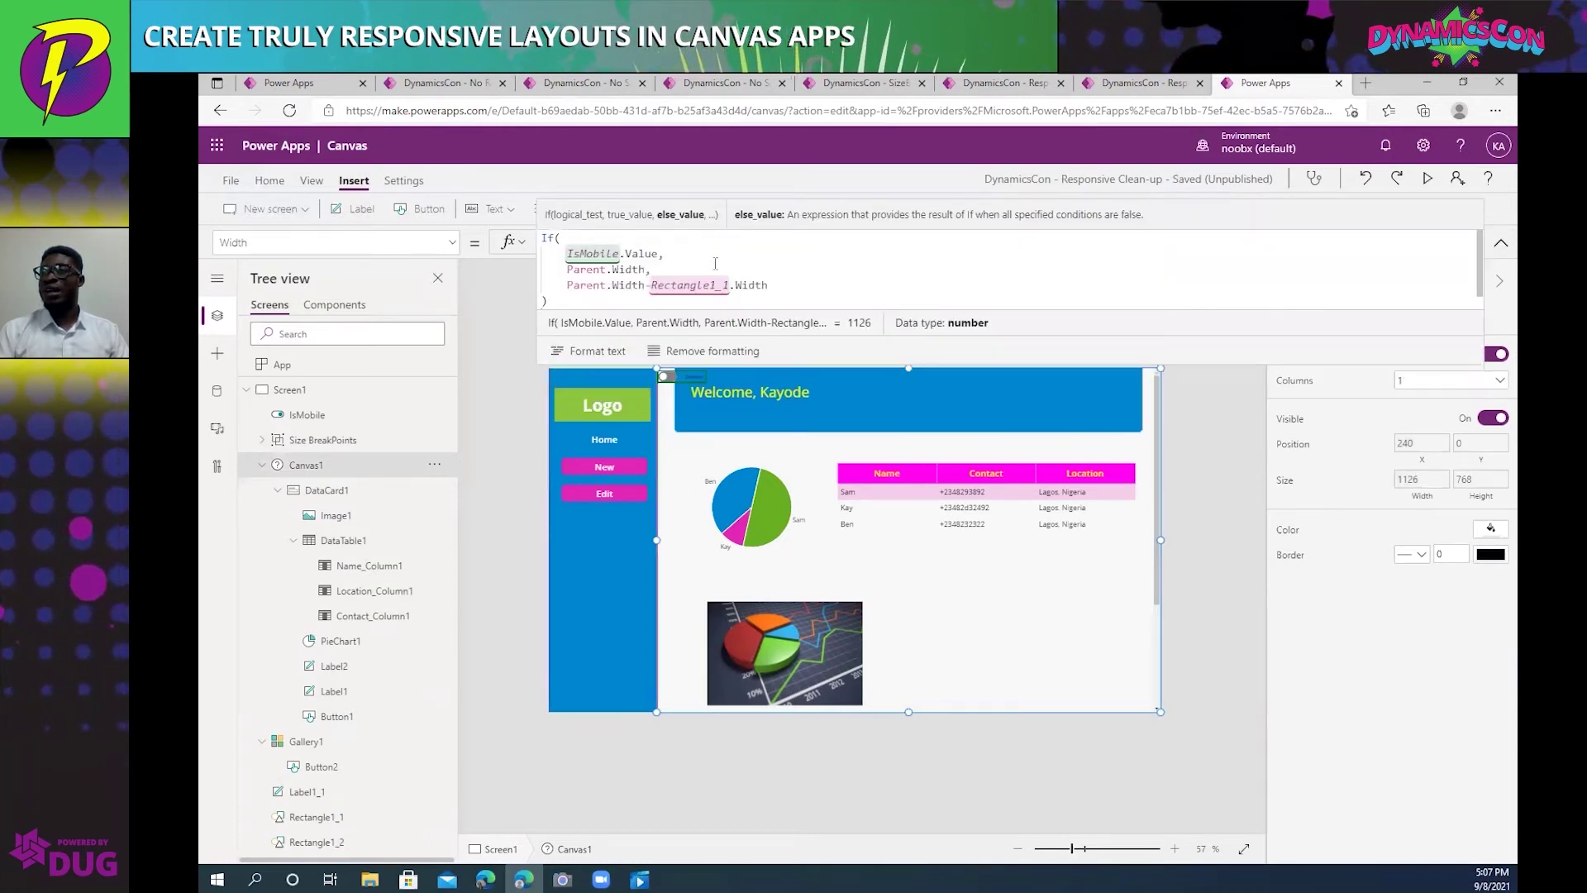
Examine the two branches of Canvas1's Width formula, Parent.Width for mobile and Parent.Width-Rectangle1_1.Width otherwise, and collapse the formula.
{"action": "left_click", "coordinate": [637, 270]}
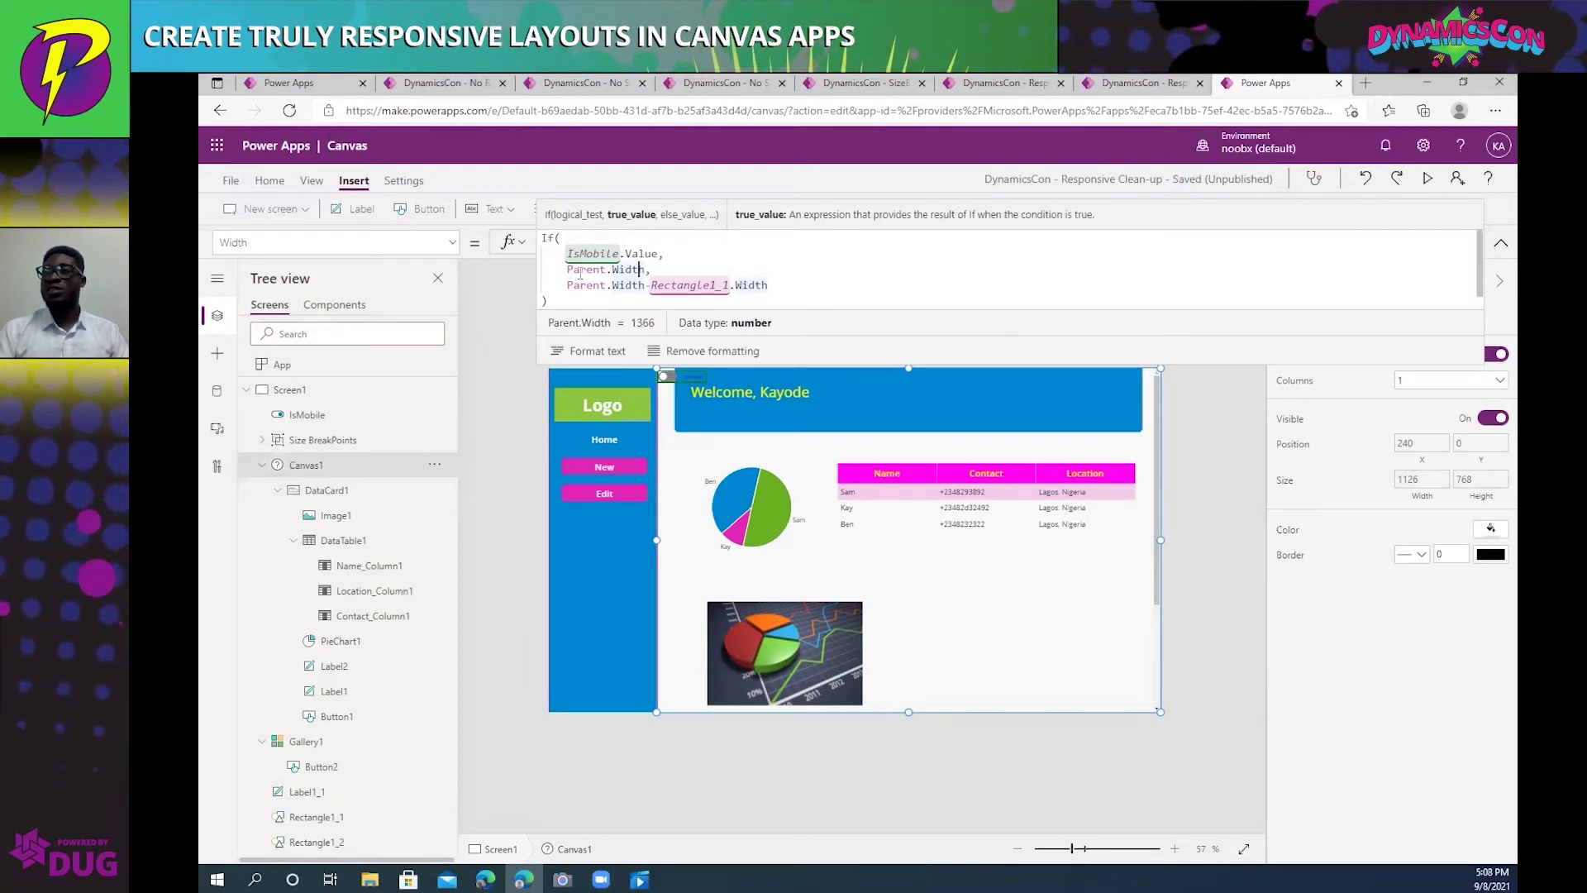
{"action": "left_click_drag", "start_coordinate": [566, 269], "coordinate": [645, 270]}
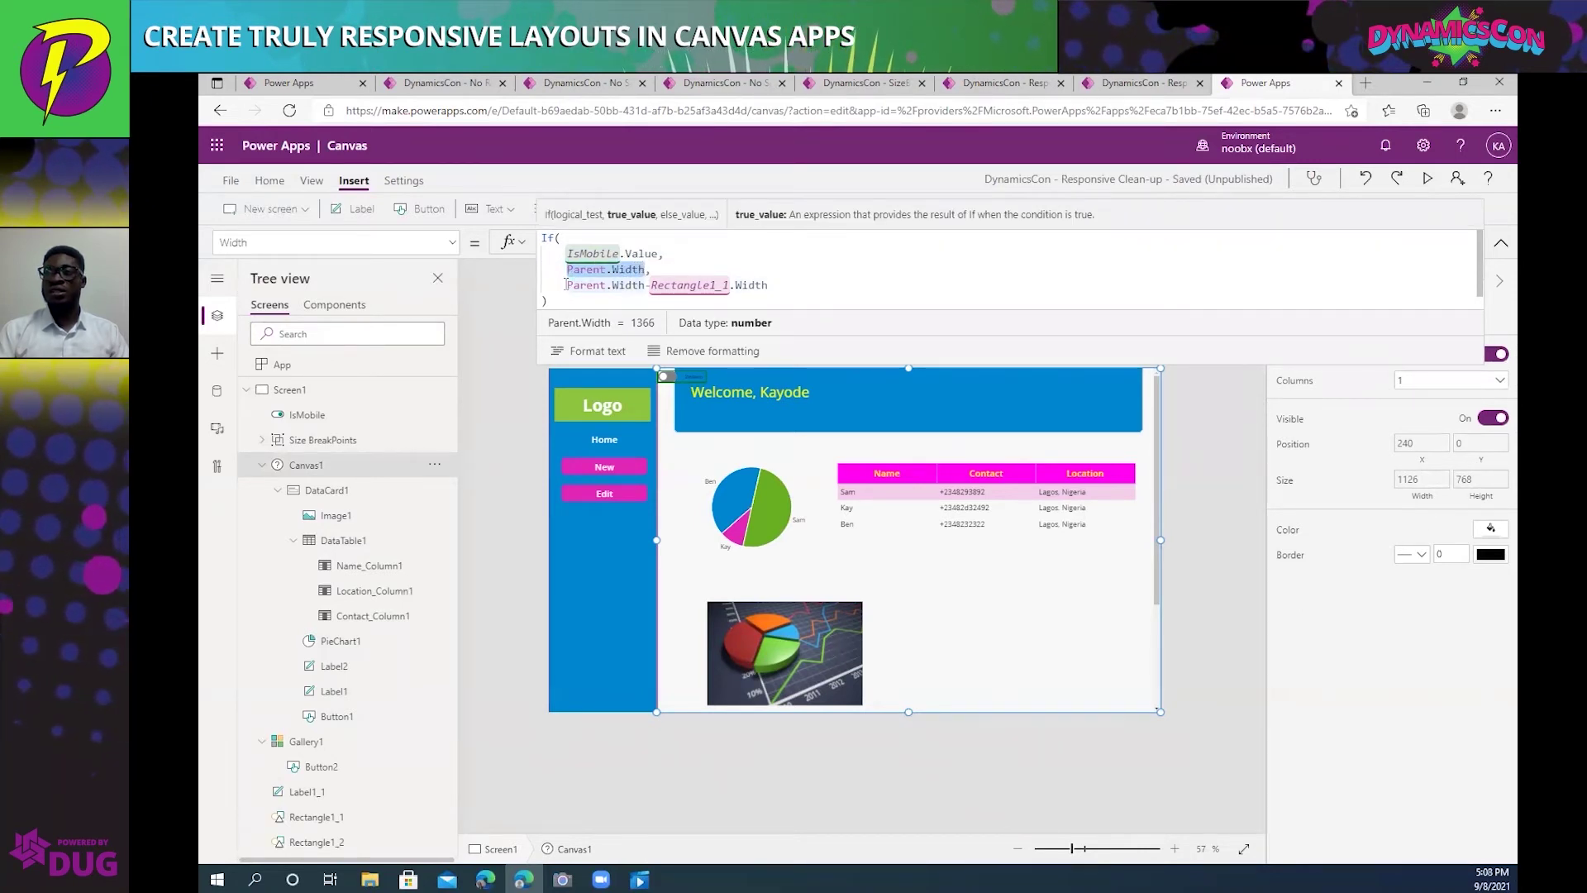
{"action": "left_click_drag", "start_coordinate": [565, 286], "coordinate": [655, 291]}
{"action": "left_click", "coordinate": [655, 291]}
{"action": "left_click", "coordinate": [678, 269]}
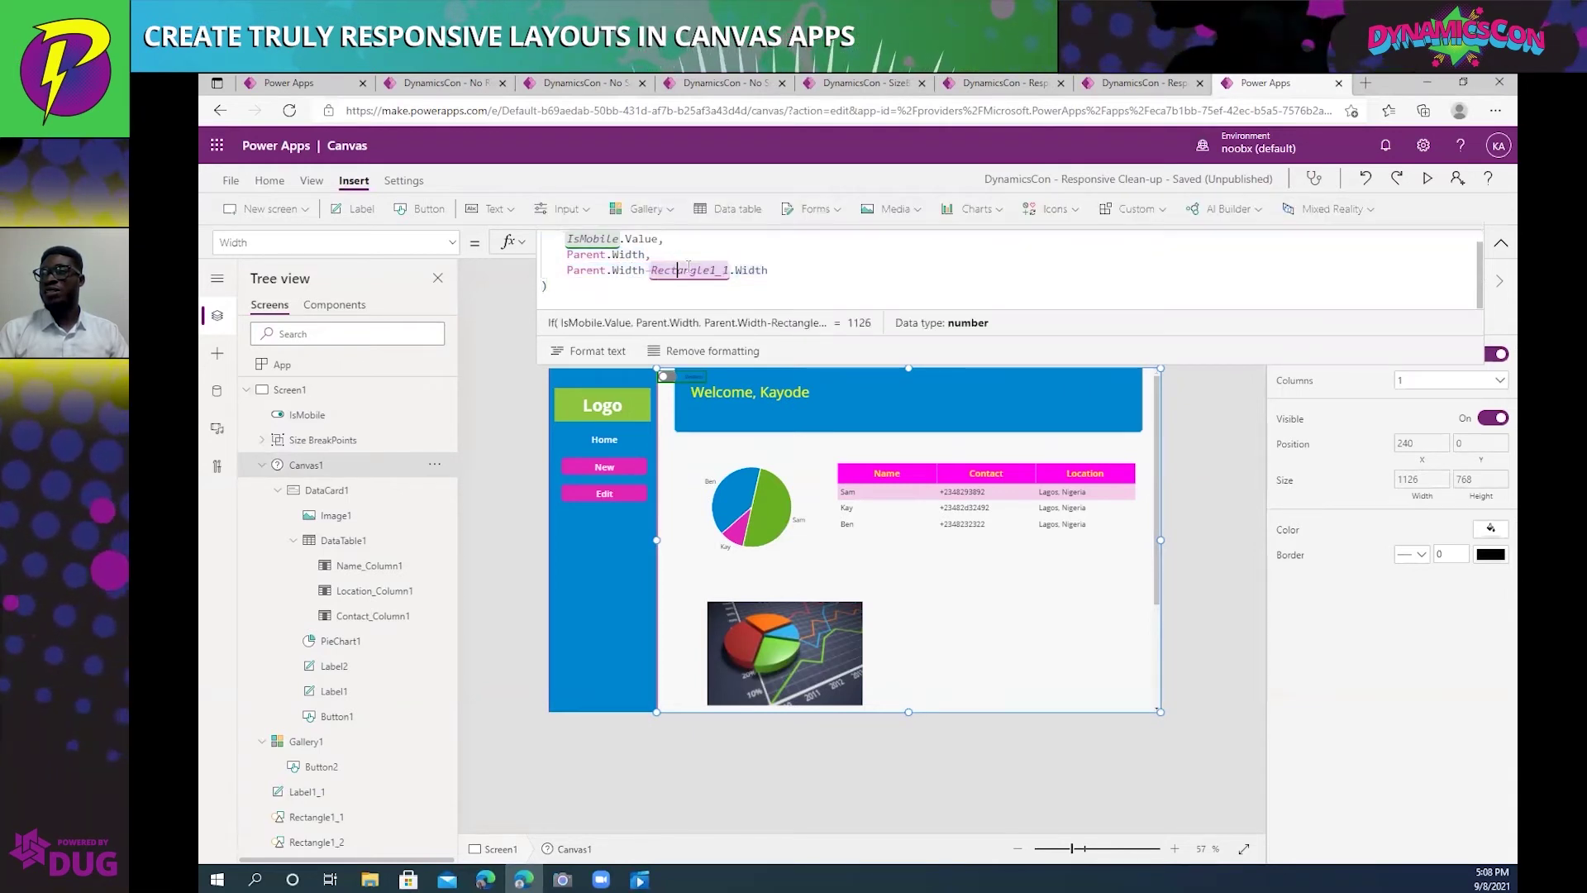
{"action": "left_click", "coordinate": [783, 273]}
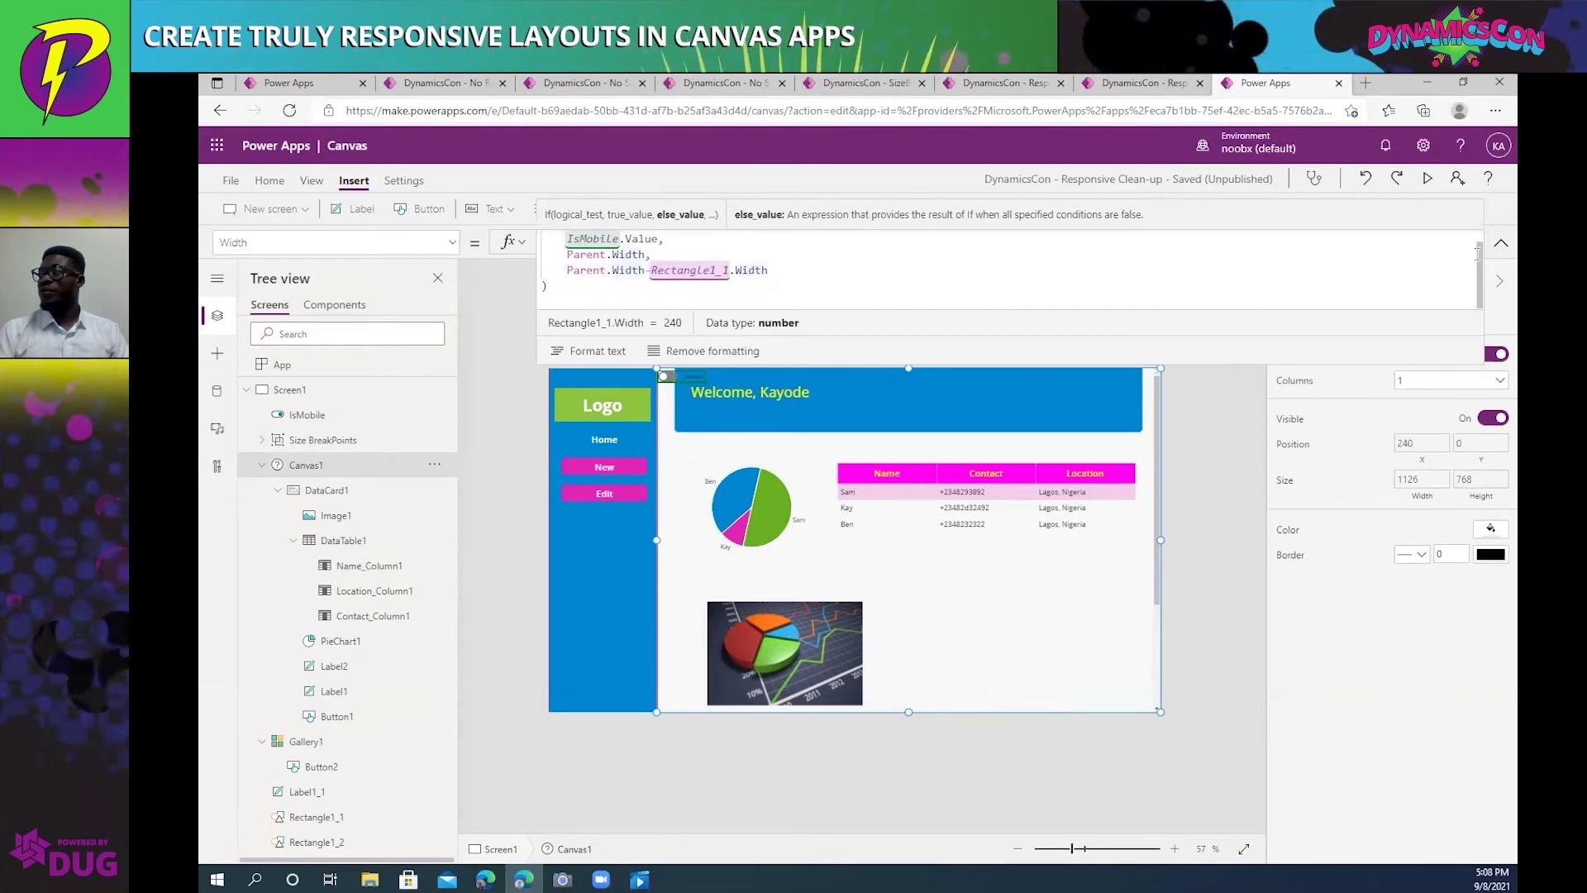
{"action": "left_click", "coordinate": [1501, 242]}
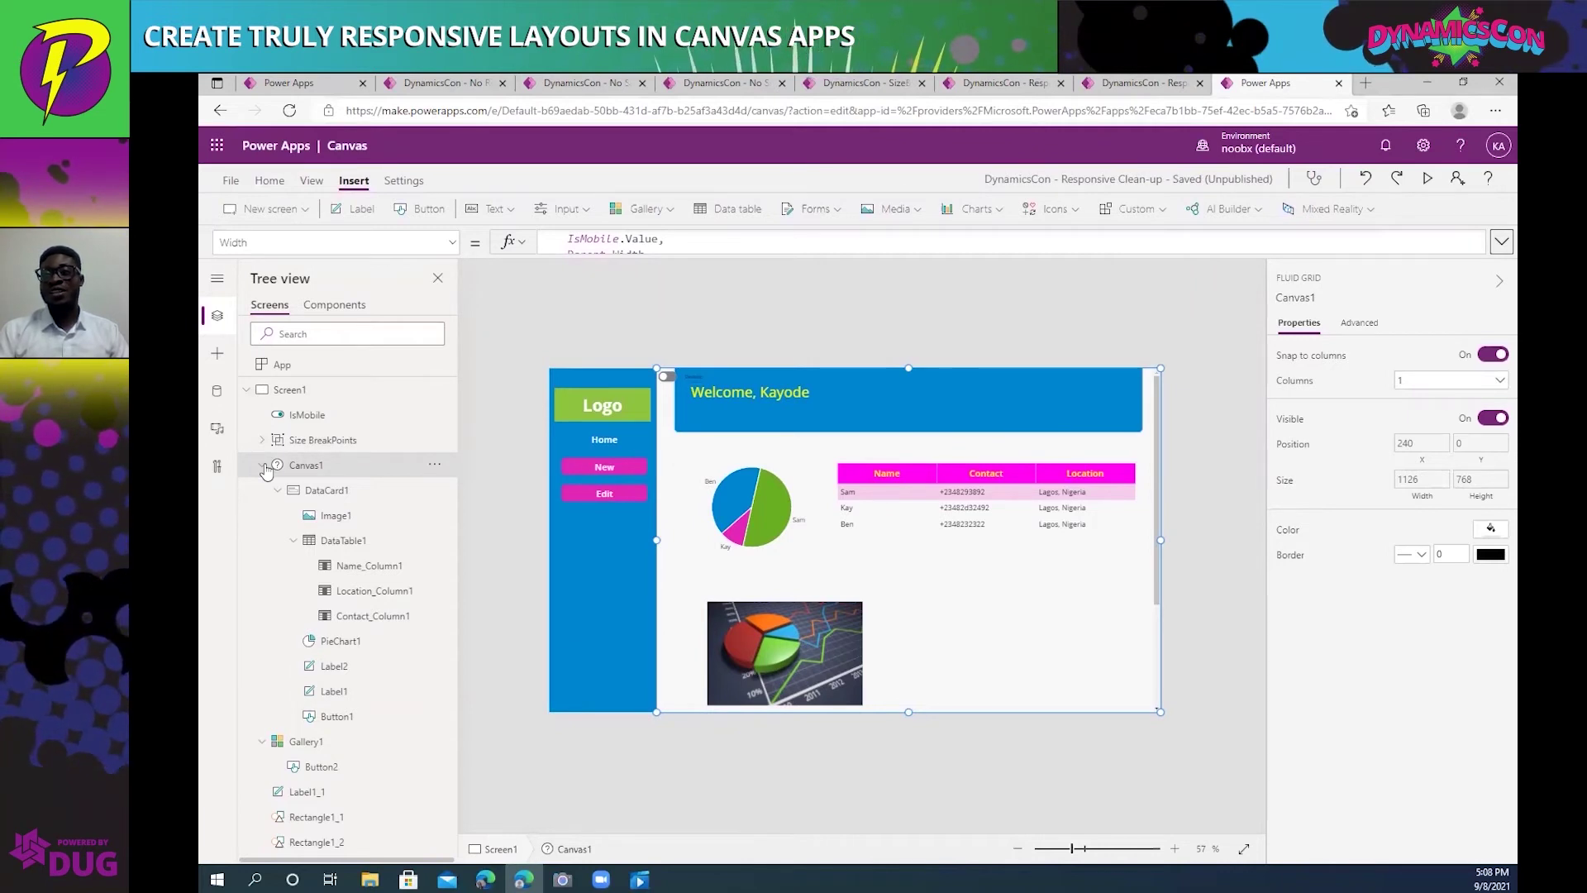
Collapse Canvas1's child controls in the screen's control hierarchy.
{"action": "left_click", "coordinate": [264, 466]}
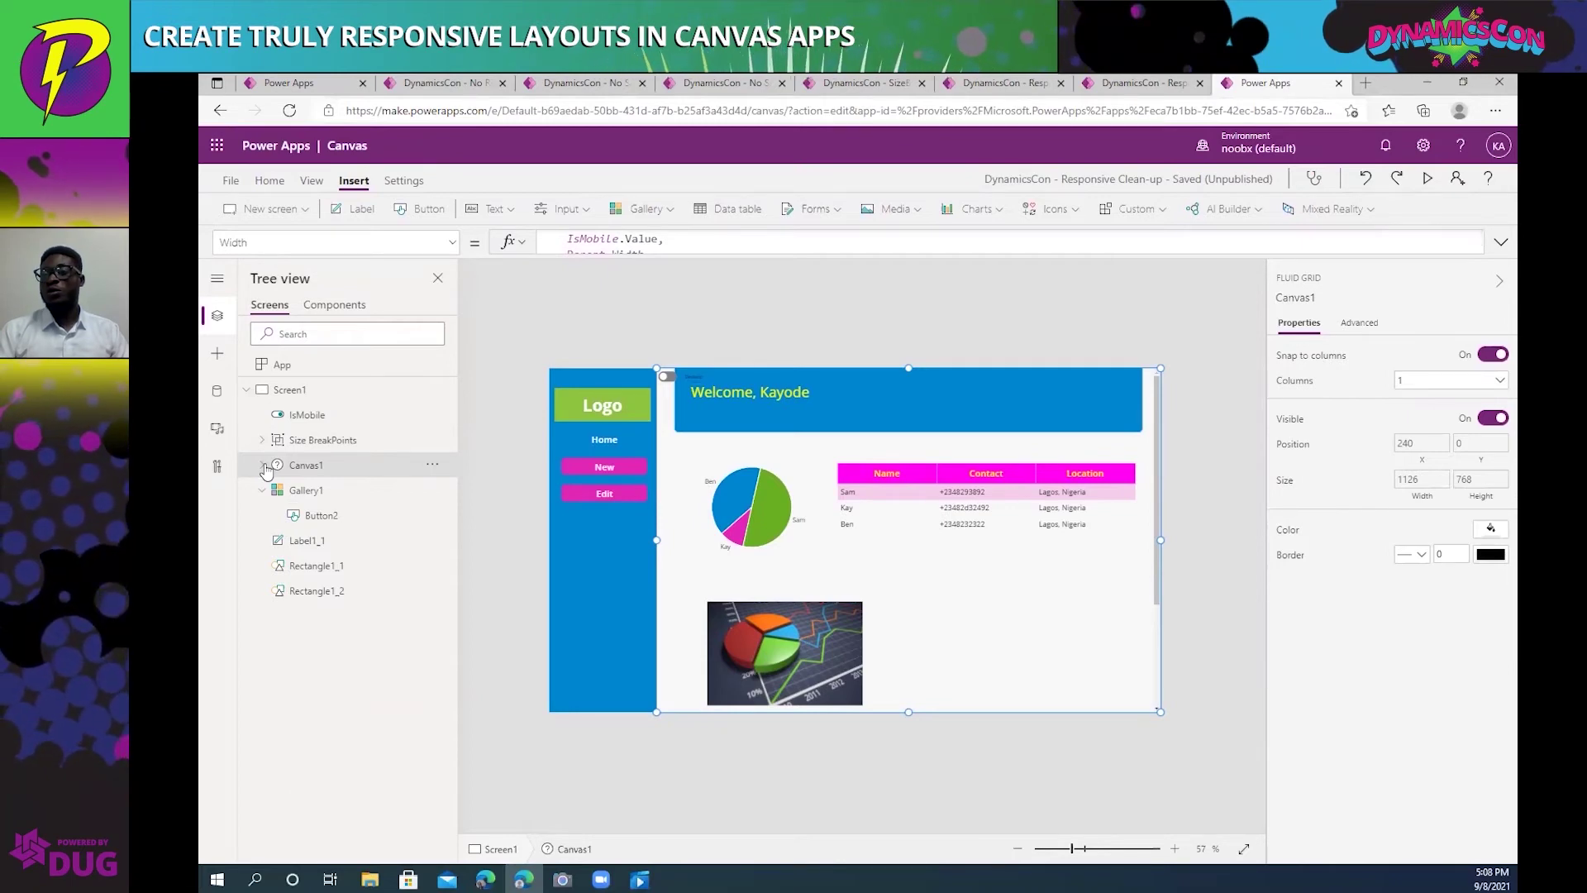
{"action": "left_click", "coordinate": [262, 465]}
{"action": "left_click", "coordinate": [263, 465]}
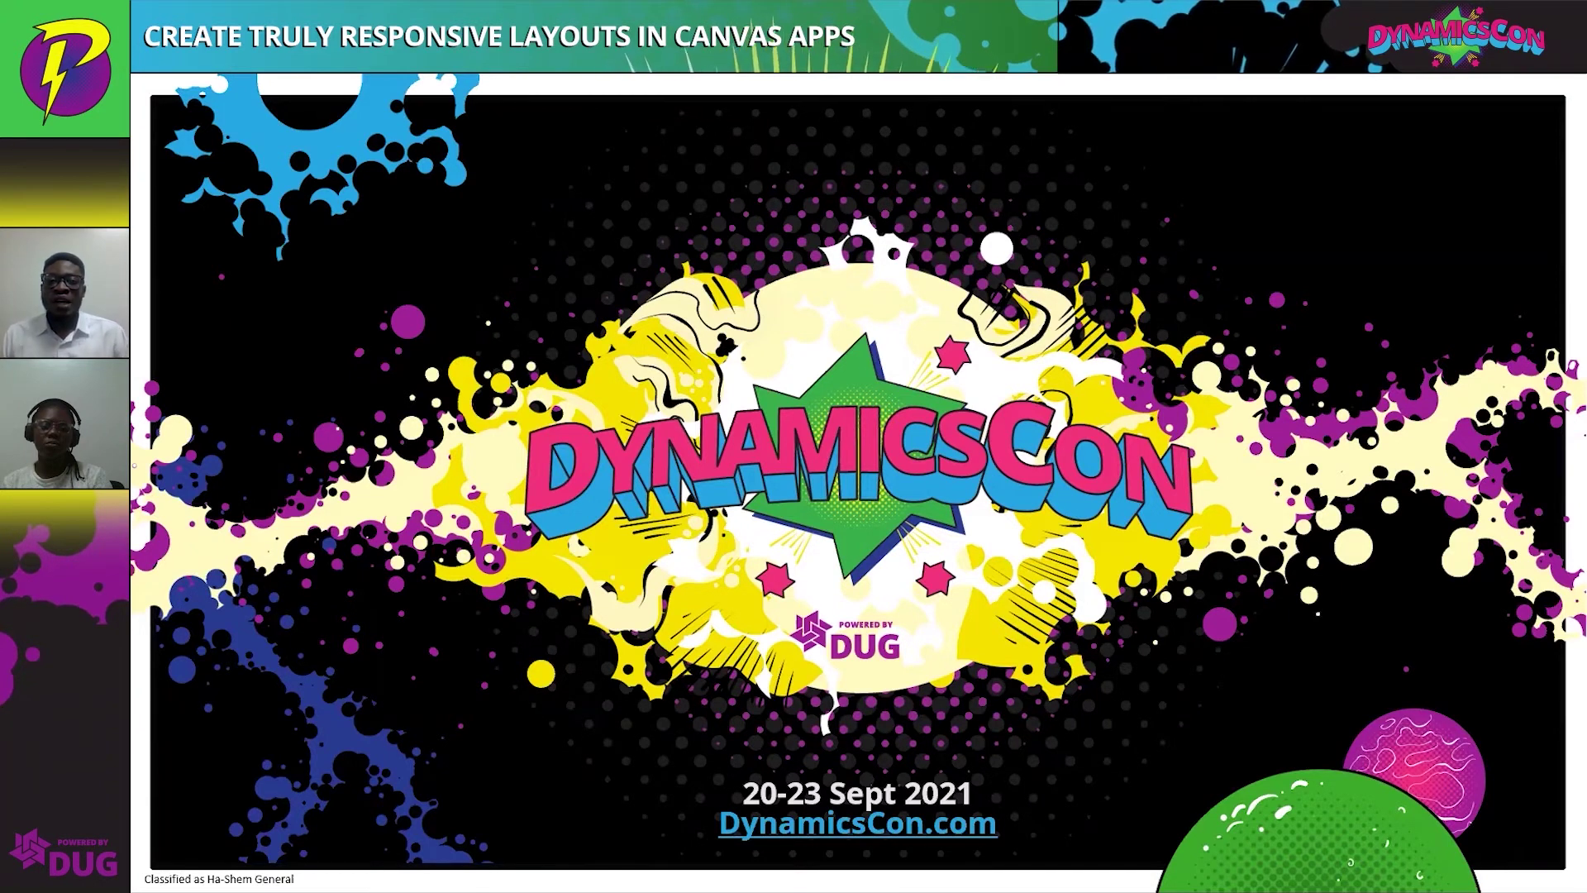